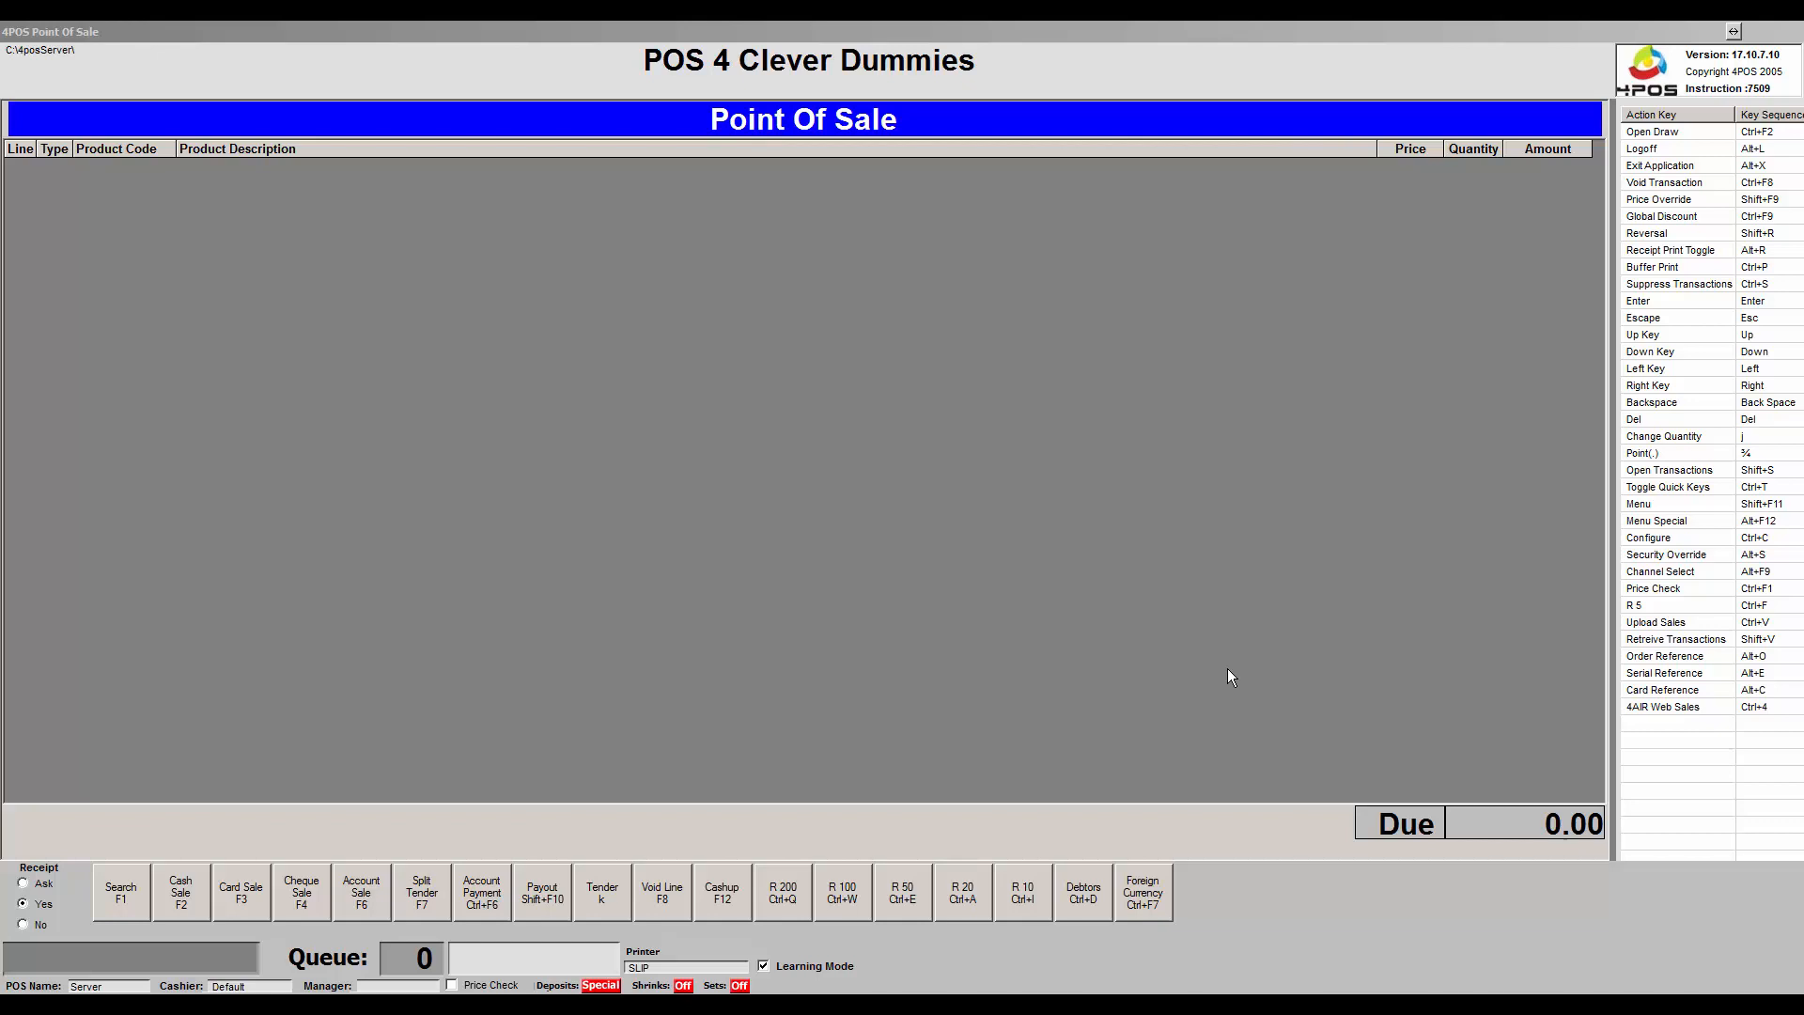
Add a 12 x 100 Pipers Whisky 750ml pack to the sale from Stock Search.
left_click(1253, 479)
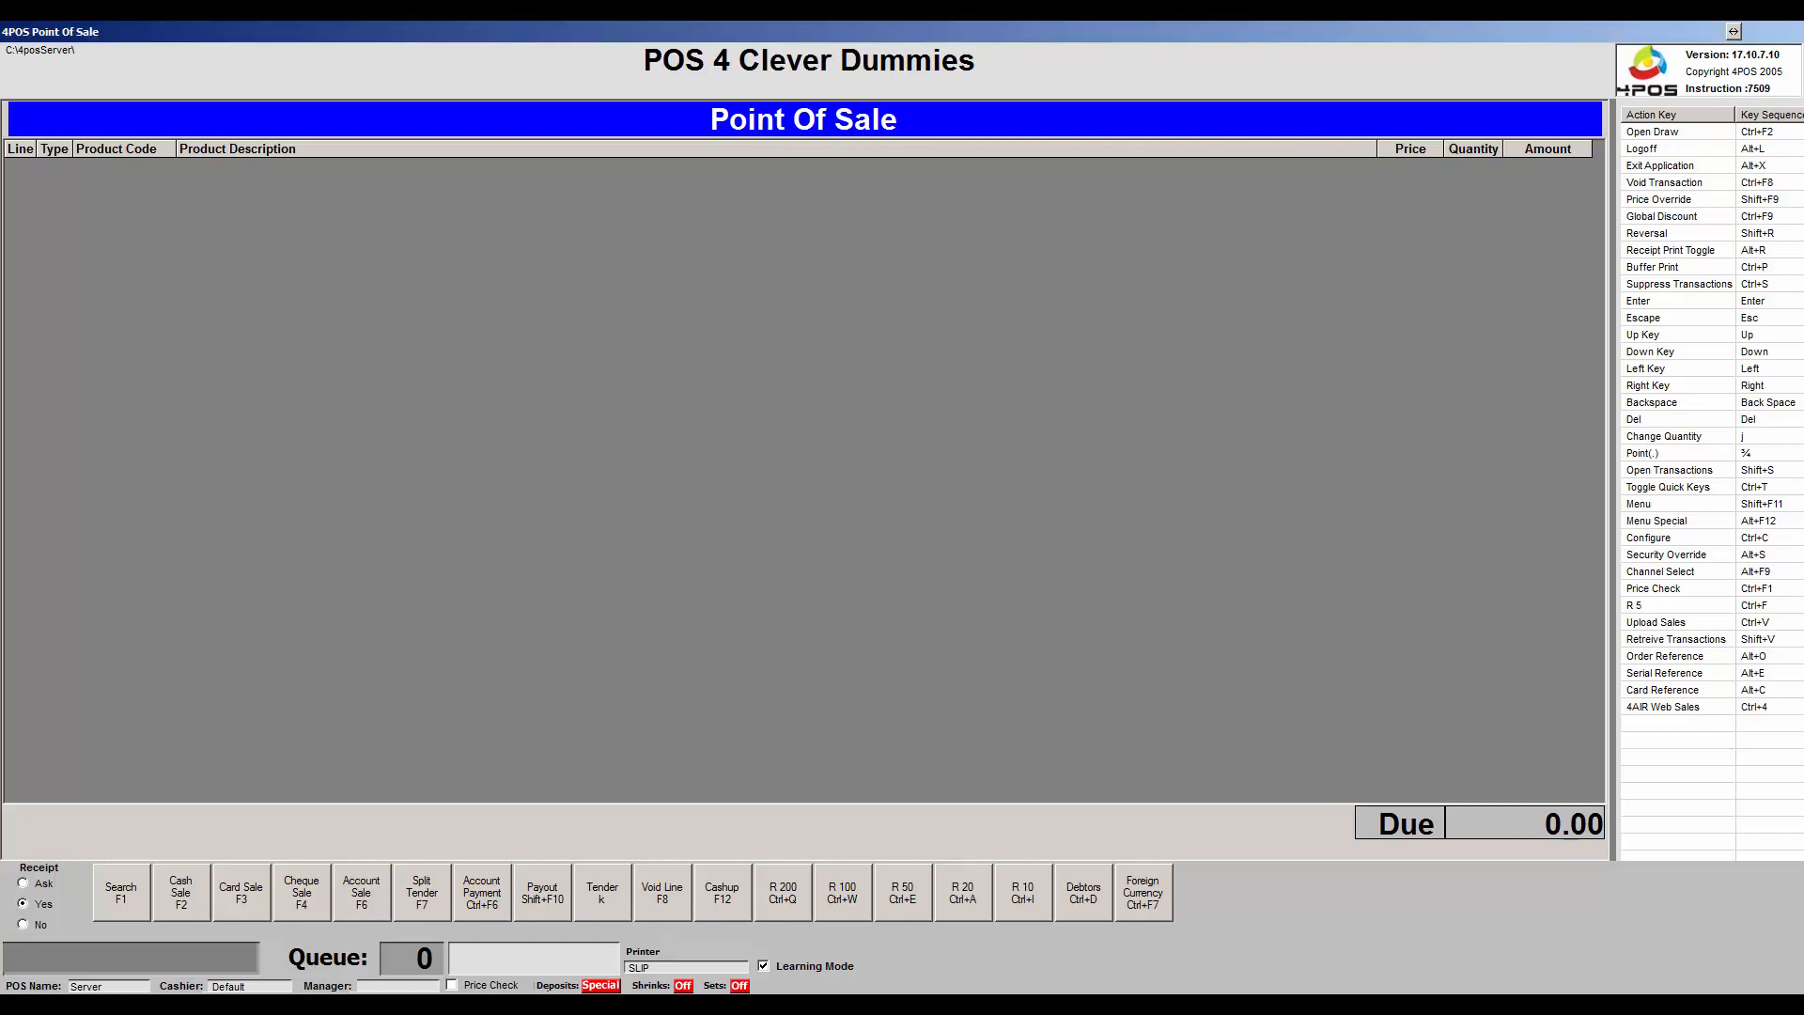
key("F1")
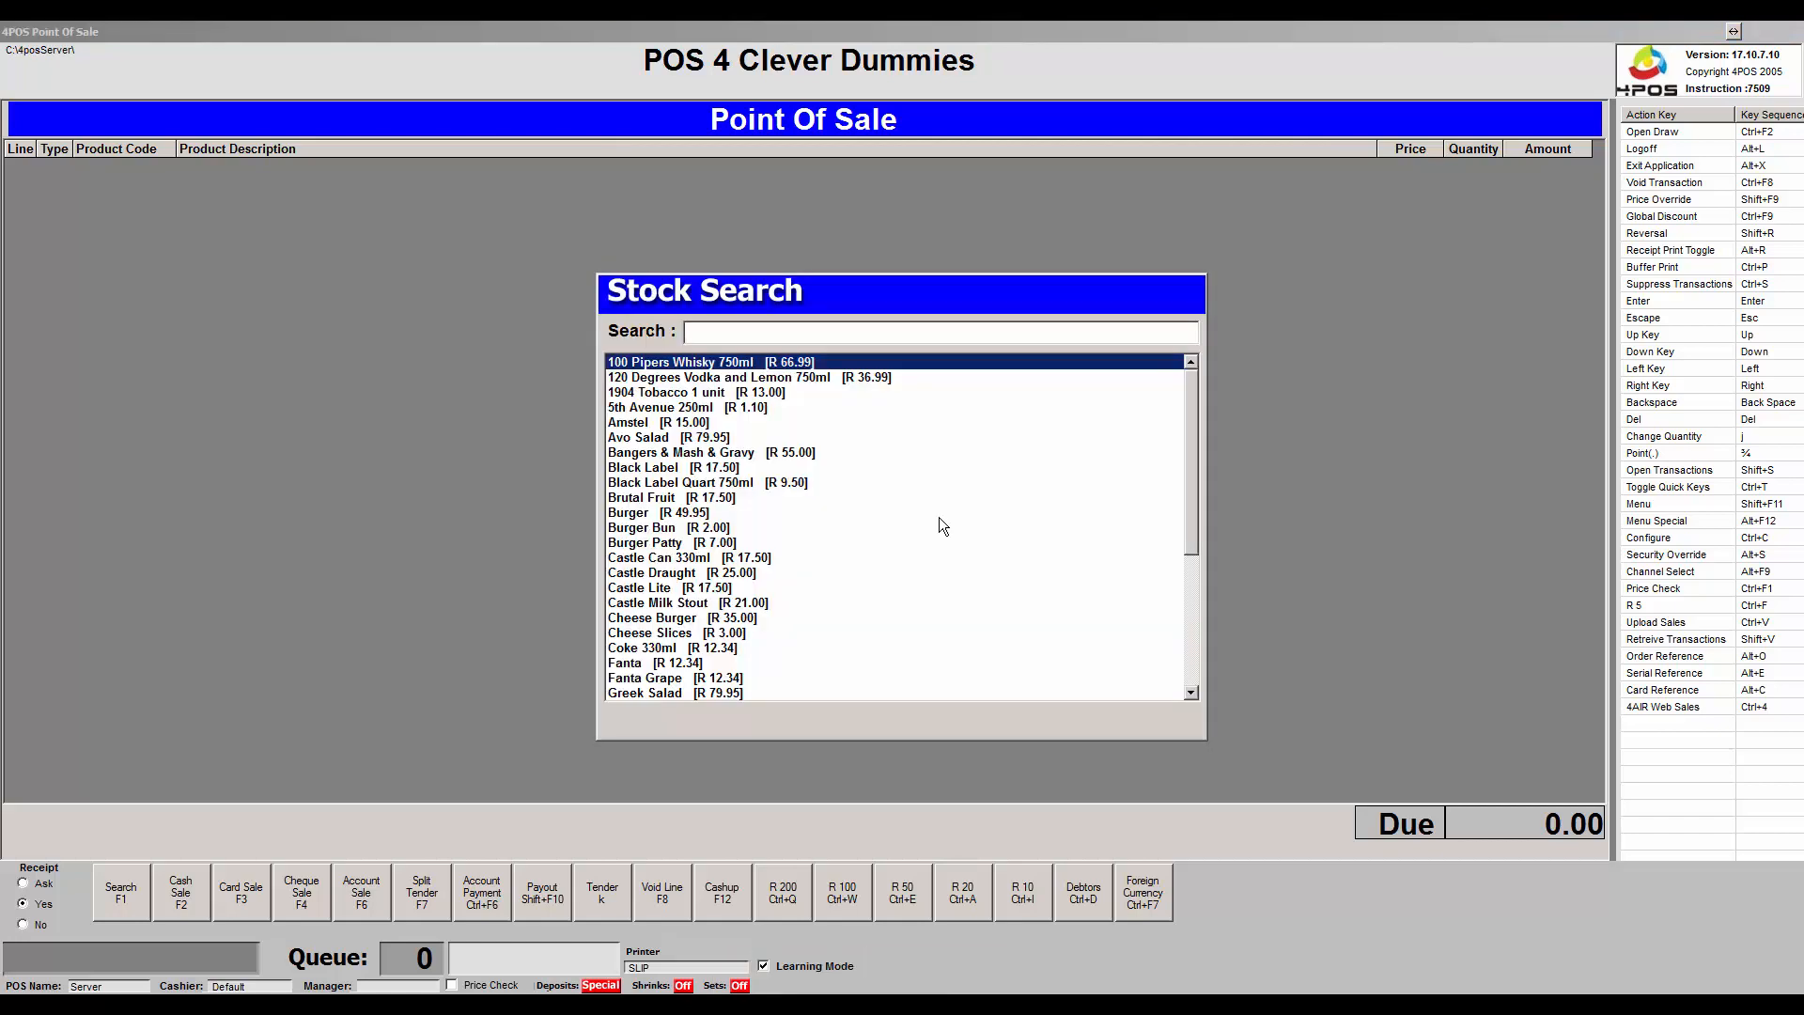
key("Return")
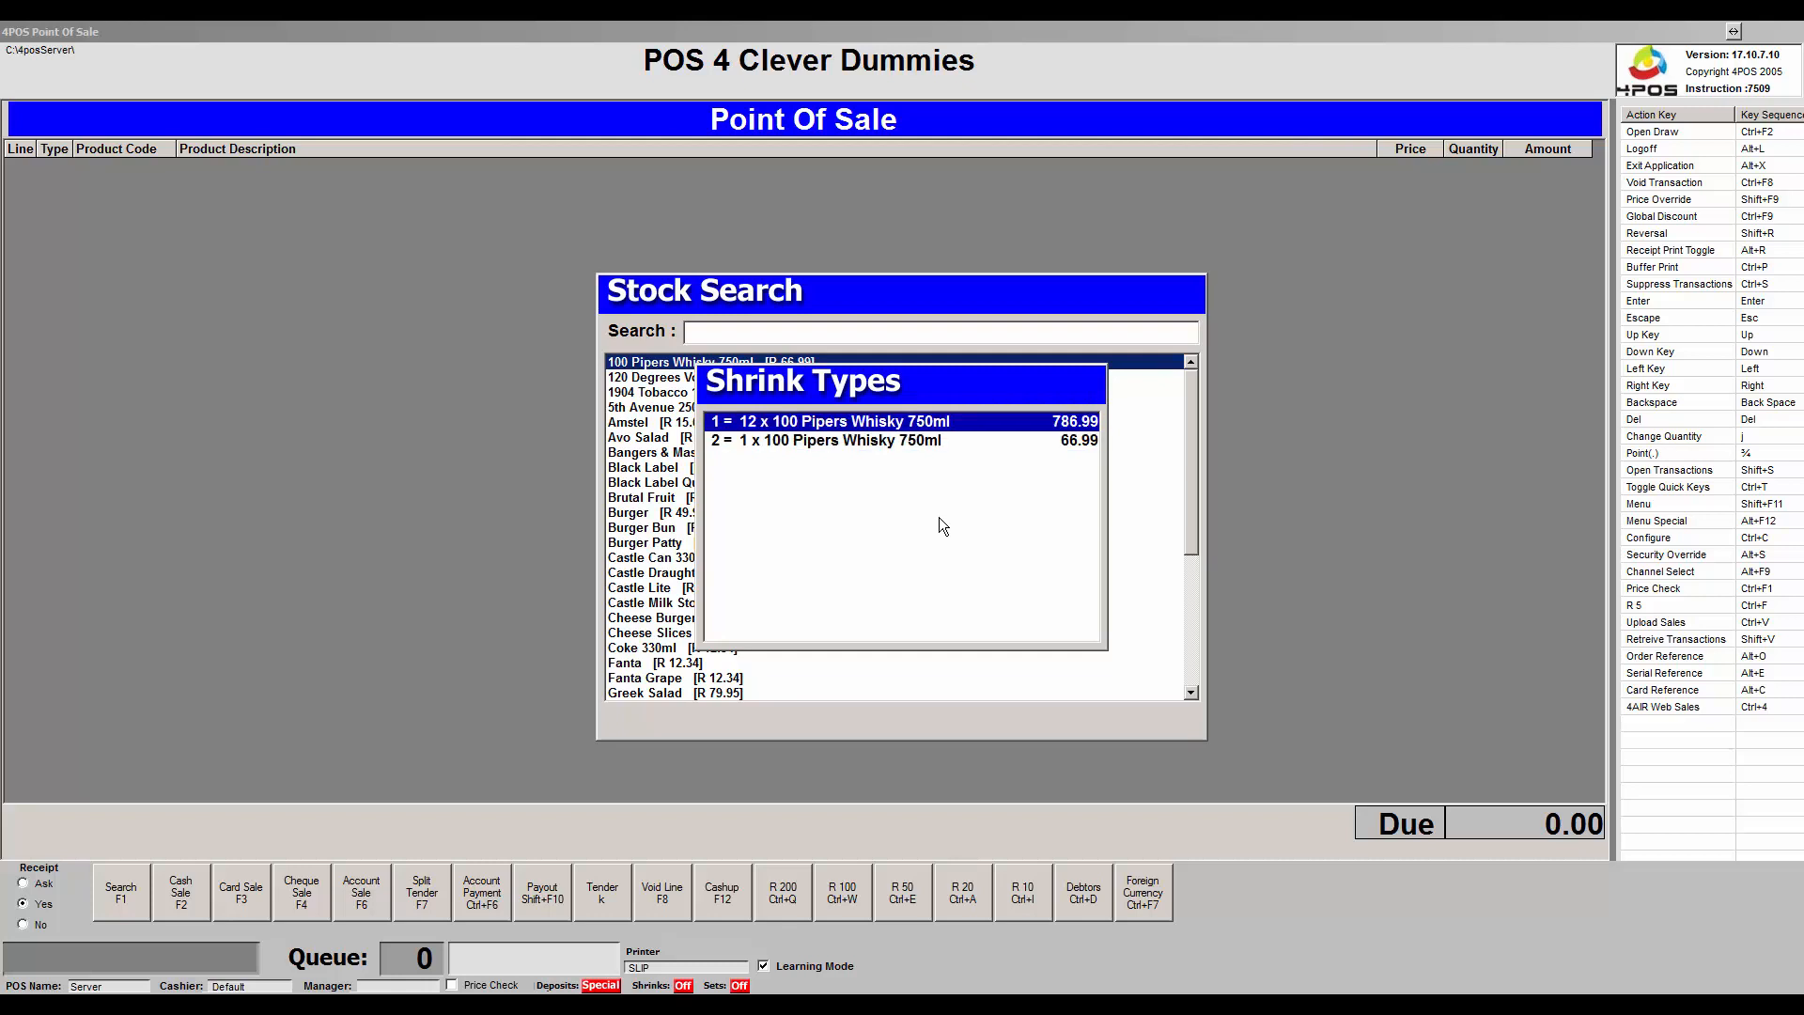
key("Return")
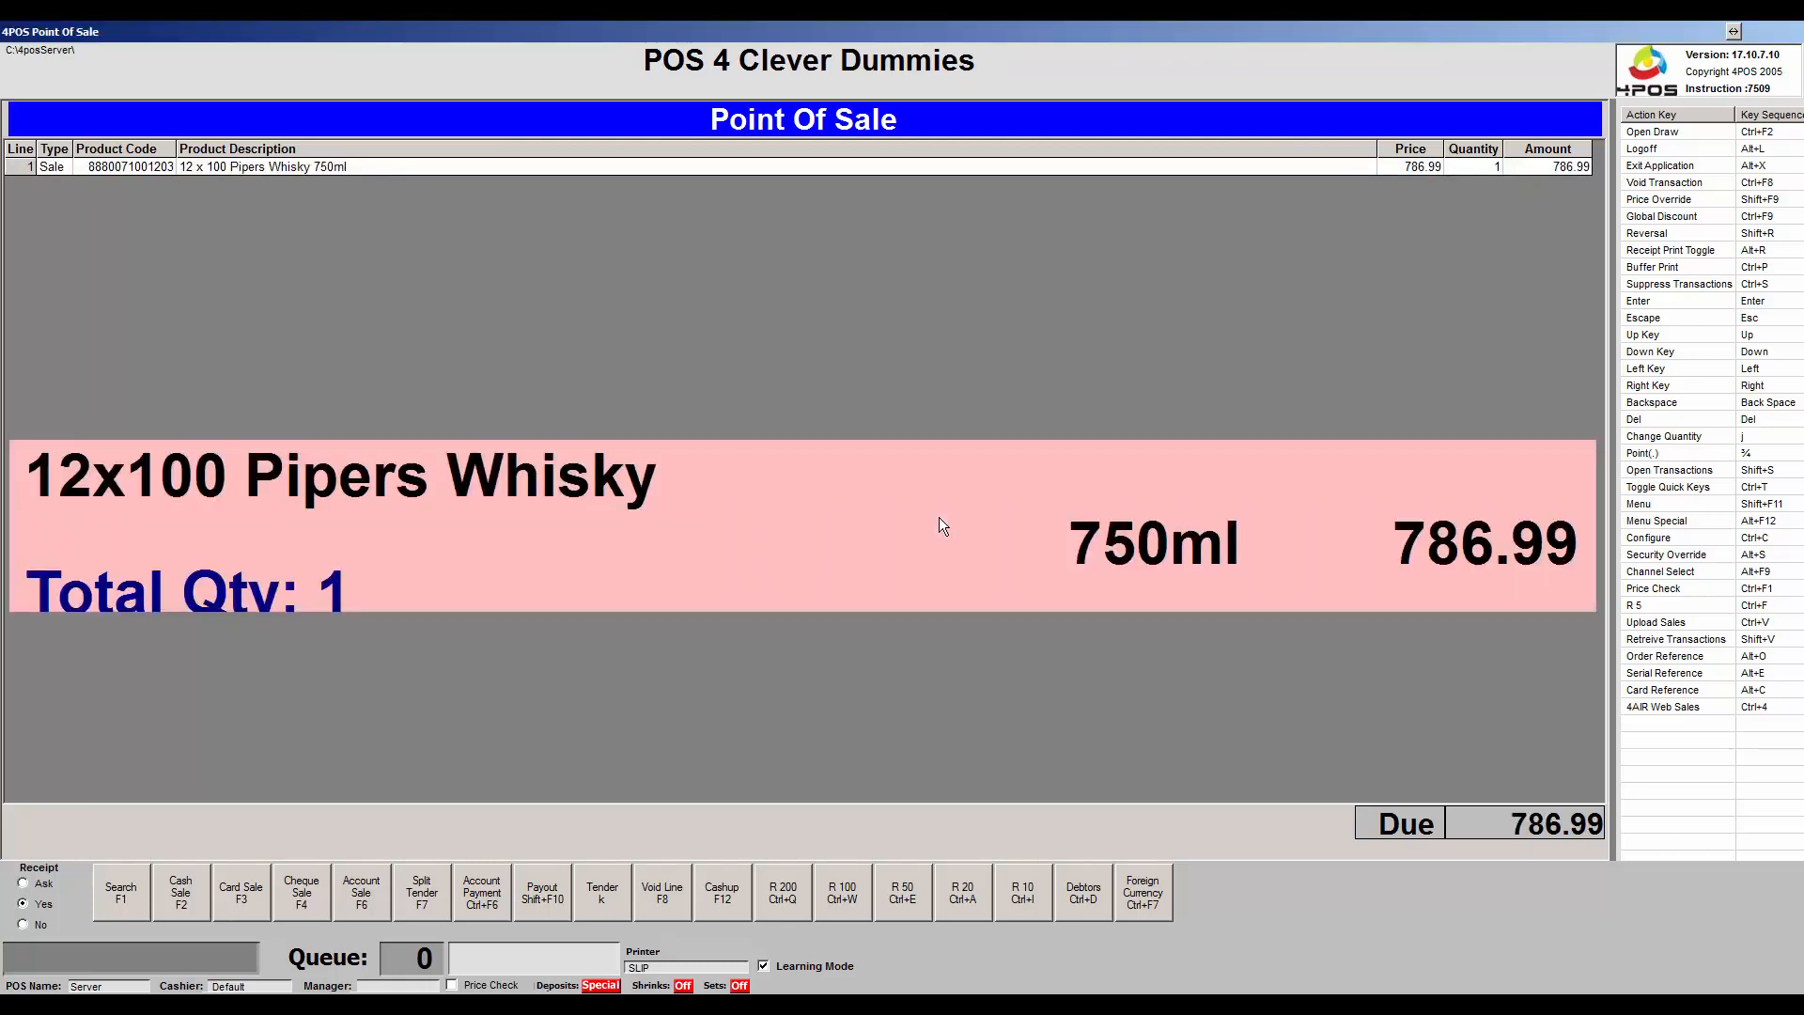
Search stock again and add a single 1 x Amstel, bringing the due to 801.99.
key("F1")
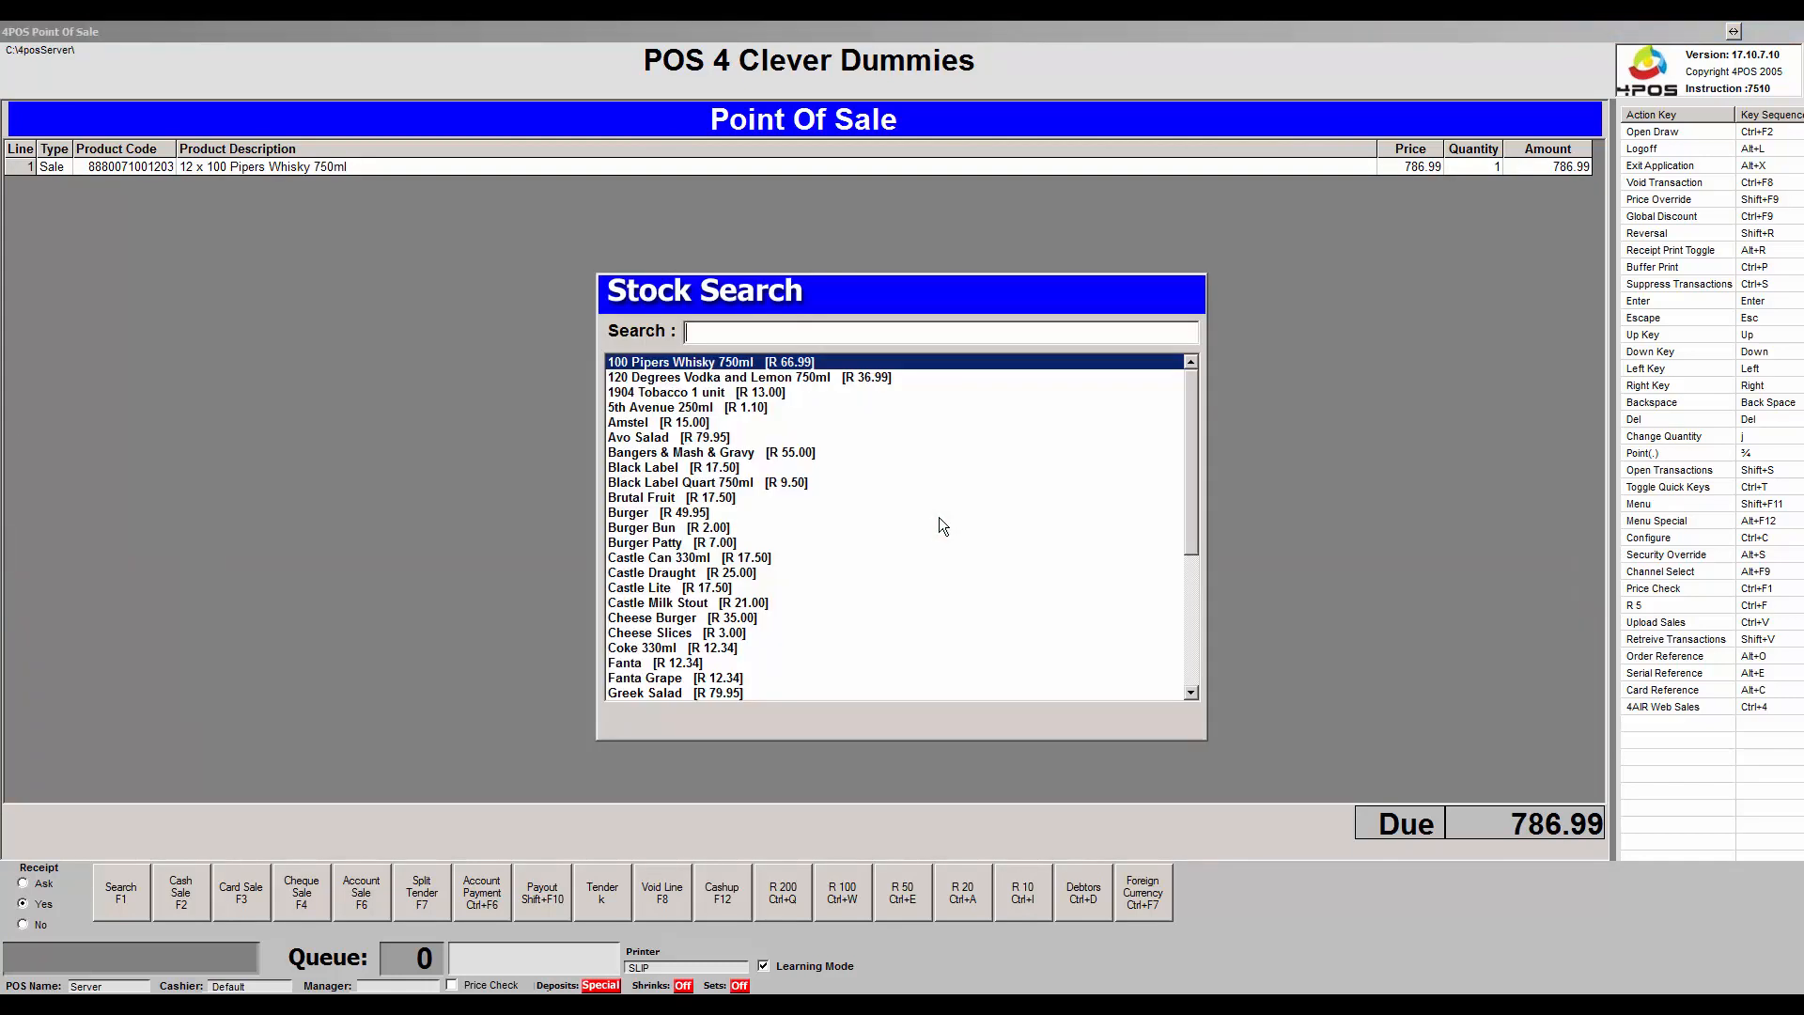
key("Return")
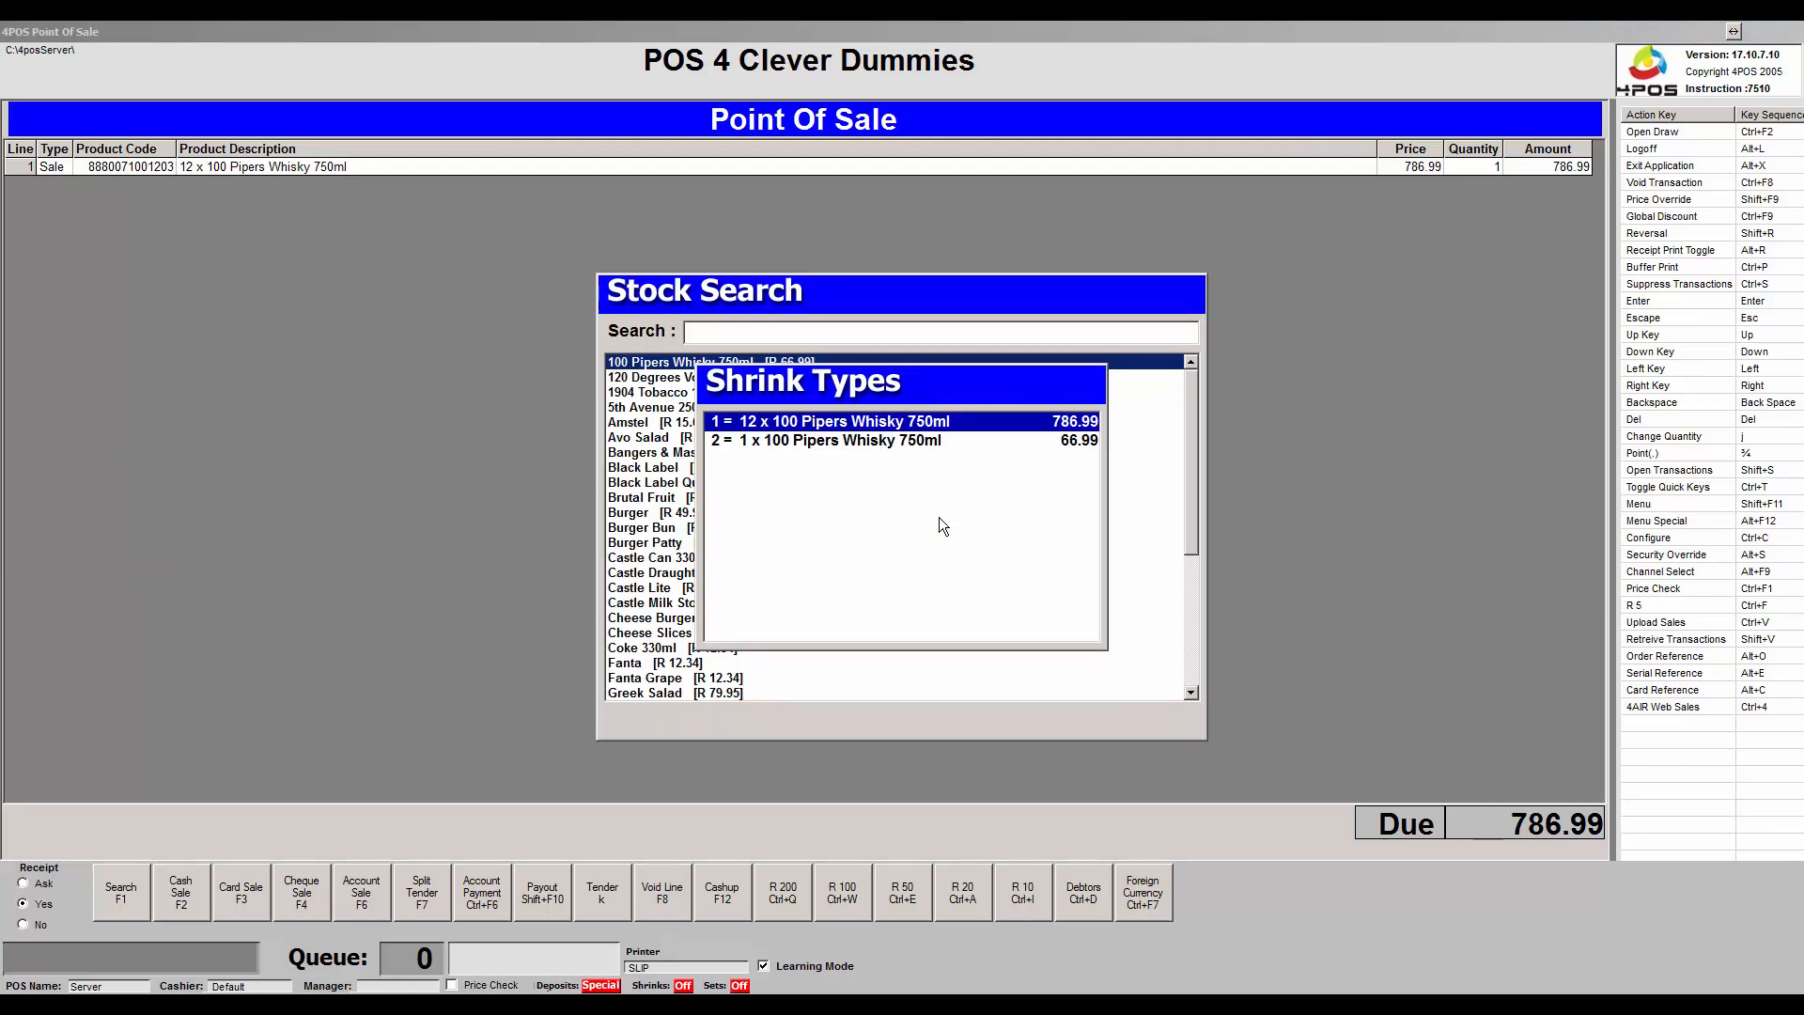
key("Down")
key("Up")
key("Escape")
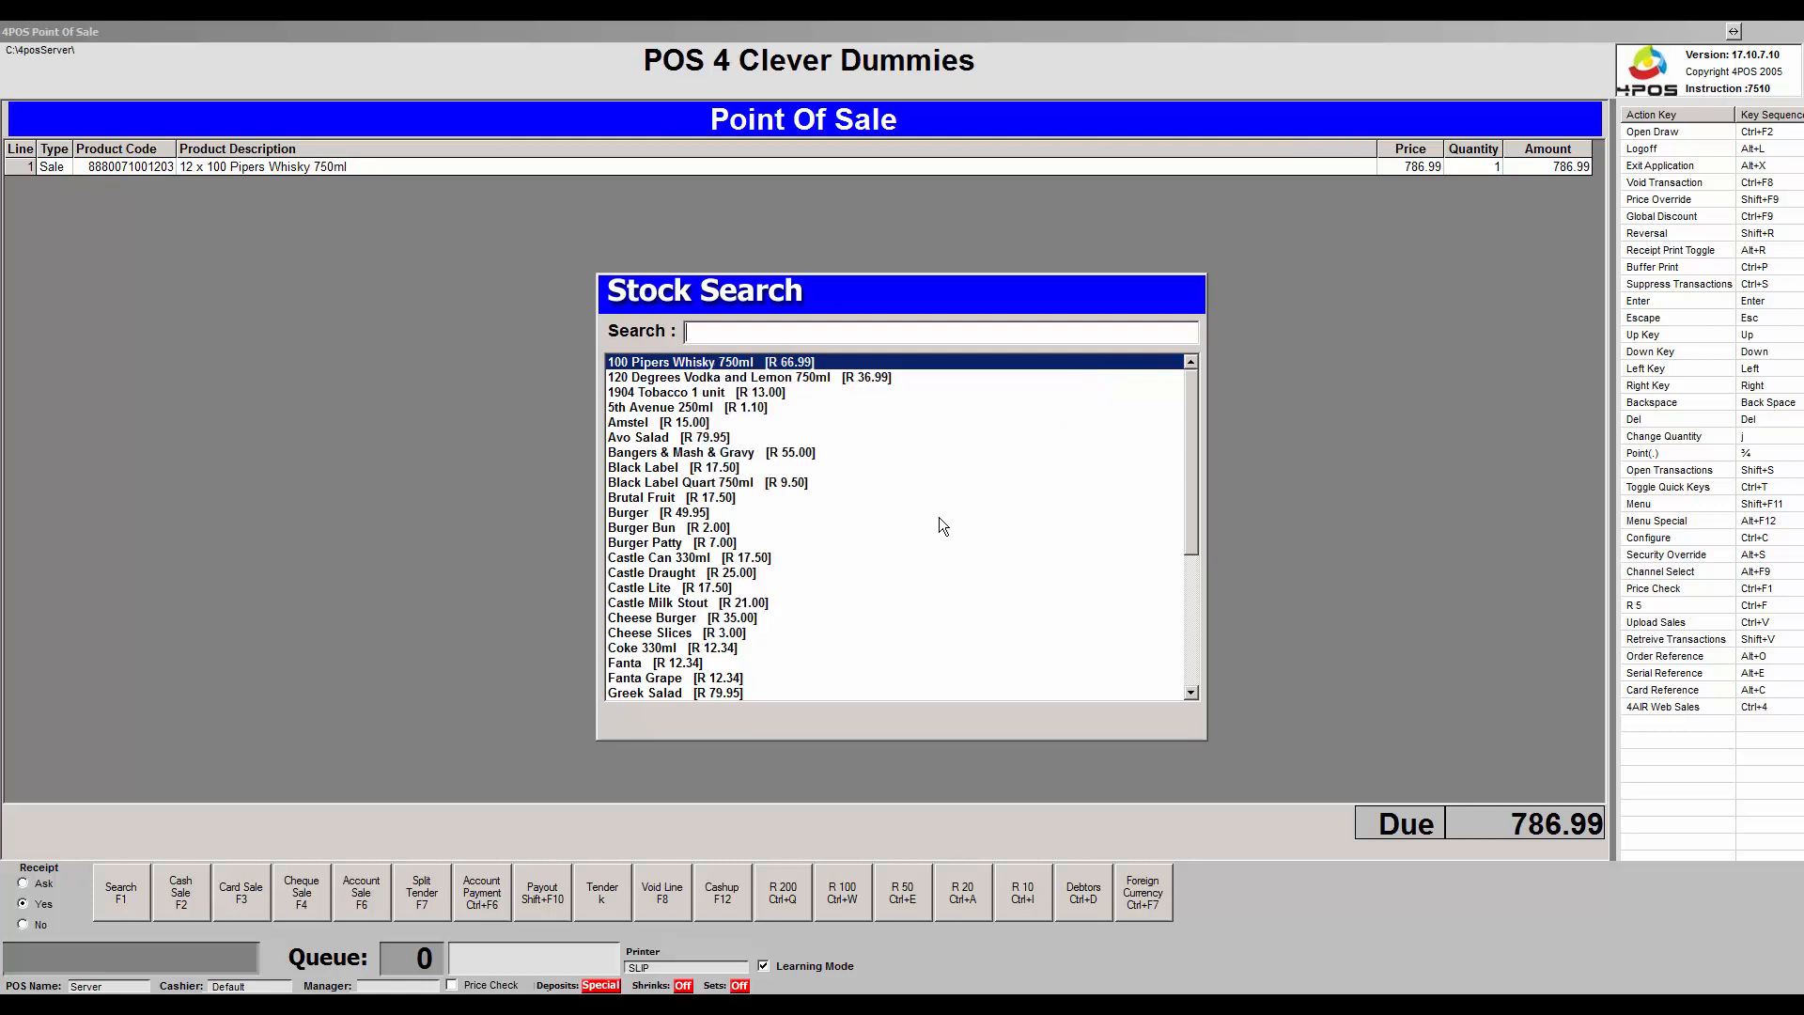
key("Down")
key("Down")
key("Down")
key("Down")
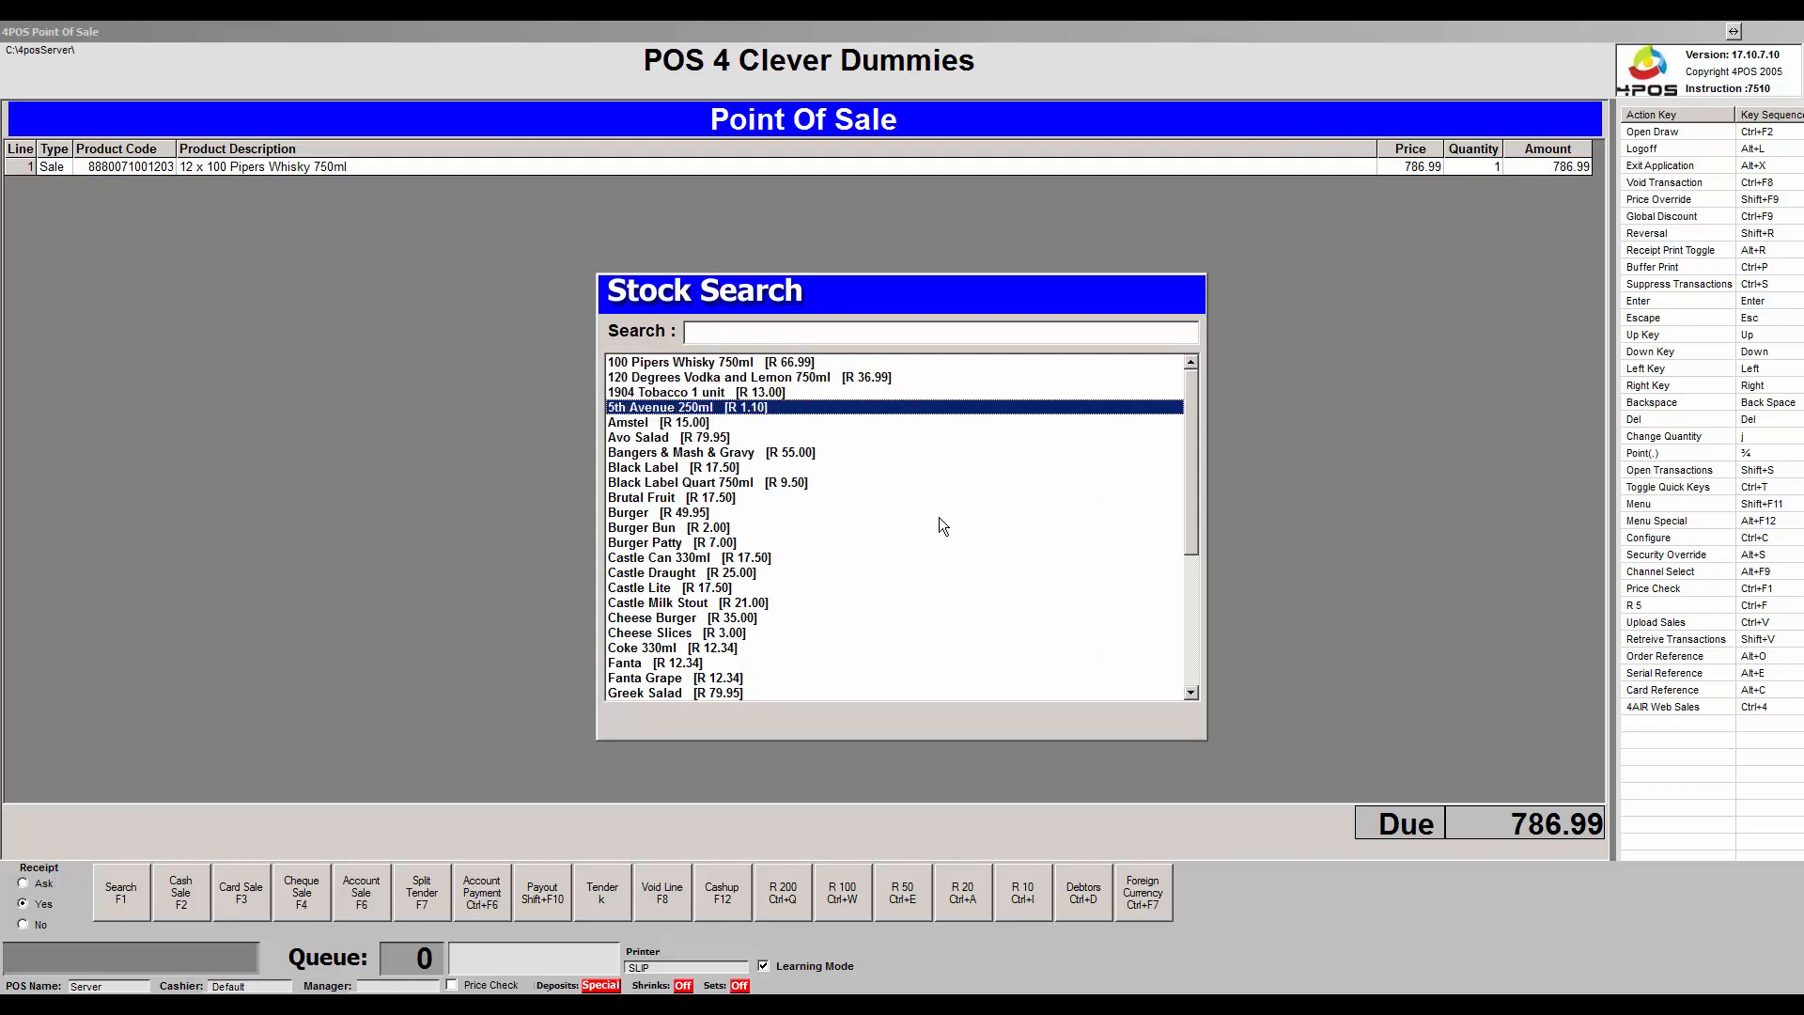
key("Return")
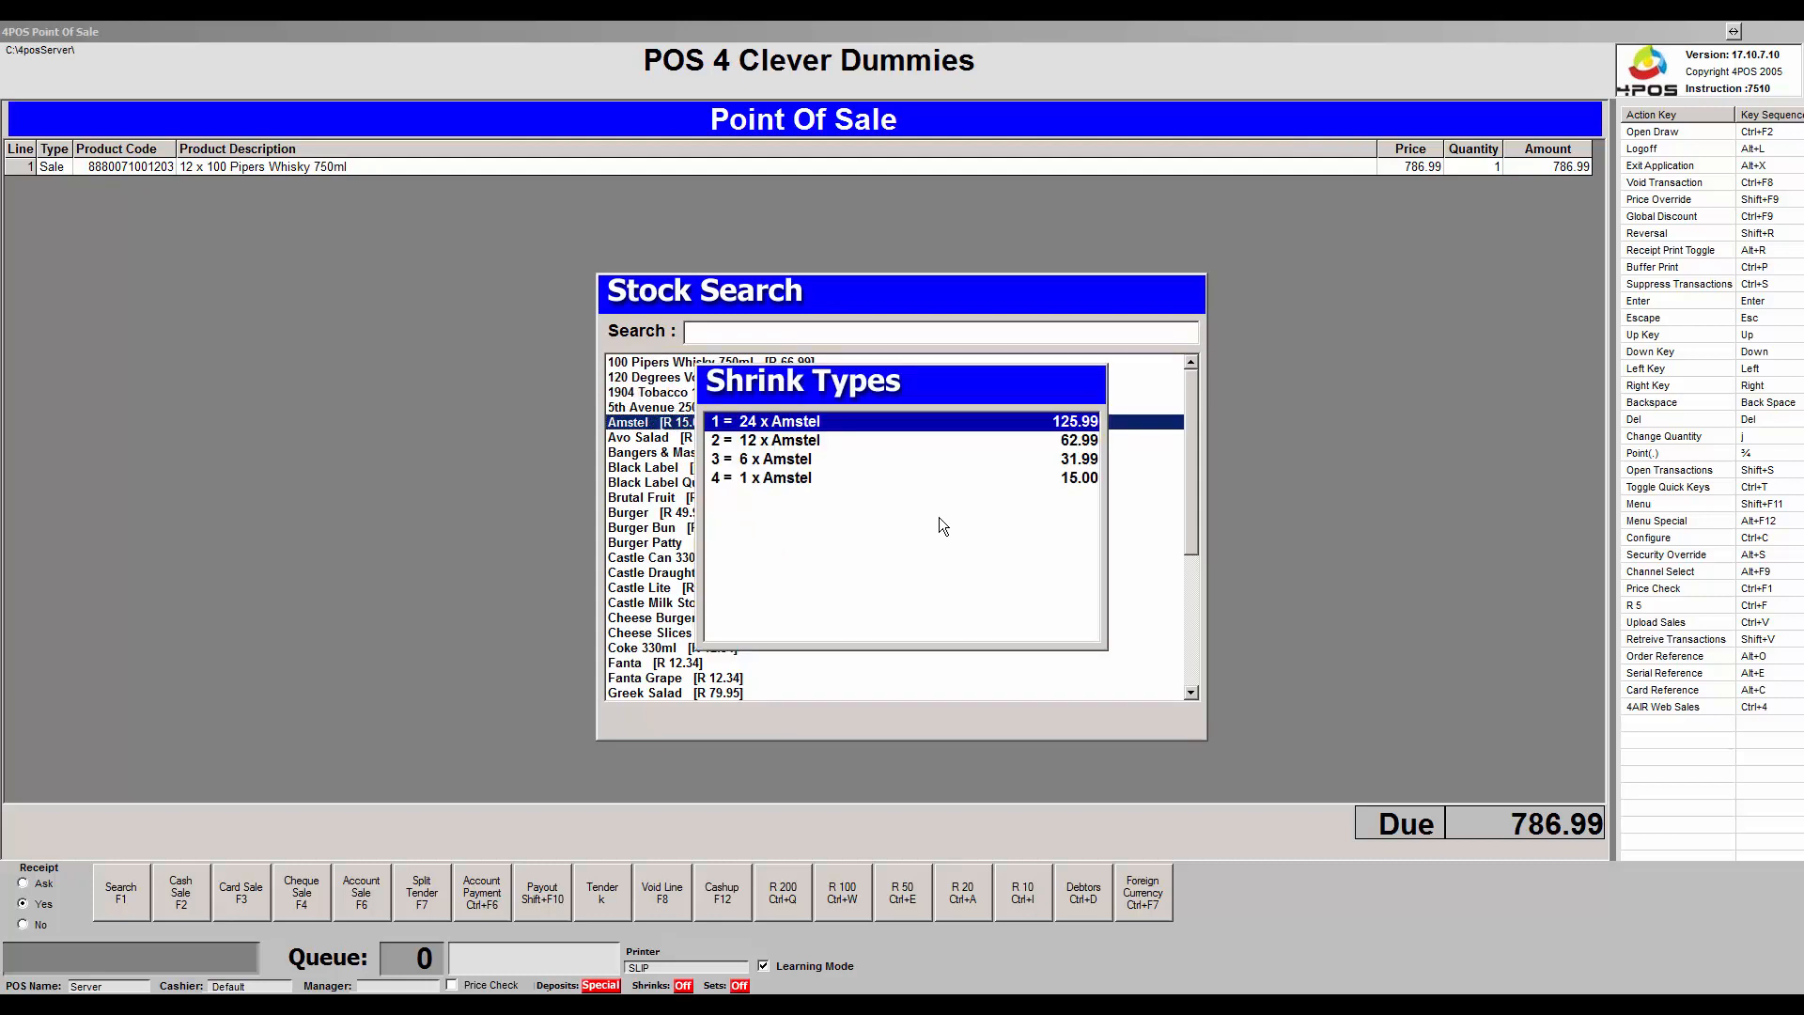
key("Down")
key("Down")
key("Down")
key("Return")
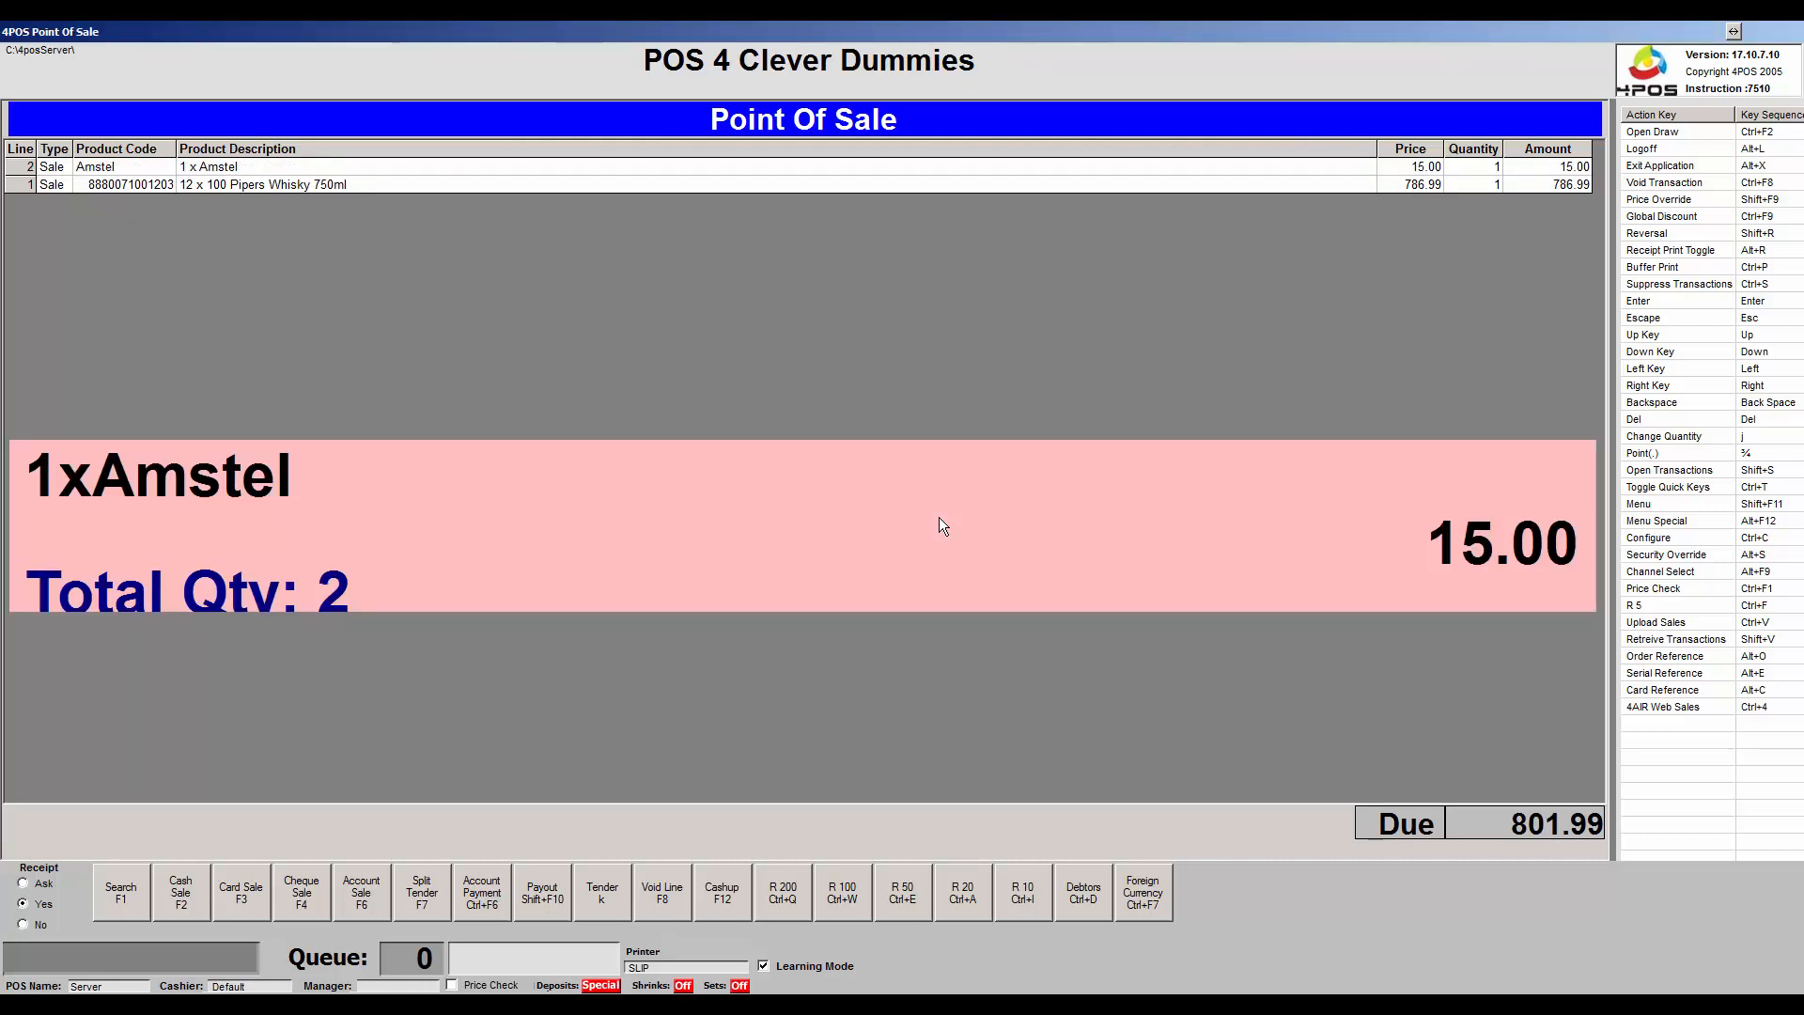
Set the Amstel line quantity to 2, making it 30.00 with 816.99 due.
key("j")
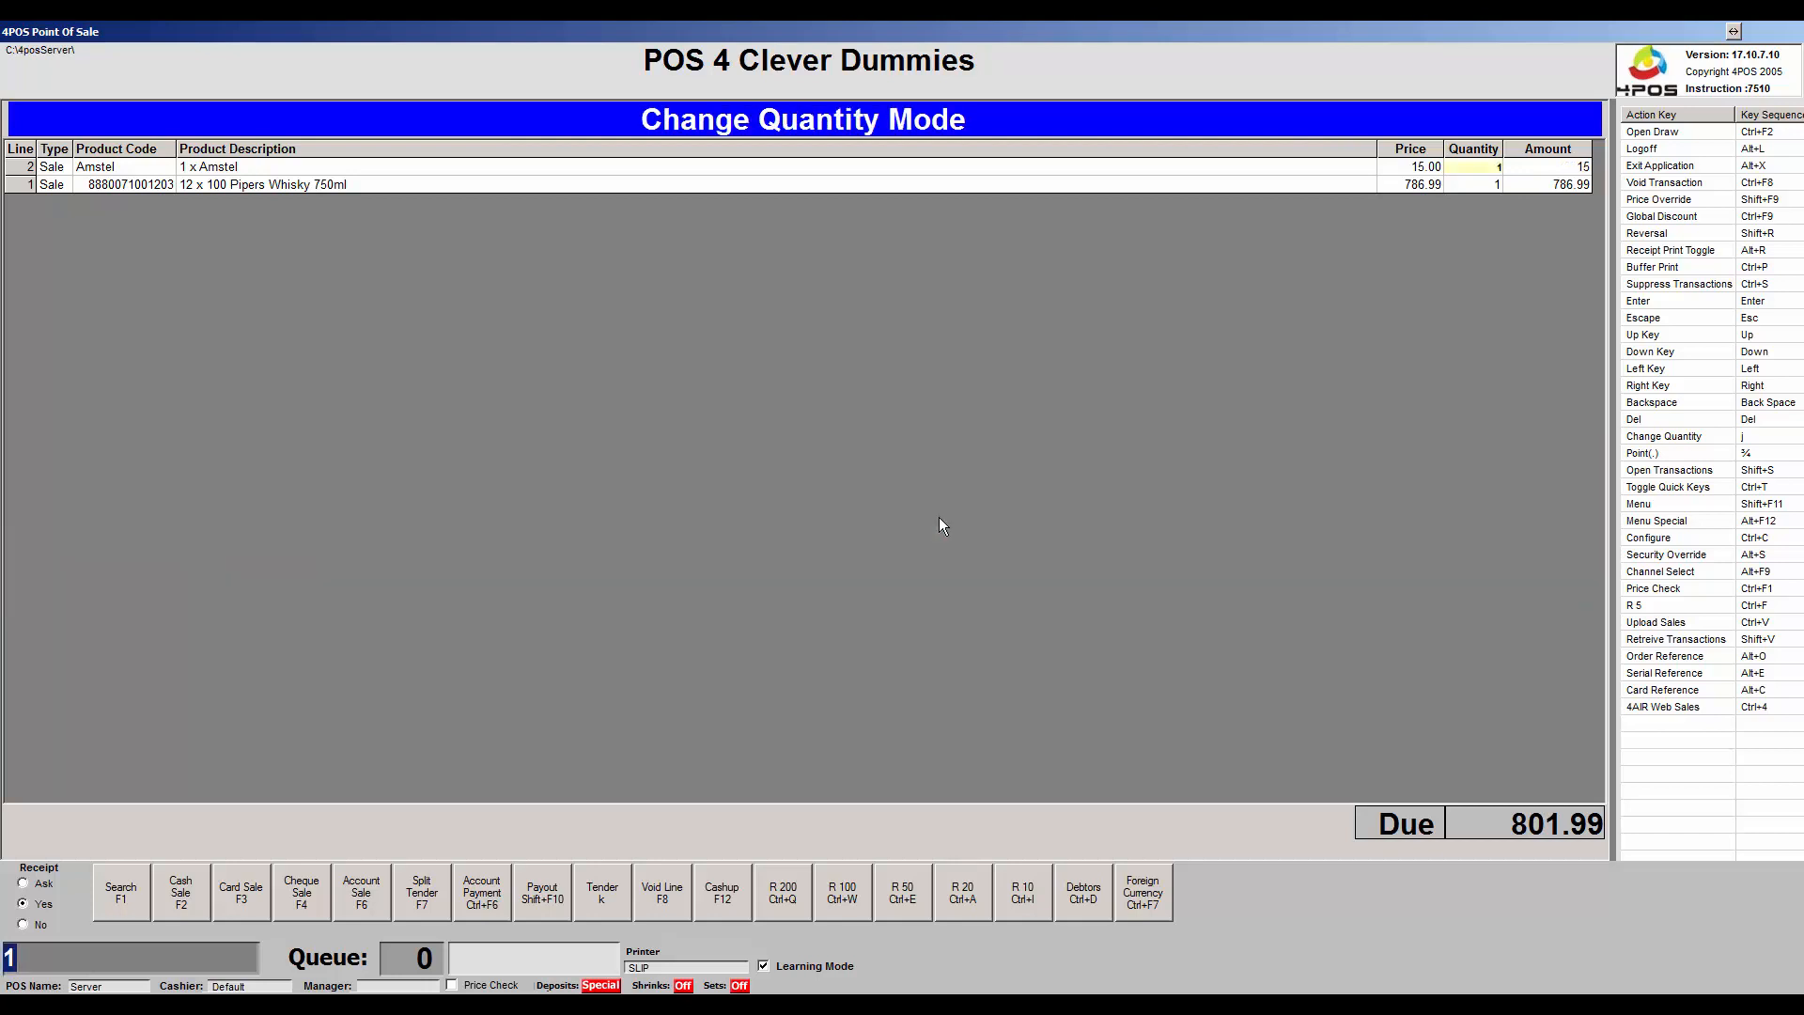
type("2")
key("Return")
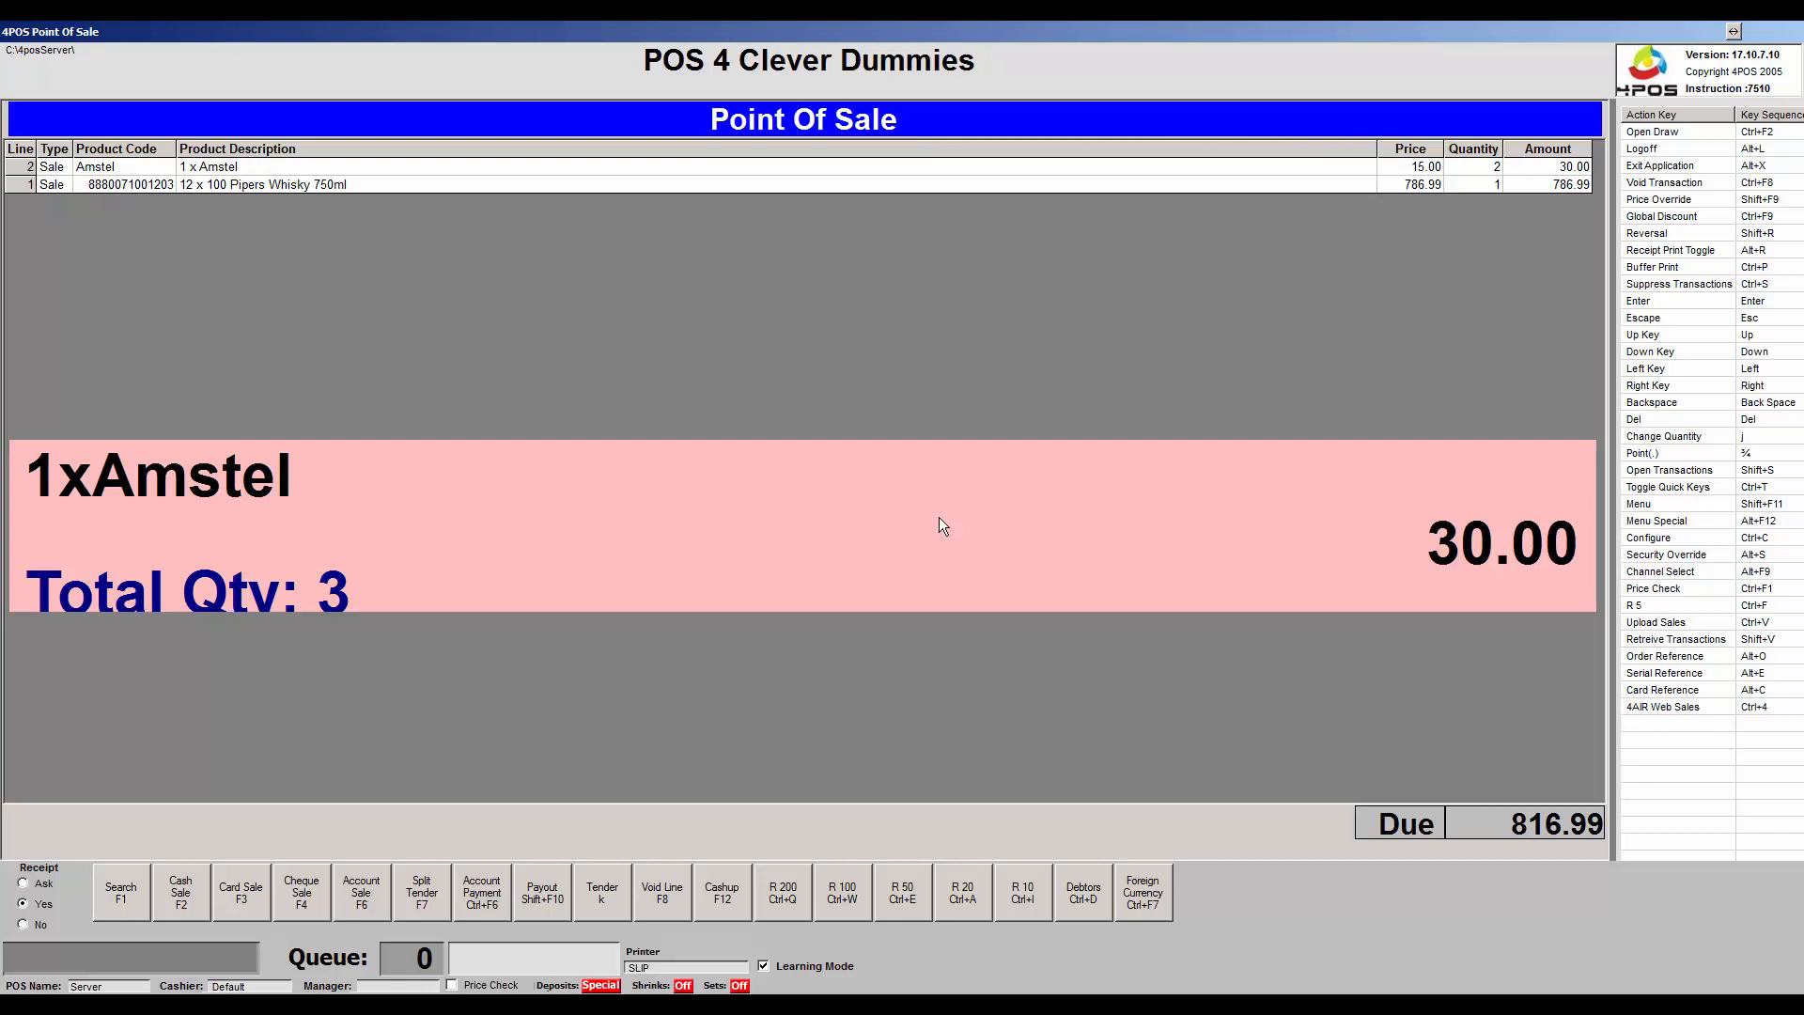
key("shift+F9")
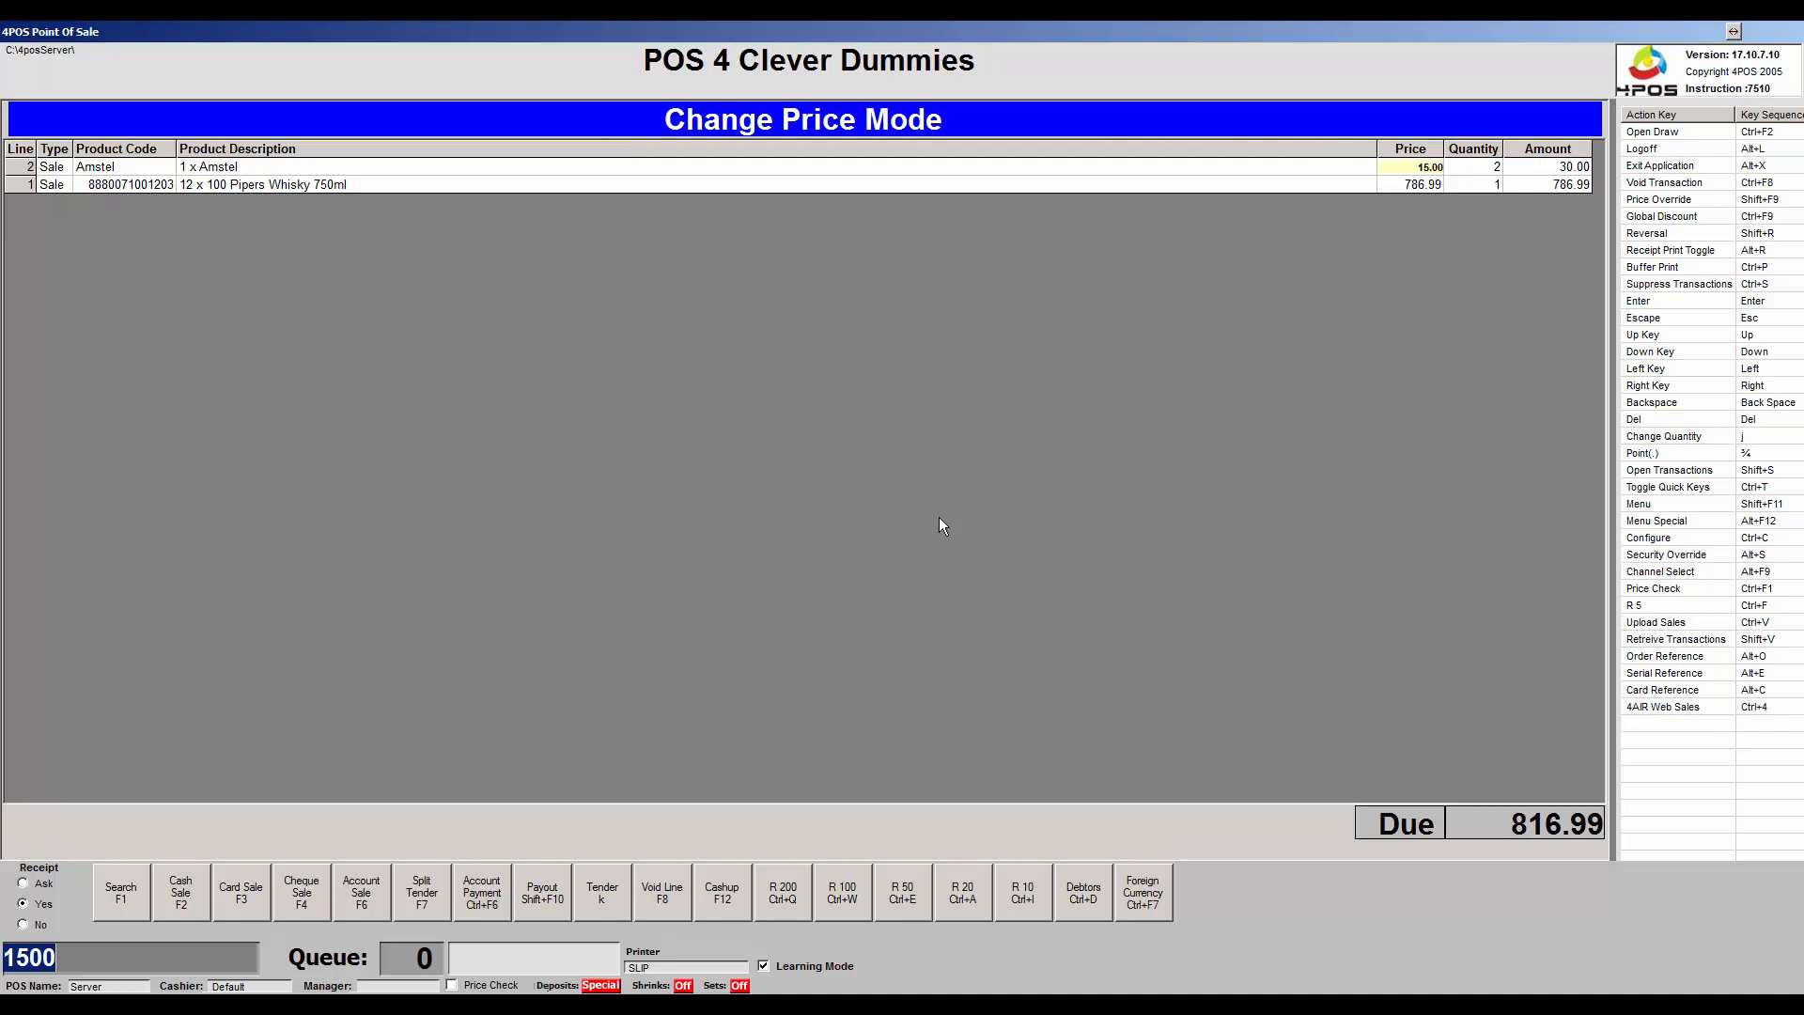
Override the Amstel price to 14.00 (1400), so the line is 28.00 and 814.99 due.
type("1400")
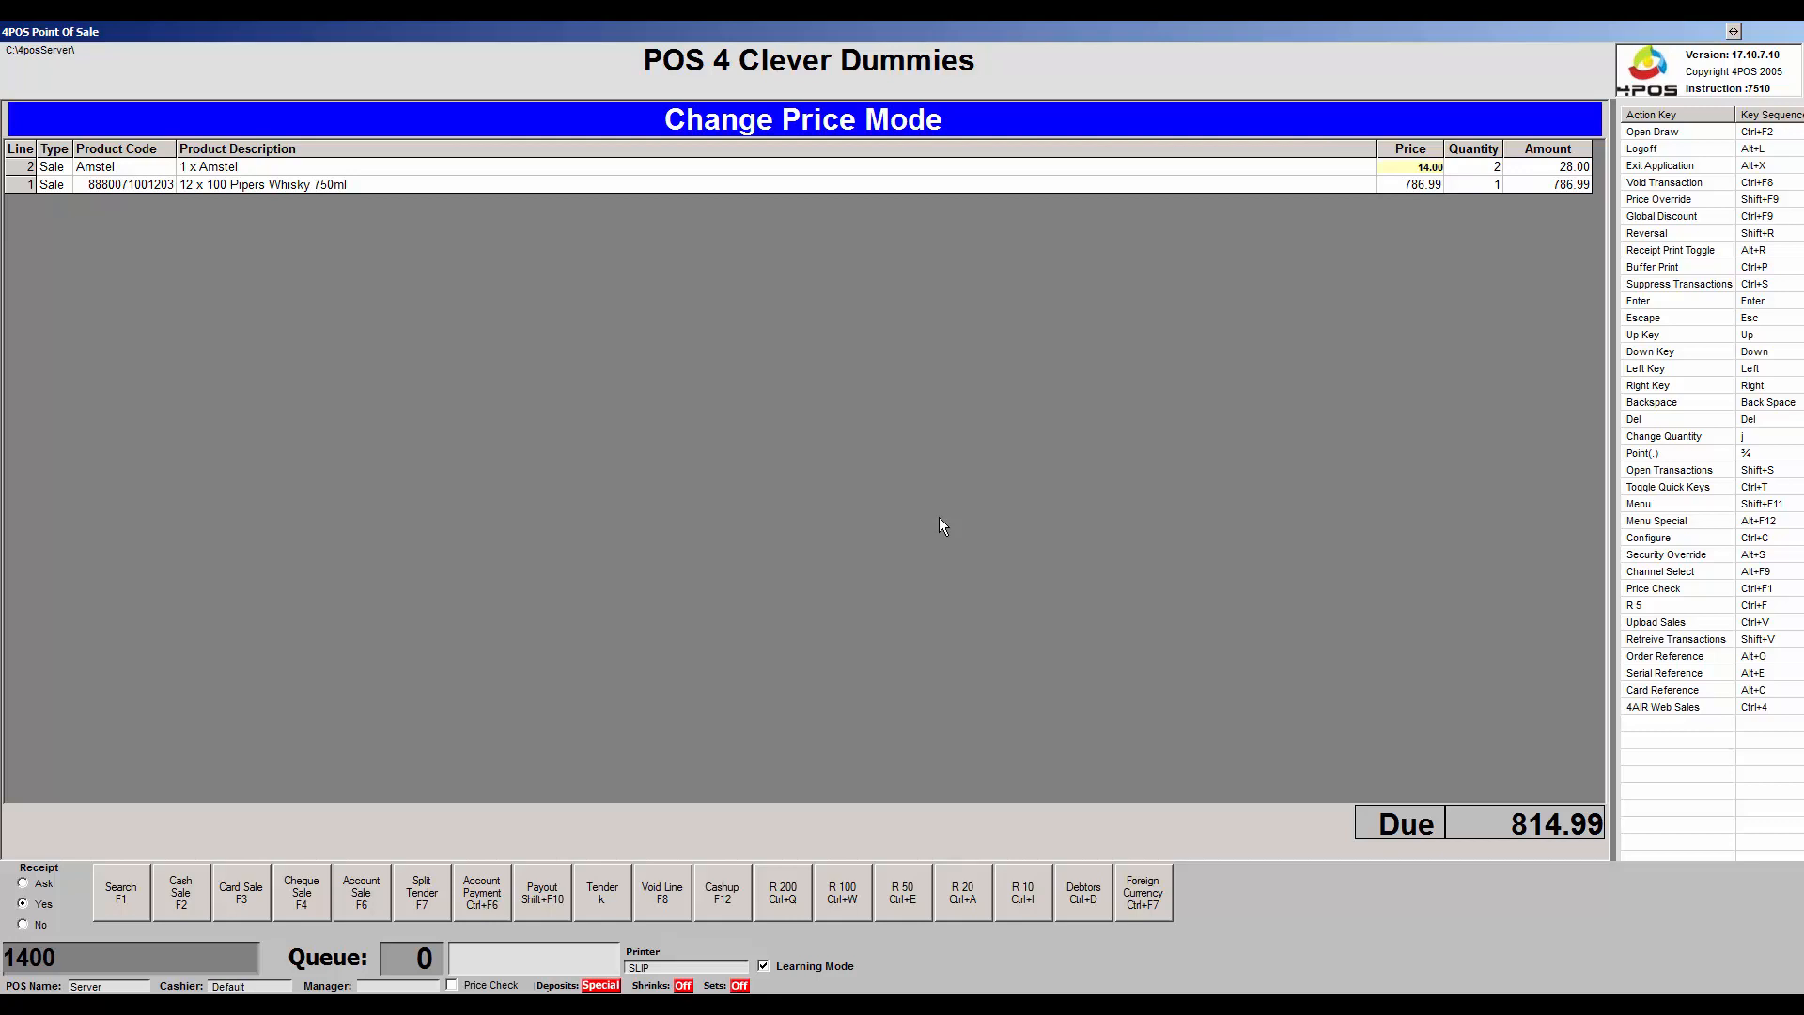
key("Return")
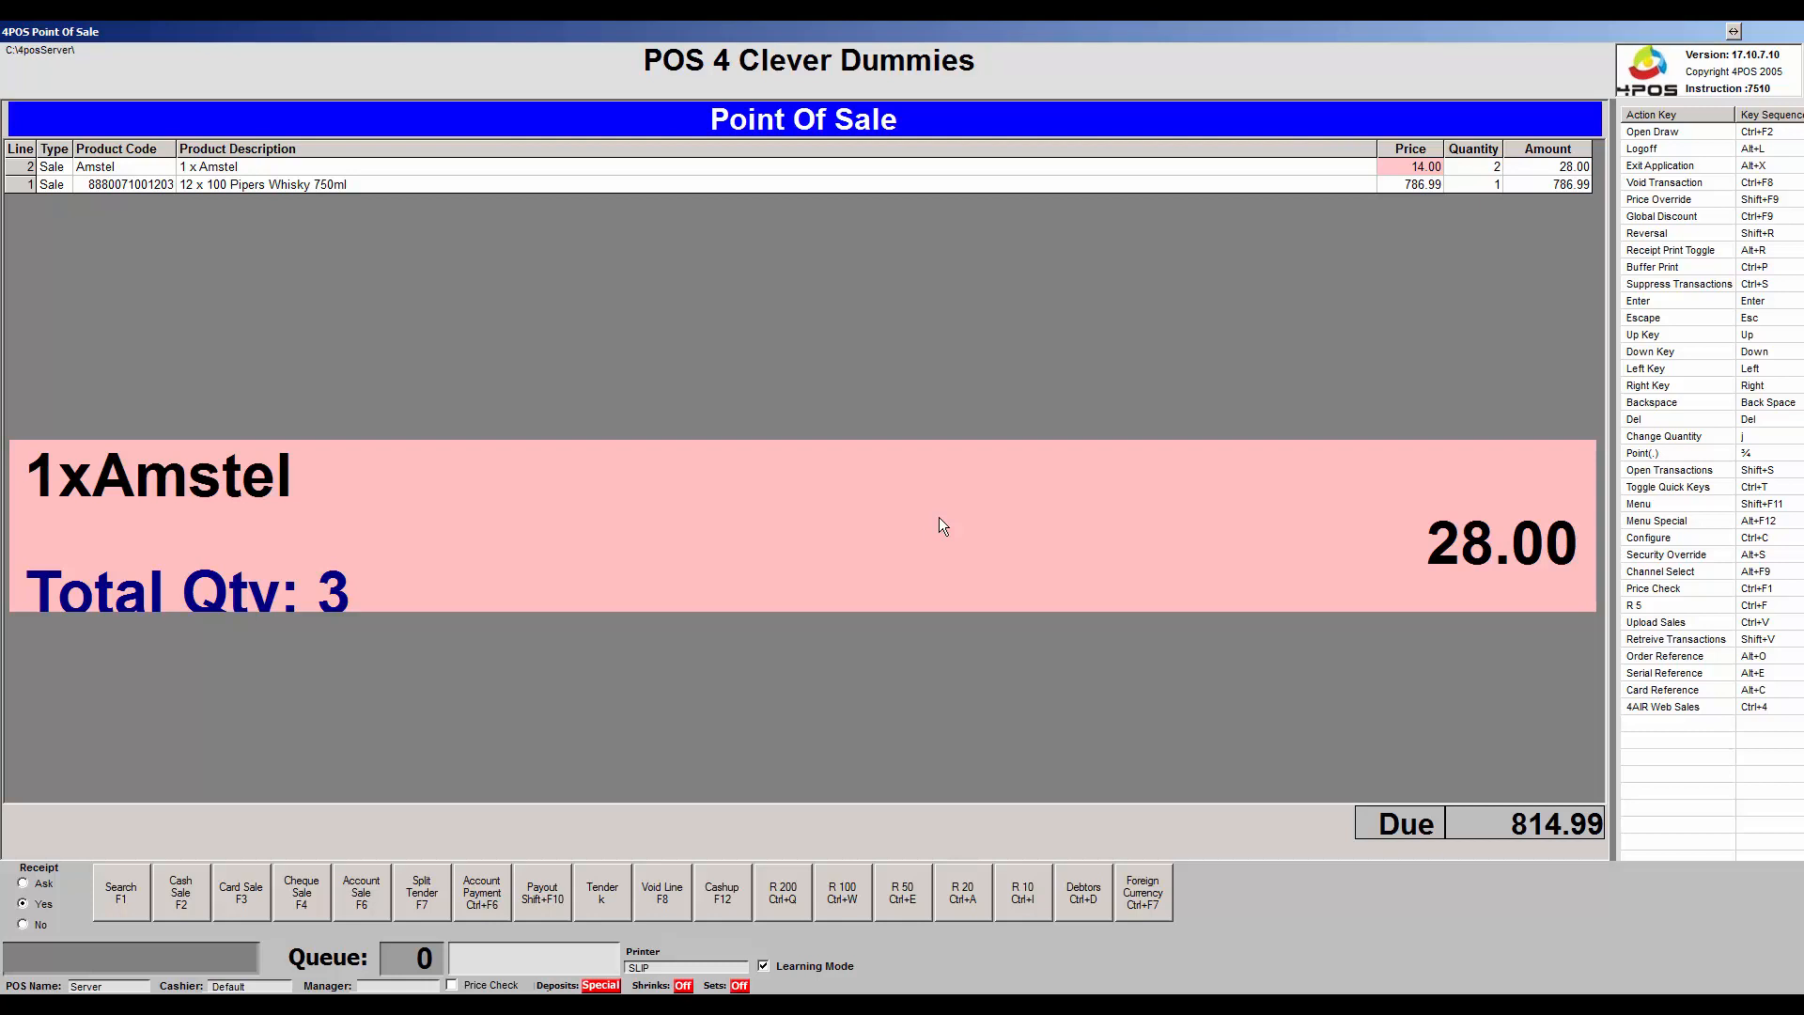
Tender 900.00 as a cash sale for 85.20 change, then bring up the domain configuration.
left_click(611, 902)
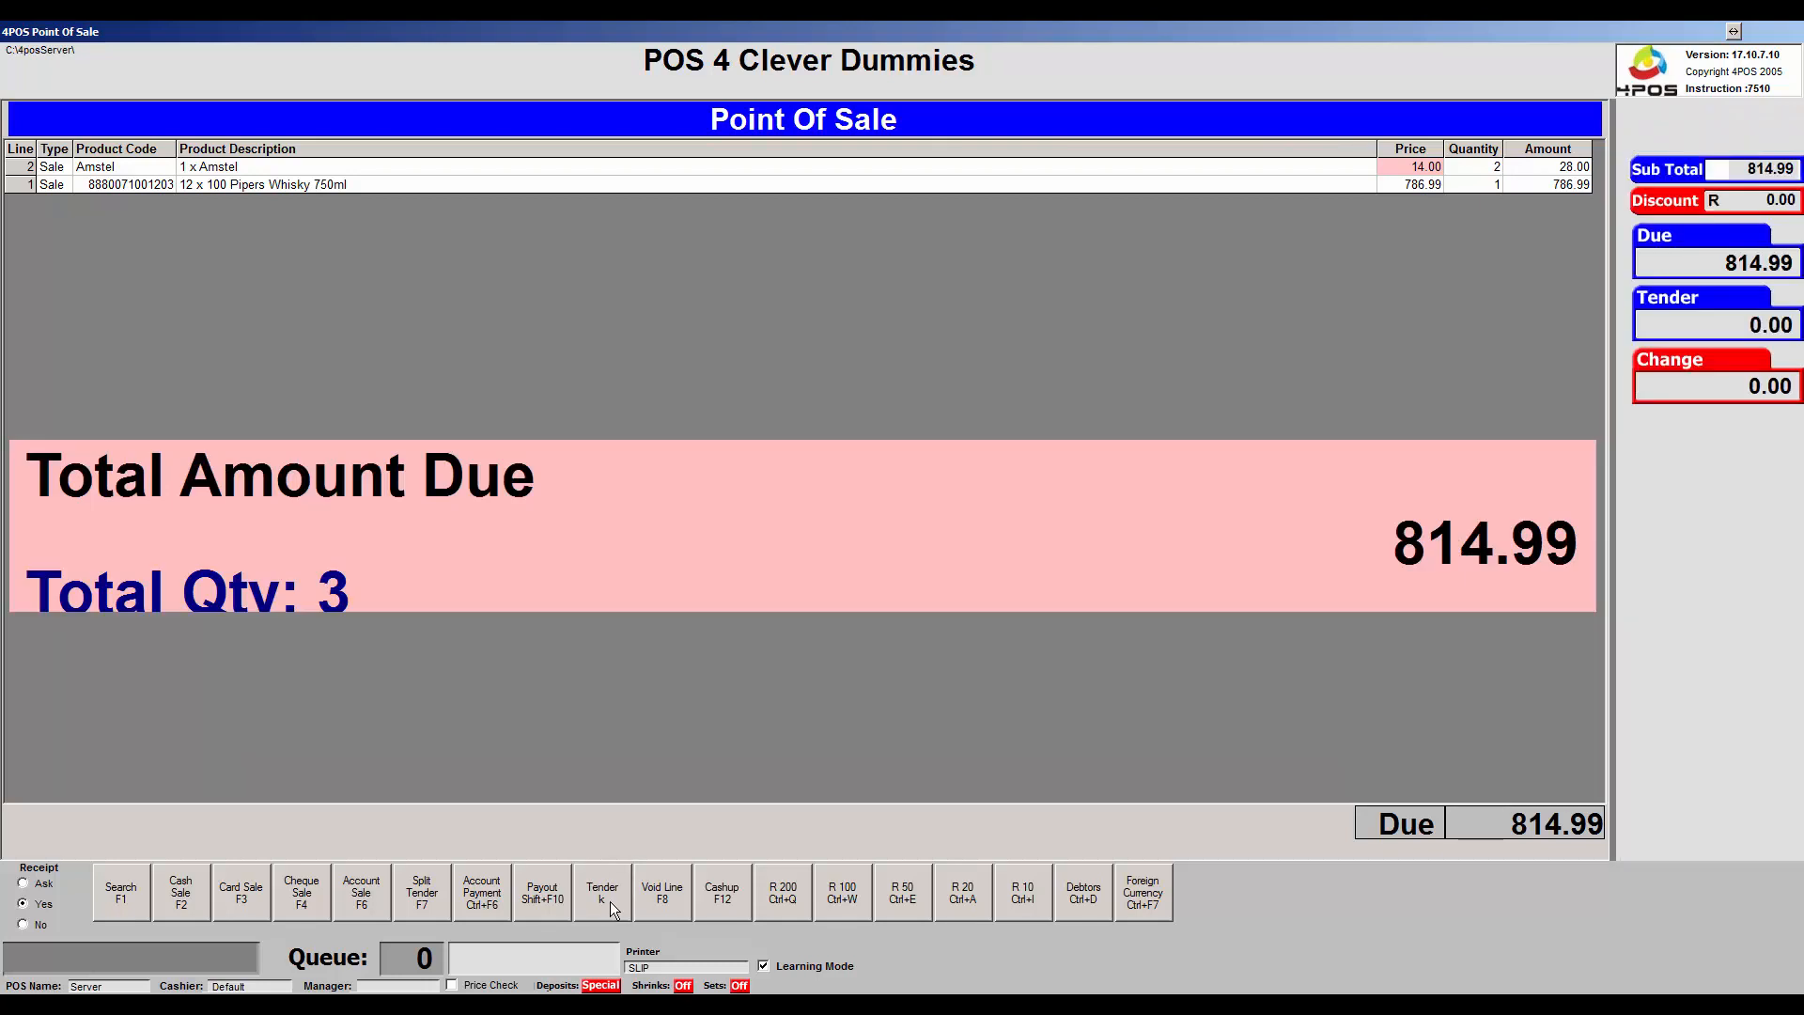
type("90000")
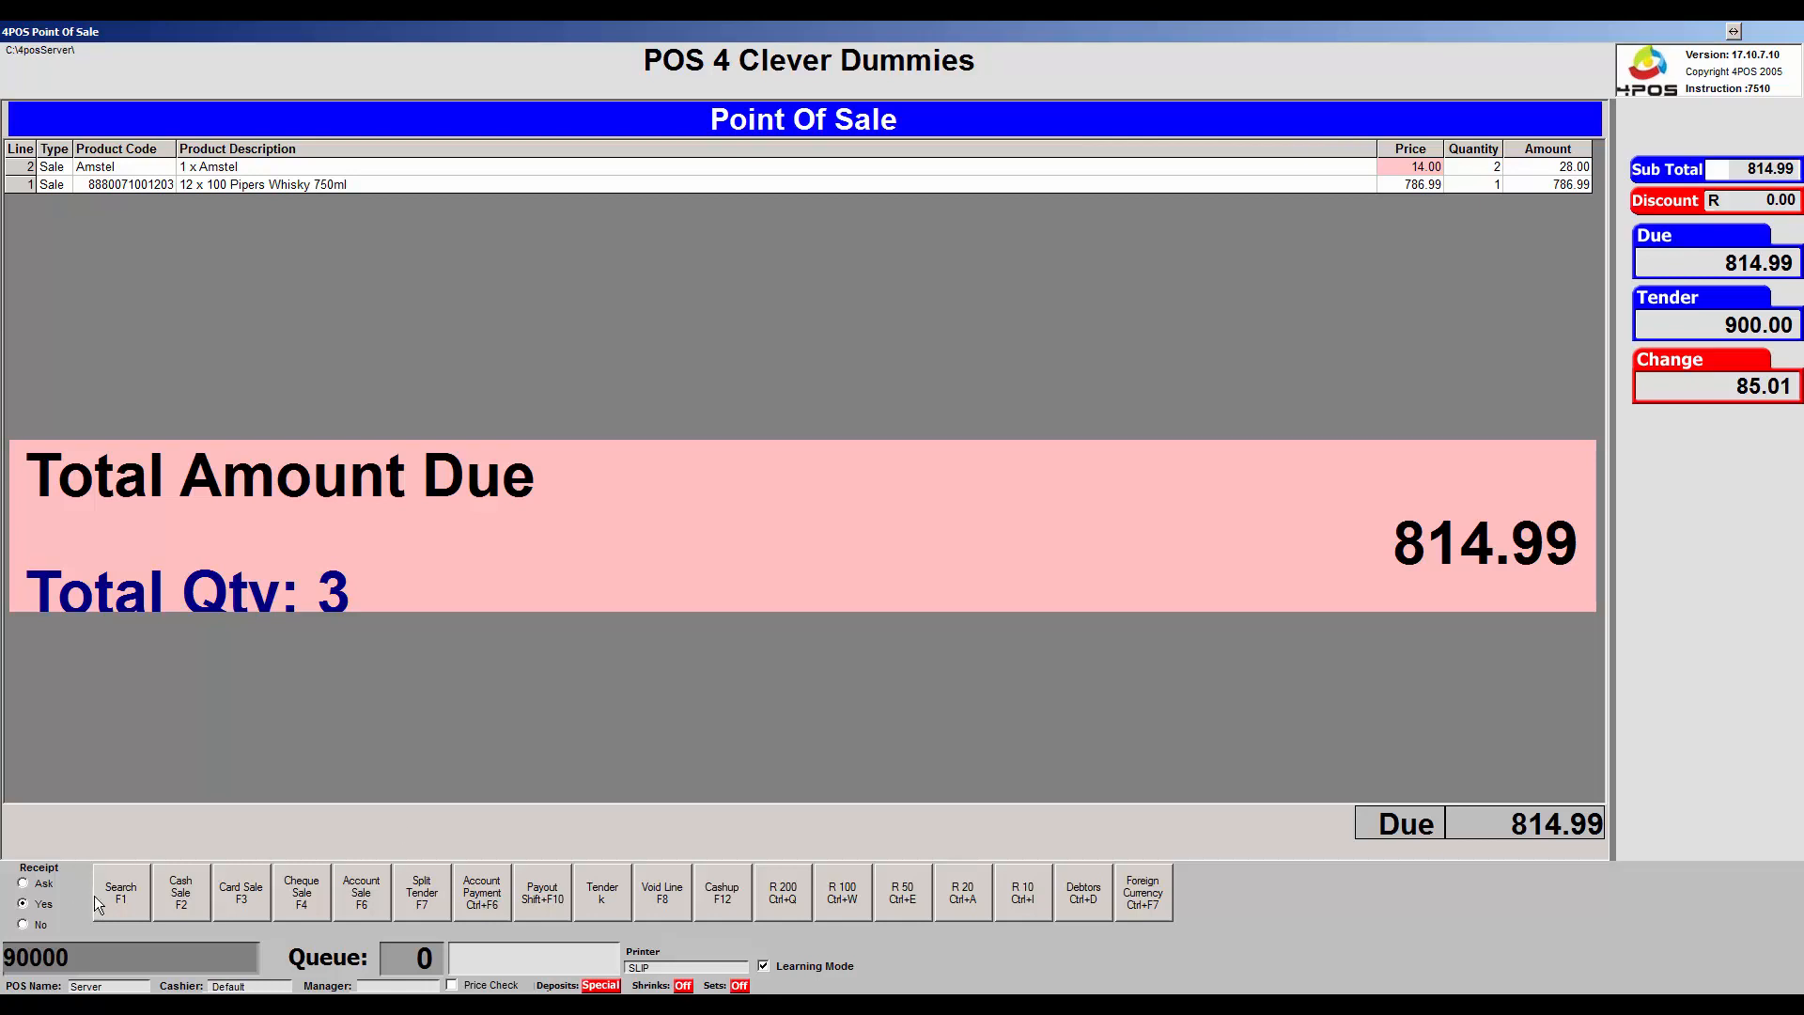
left_click(200, 906)
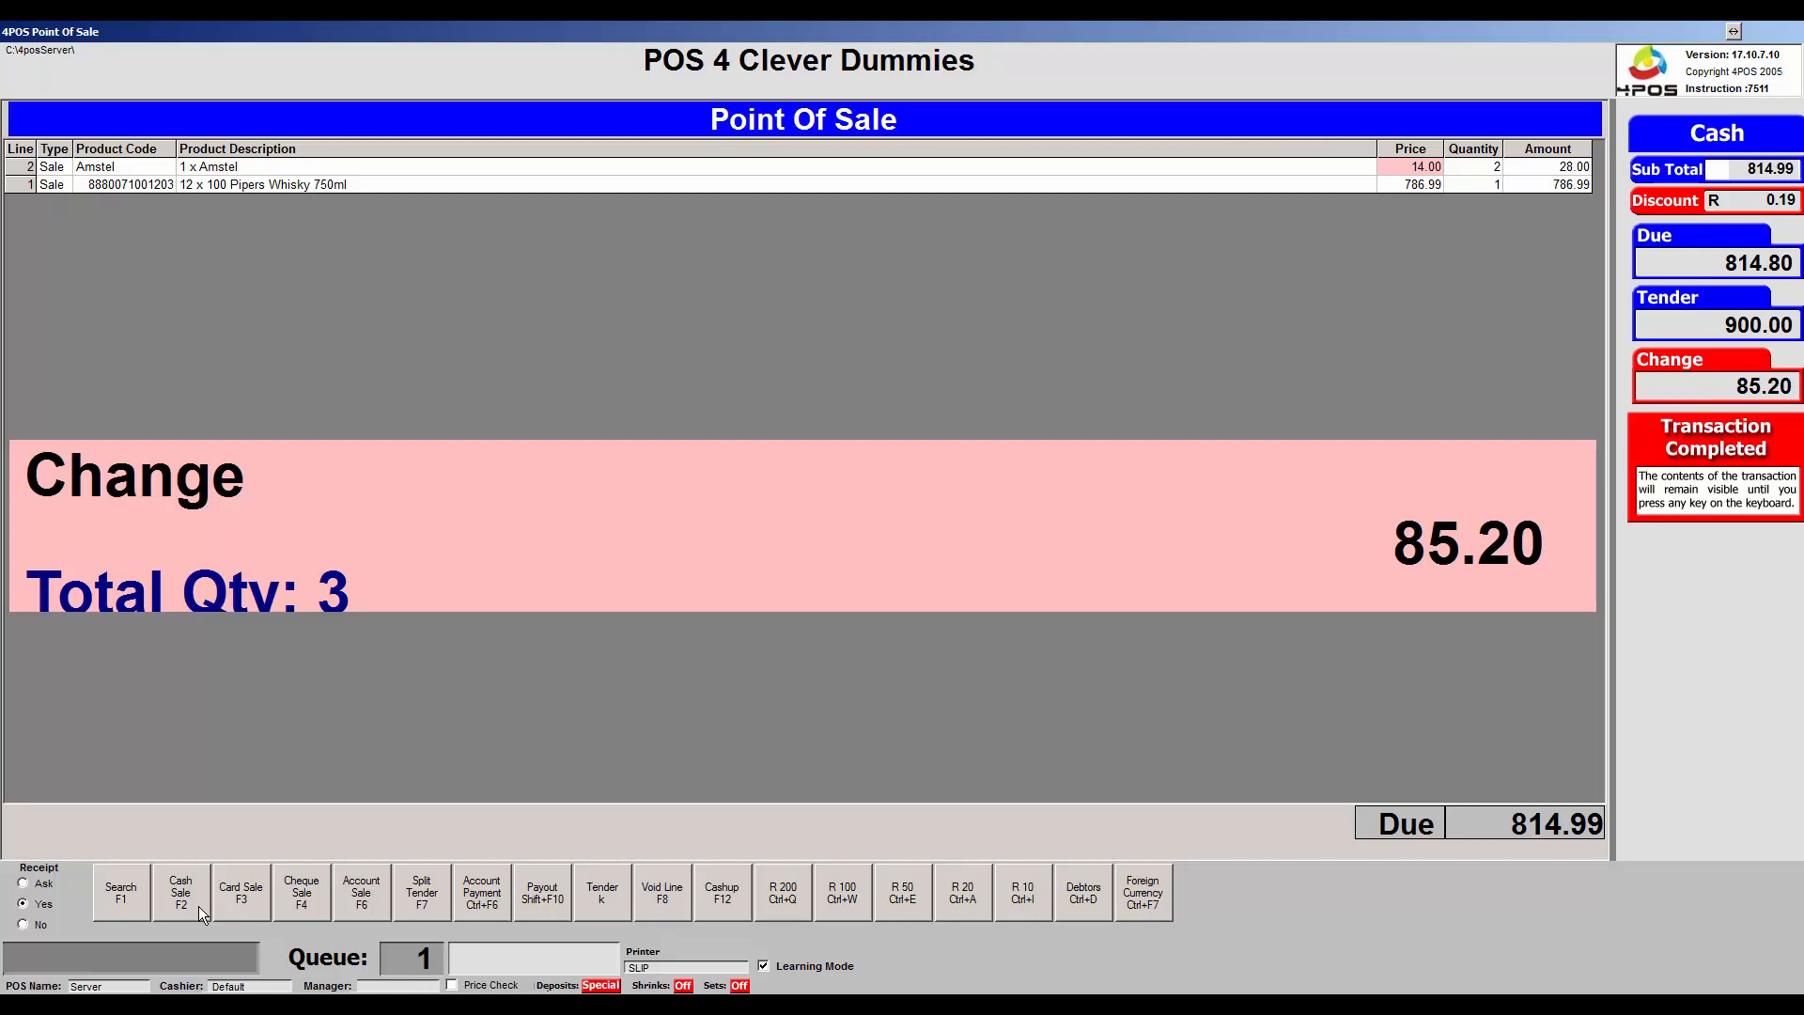
key("ctrl+s")
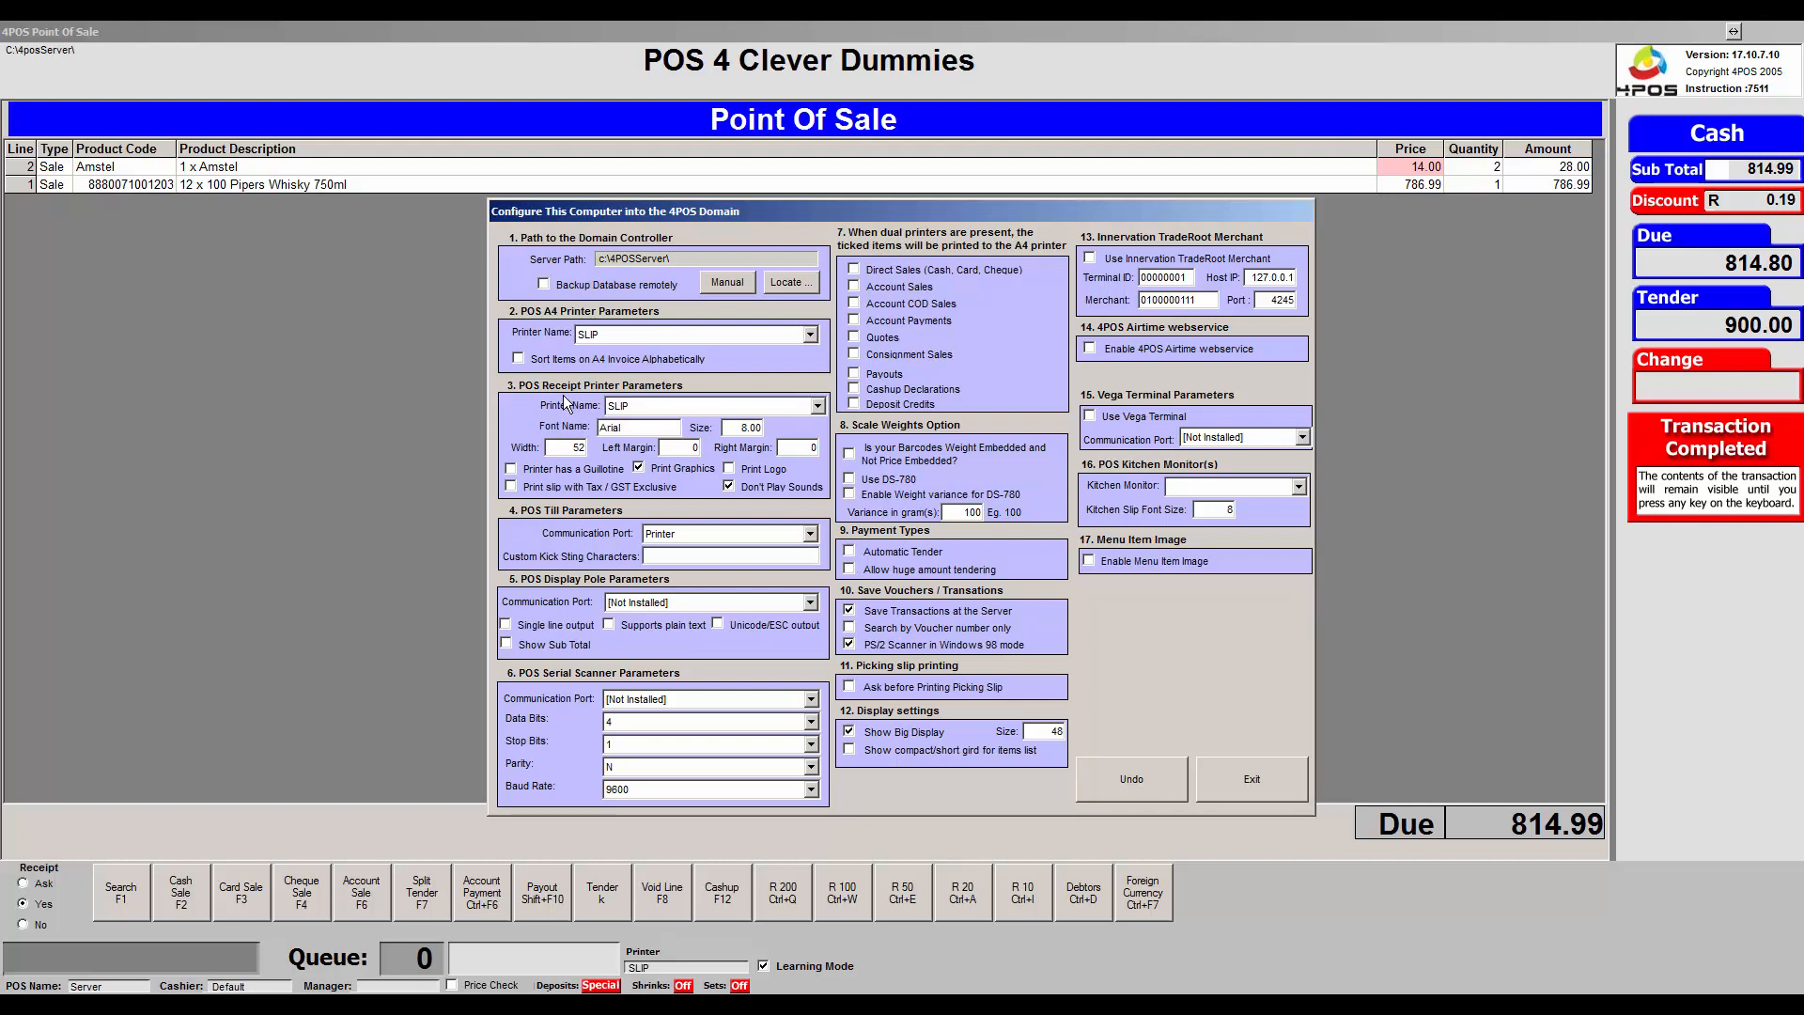
left_click(819, 406)
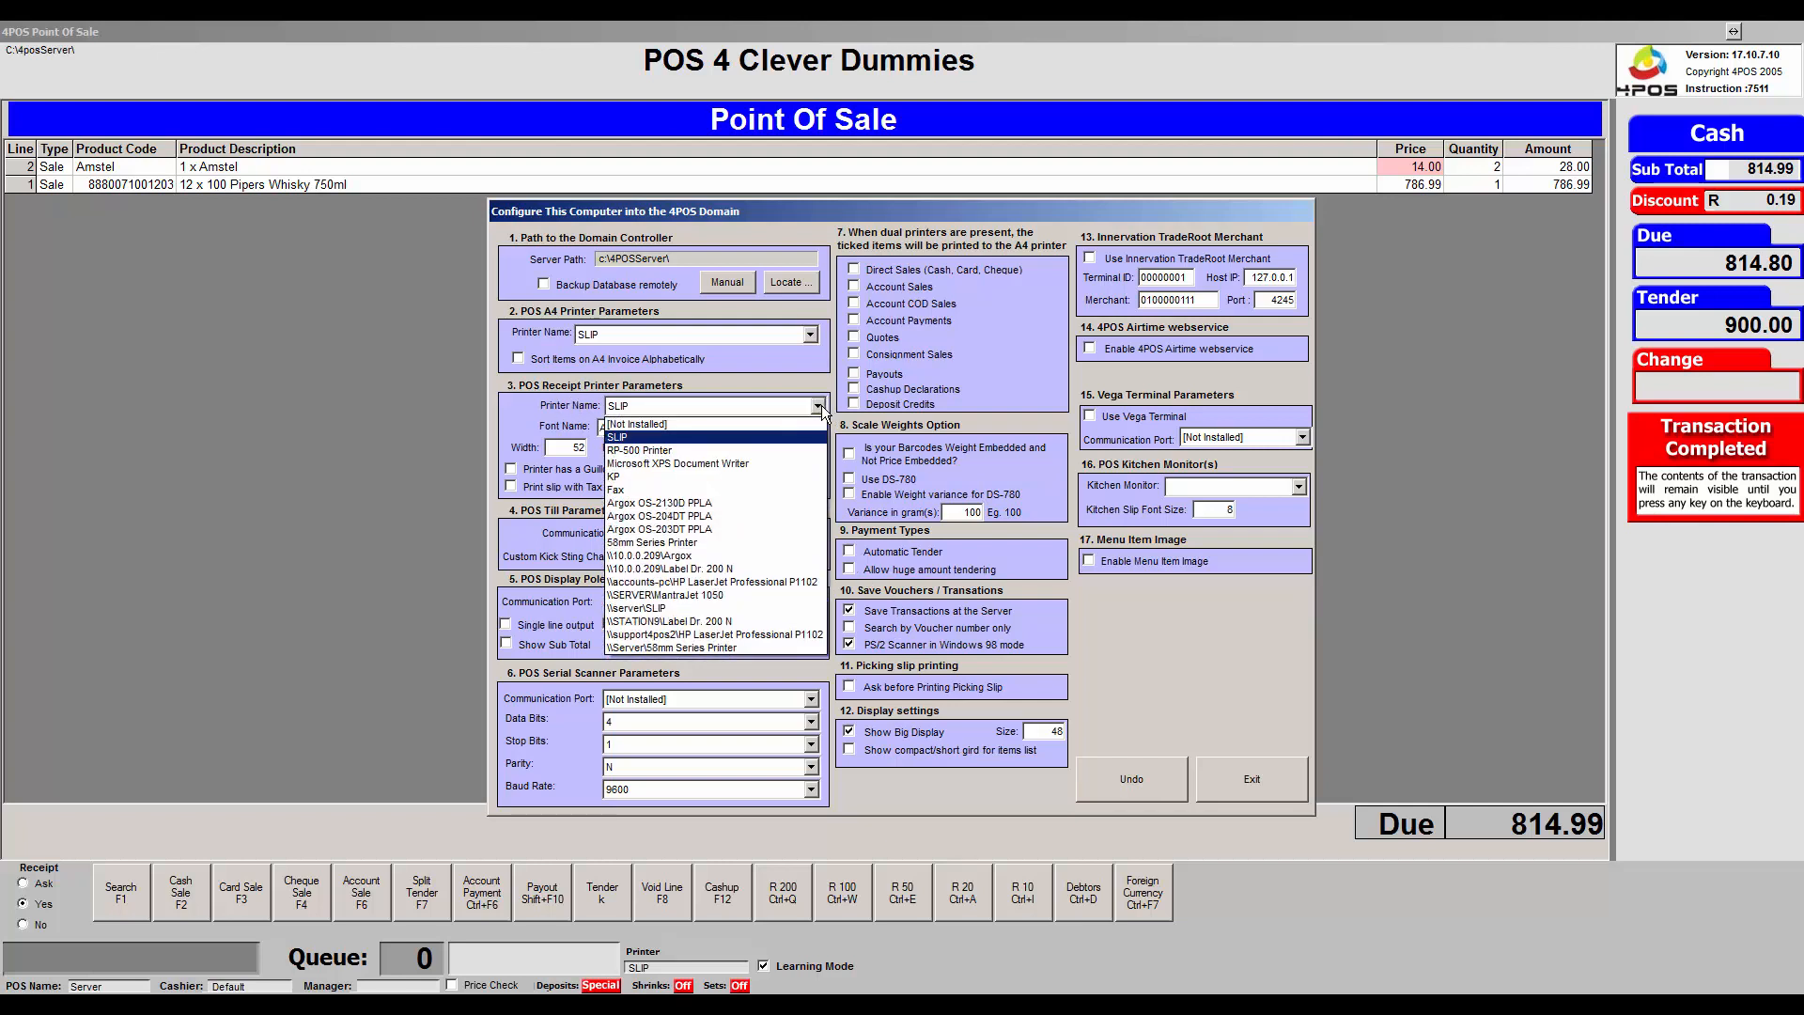
left_click(819, 406)
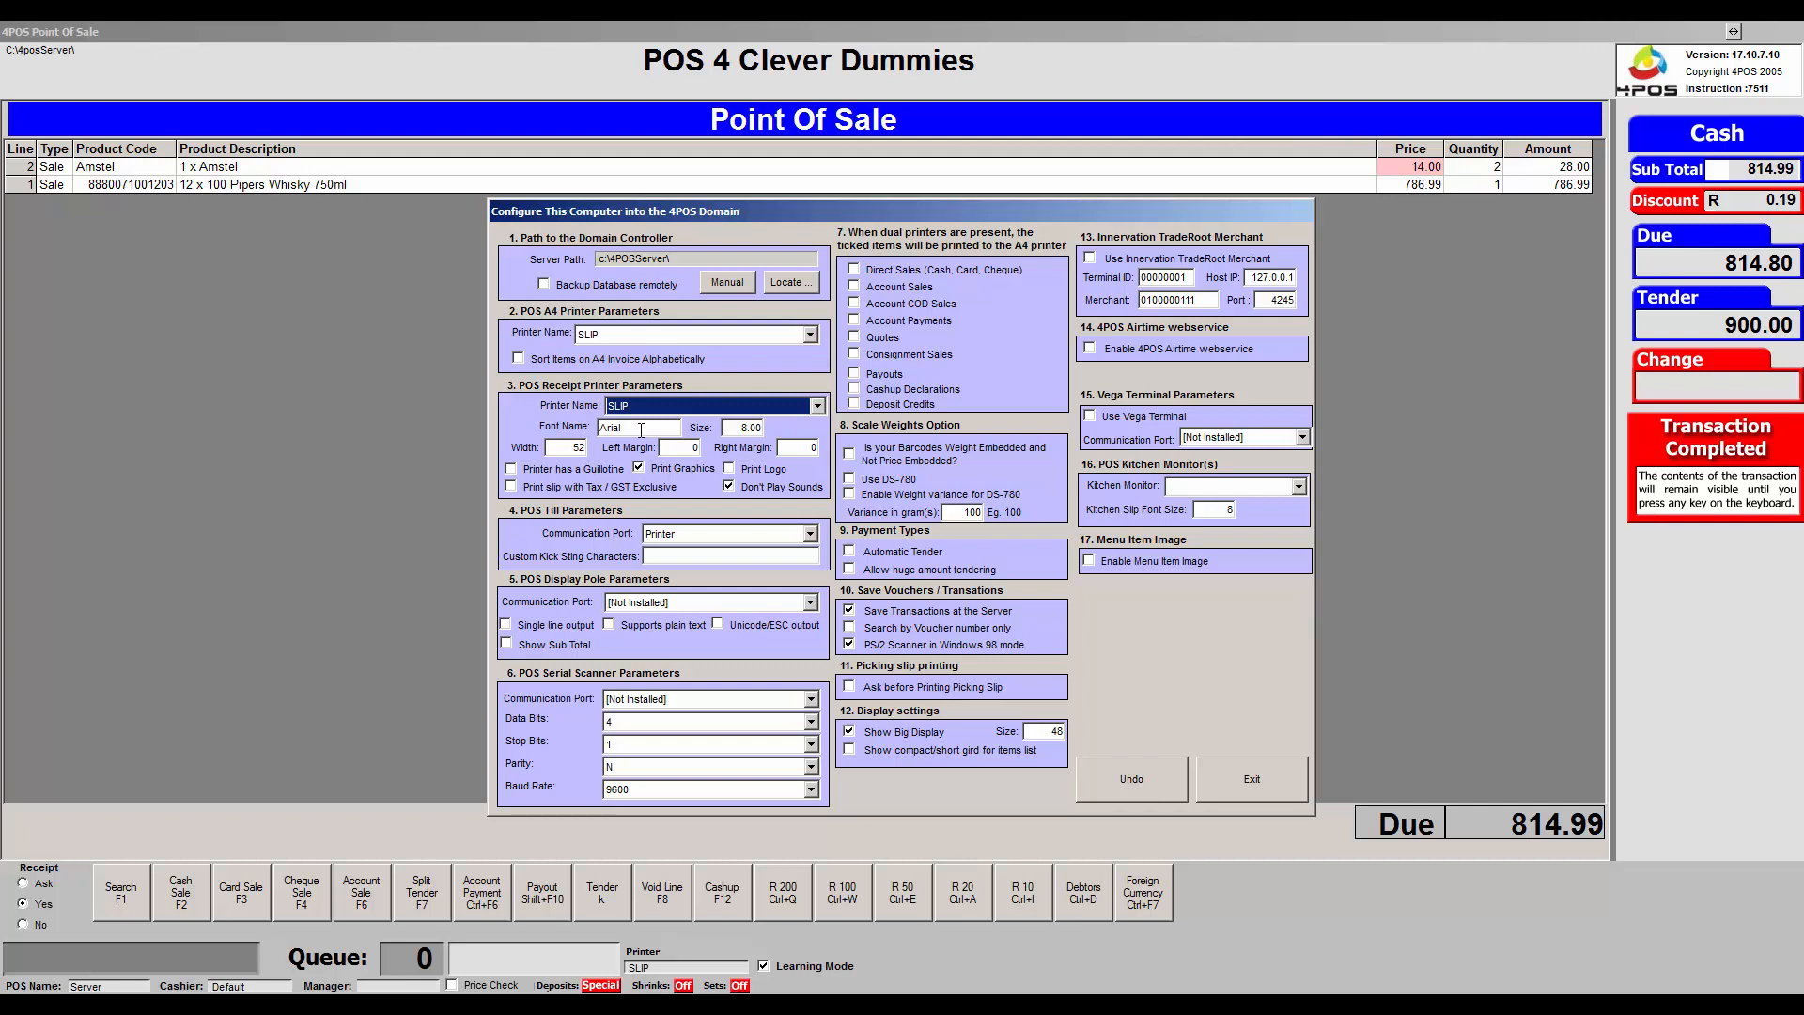
Review the receipt Width value of 52 and exit the Configure dialog unchanged.
double_click(573, 447)
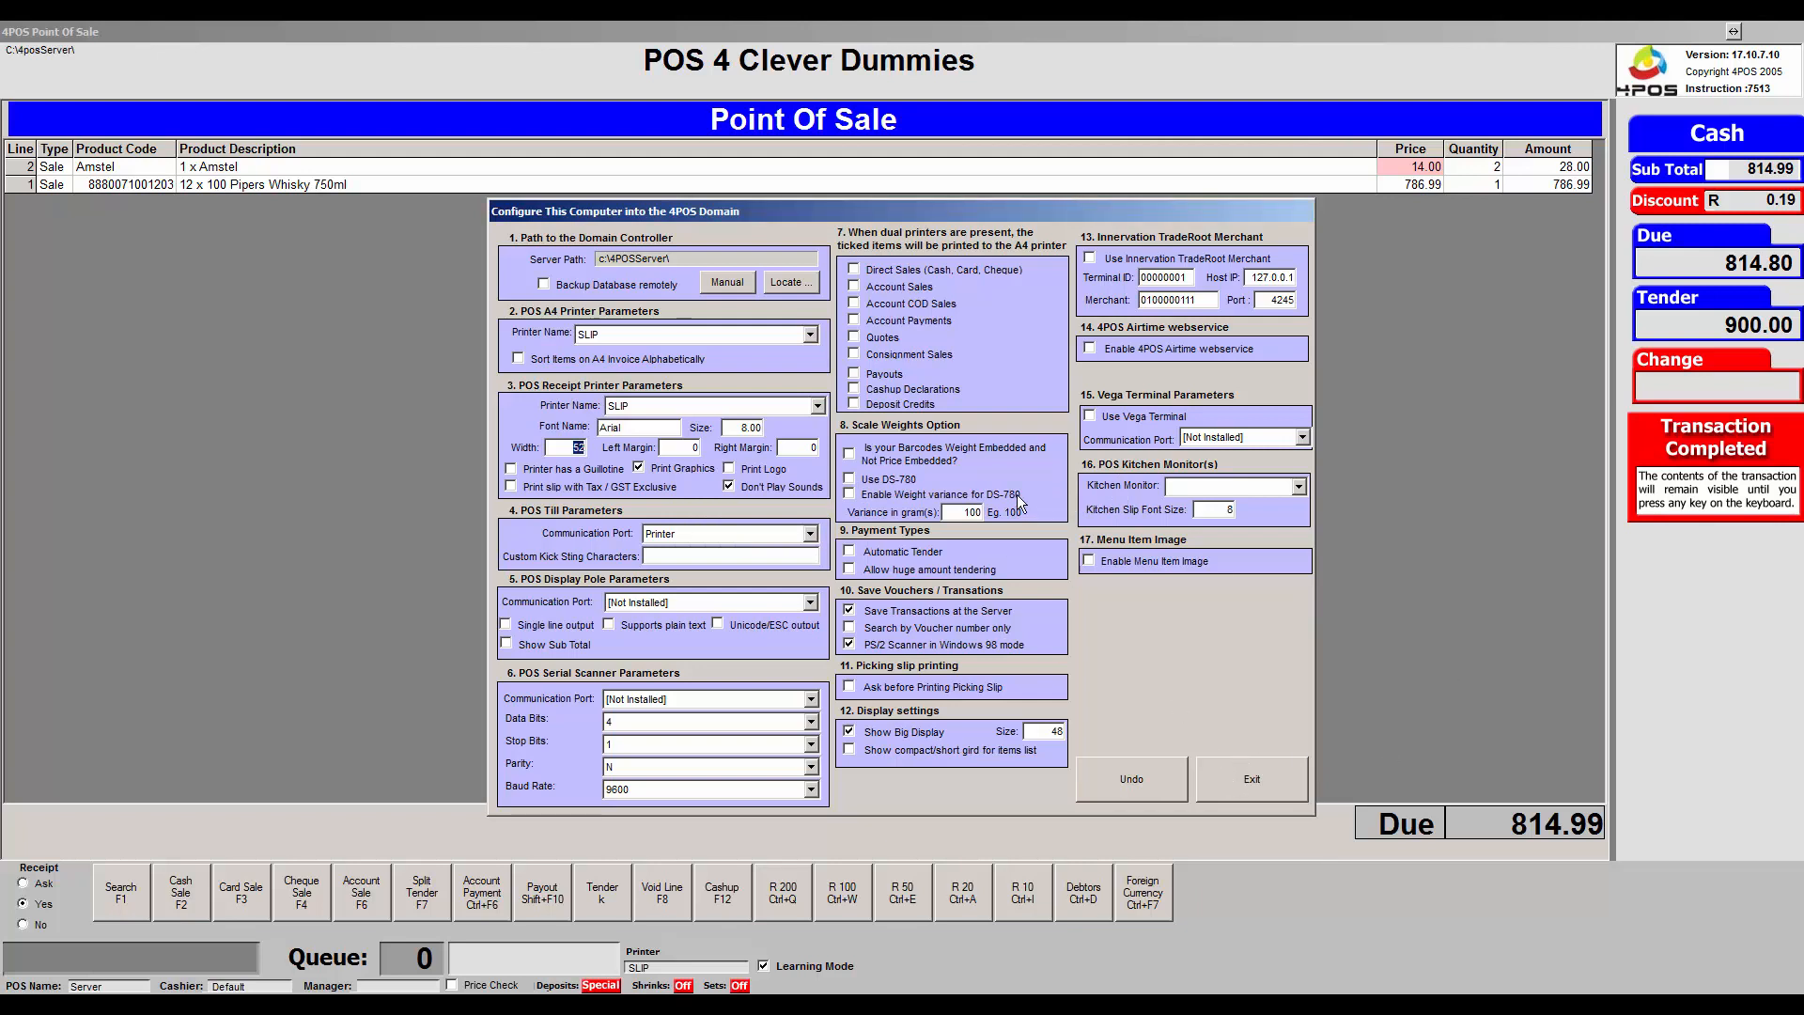
left_click(1265, 777)
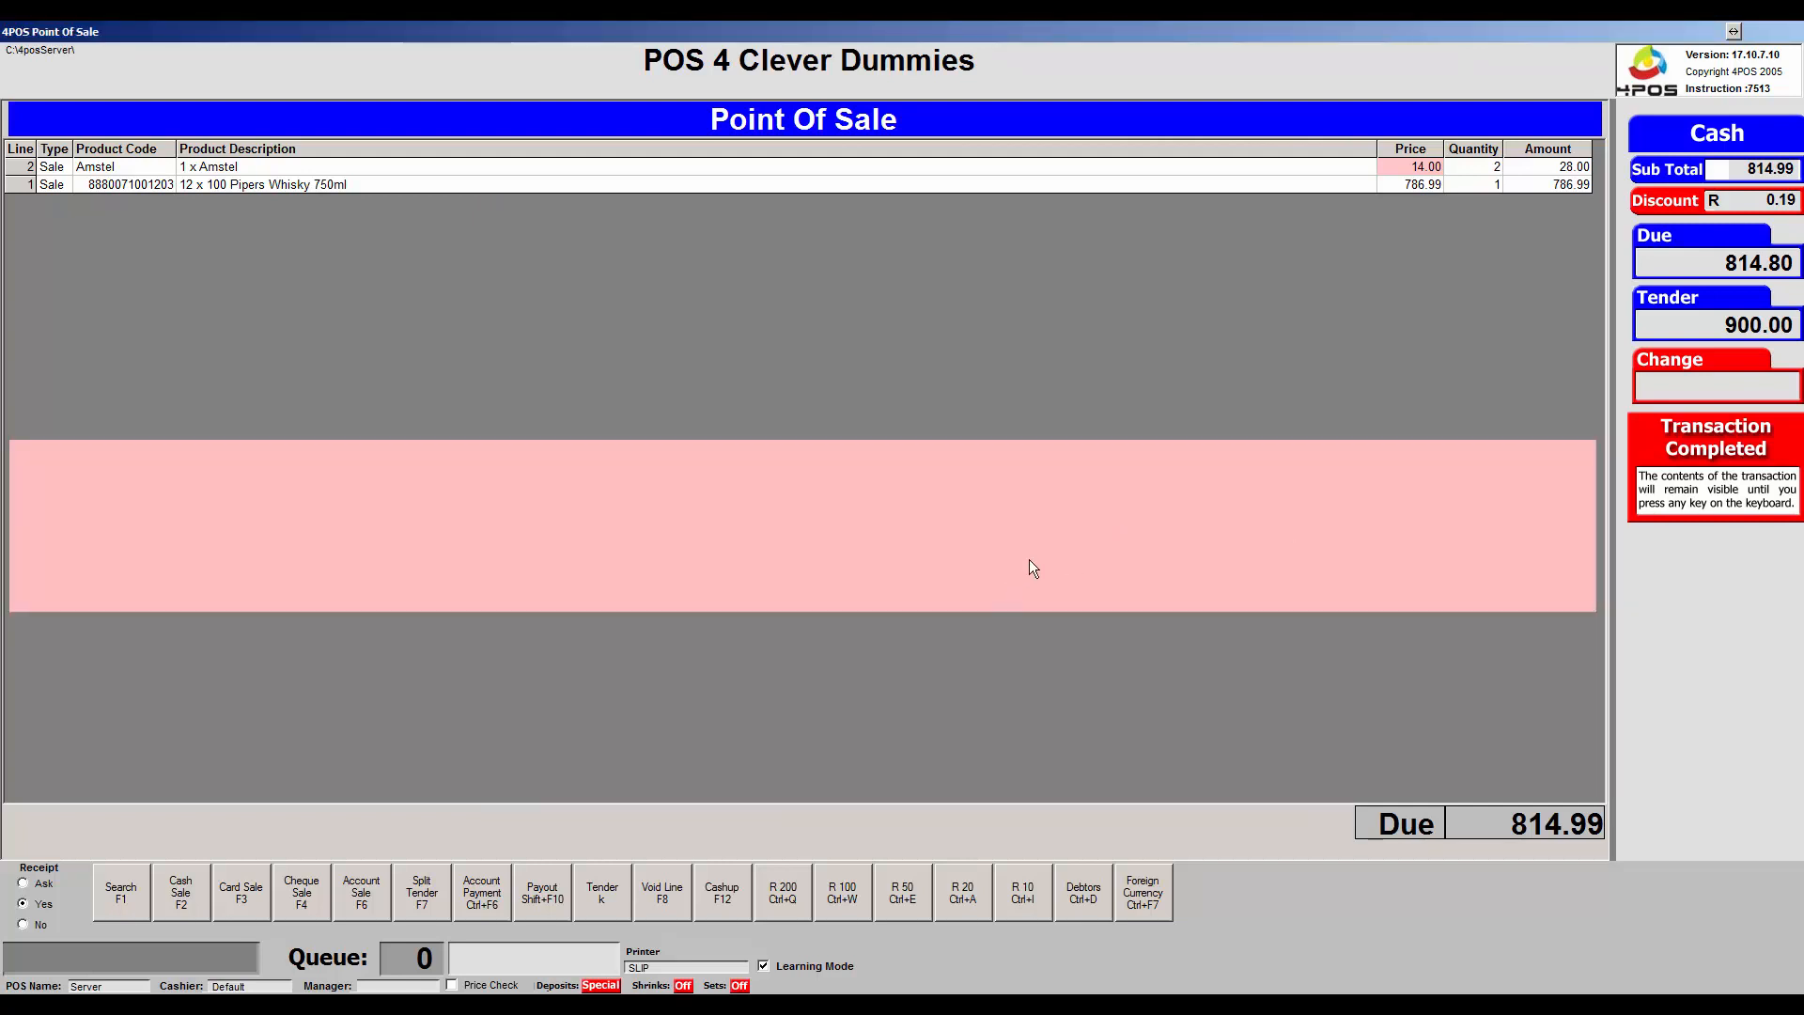
Ring up a 12 x 100 Pipers Whisky 750ml pack for 786.99 and bring up Account Search.
key("F1")
key("Return")
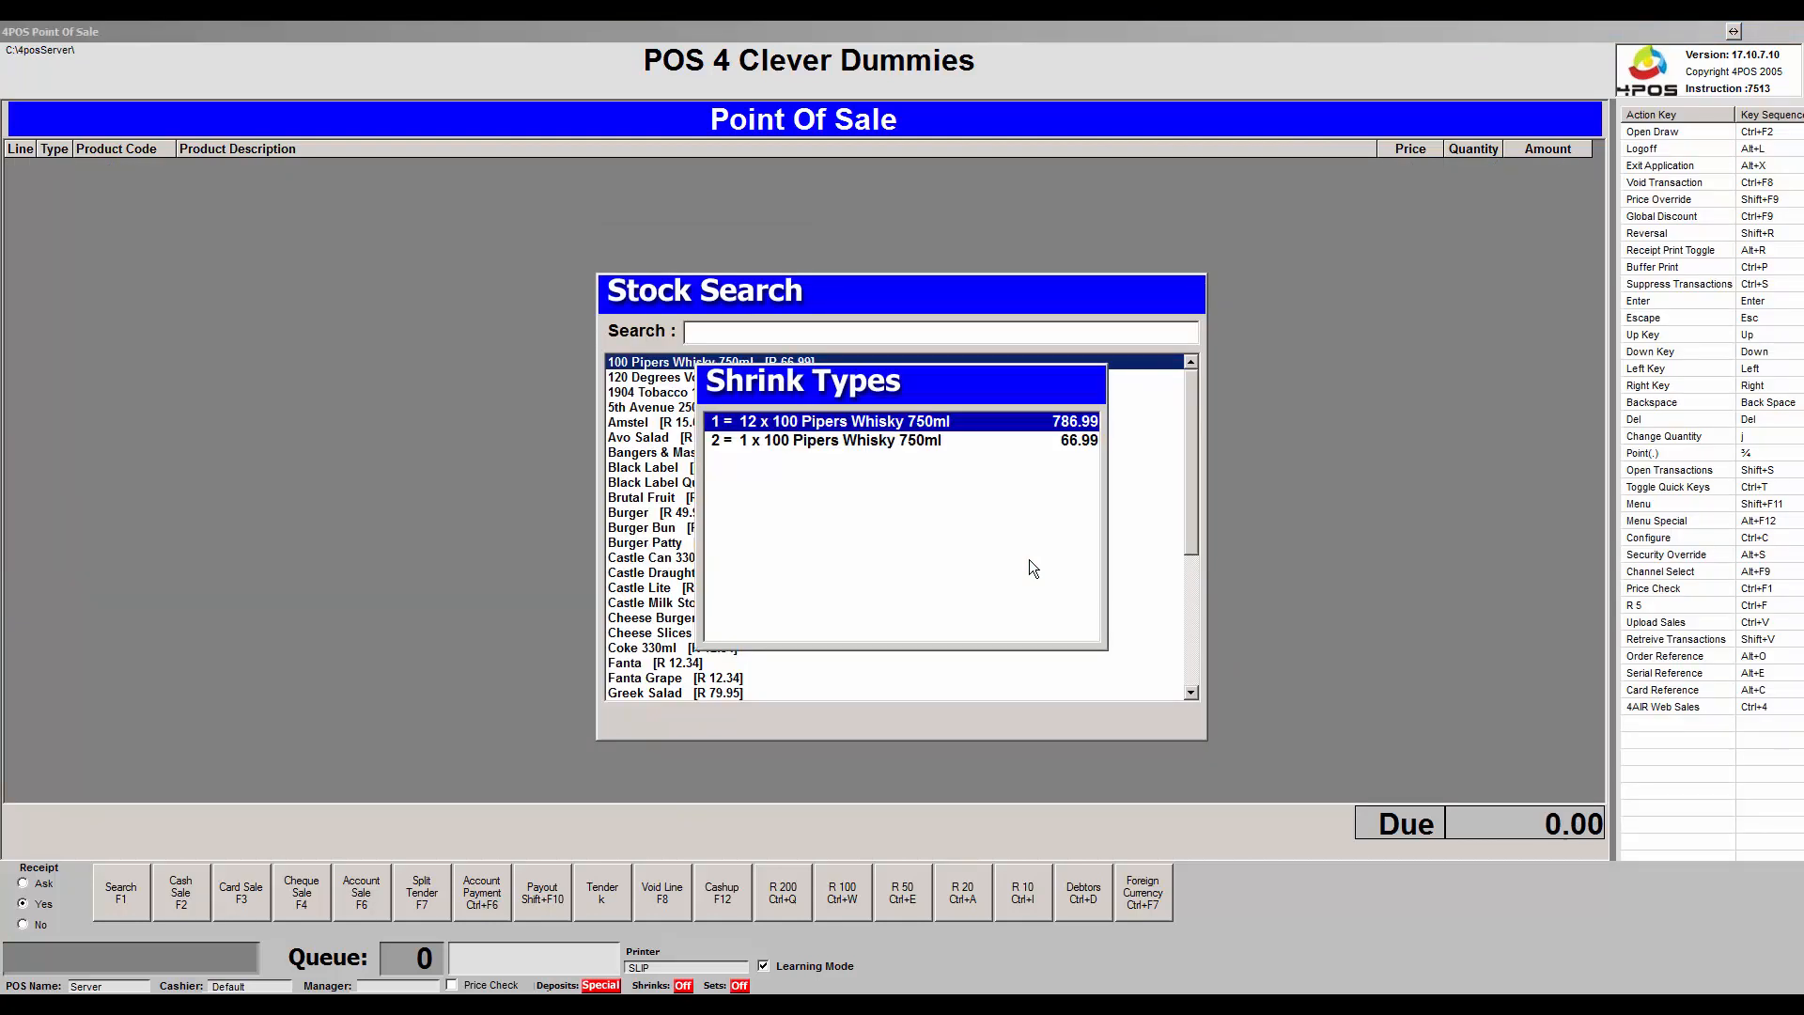
key("Return")
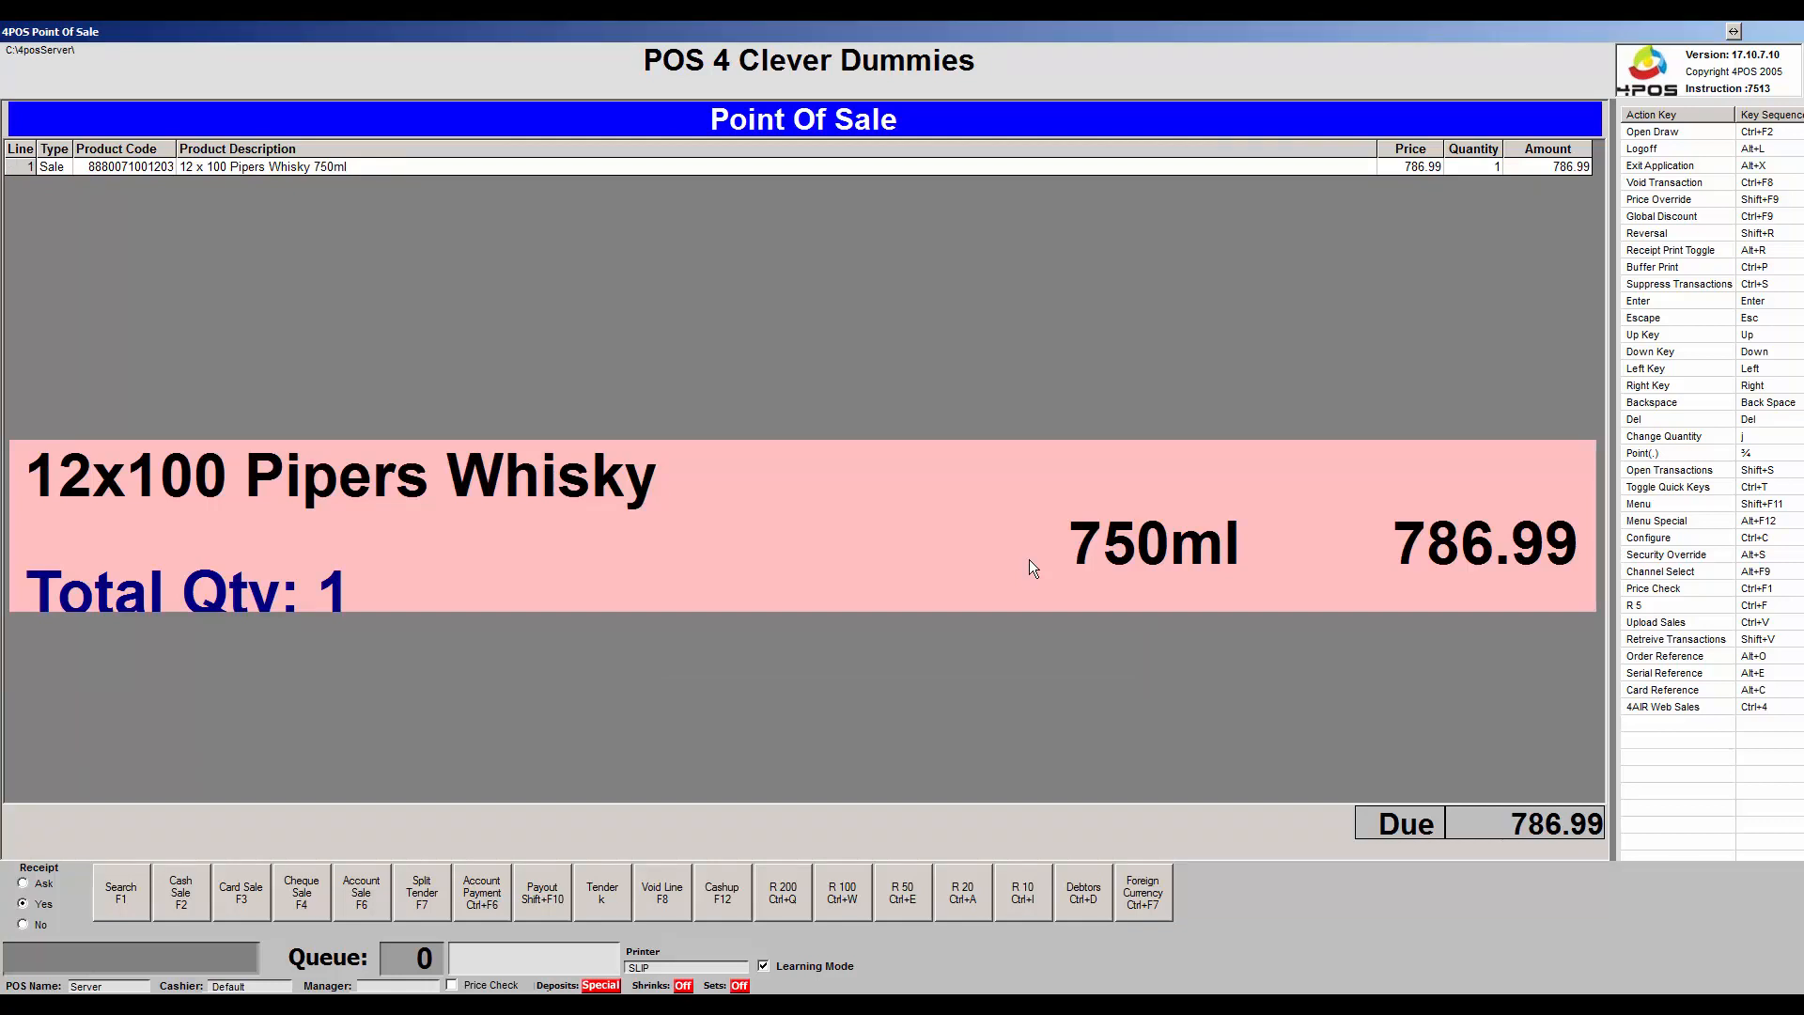
key("F6")
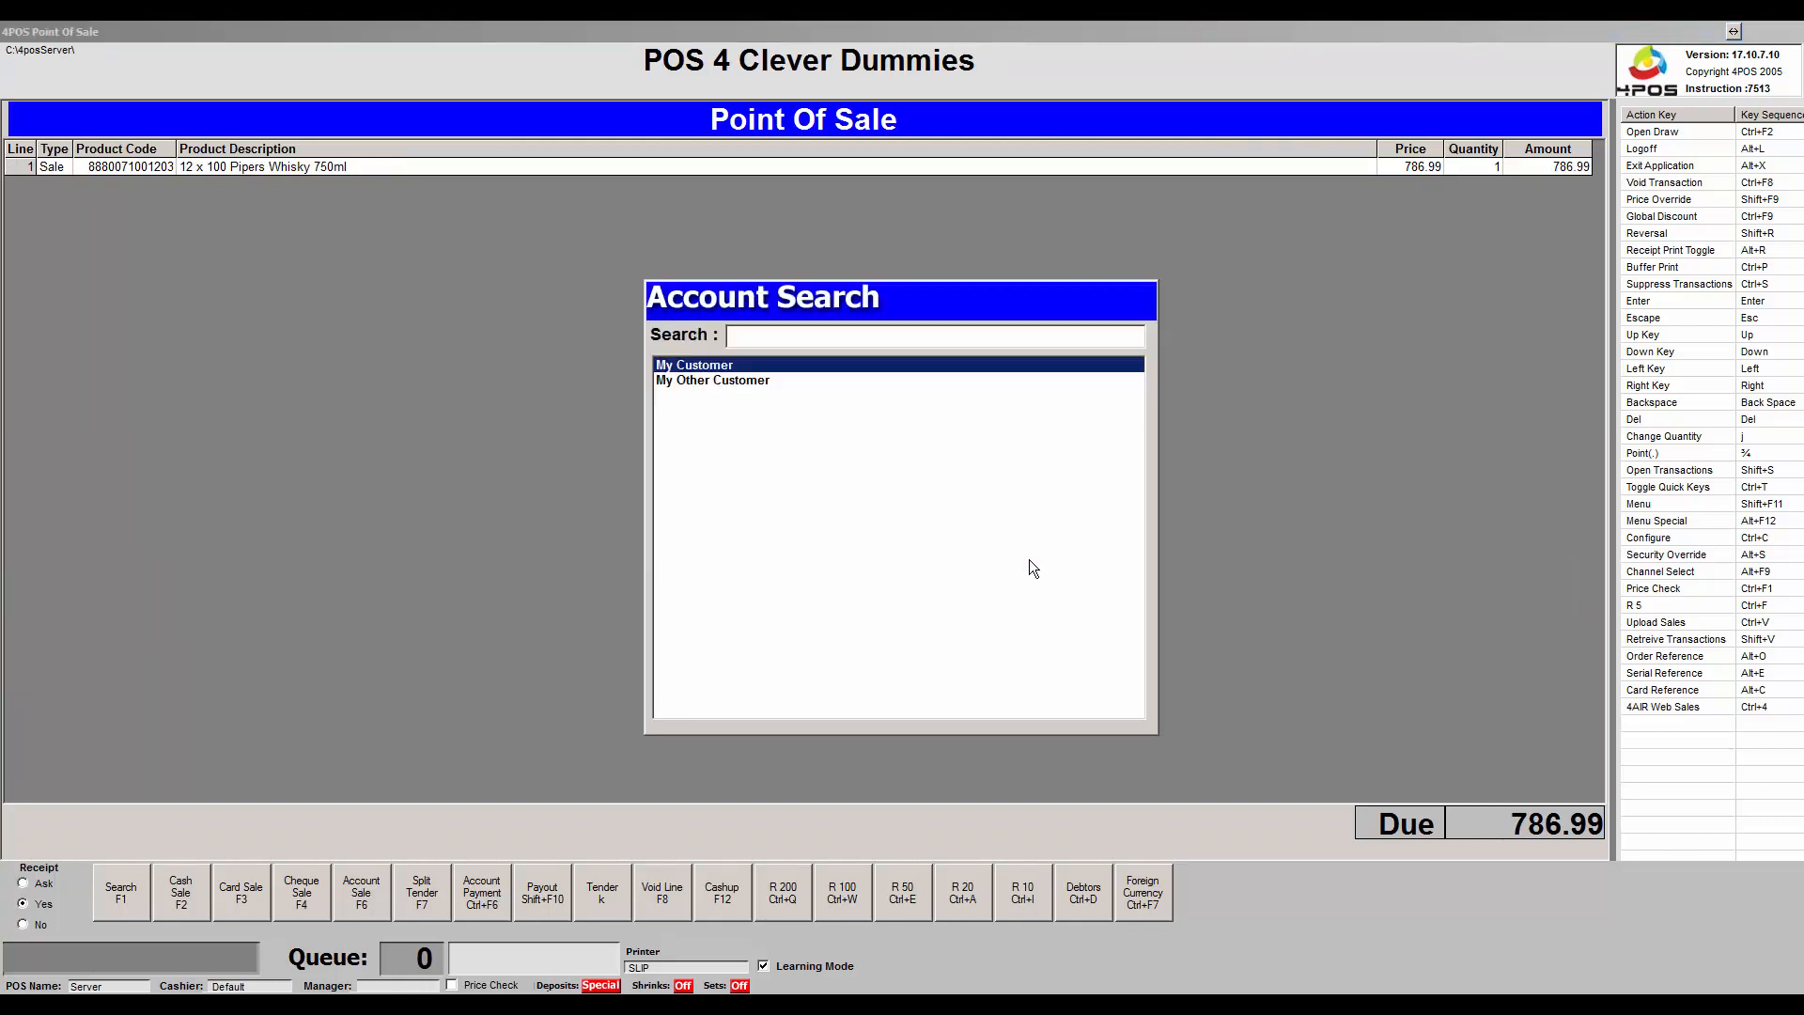
Complete the 786.99 whisky sale on the selected customer's account, then bring up the functions Menu.
key("Return")
key("Return")
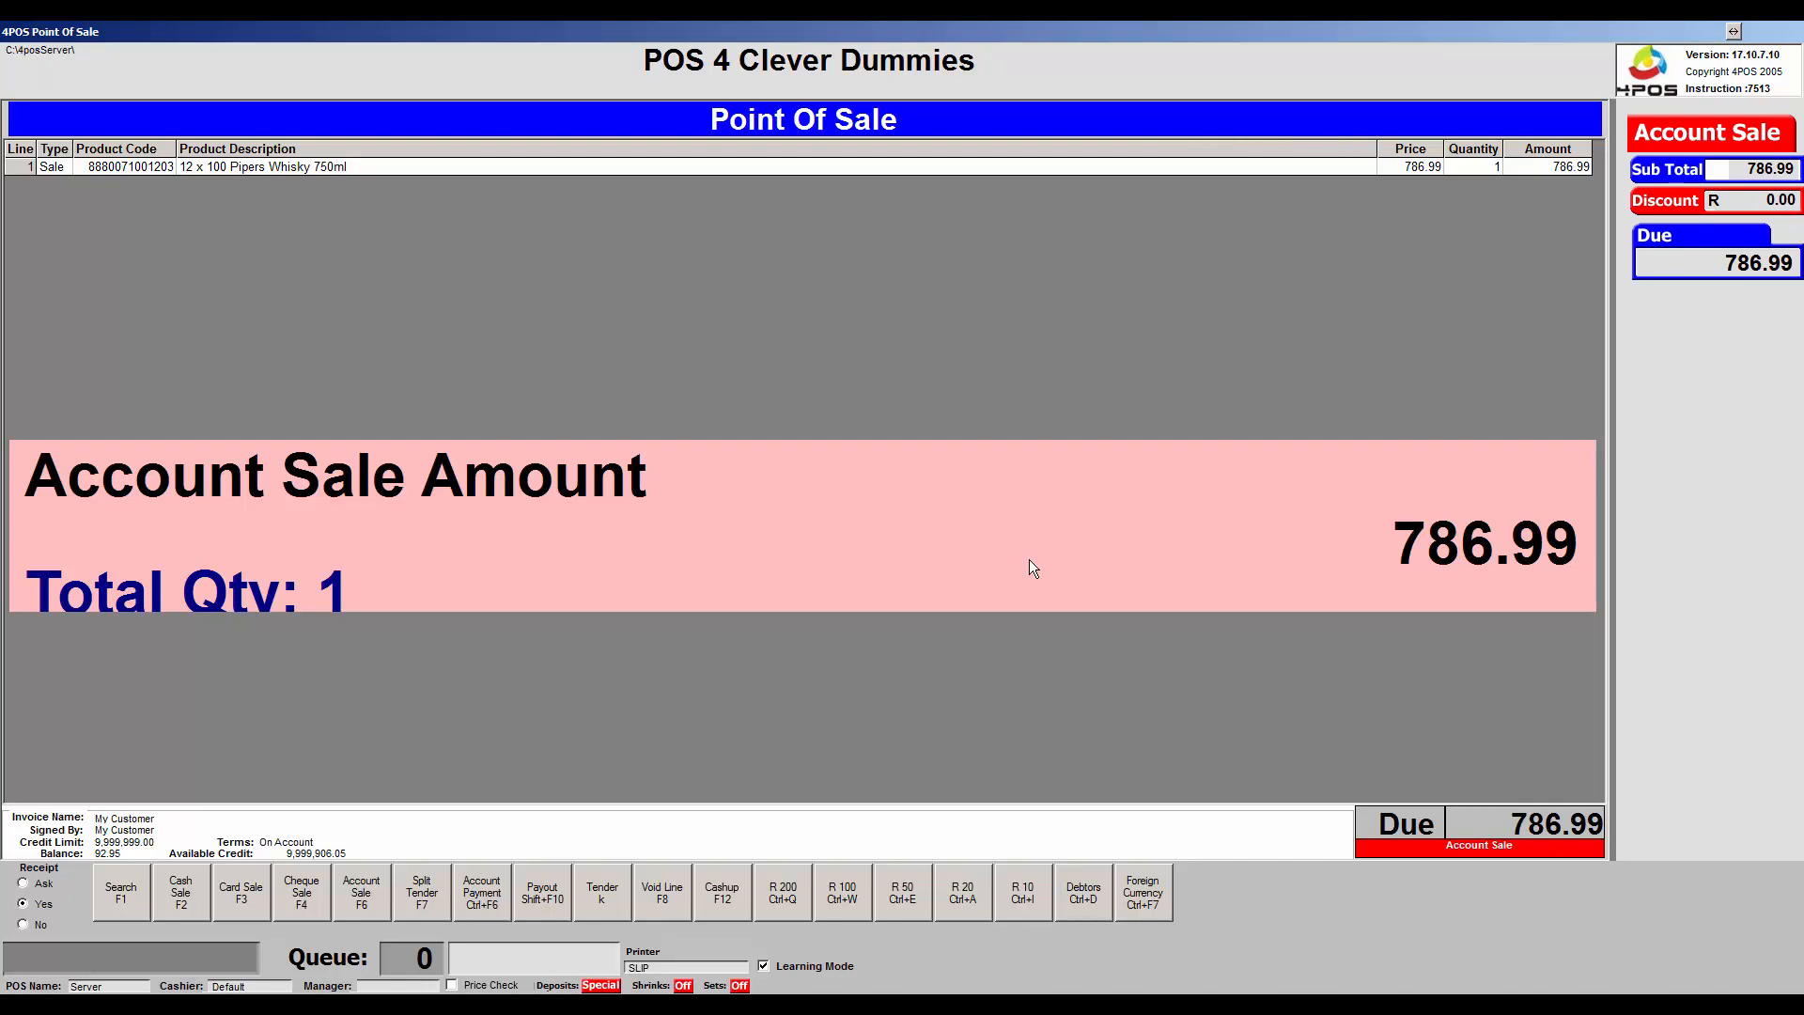
key("Return")
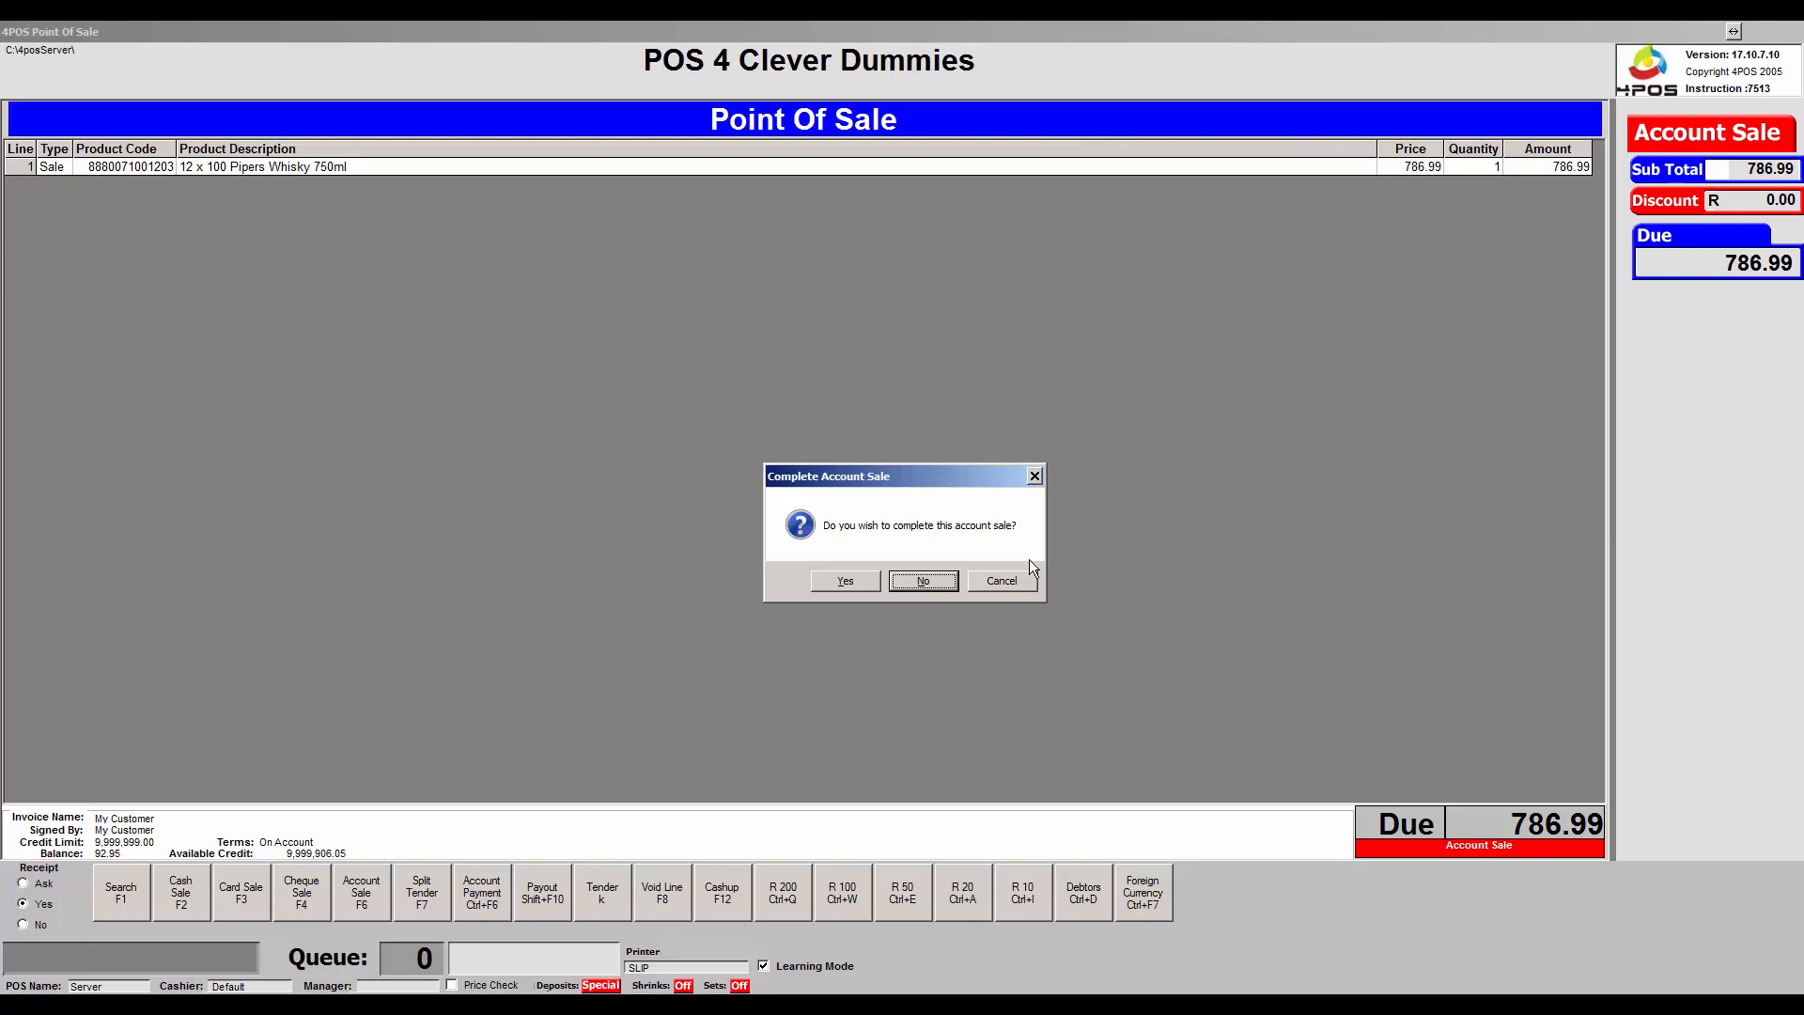
key("y")
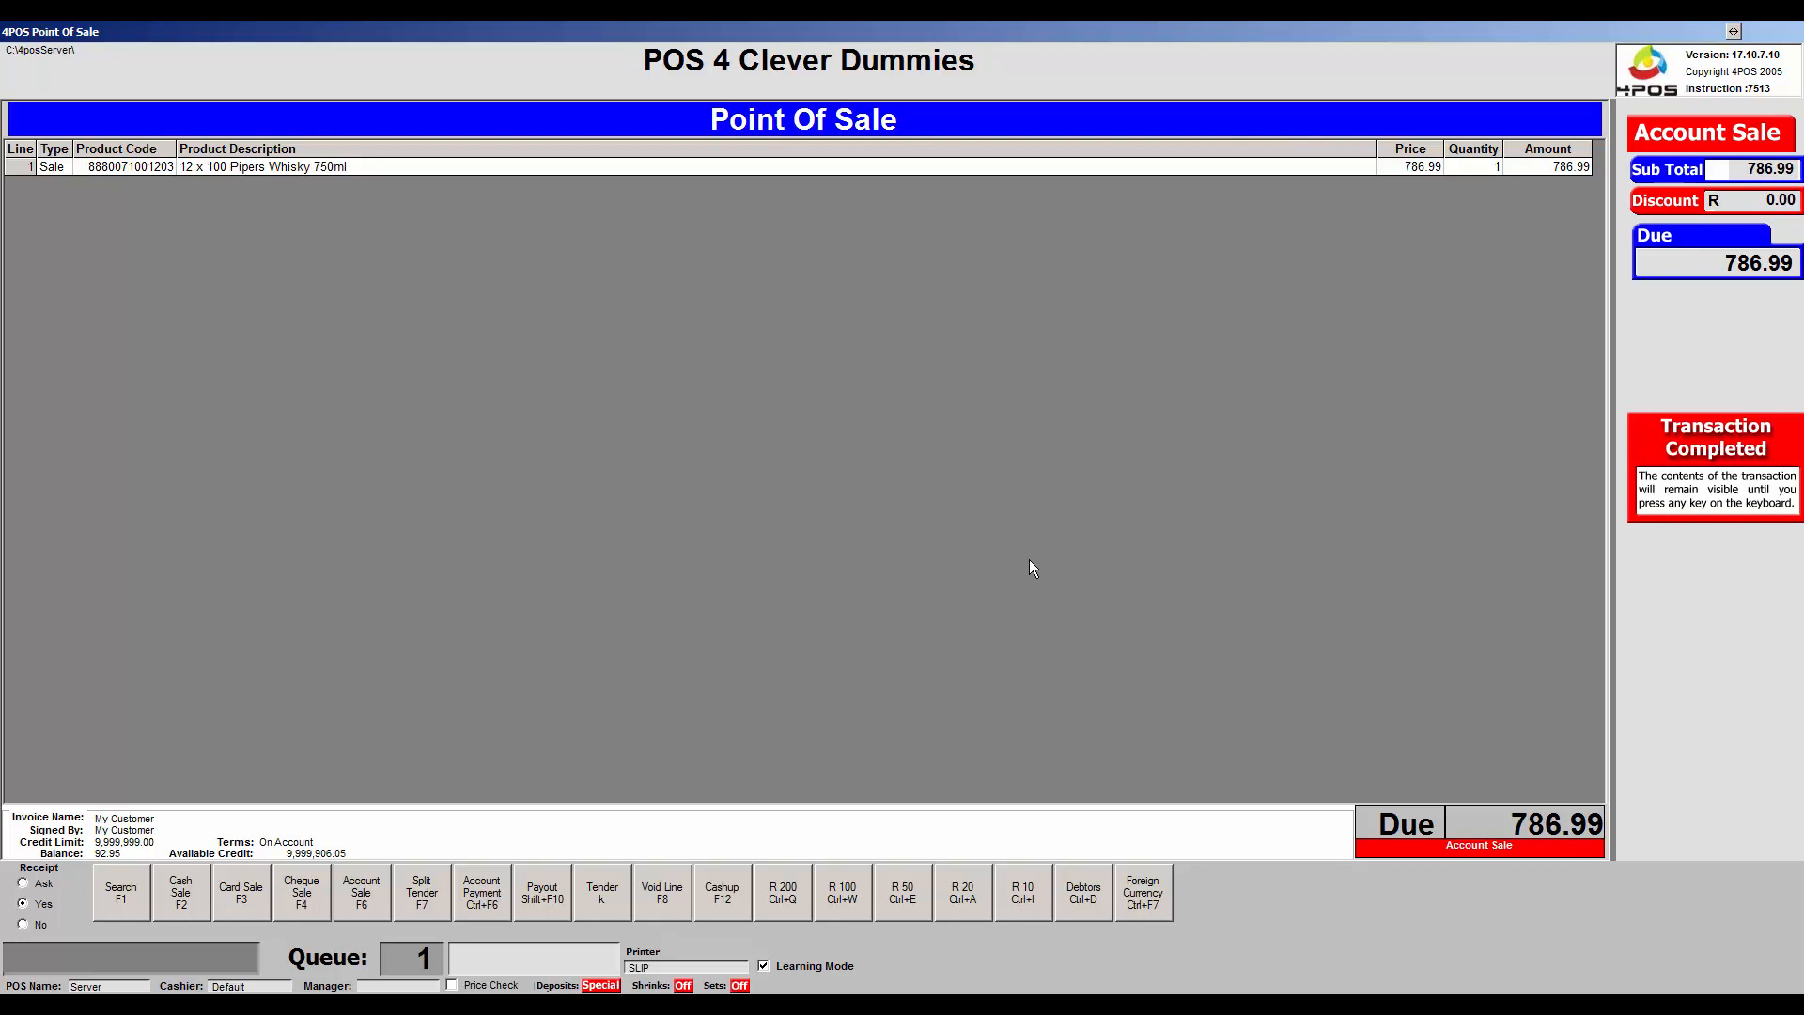
key("shift+F11")
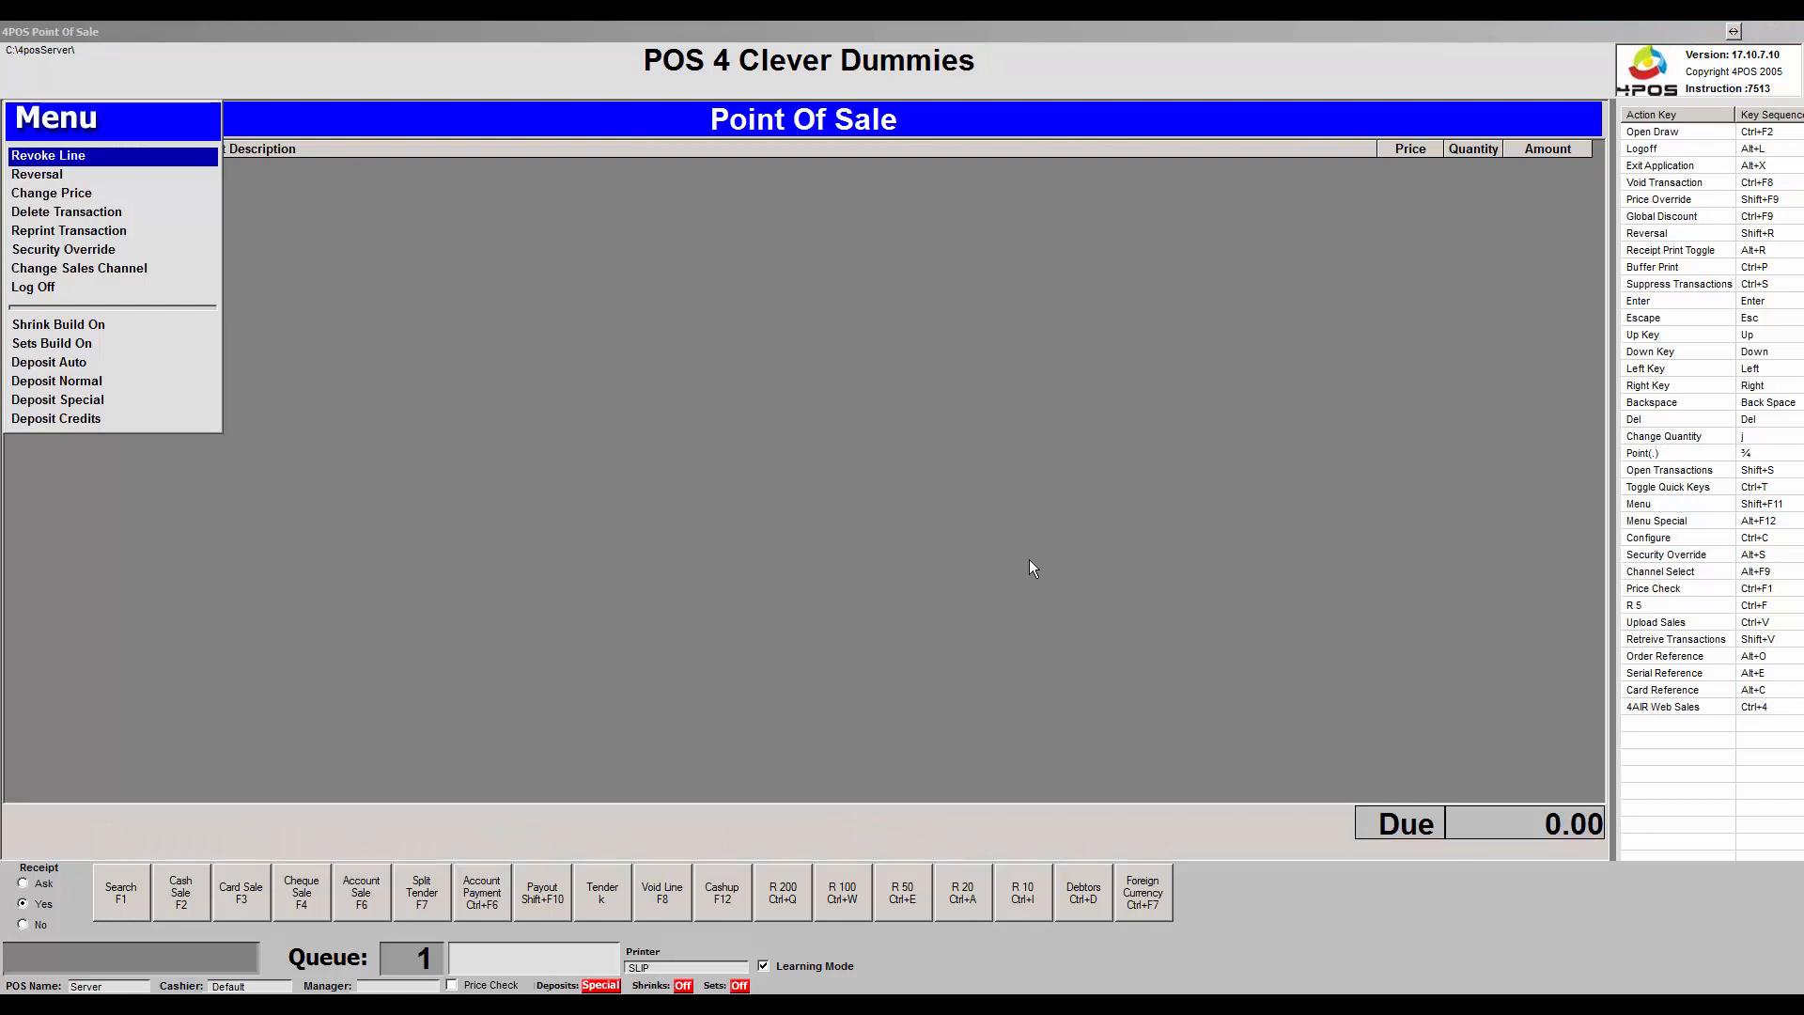
Reprint the 786.80 account transaction receipt via Reprint Transaction, then close the list.
key("Down")
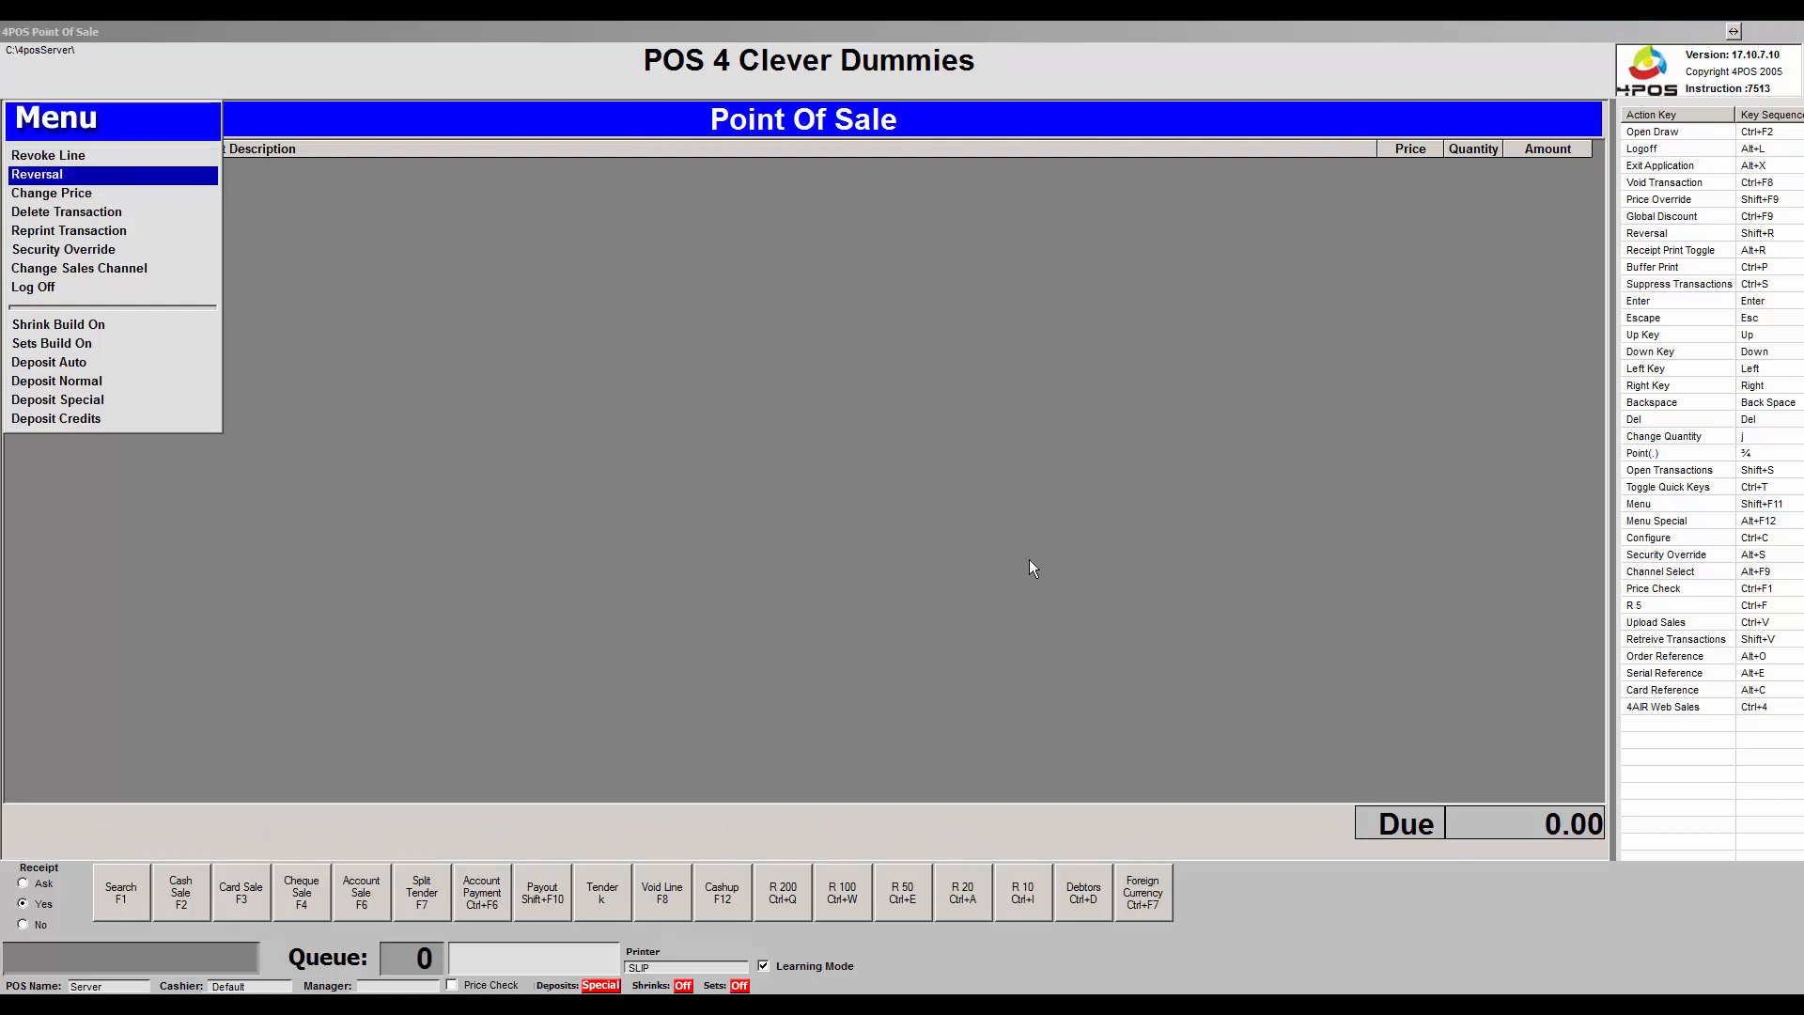
key("Up")
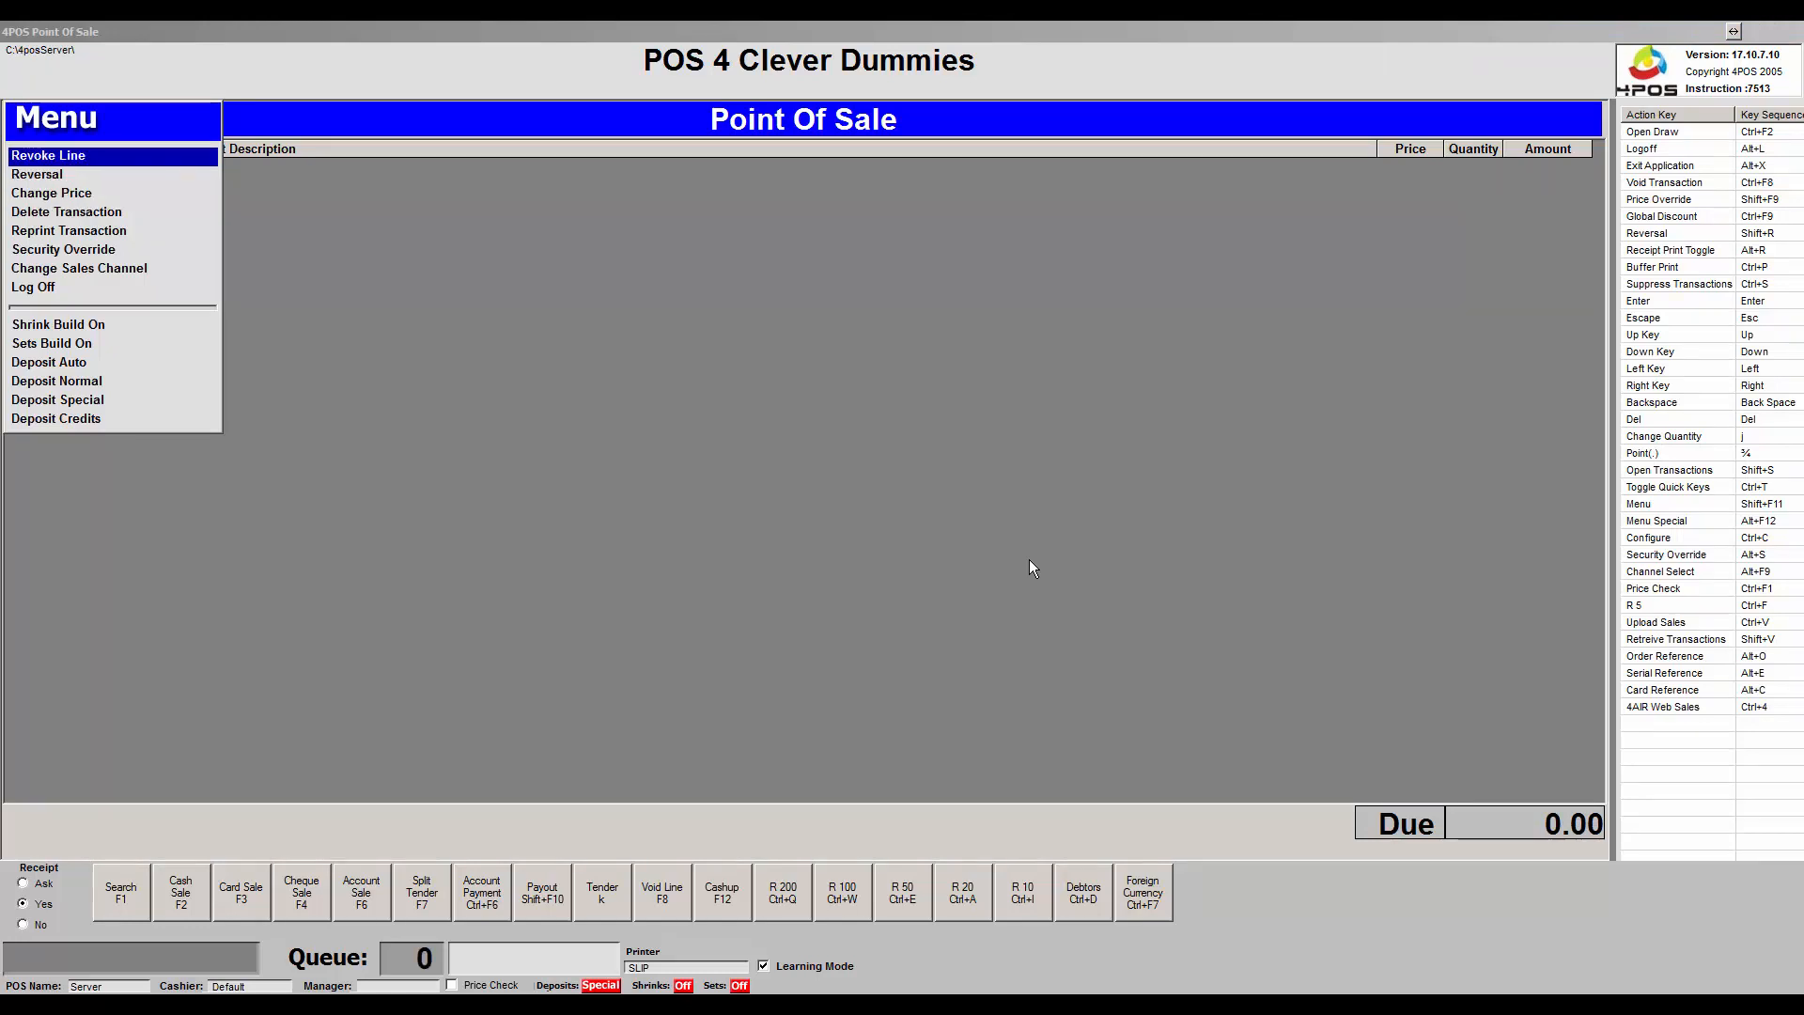
key("Down")
key("Down")
key("Down")
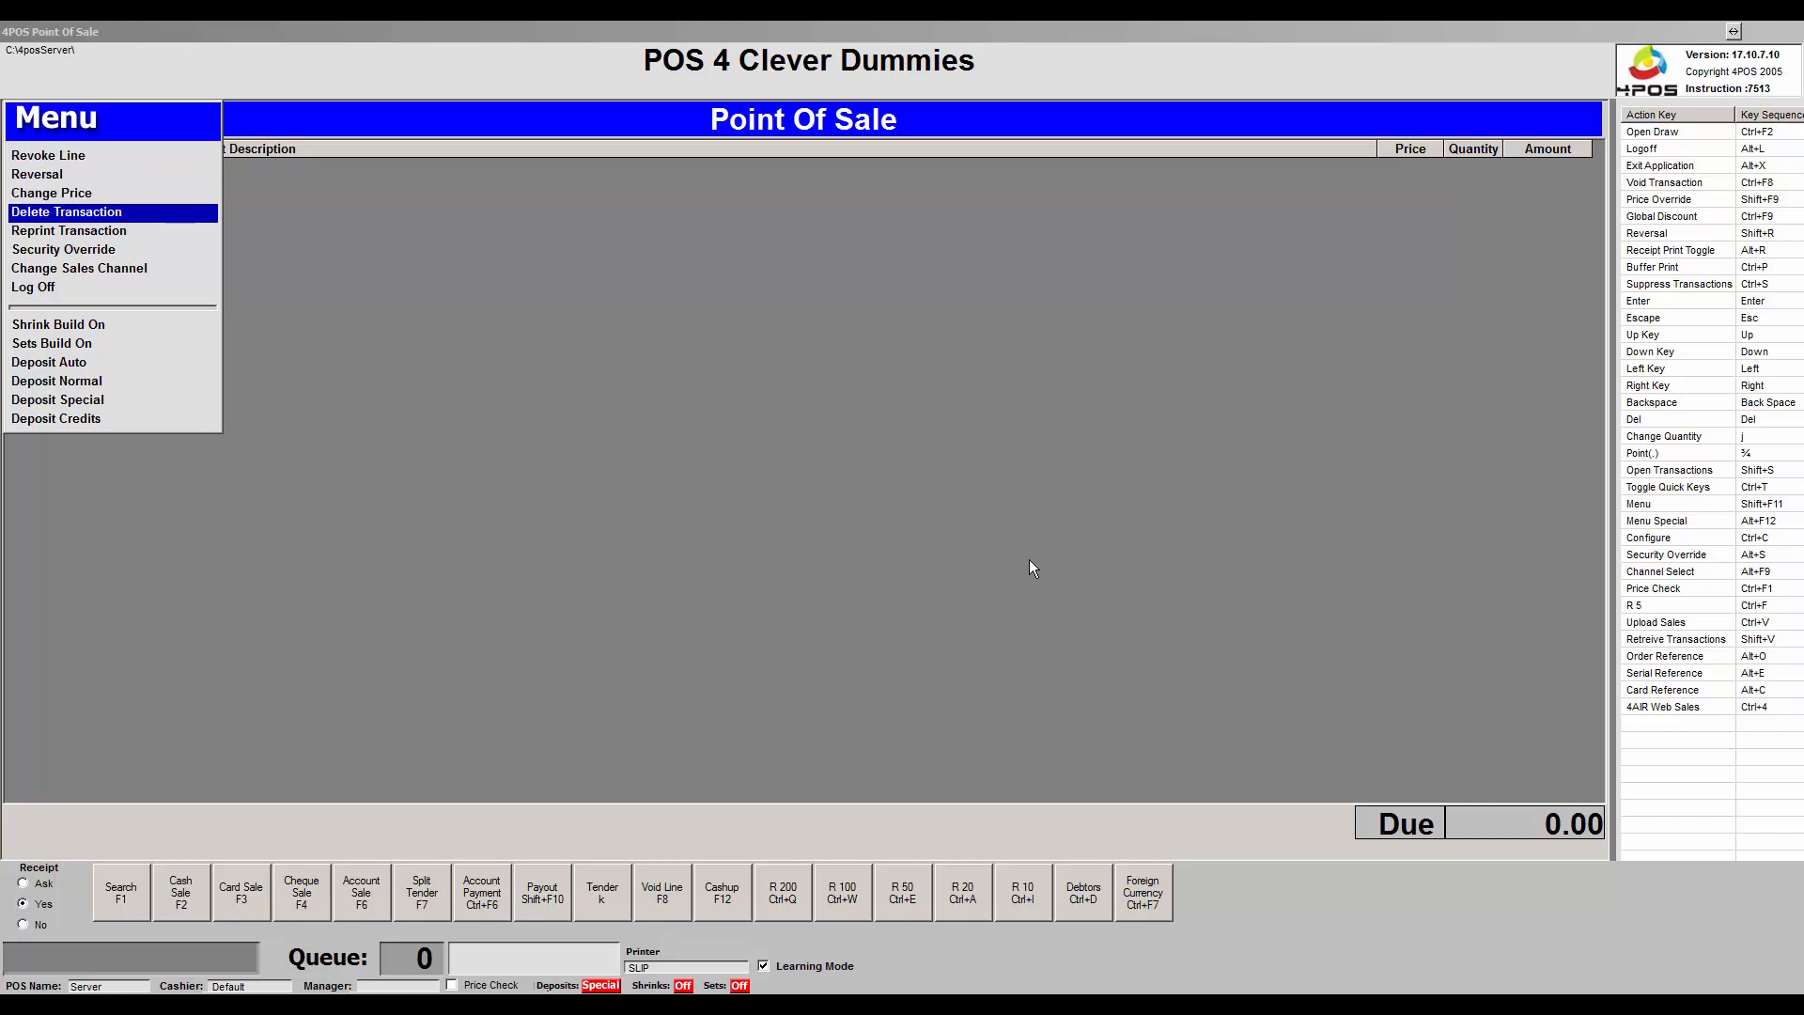
key("Down")
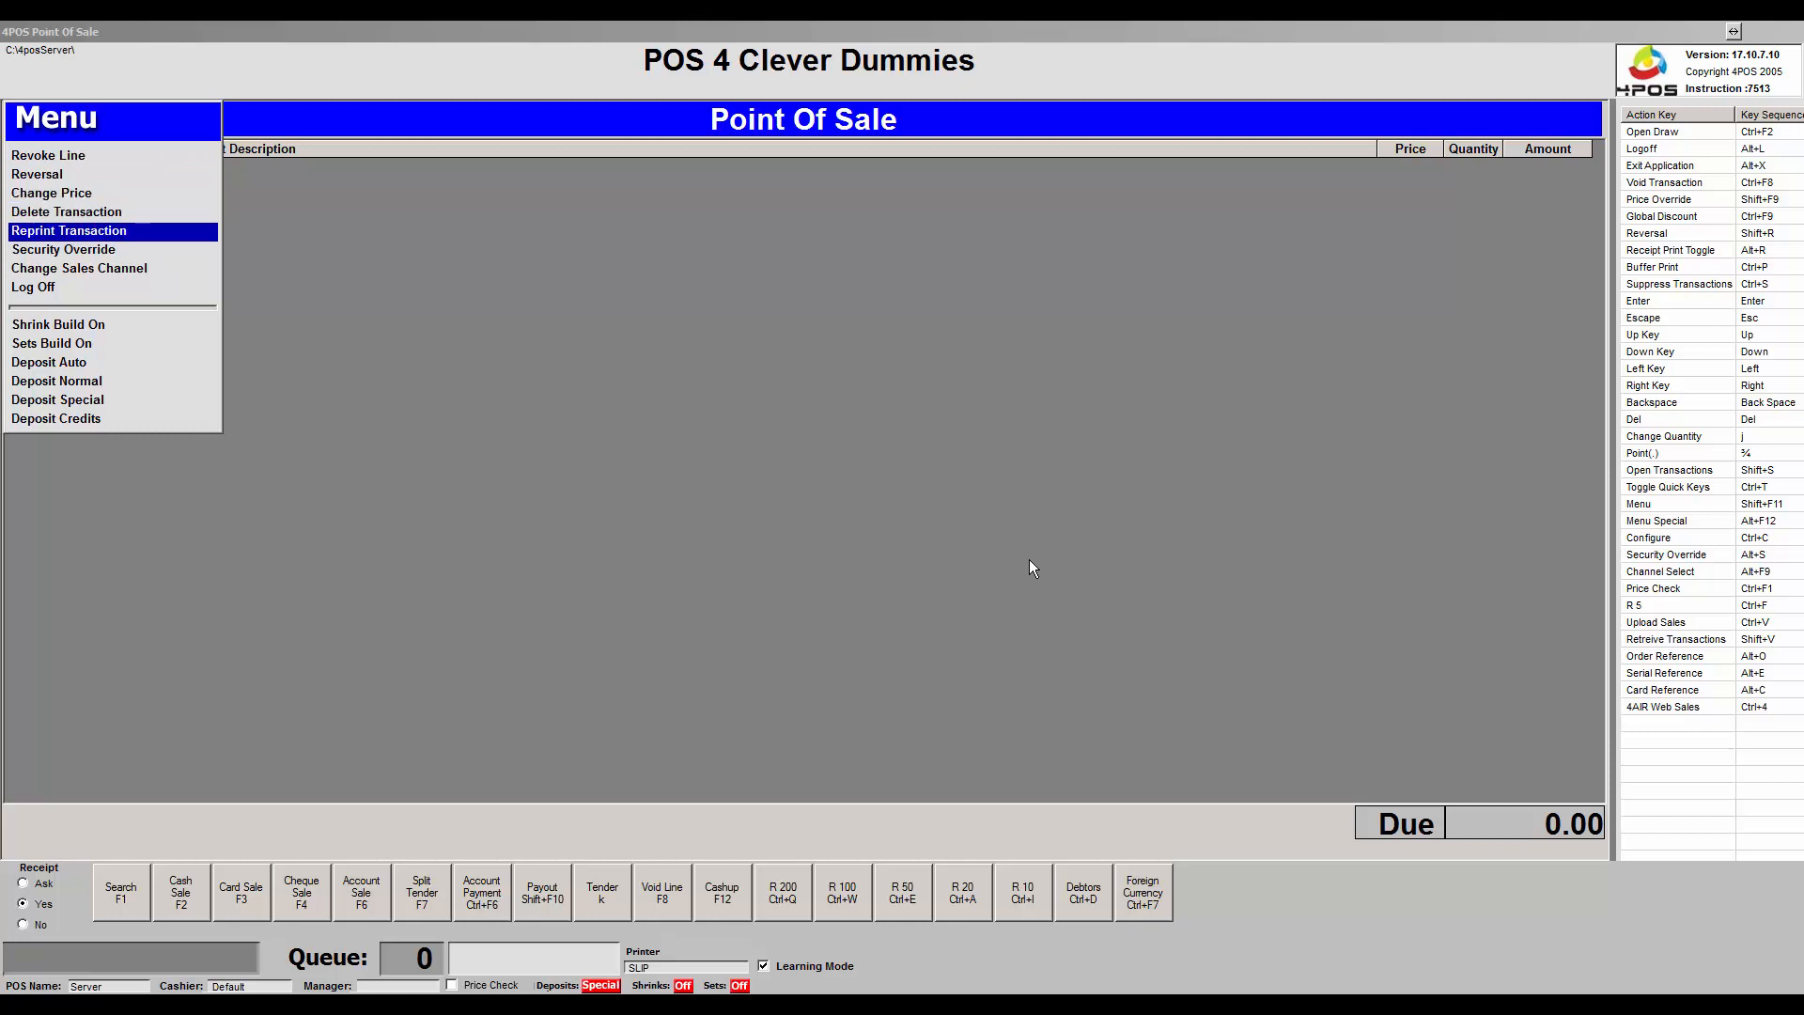
key("Return")
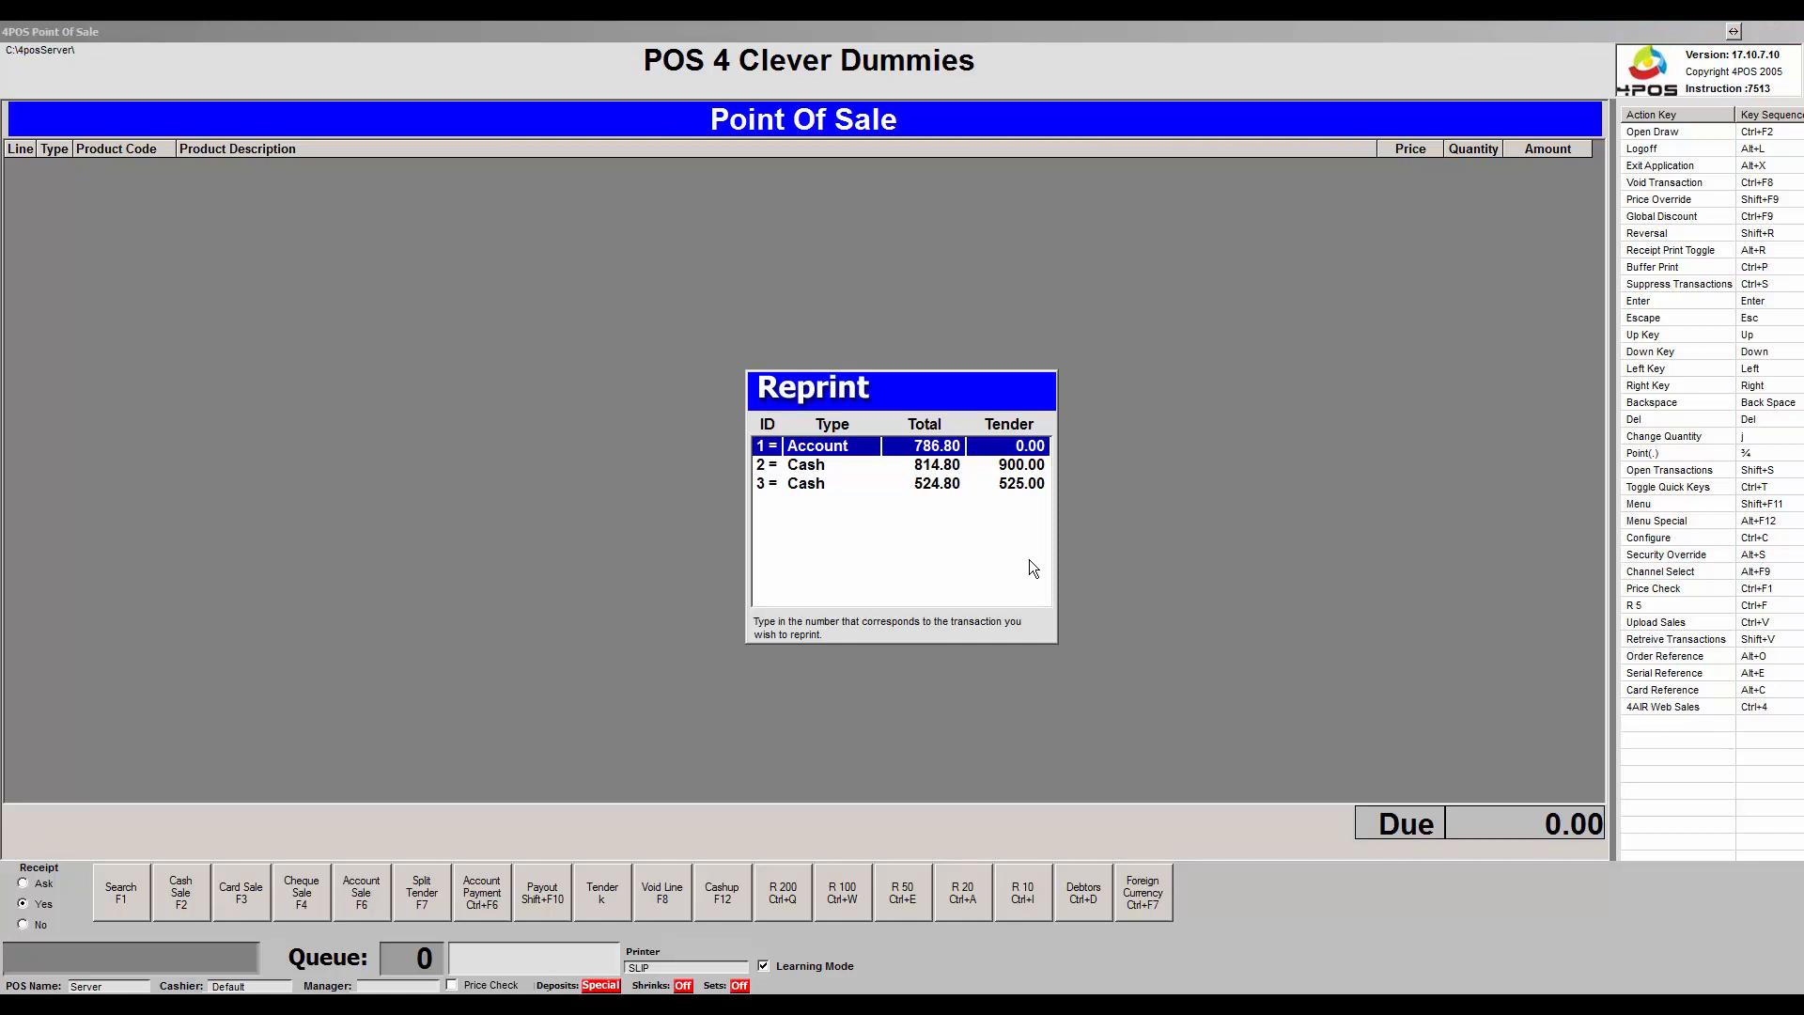
key("1")
key("Escape")
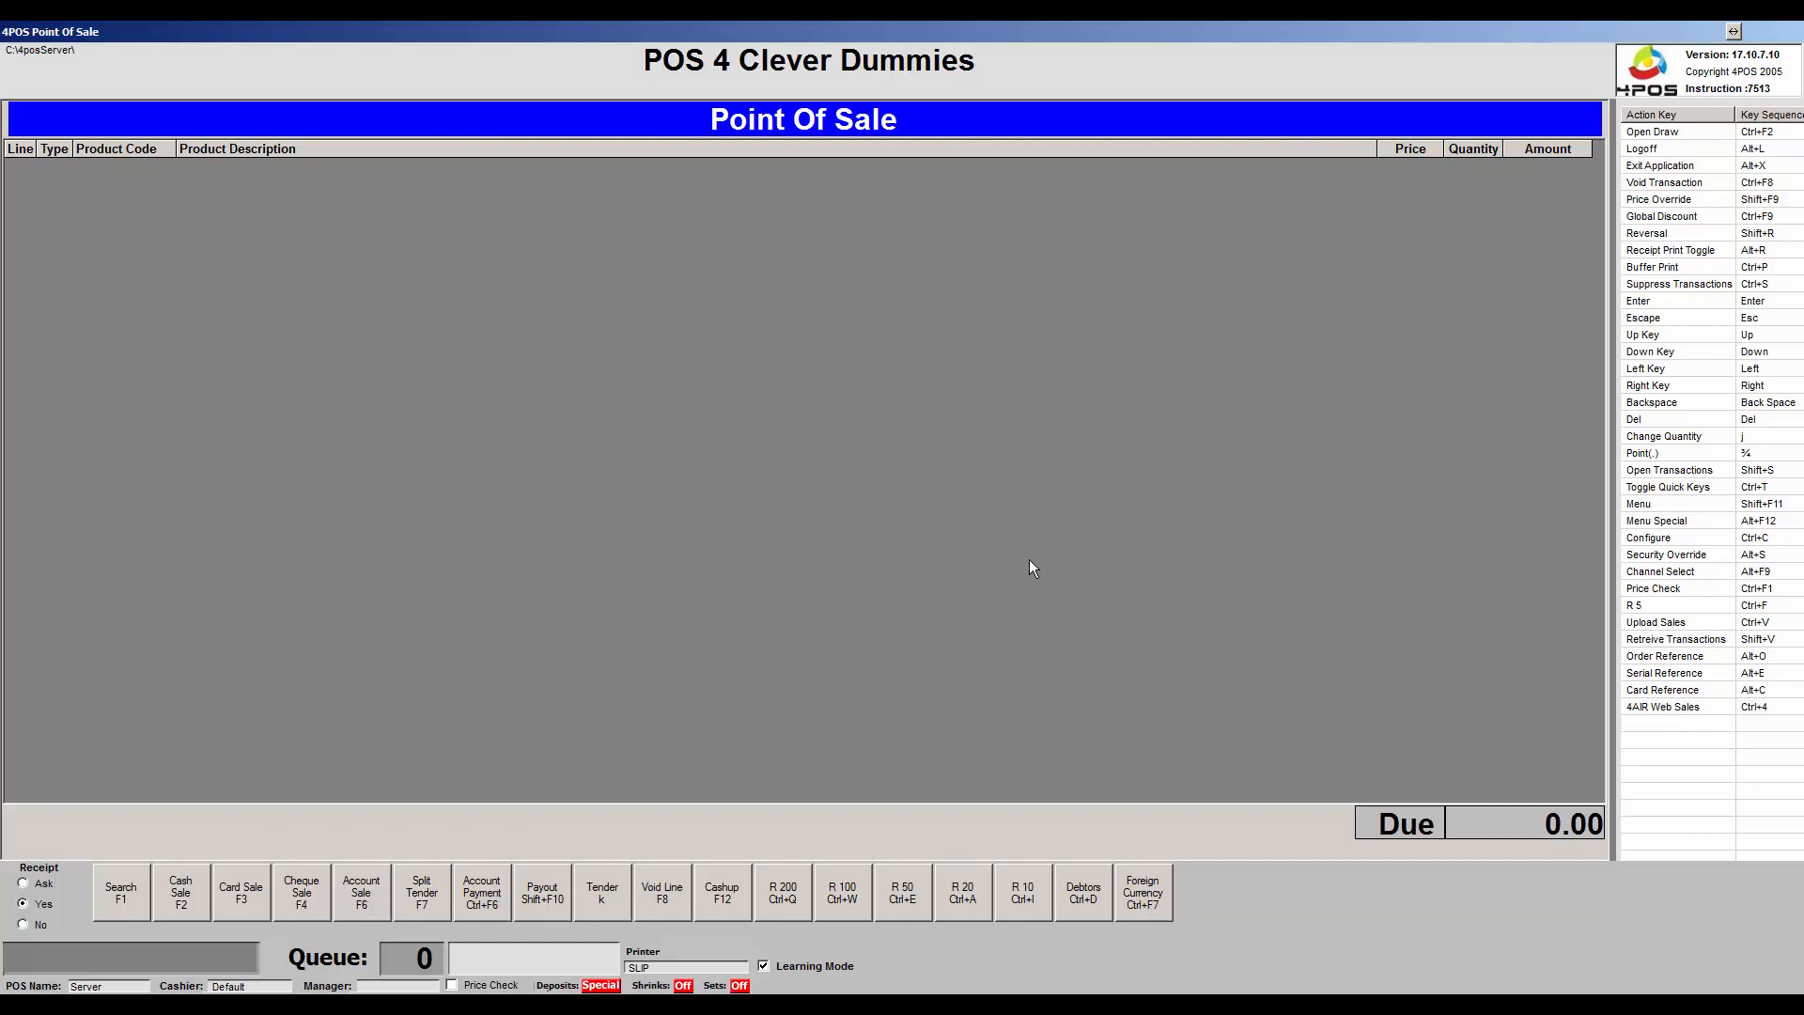
Browse the Menu's Log Off, Deposit and Build options, ending on the shrink build option.
key("shift+F11")
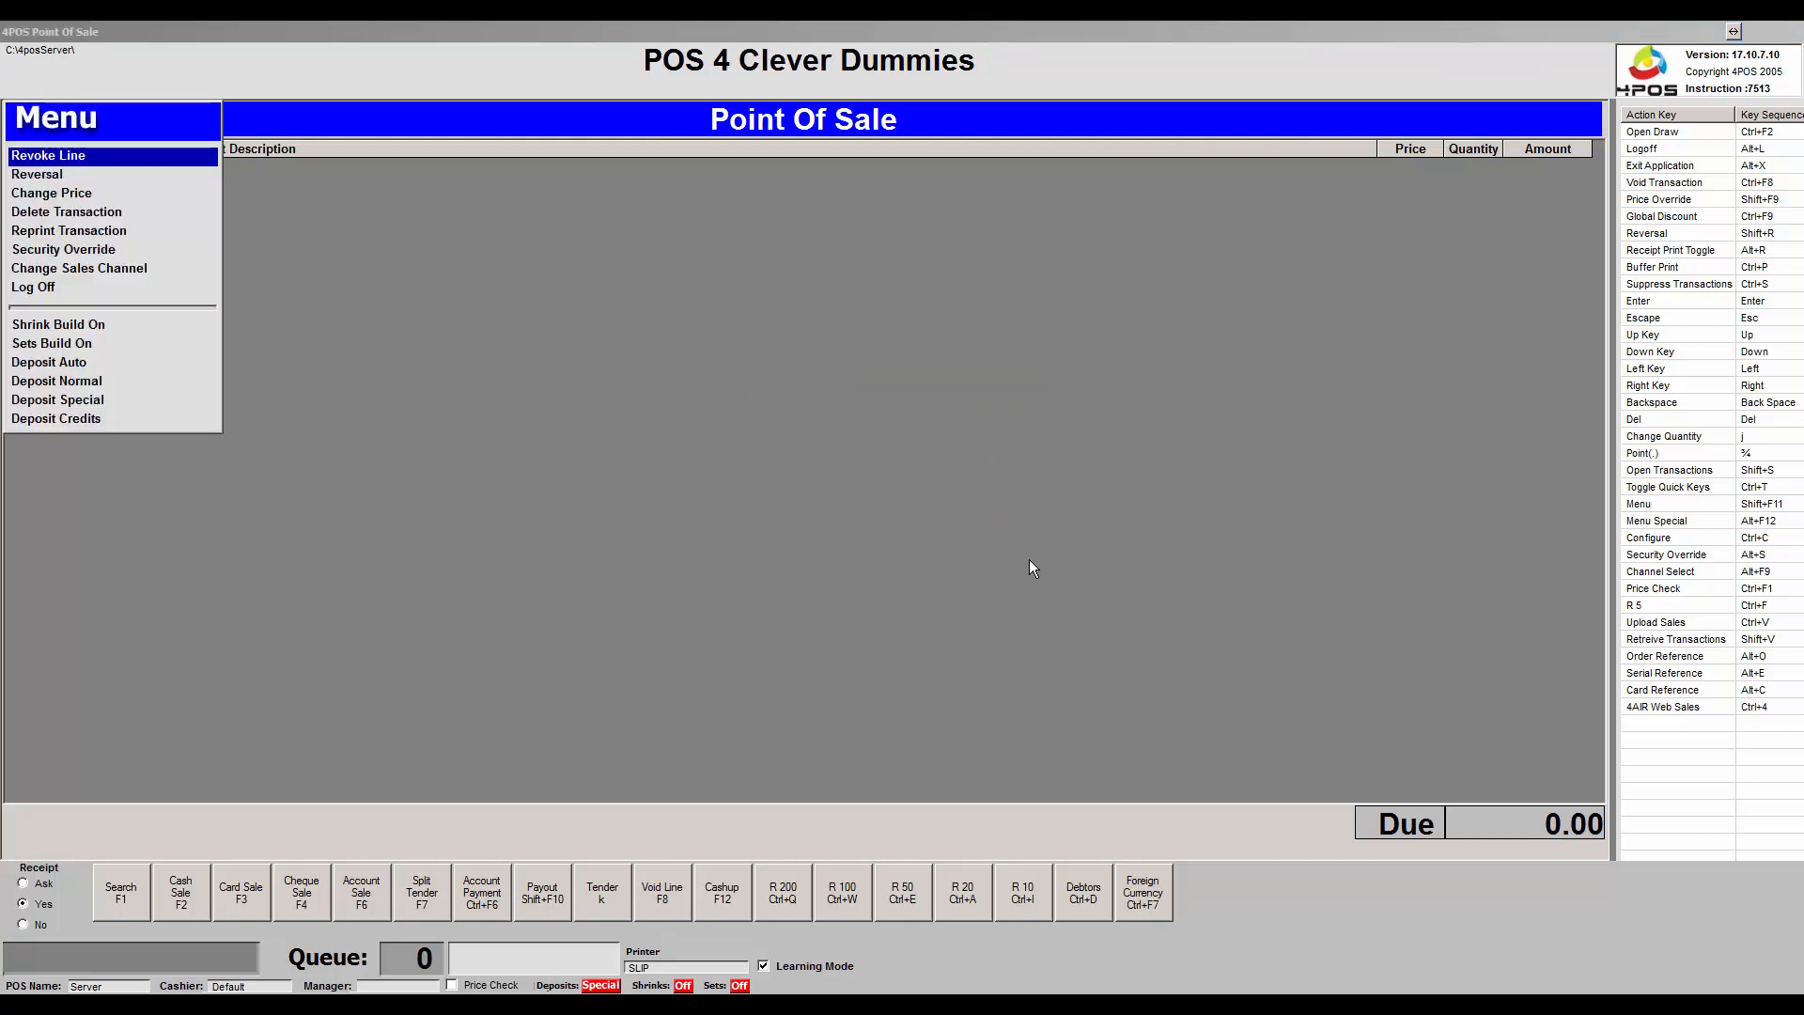
key("Down")
key("Down")
key("Down")
key("Down")
key("Down")
key("Down")
key("Down")
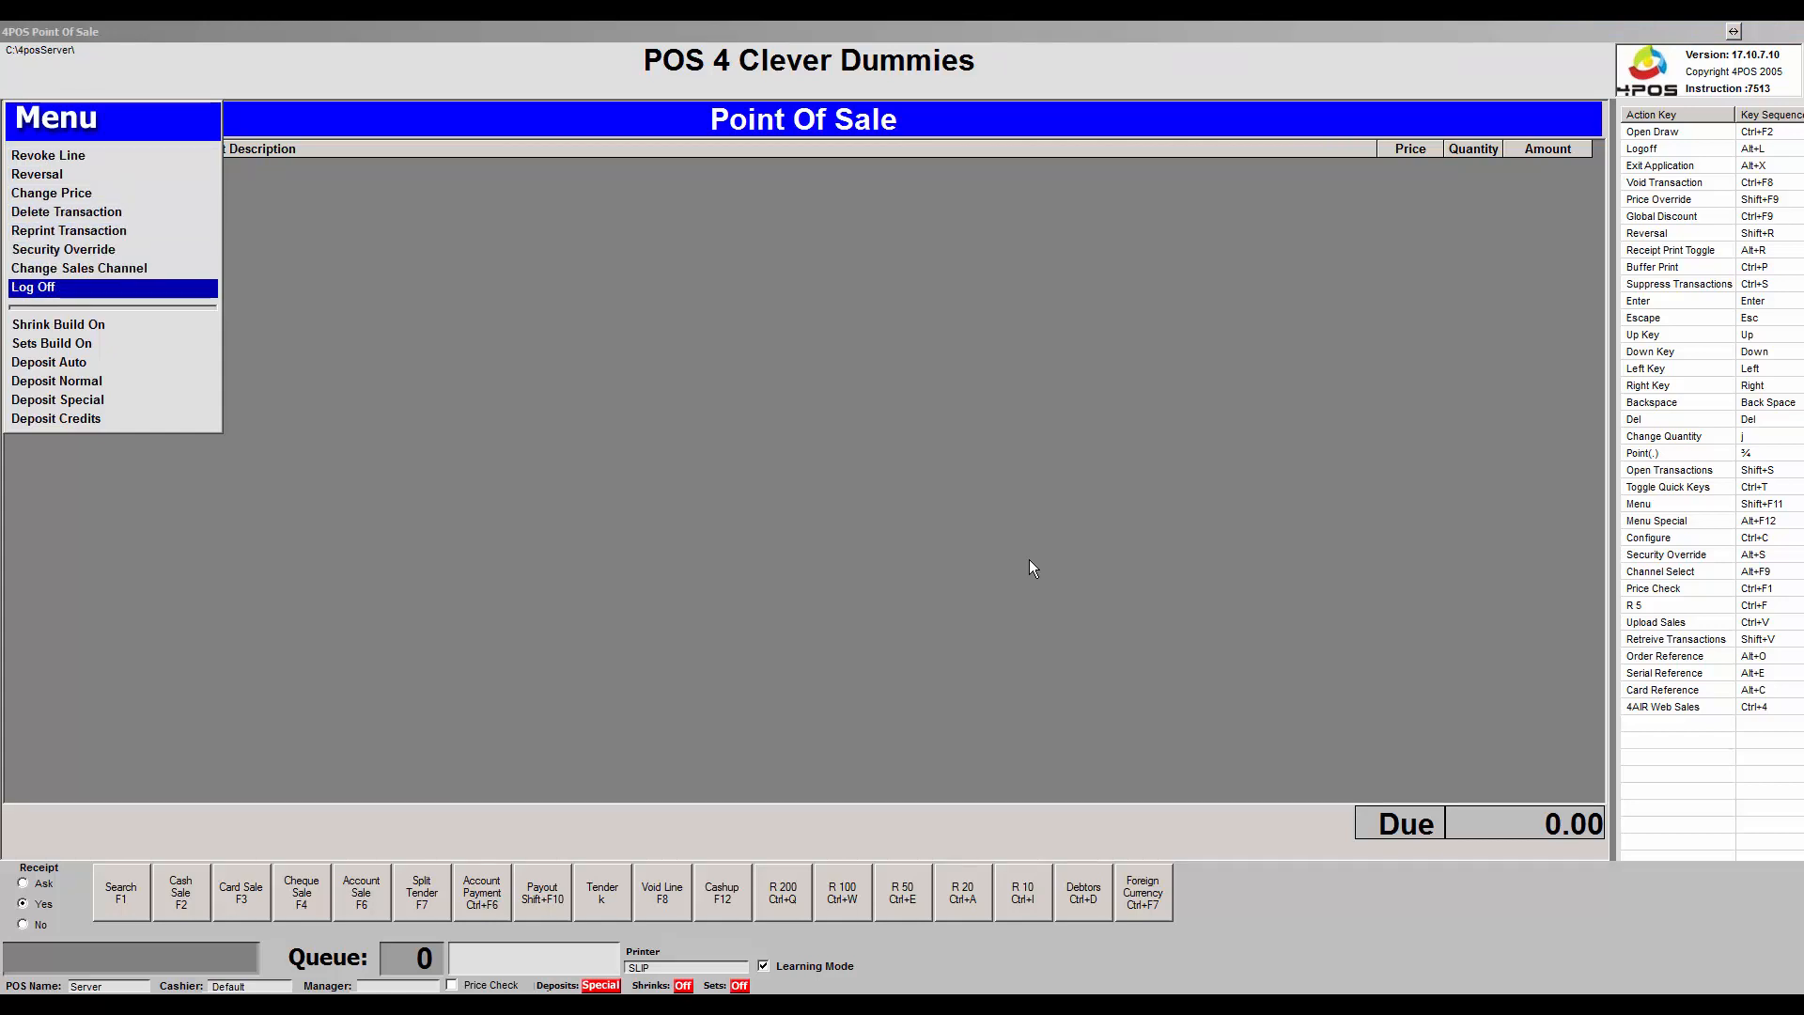
key("Down")
key("Down")
key("Down")
key("Down")
key("Down")
key("Down")
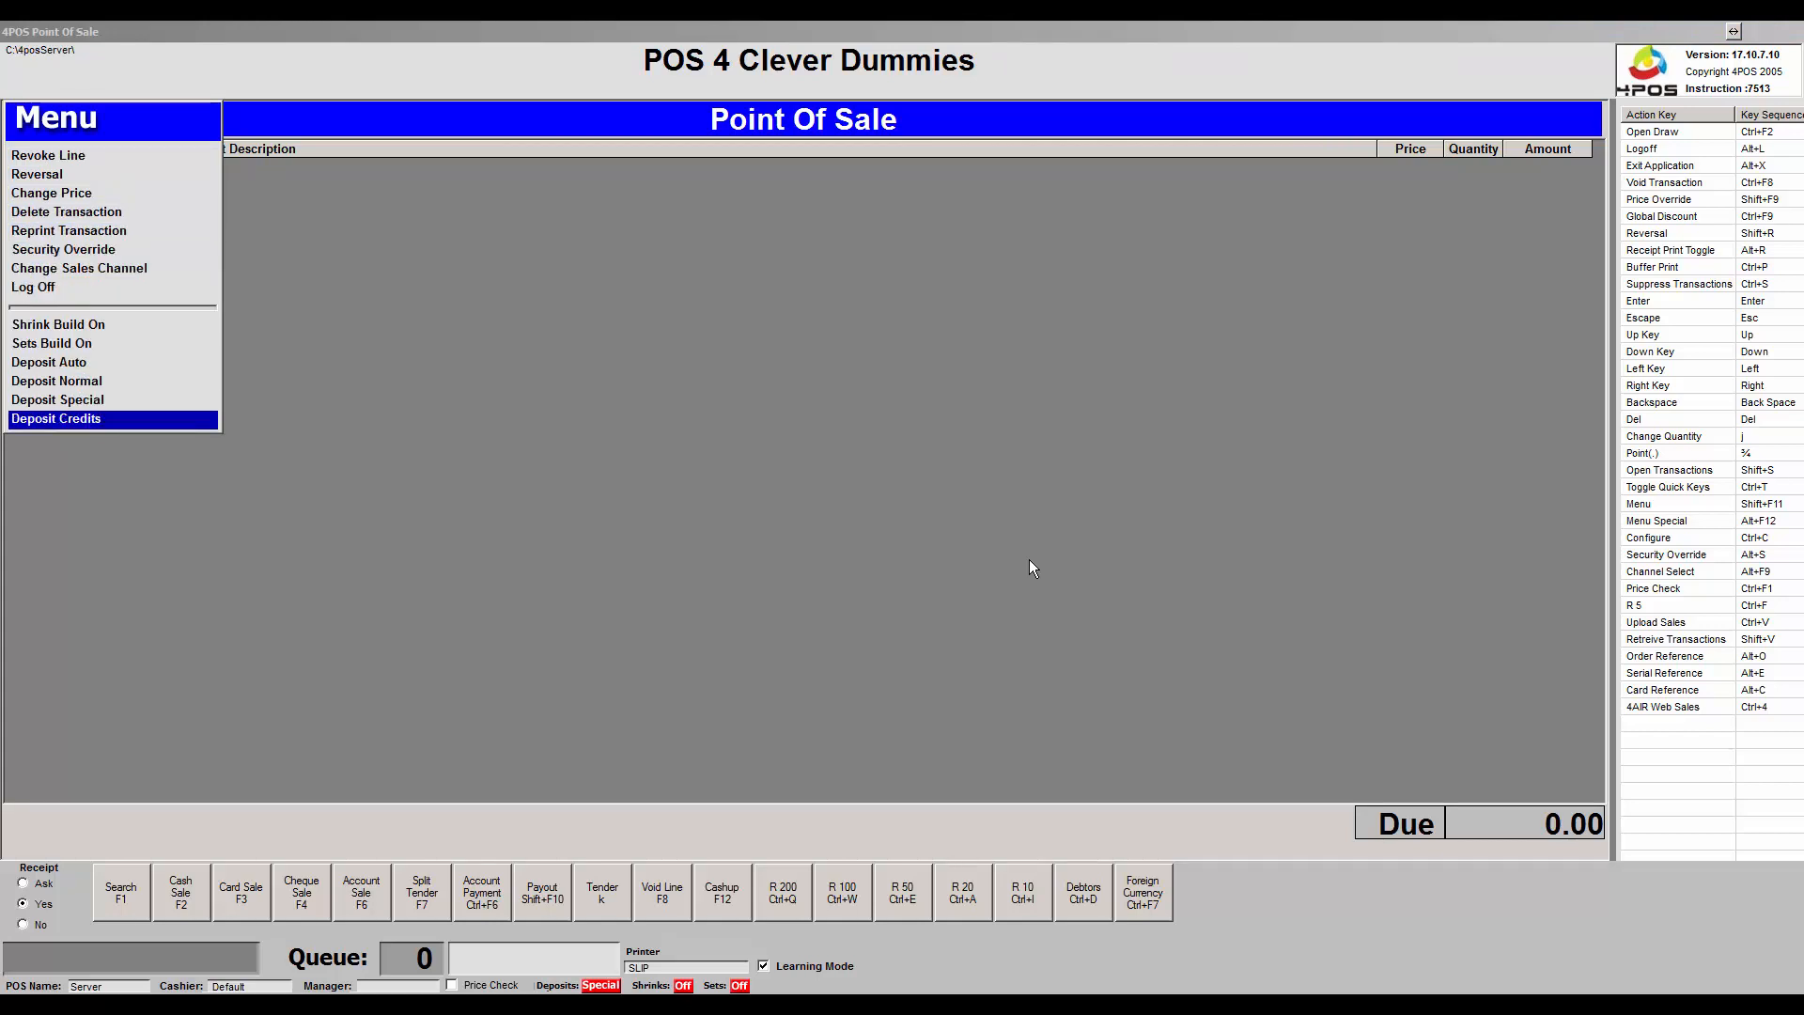
key("Up")
key("Up")
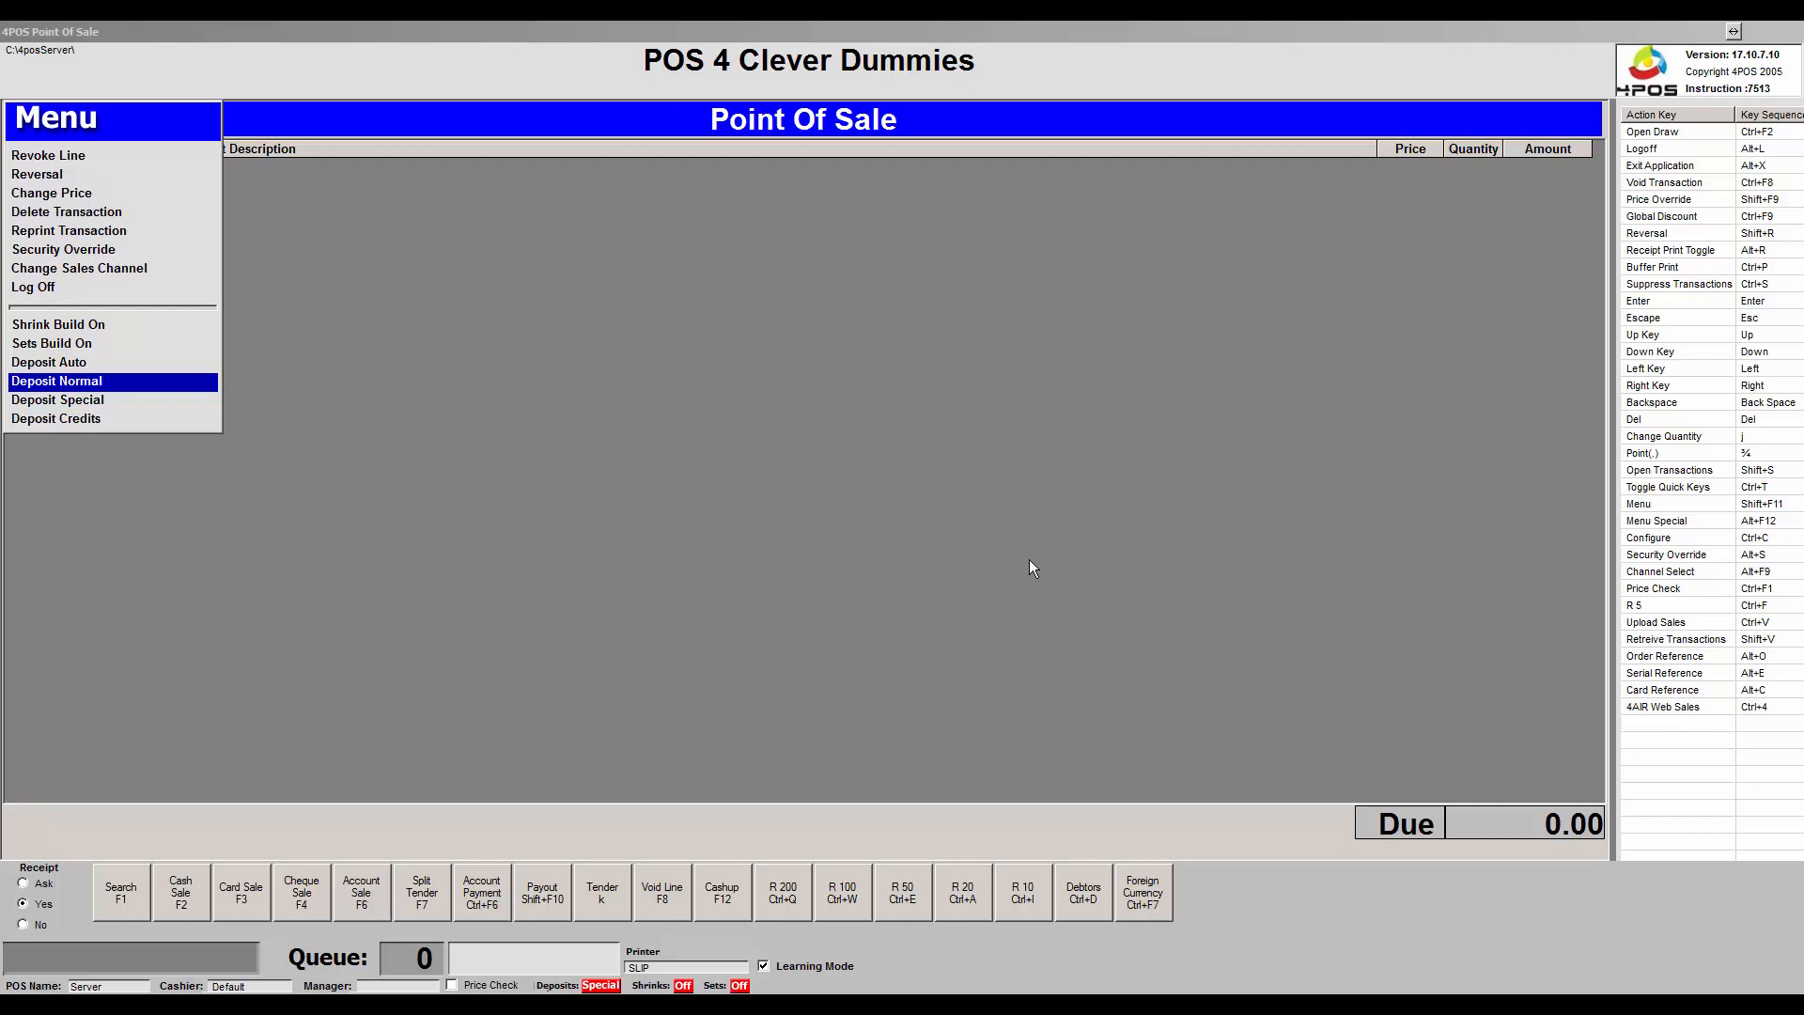
key("Down")
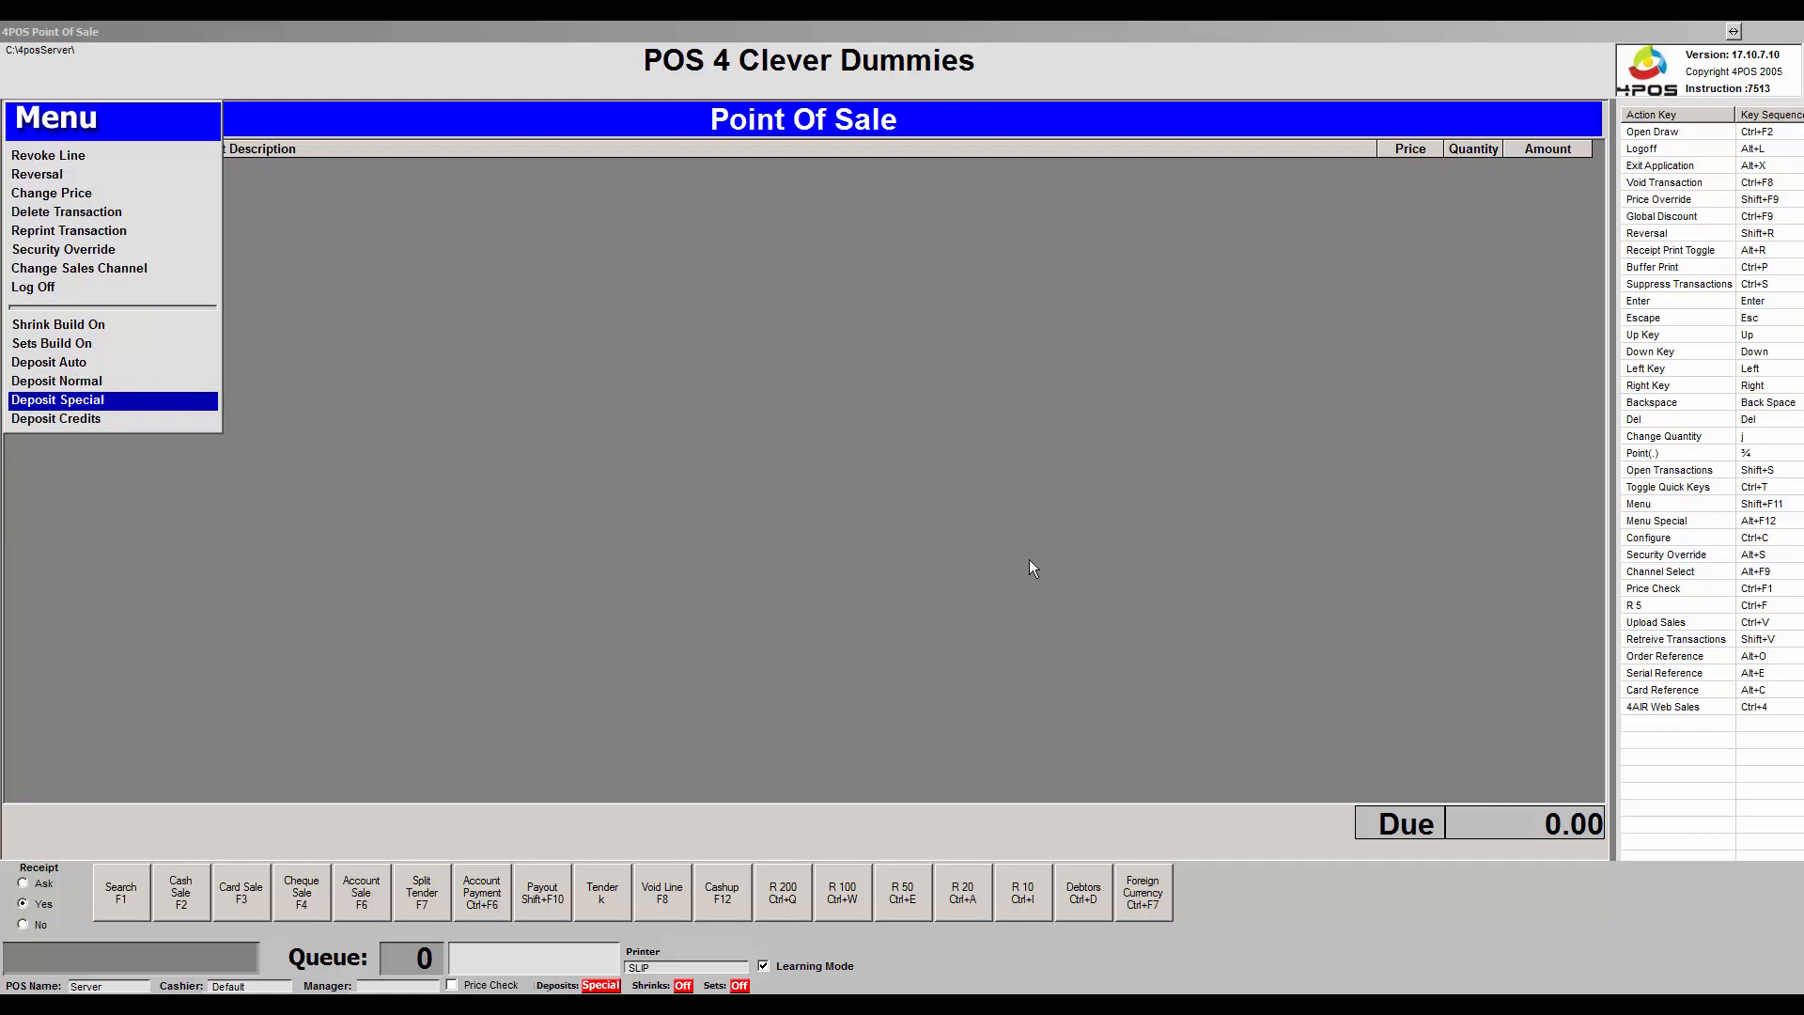
key("Up")
key("Down")
key("Down")
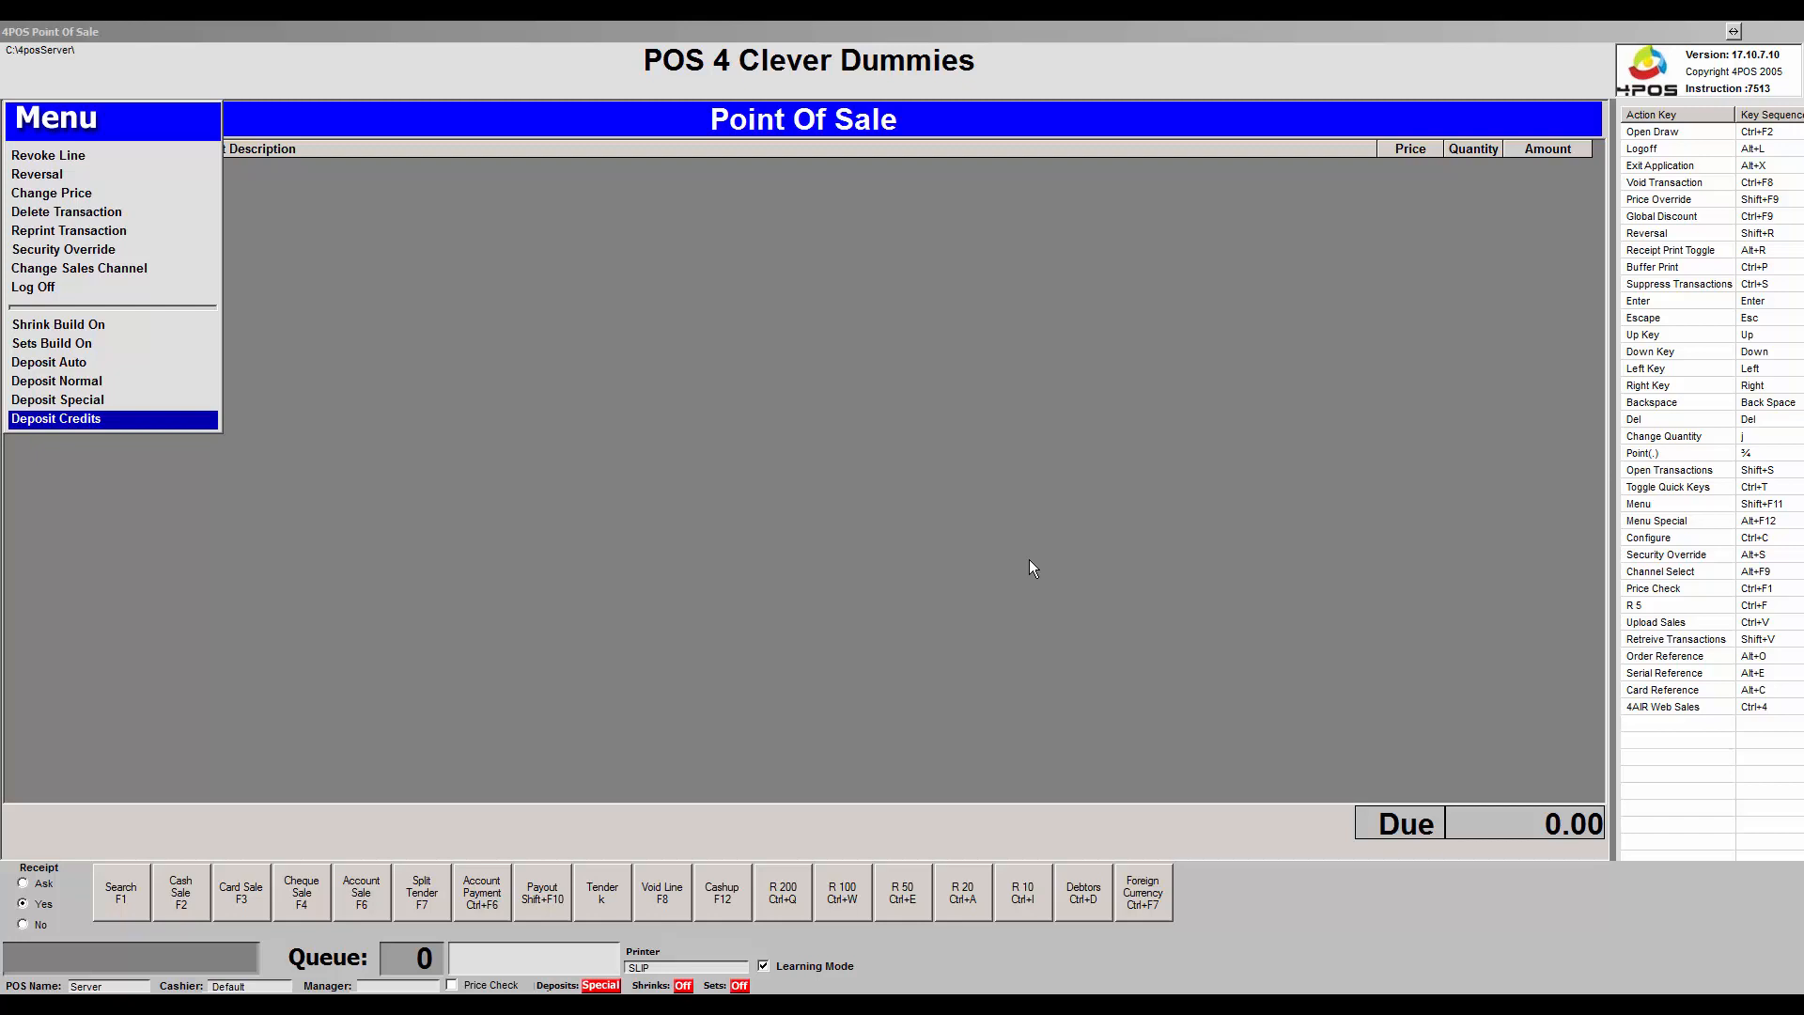
key("Up")
key("Up")
key("Up")
key("Up")
key("Up")
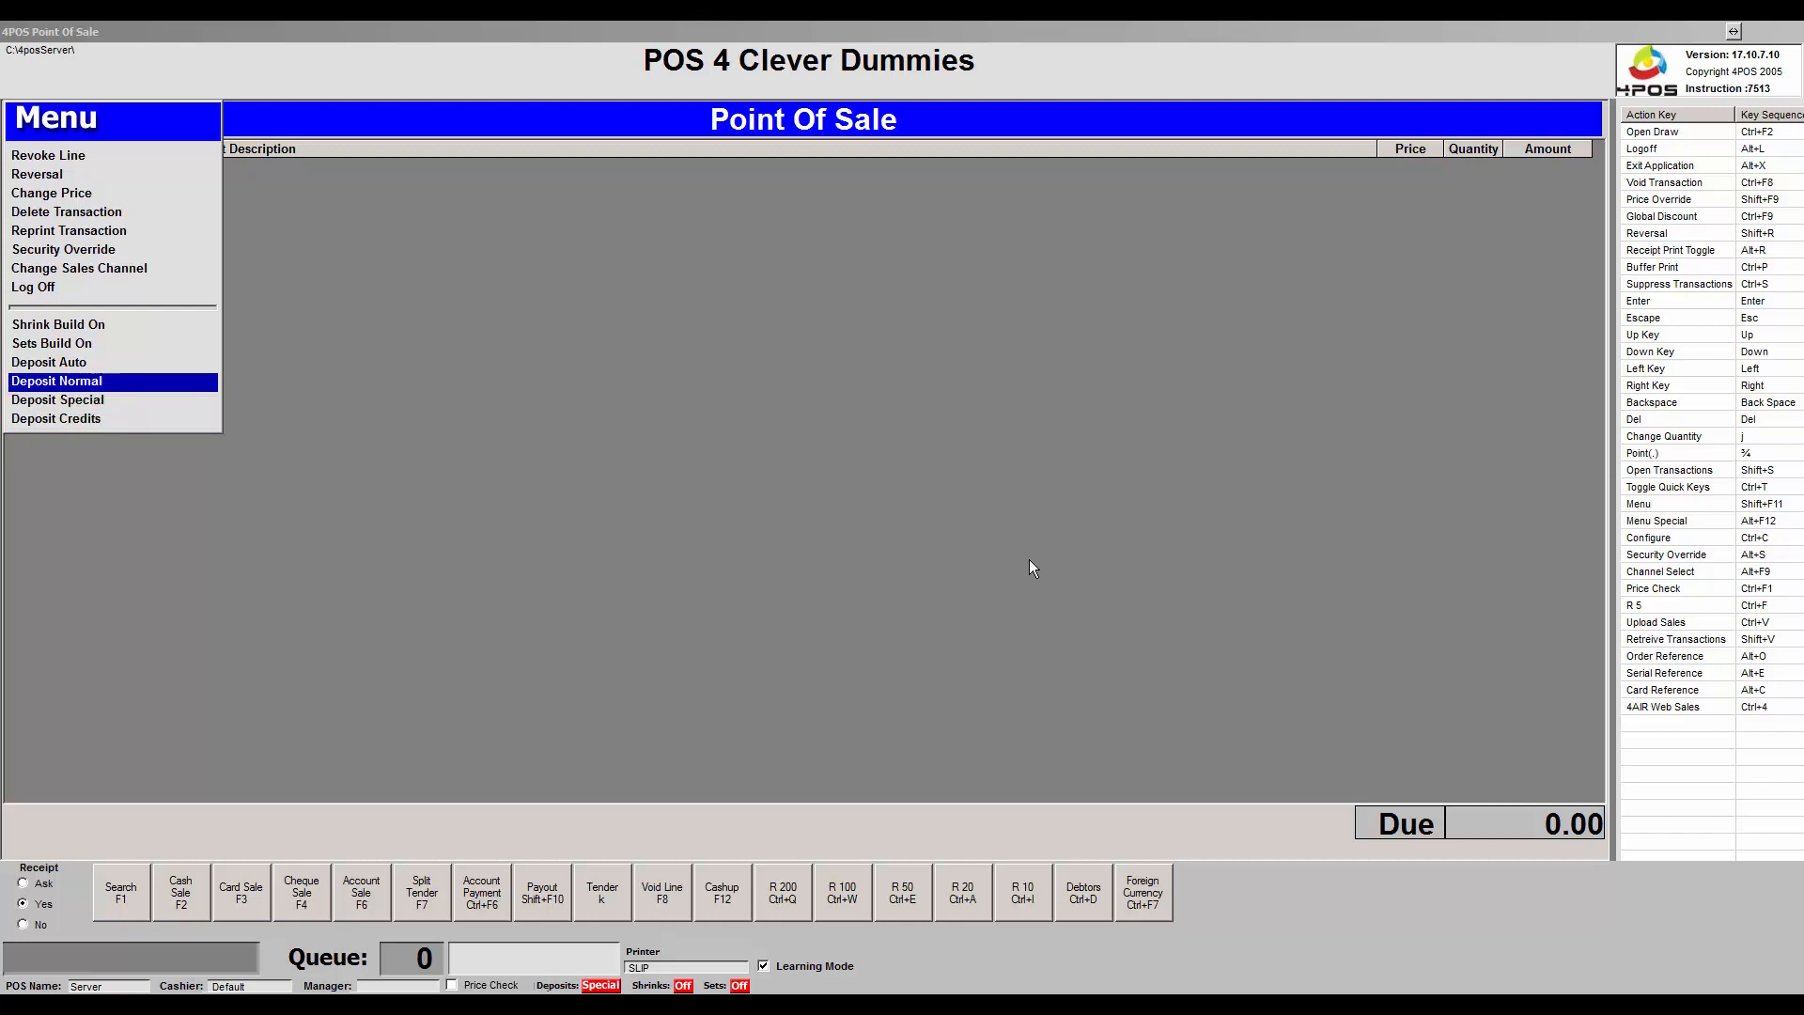
key("Down")
key("Up")
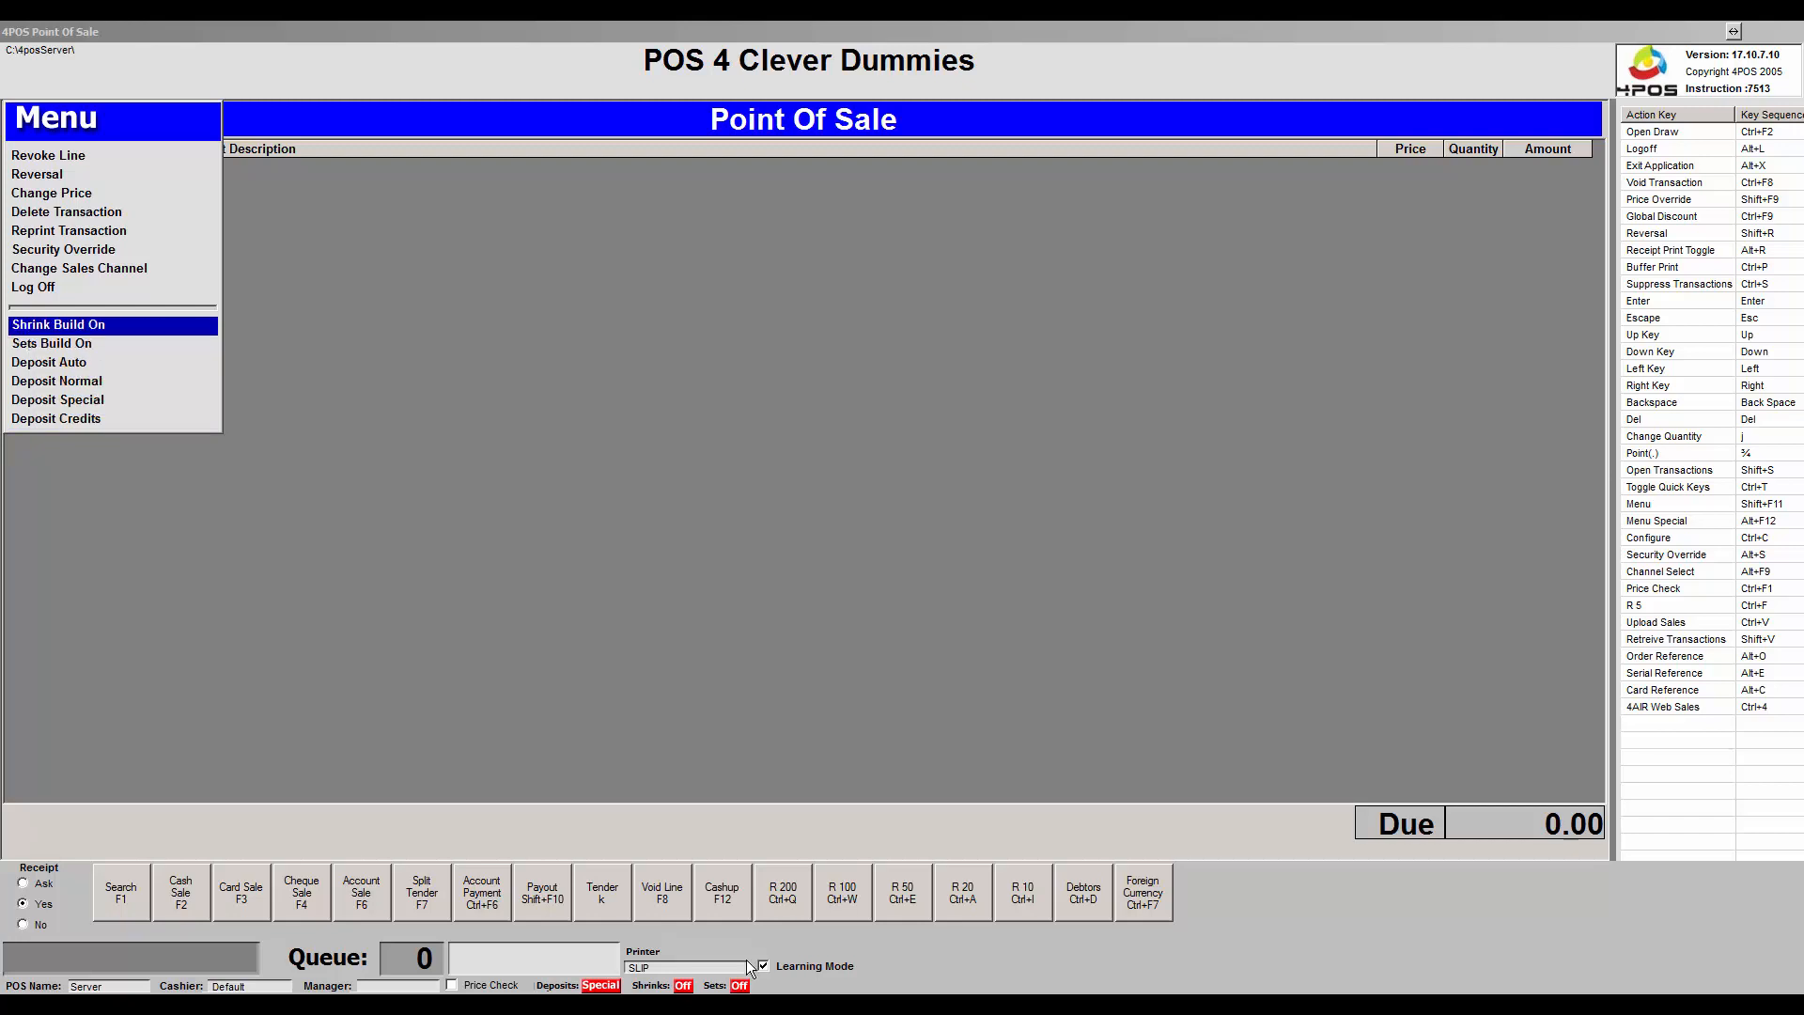
Look over the sets build and neighbouring Menu options, then dismiss the Menu.
left_click(683, 986)
key("Down")
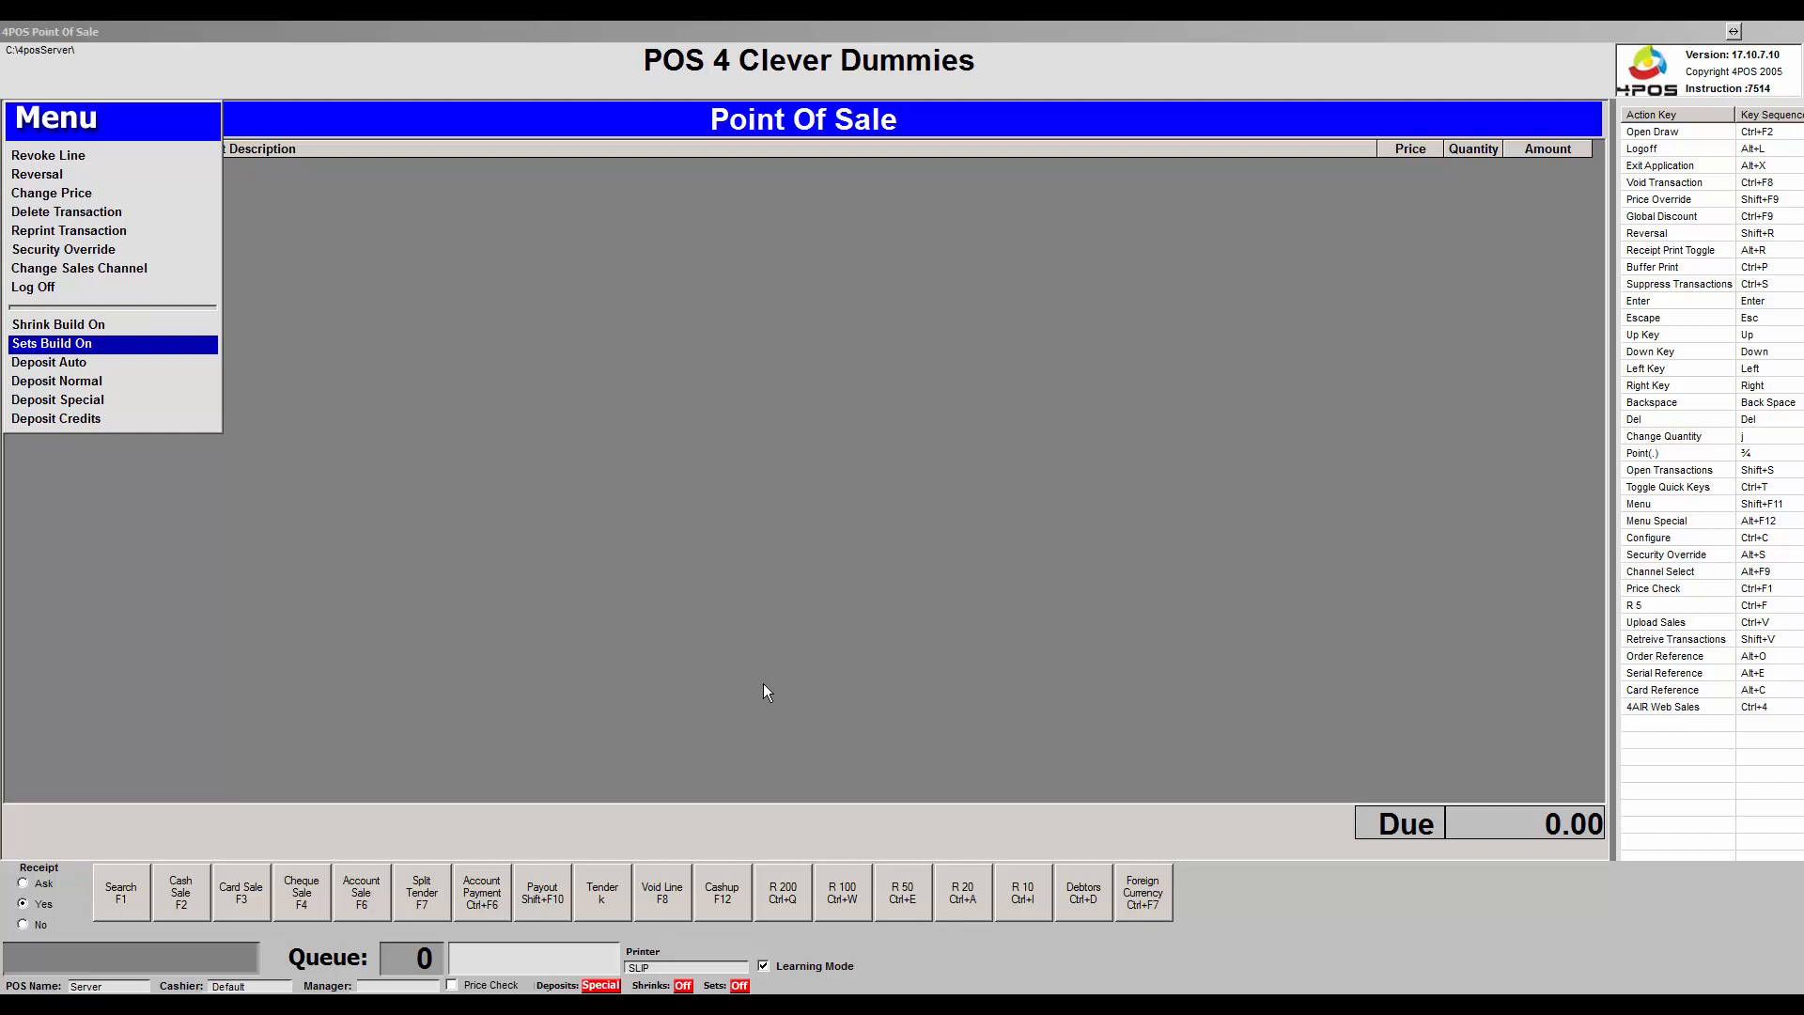
key("Up")
key("Up")
key("Up")
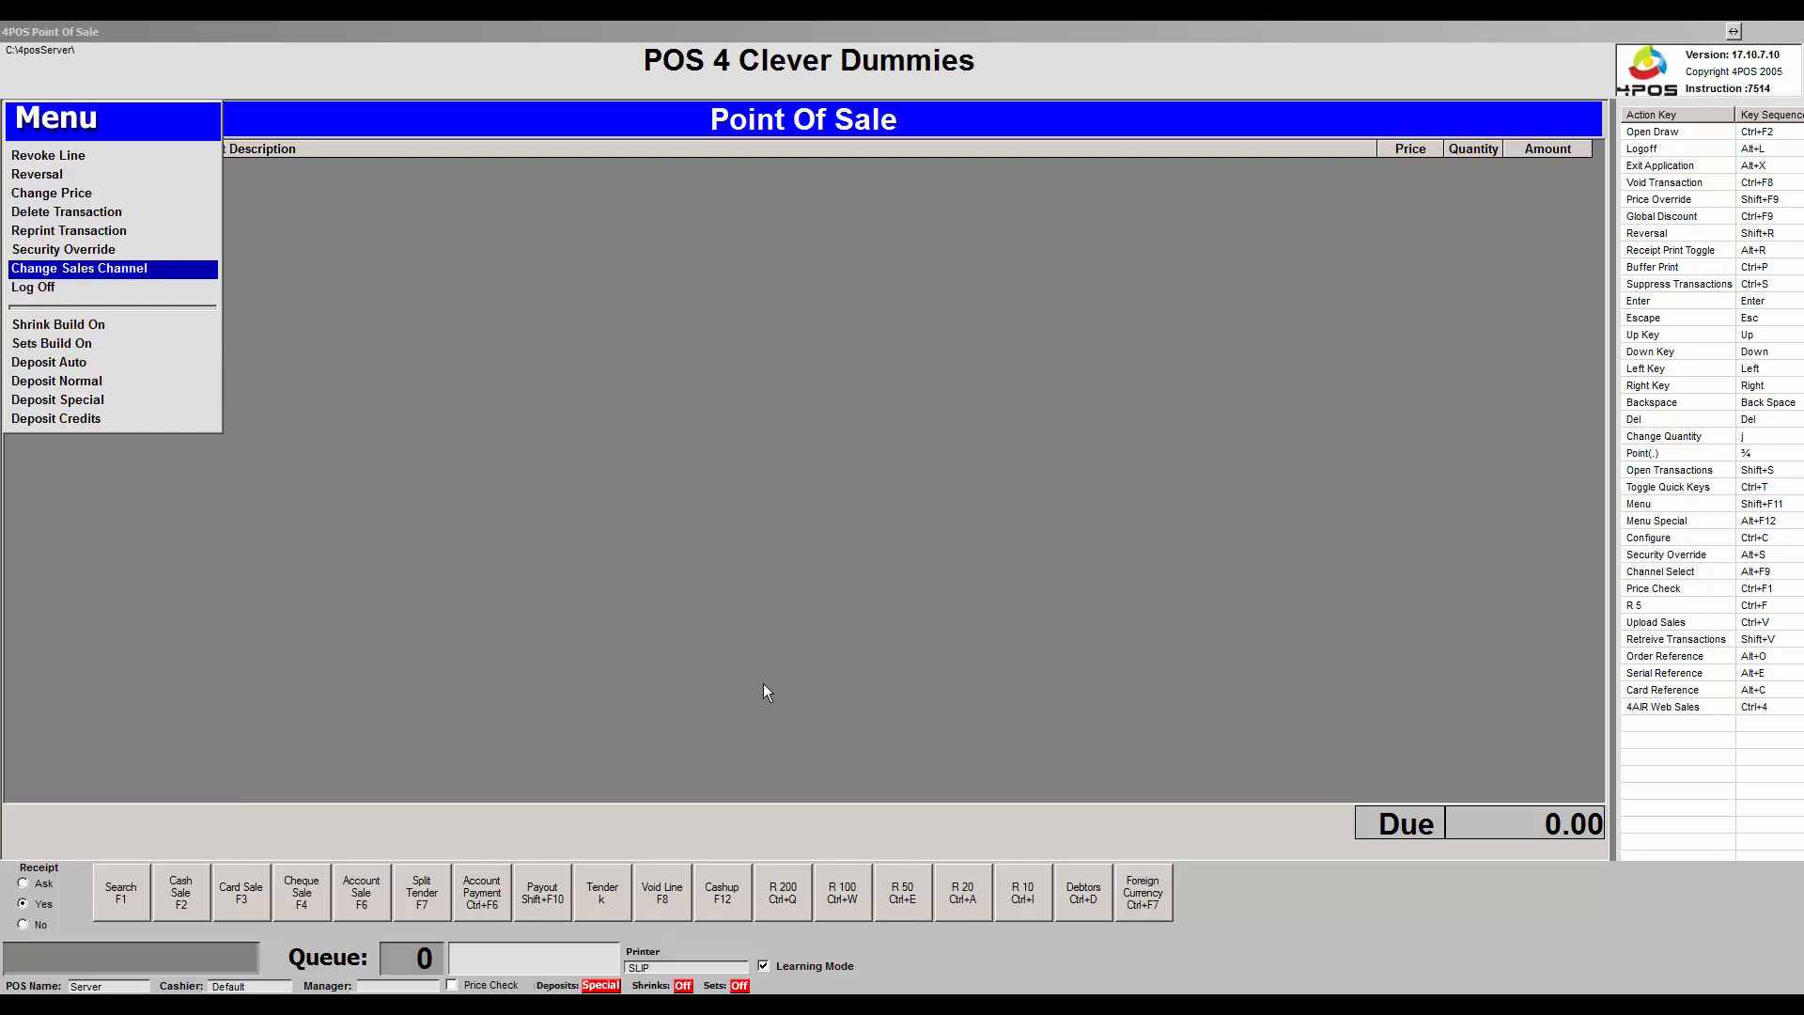
key("Down")
key("Up")
key("Escape")
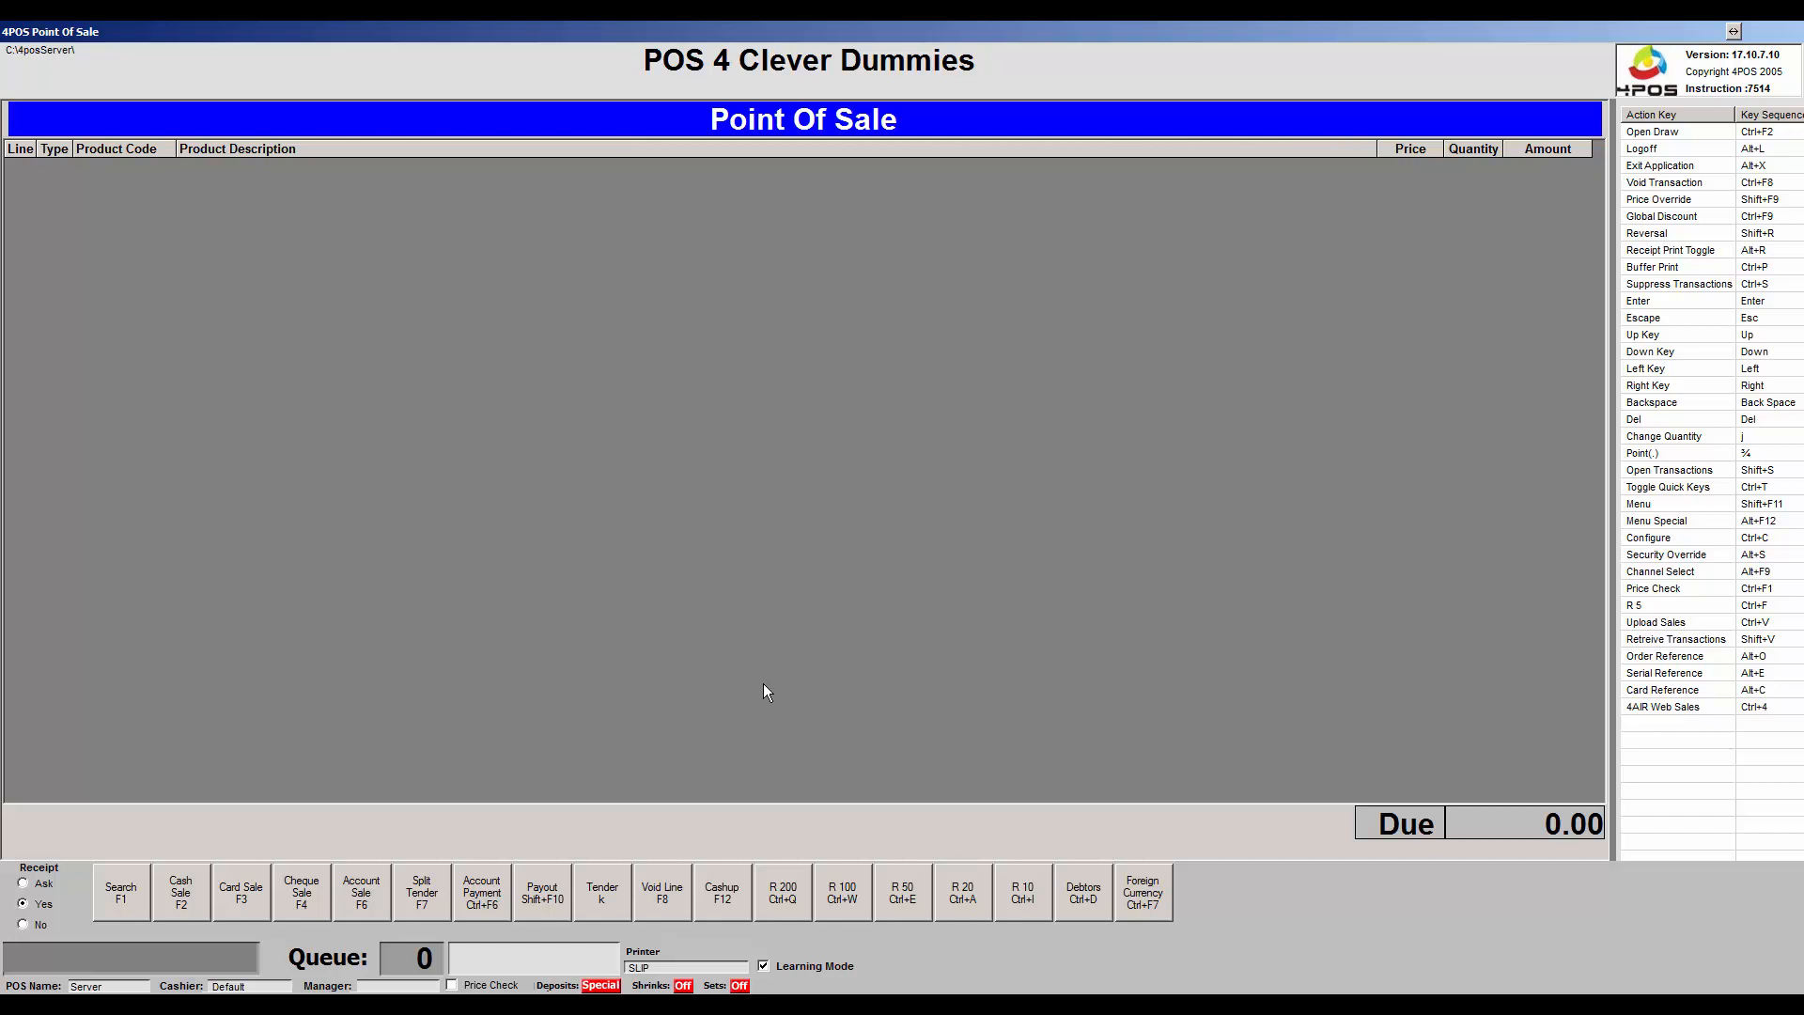
Toggle the side panel to Product Quick Keys and back, then open the sales functions Menu.
key("ctrl+t")
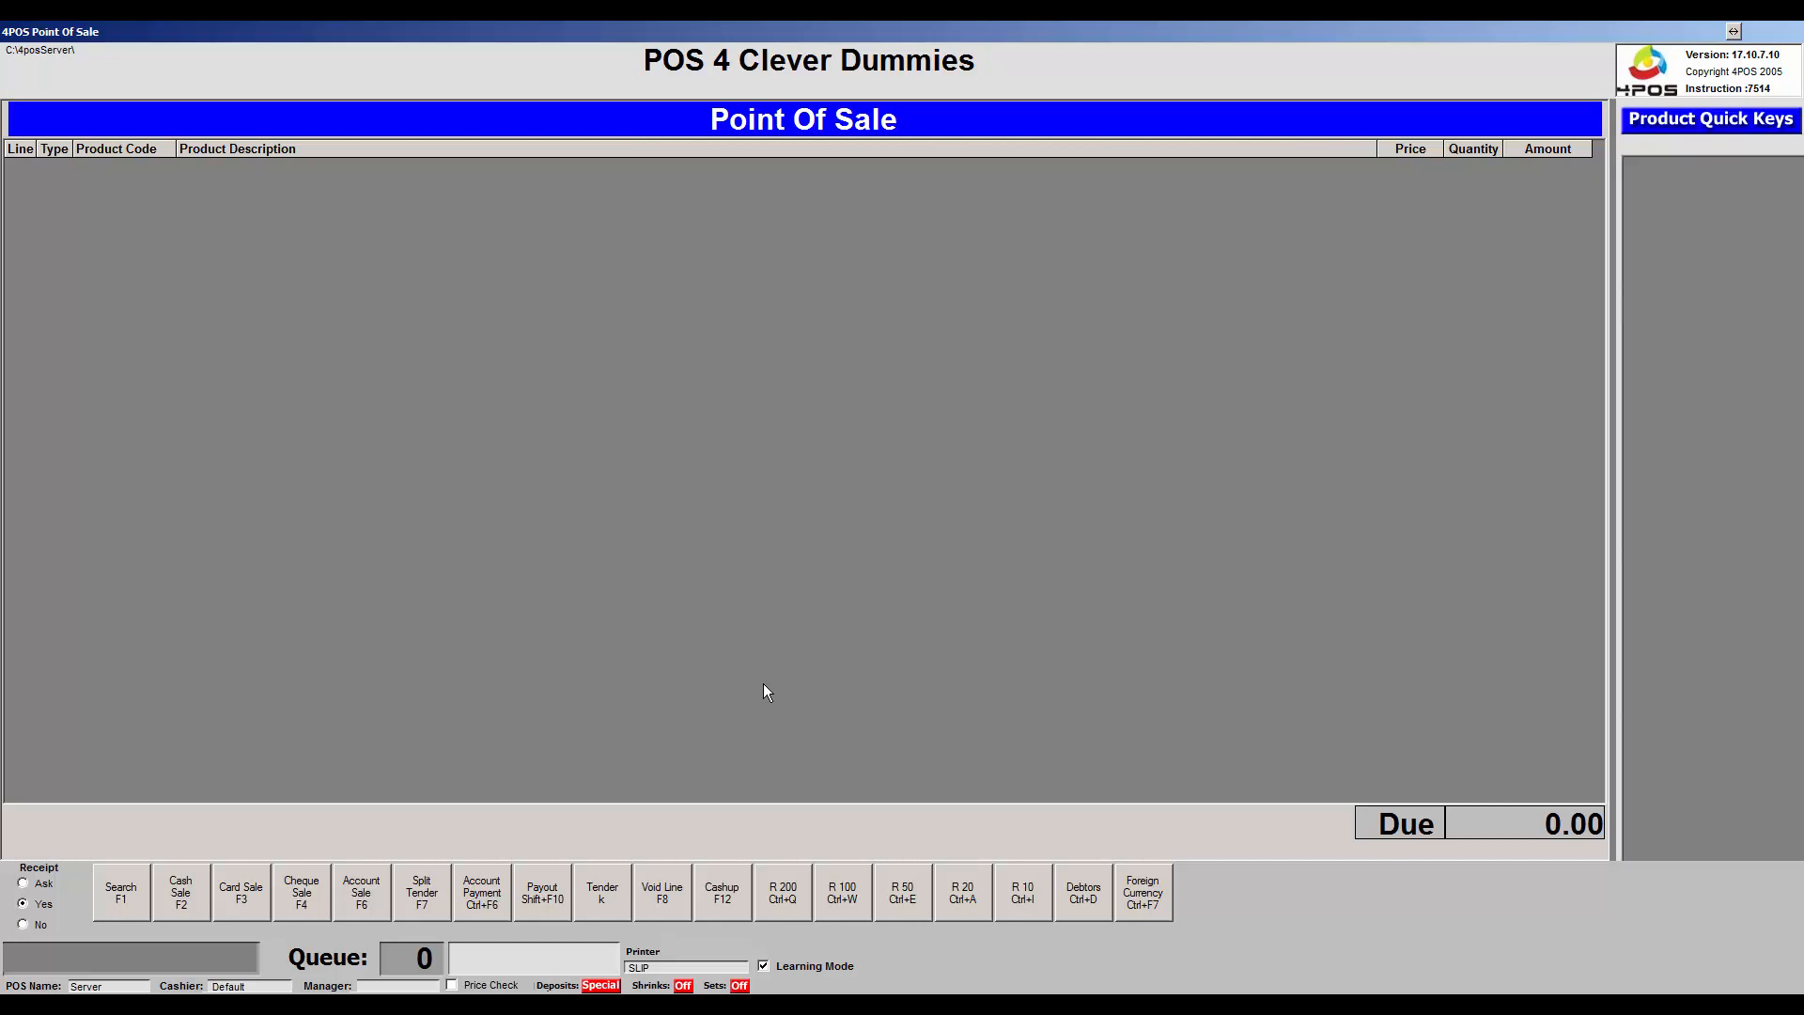
key("ctrl+t")
key("ctrl+t")
key("ctrl+t")
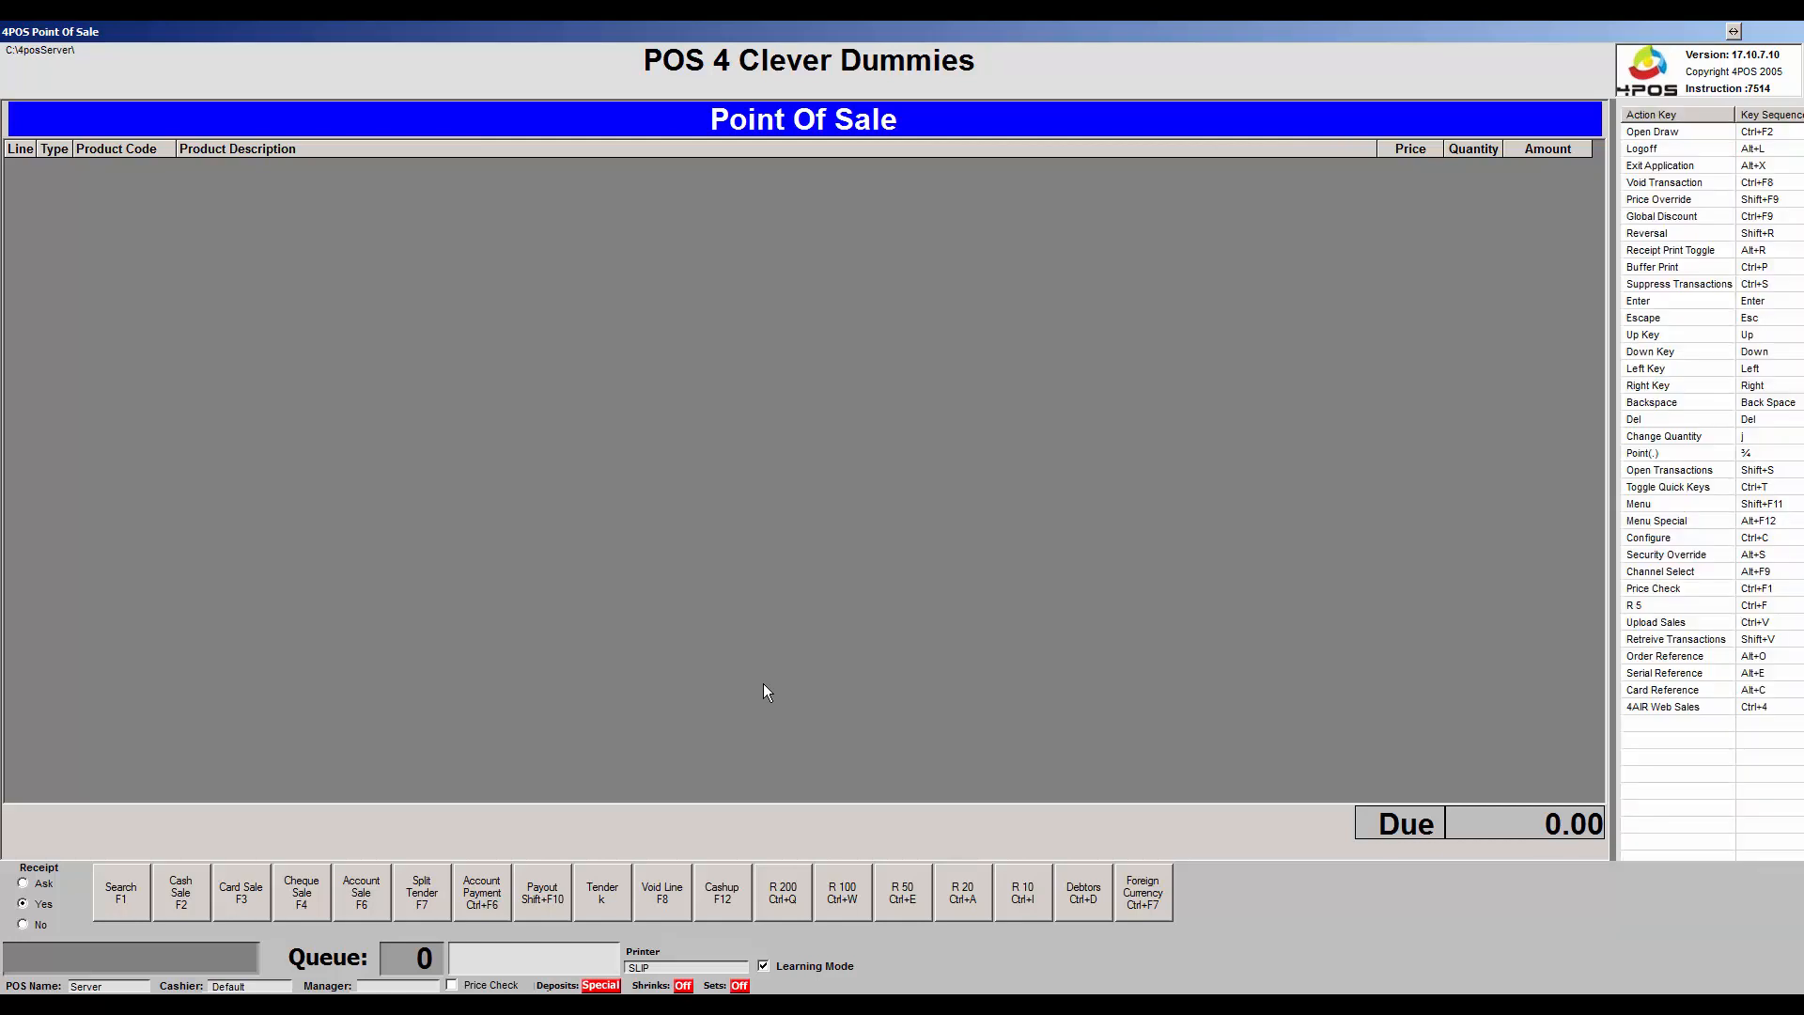
key("shift+F11")
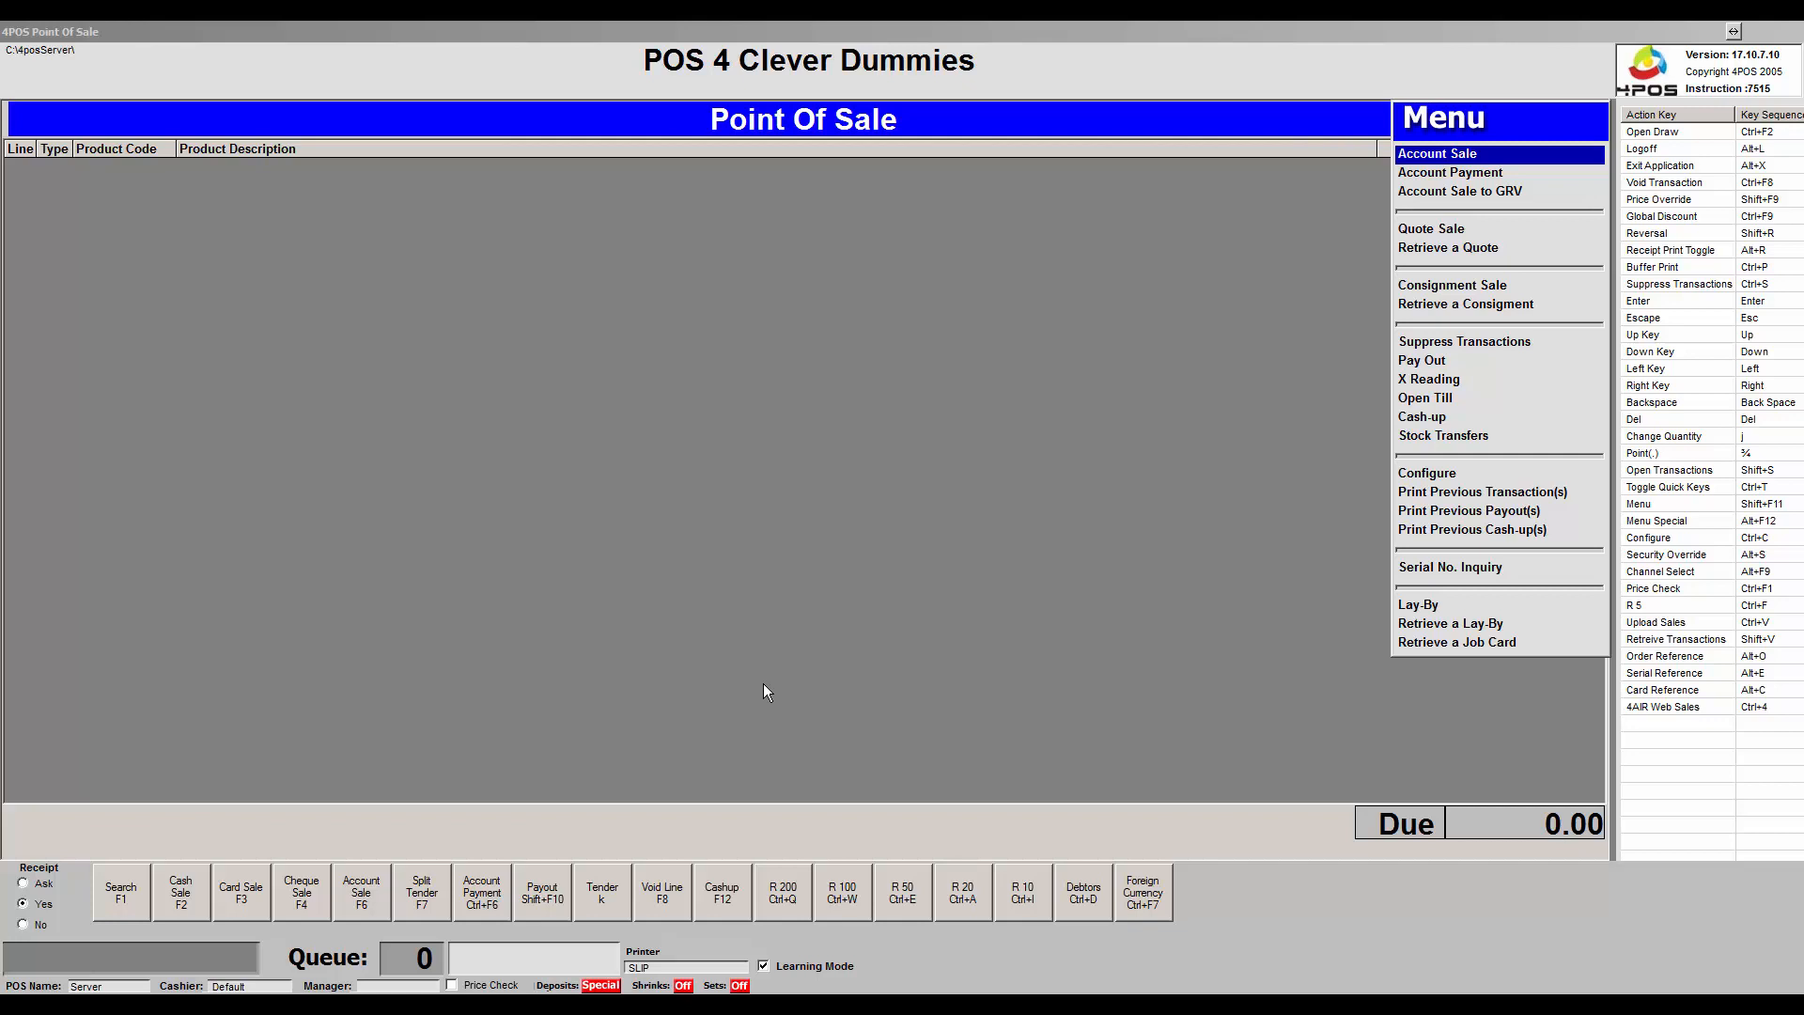
Move down the Menu to Quote Sale and start a new quote.
key("Down")
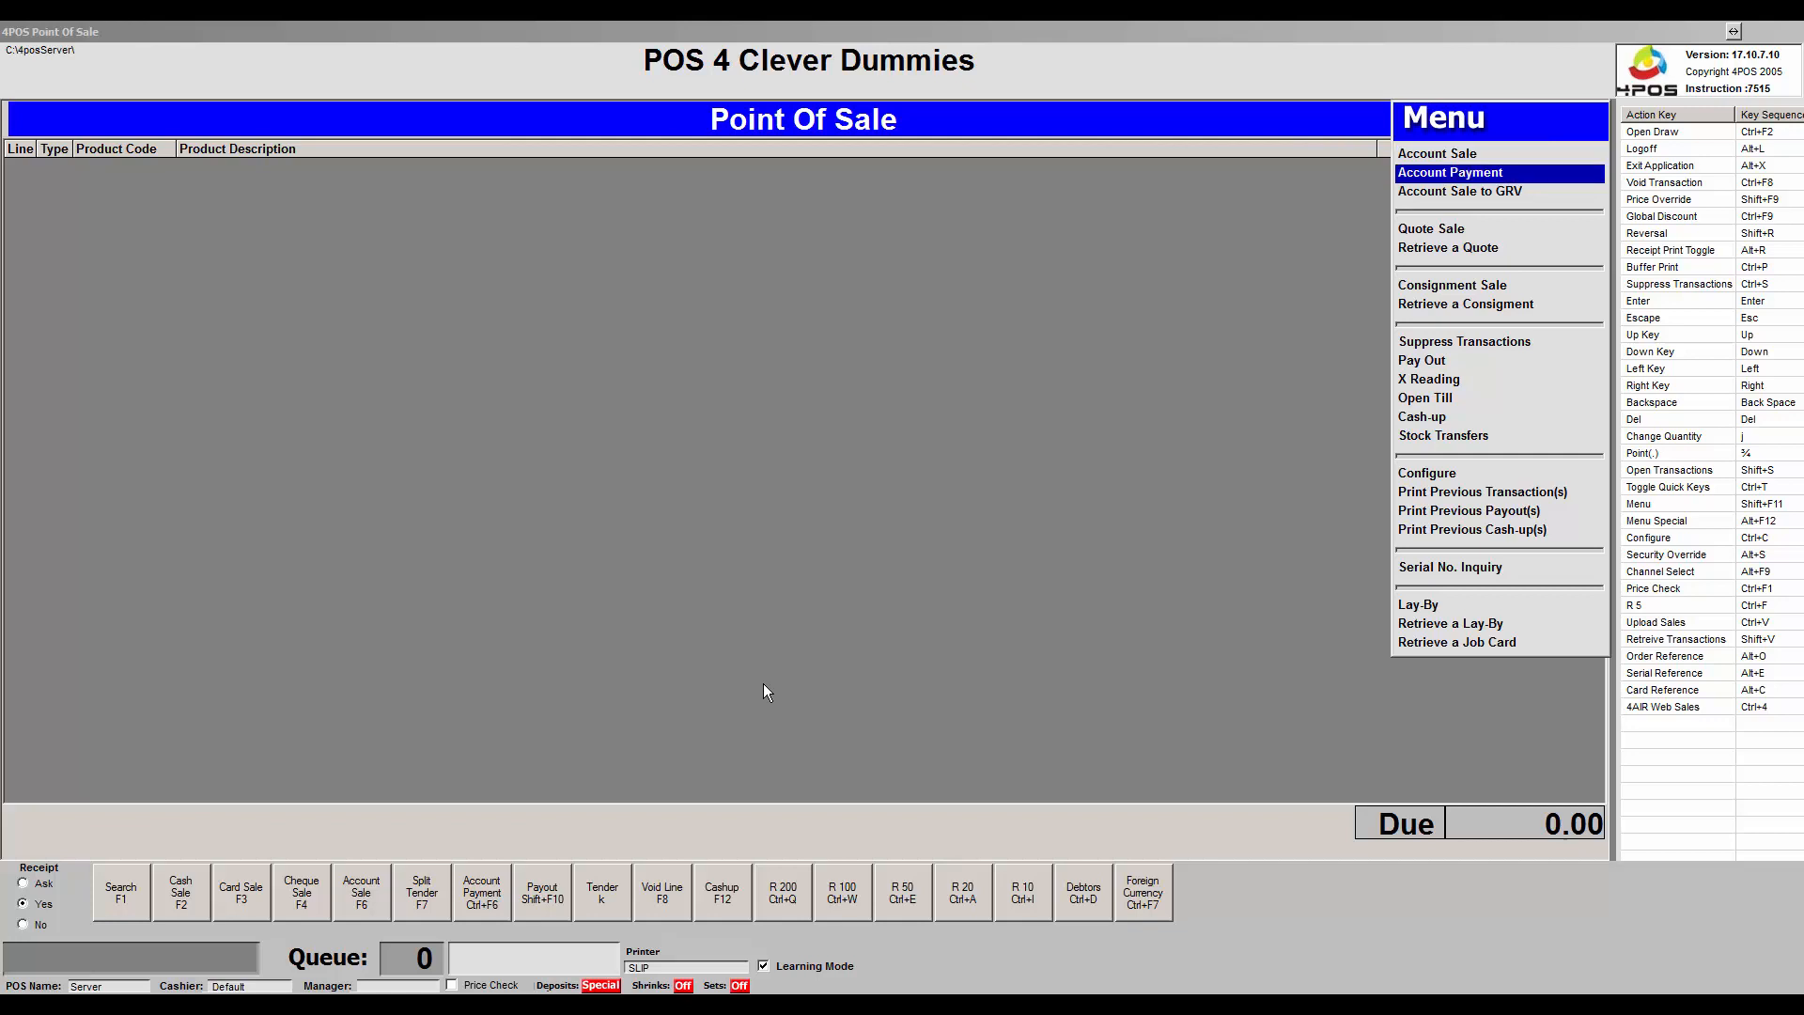
key("Down")
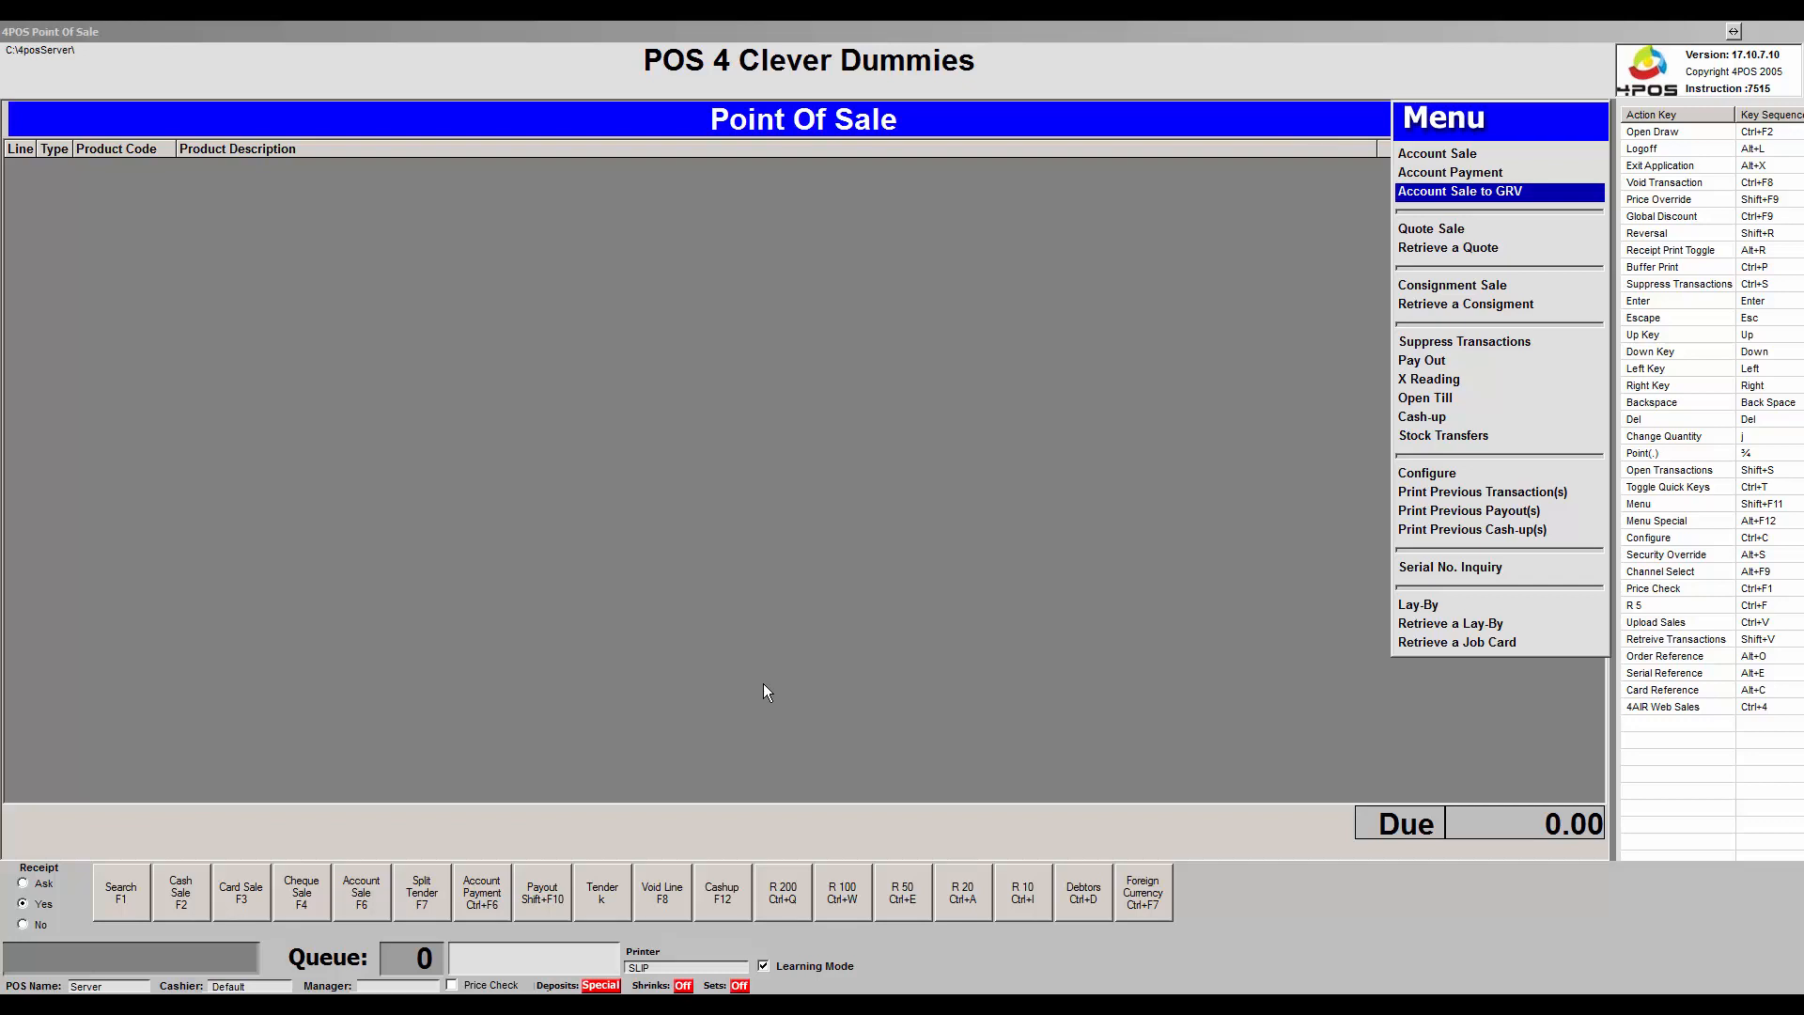
key("Down")
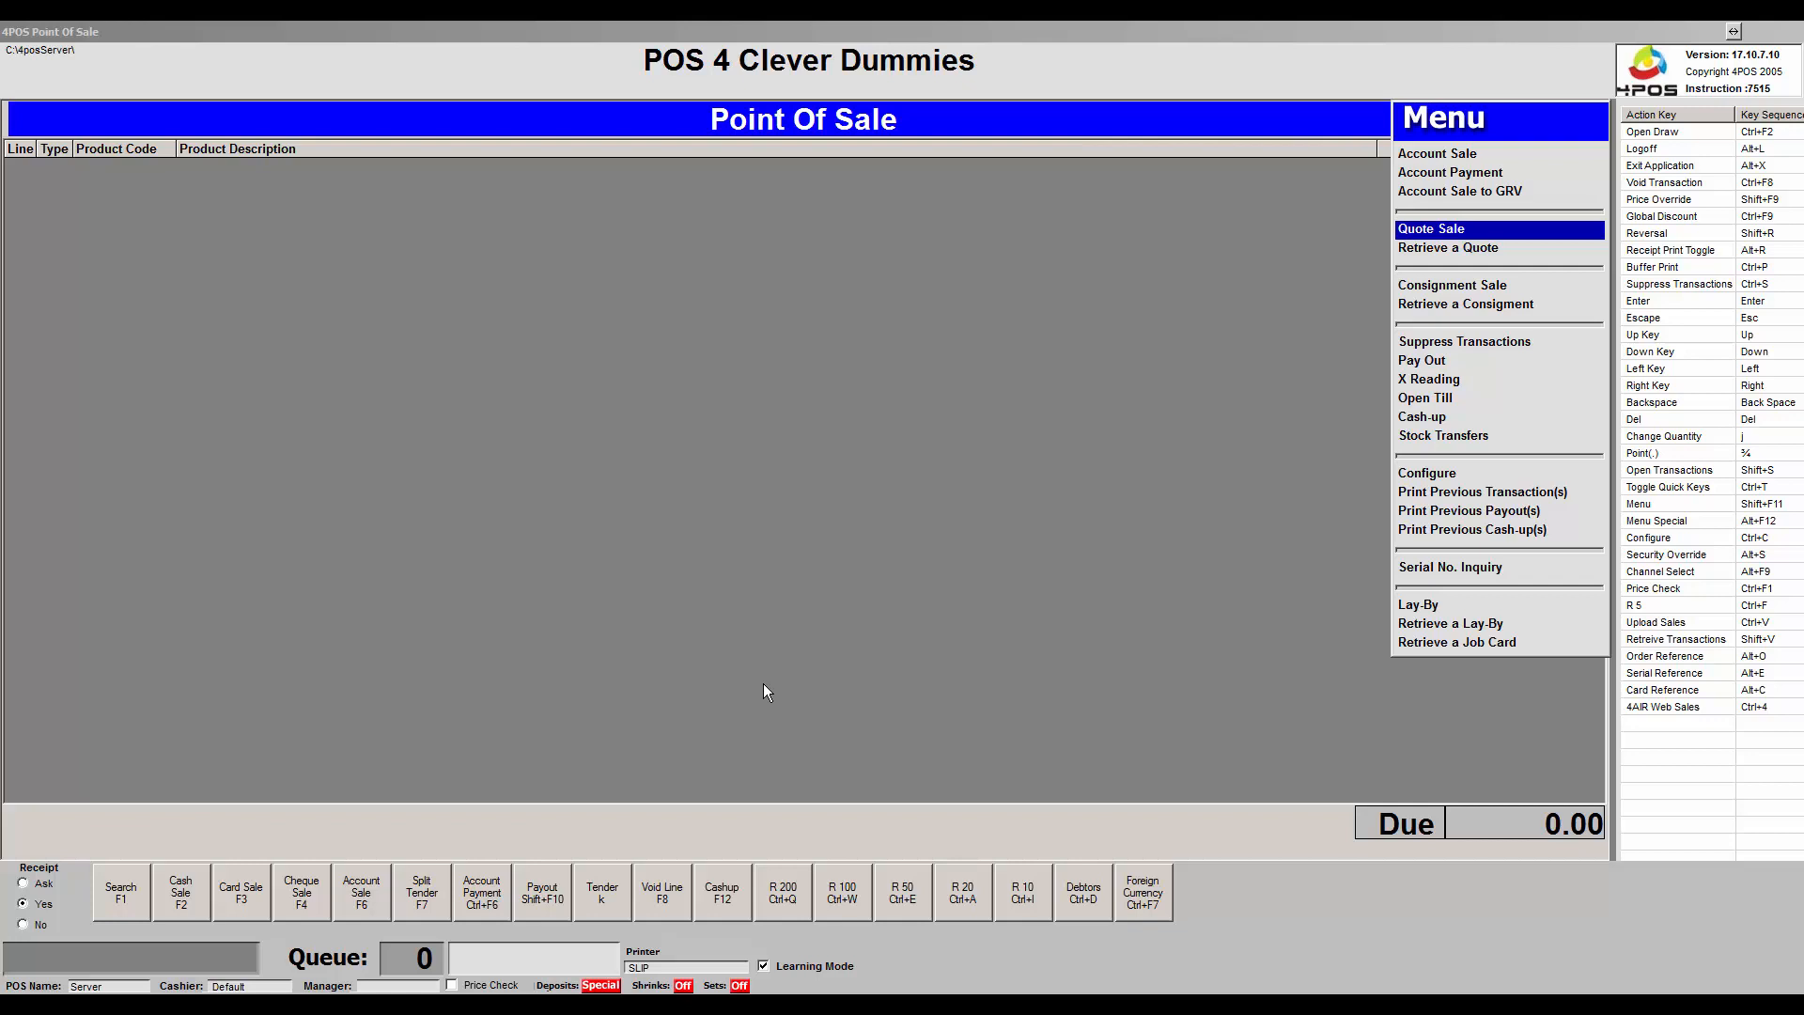
key("Return")
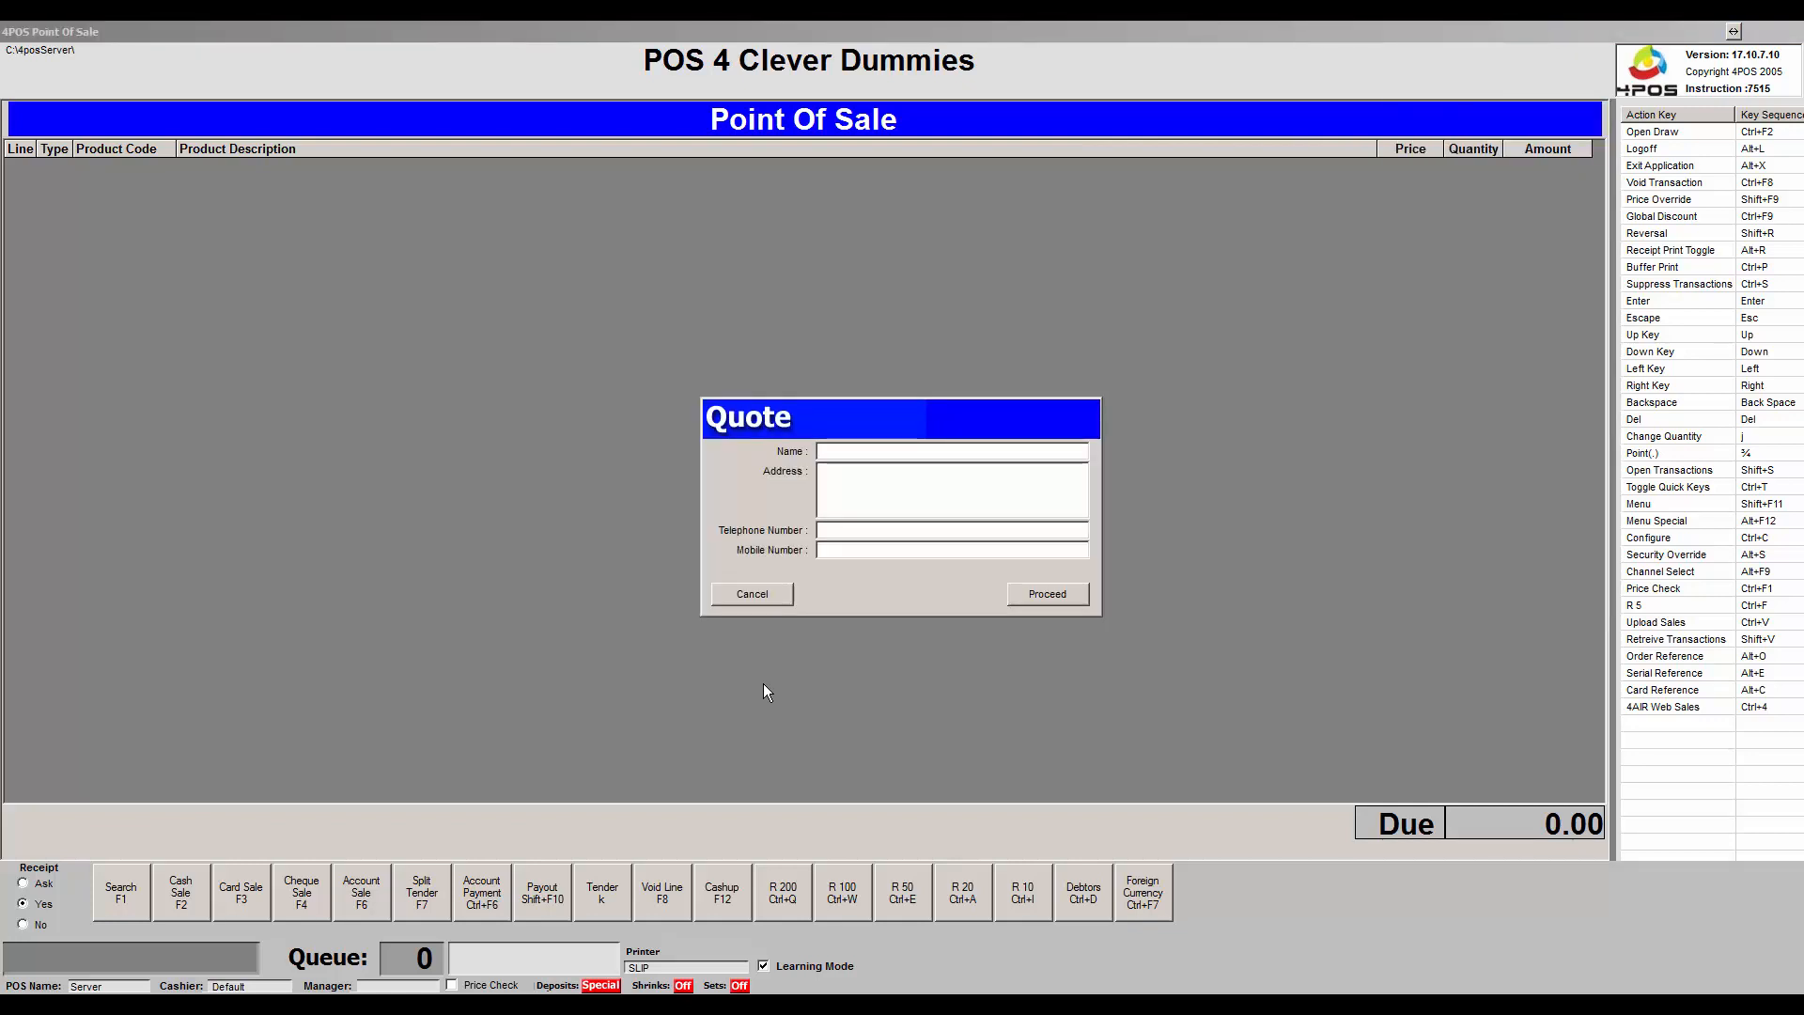
Enter the customer's name in the Quote dialog, correcting the mistyped letters.
type("Quo")
key("BackSpace")
key("BackSpace")
key("BackSpace")
type("Jpo")
key("BackSpace")
key("BackSpace")
type("oe Soap")
Fill in the customer's address, telephone and mobile number, then proceed to begin the quote.
key("Tab")
type("ertyui")
key("Tab")
type("34567")
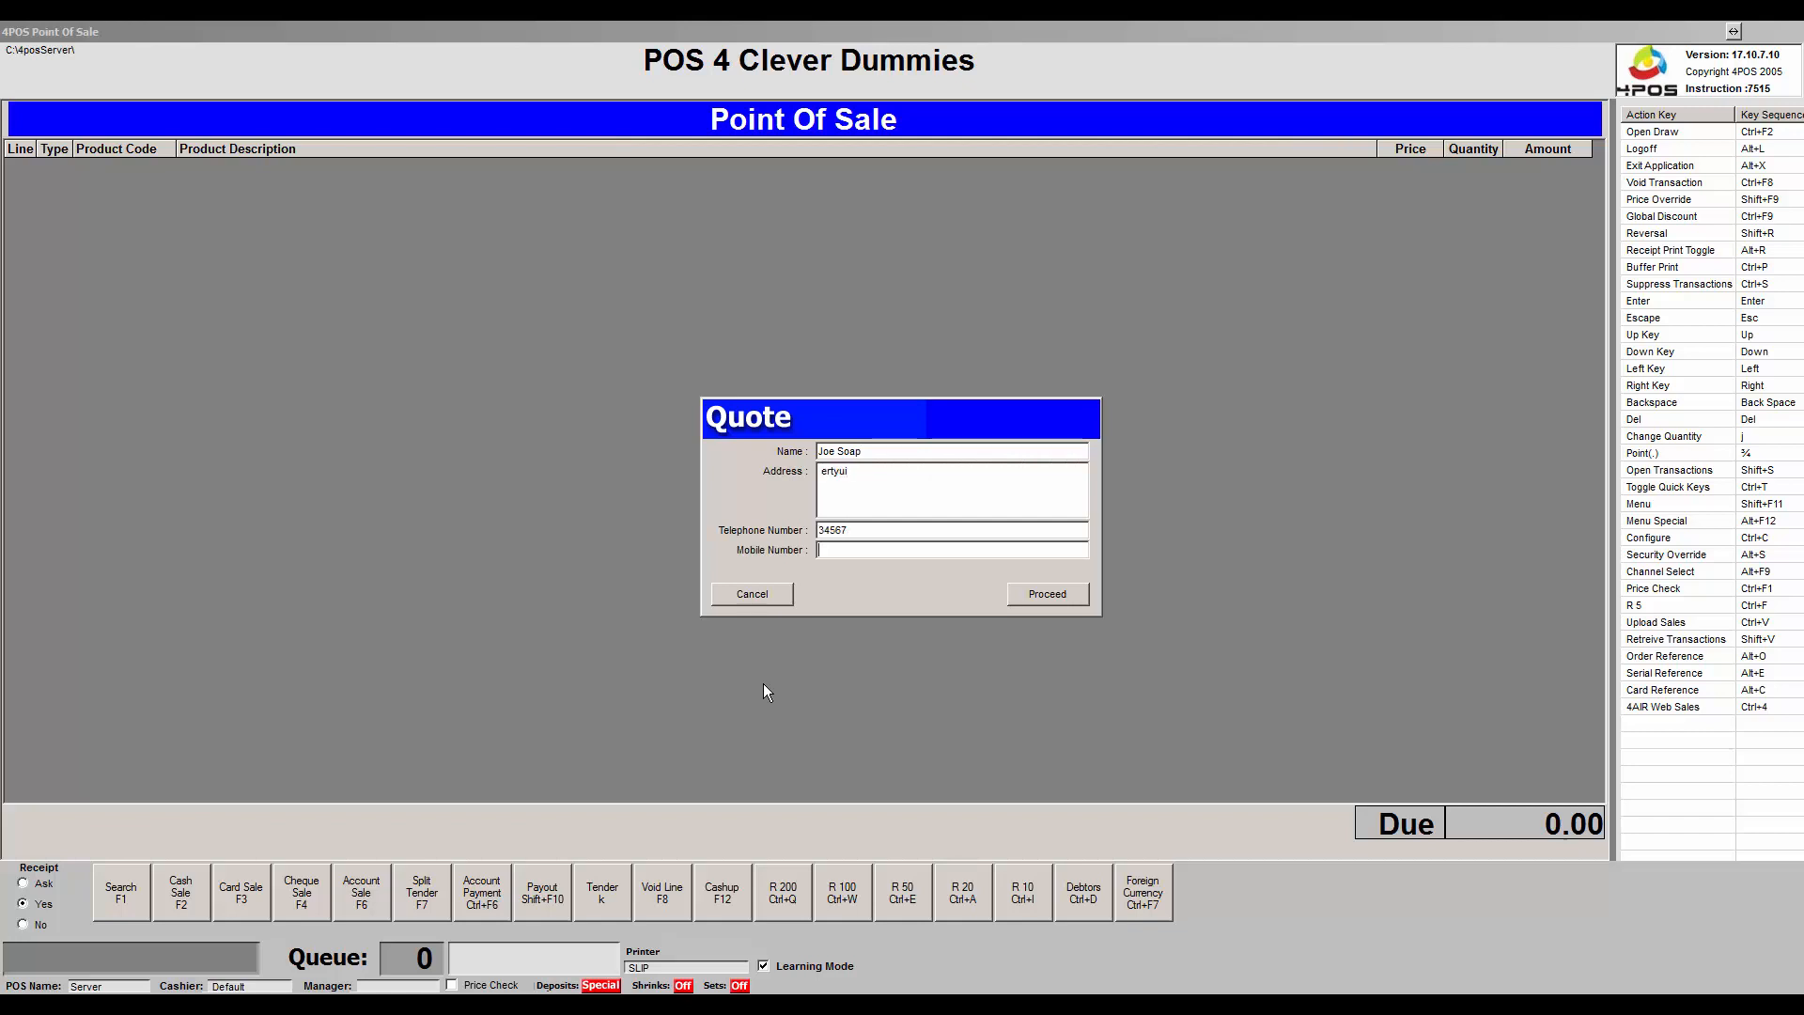
key("Tab")
type("456789")
key("Tab")
key("Return")
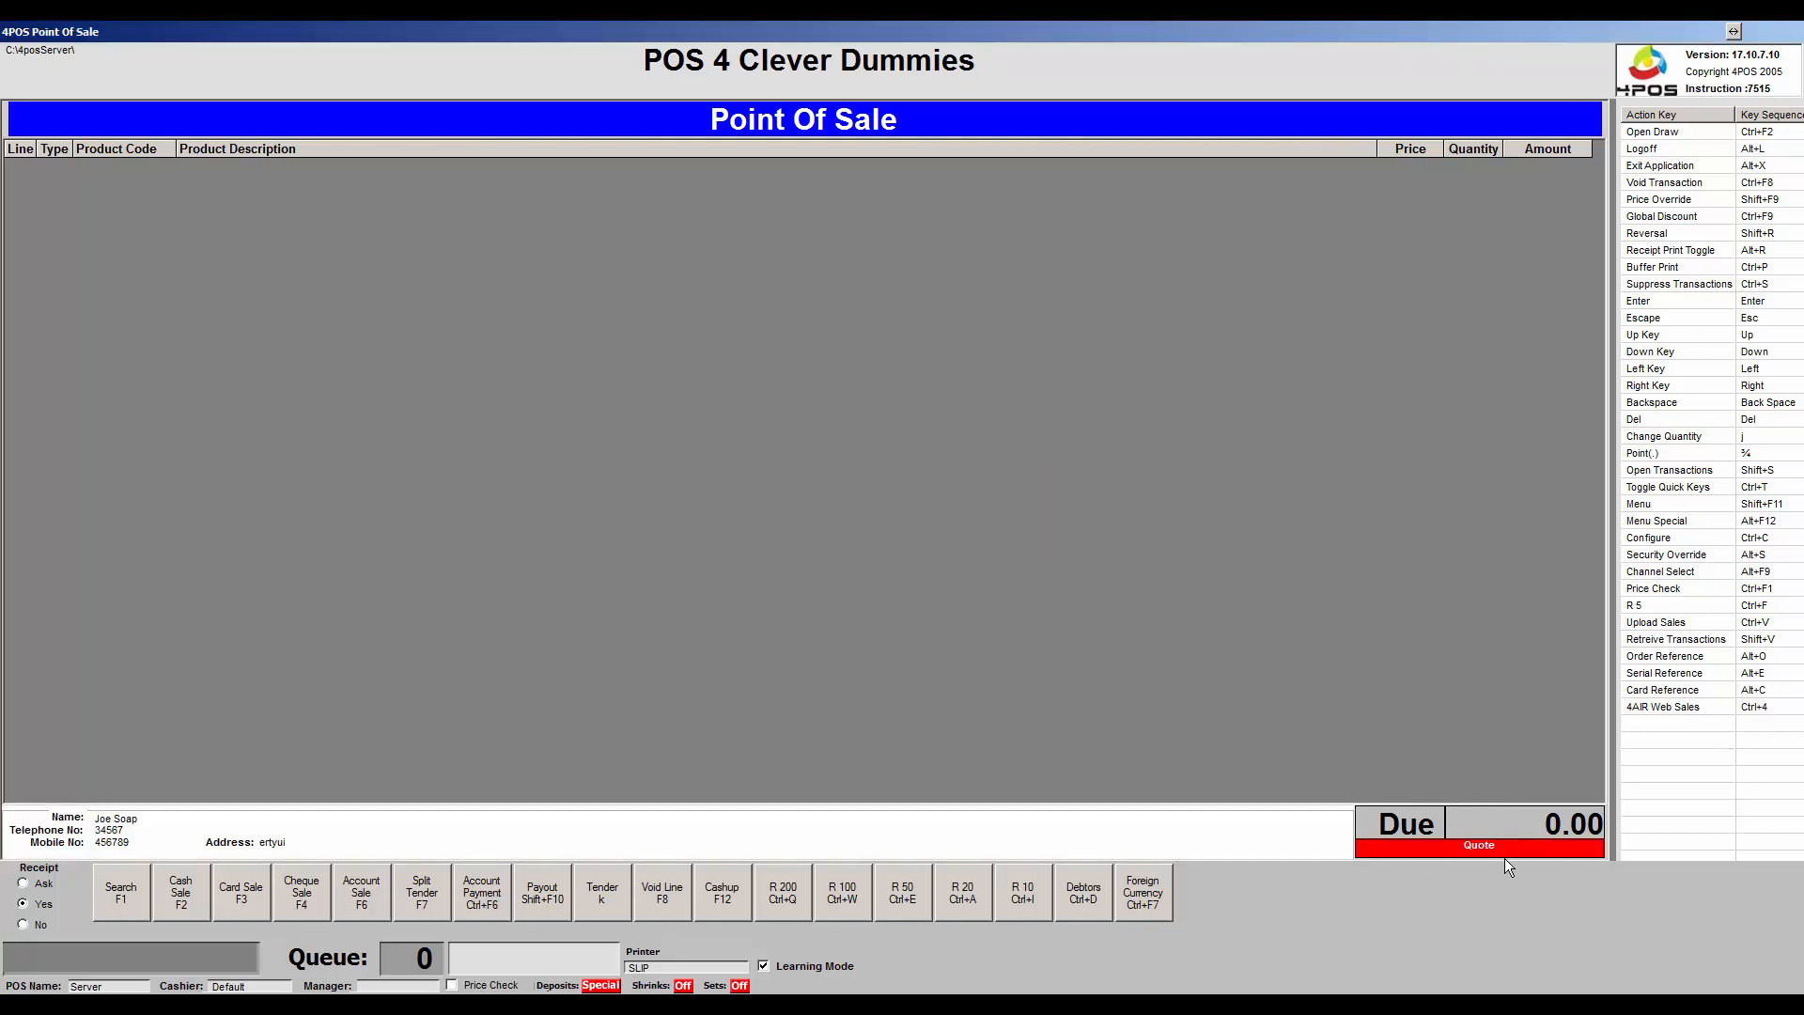
Add the 12-pack of 100 Pipers Whisky 750ml and a 24-pack of Castle Can 330ml to the quote.
key("F1")
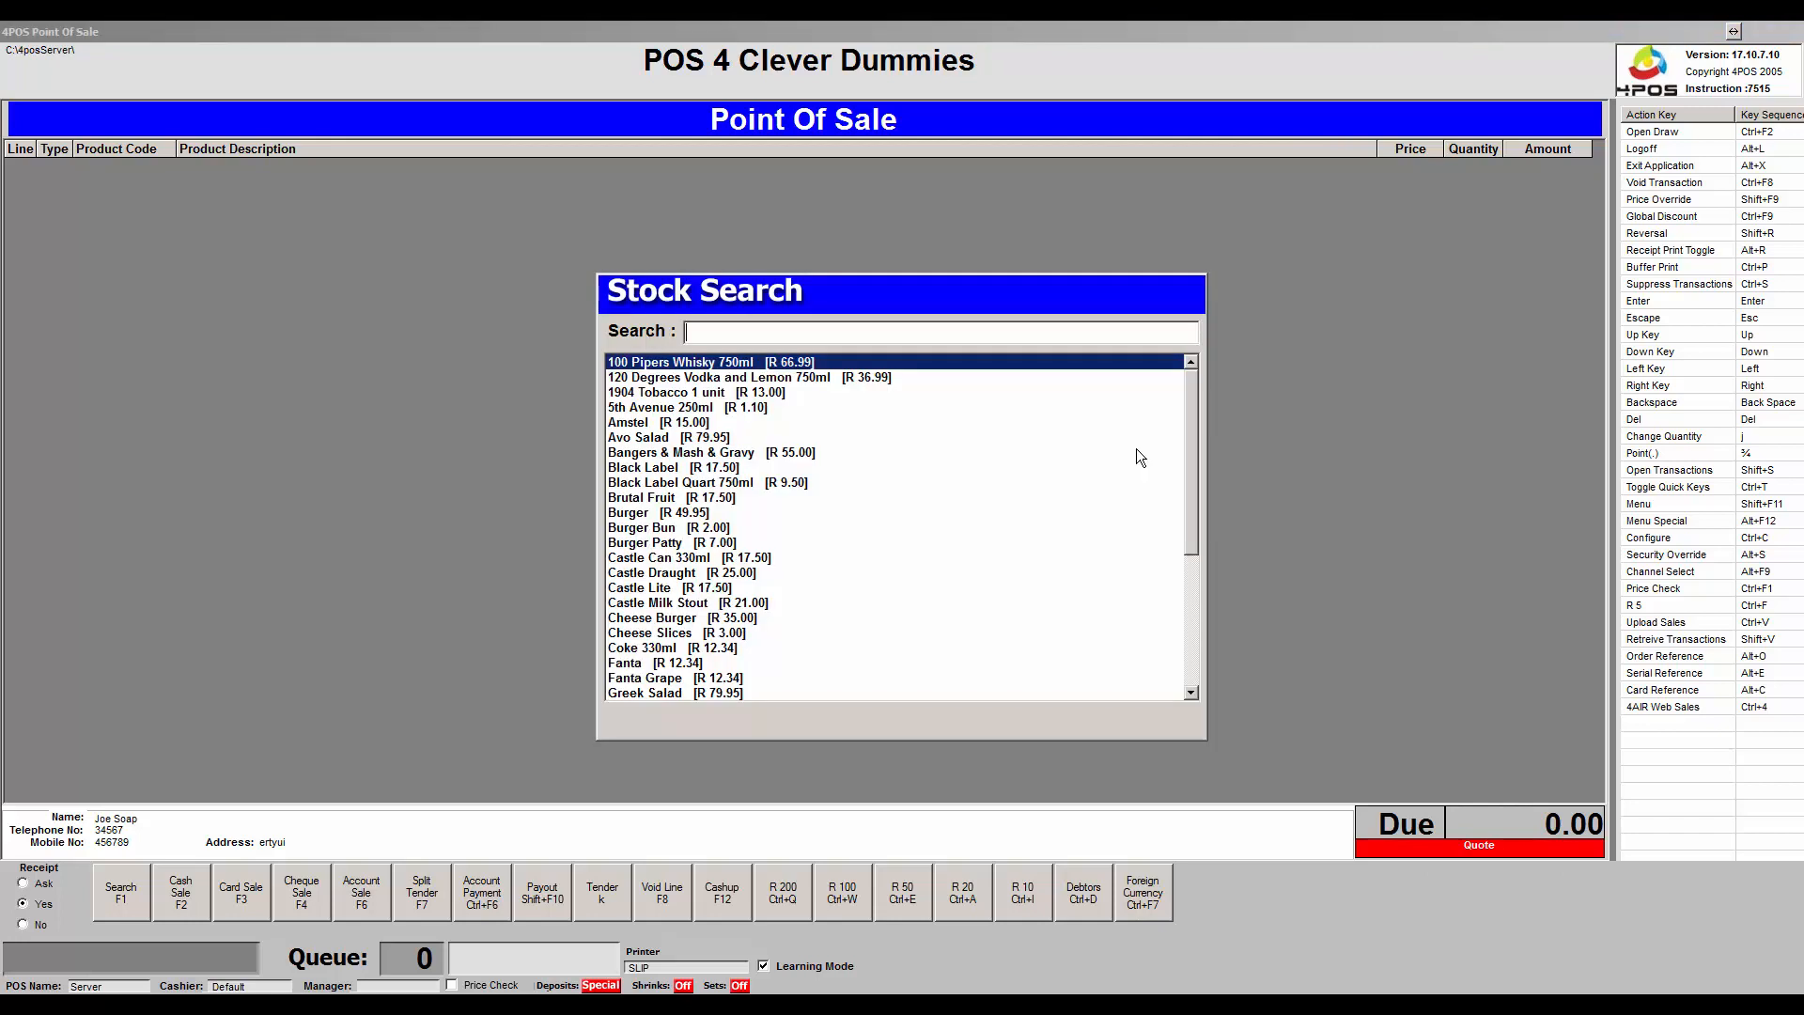
key("Return")
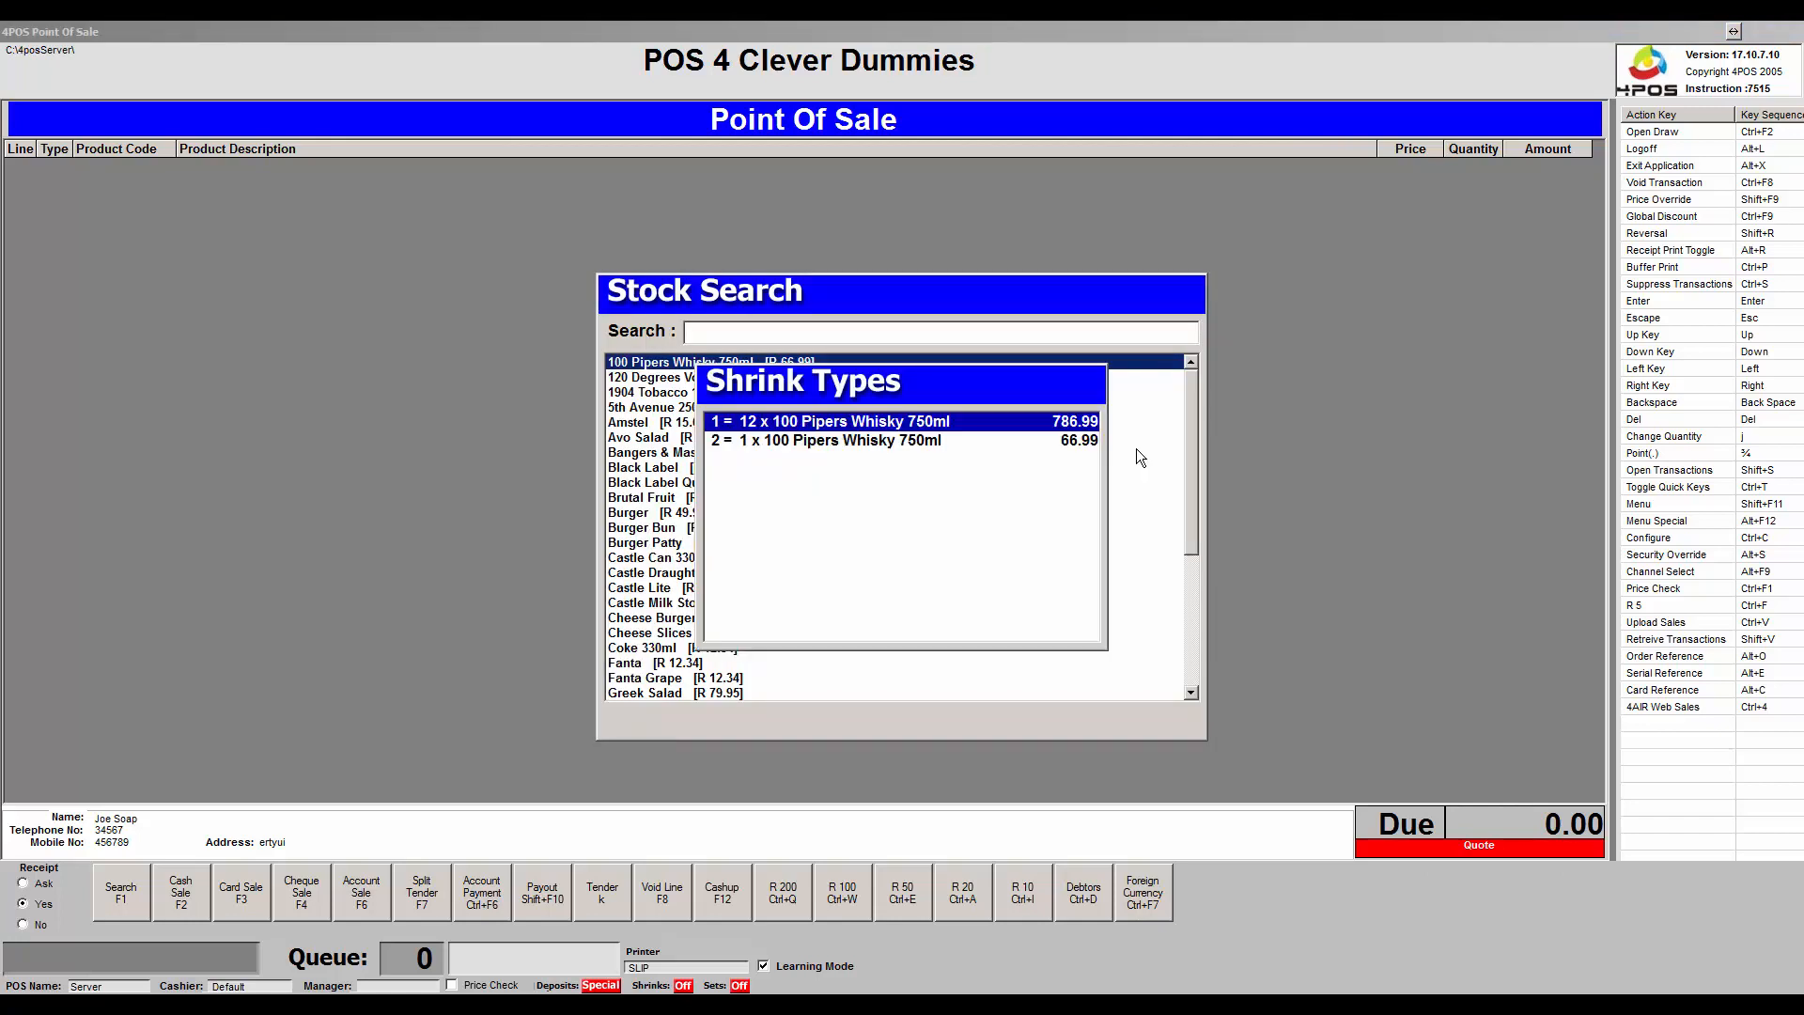
key("Return")
key("F1")
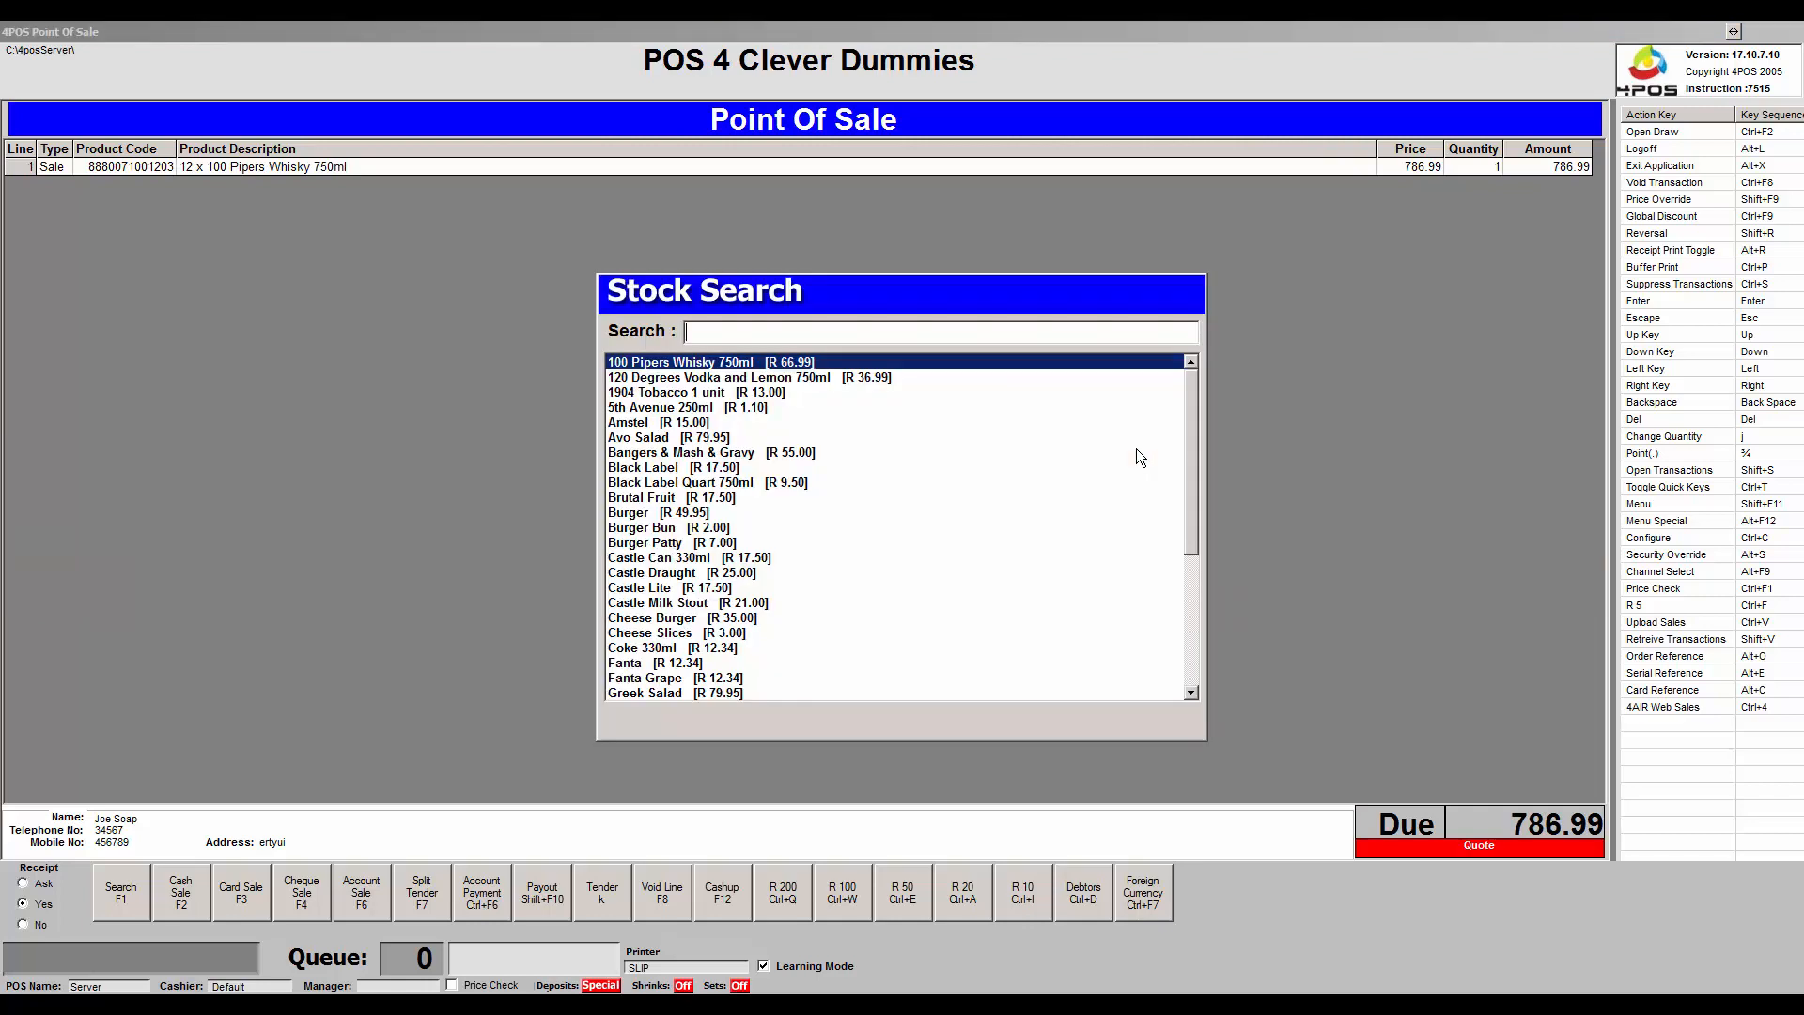
key("Down")
key("Down")
key("Down")
key("Down")
key("Down")
key("Down")
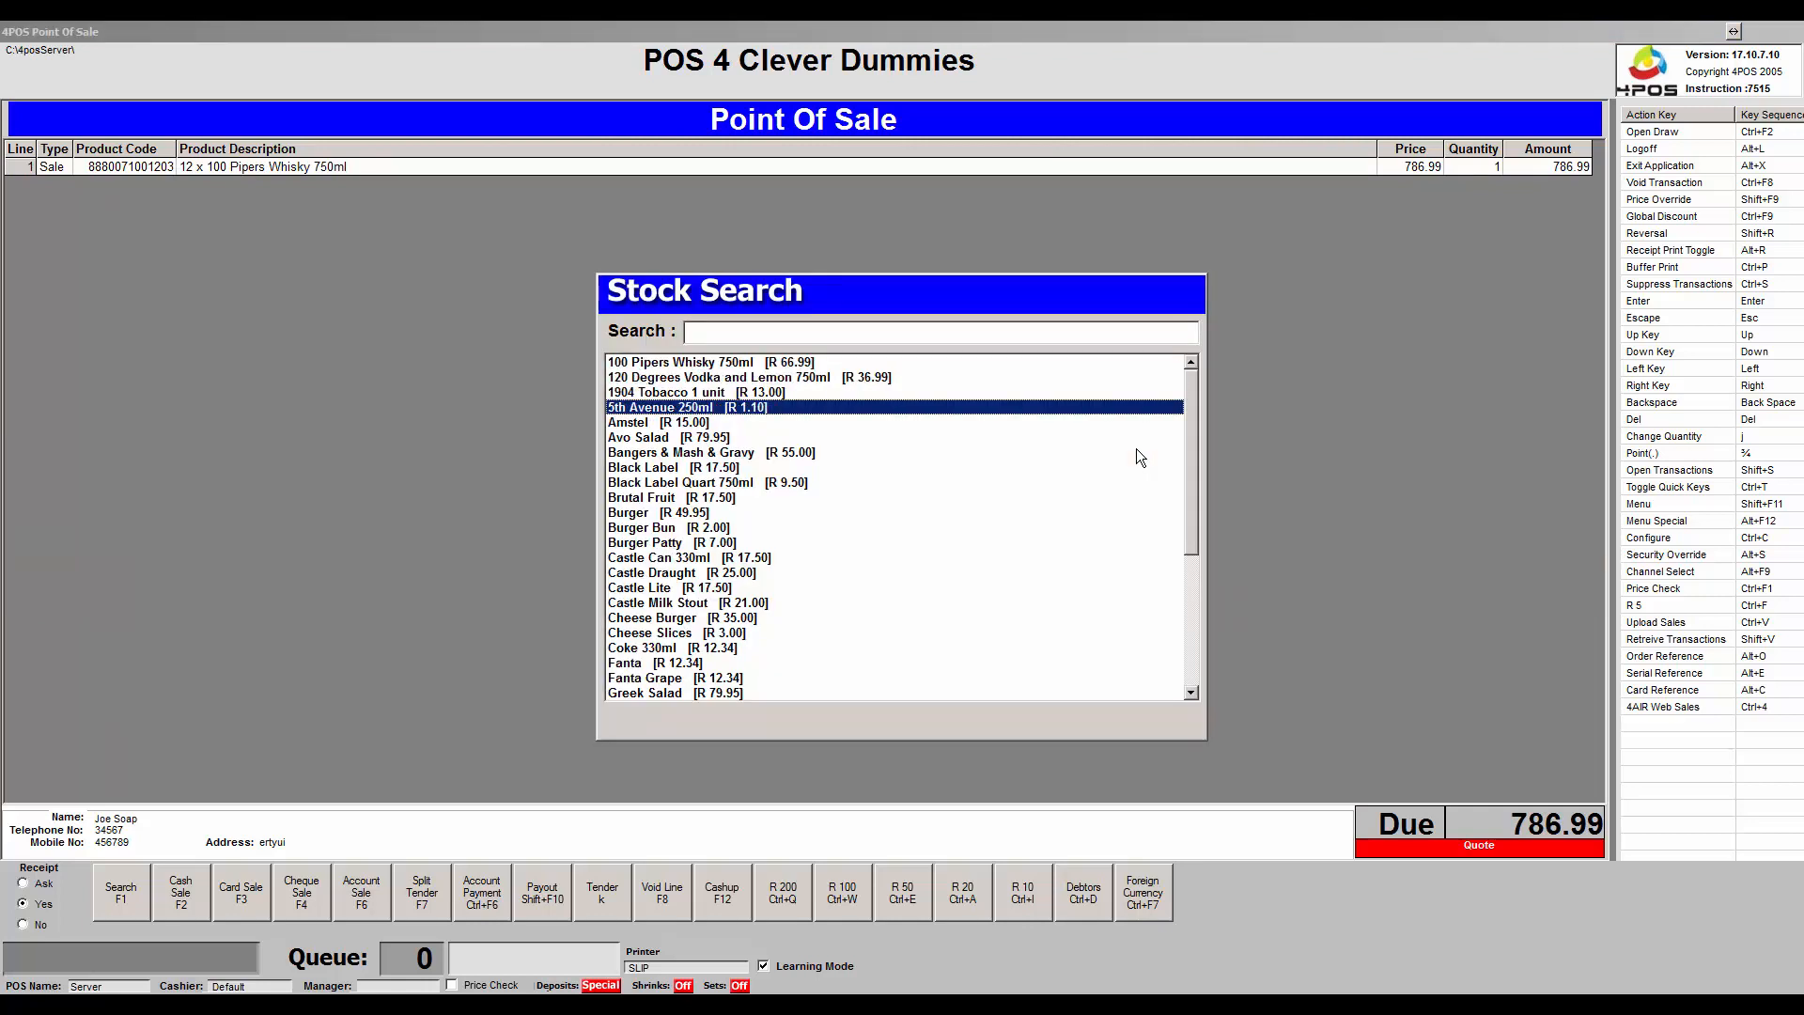
key("Down")
key("Down")
key("Down")
key("Down")
key("Down")
key("Down")
key("Down")
key("Return")
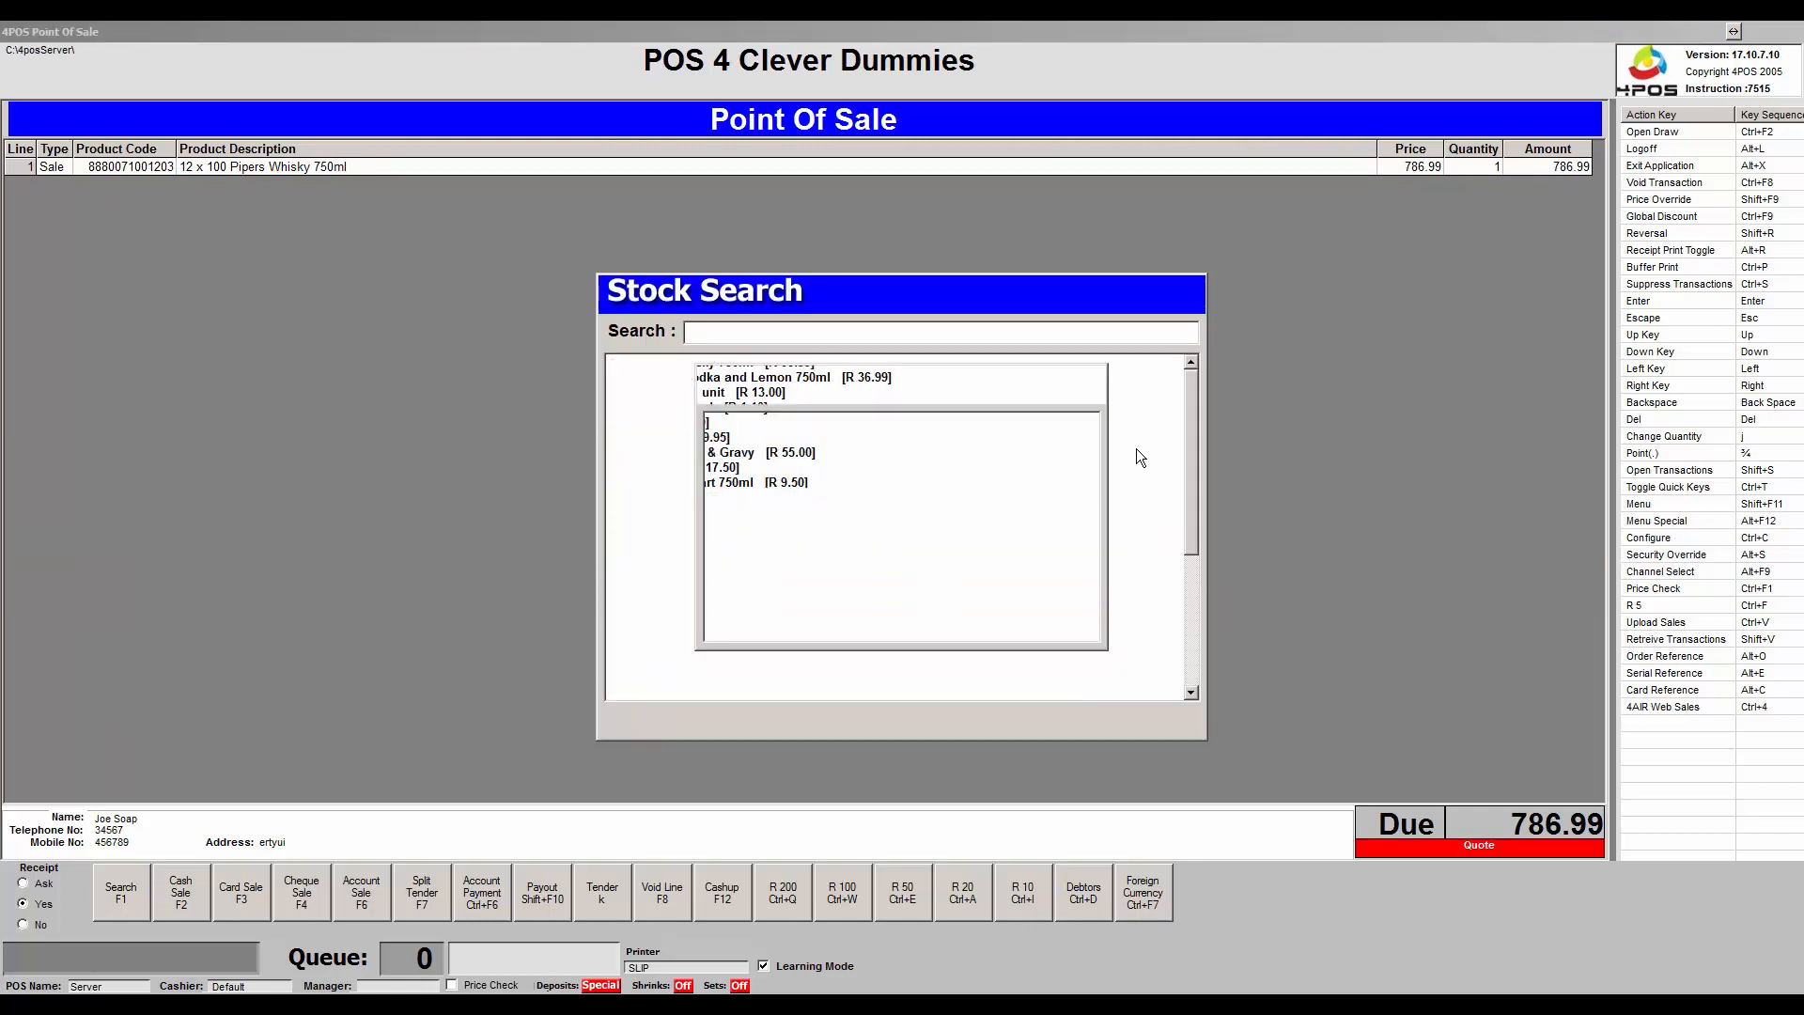
key("Return")
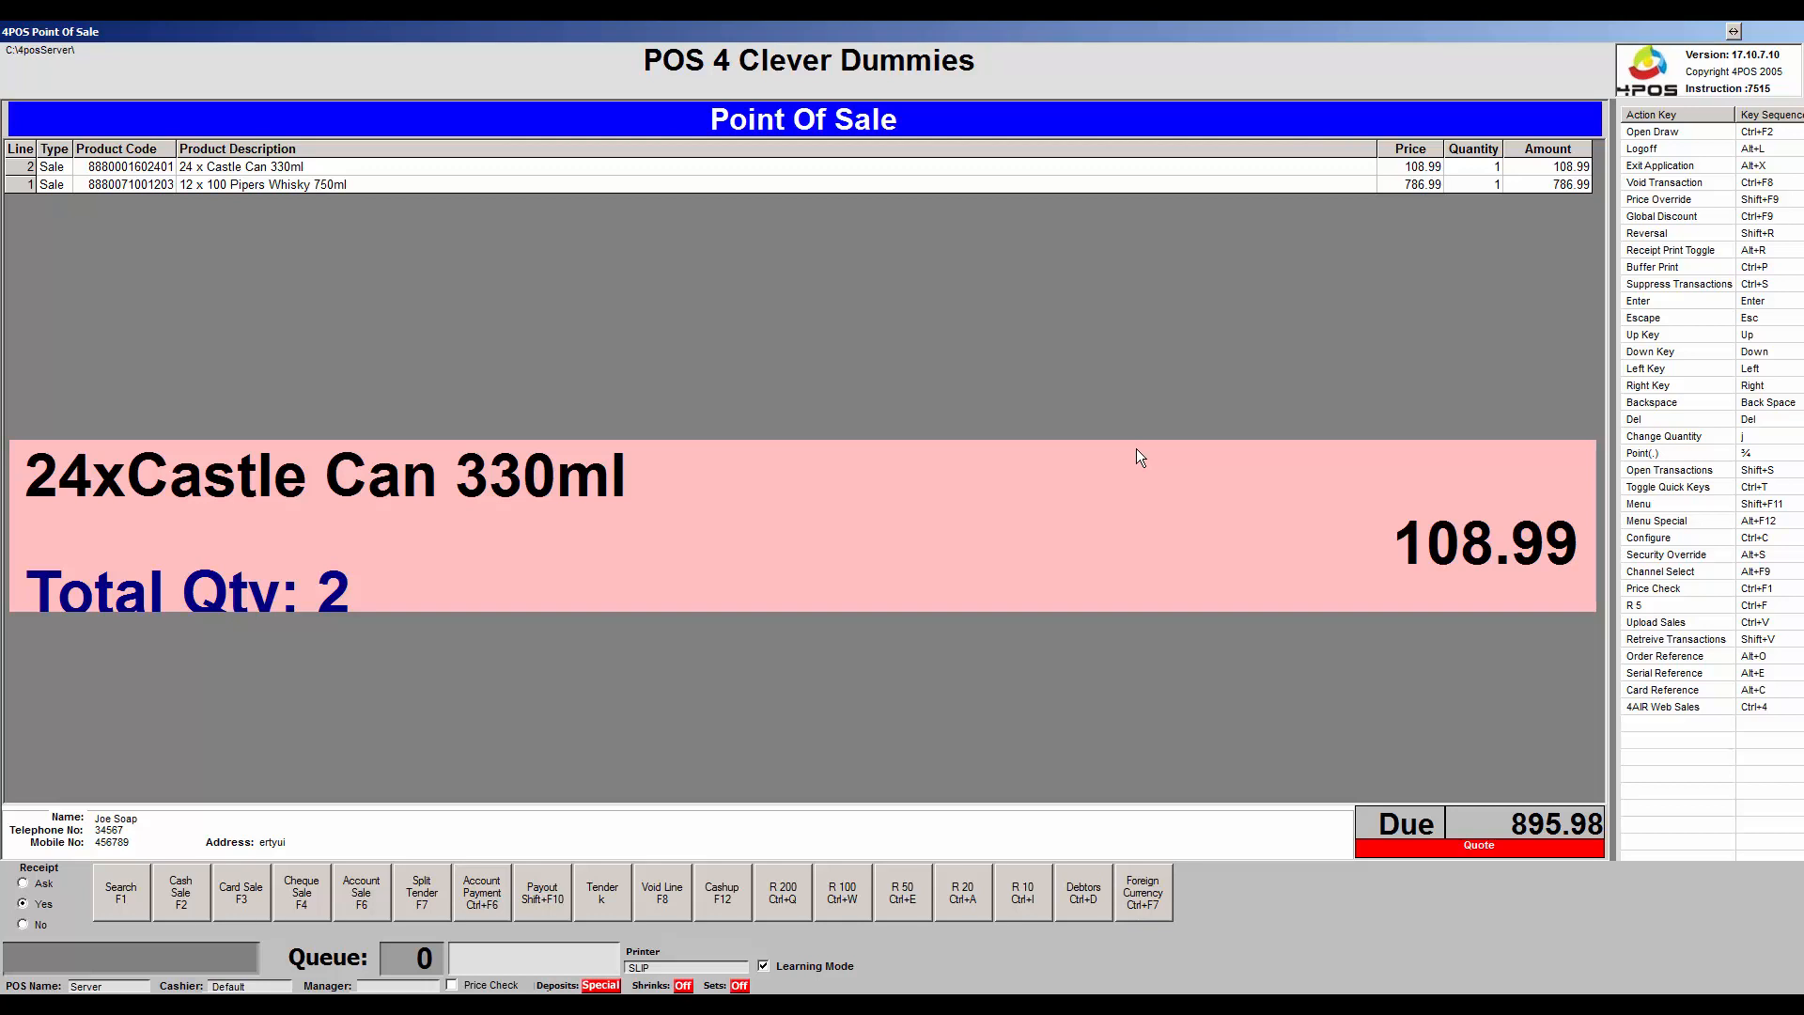
Tender and confirm the 895.98 quote, then return to Stock Search on a new sale.
left_click(602, 897)
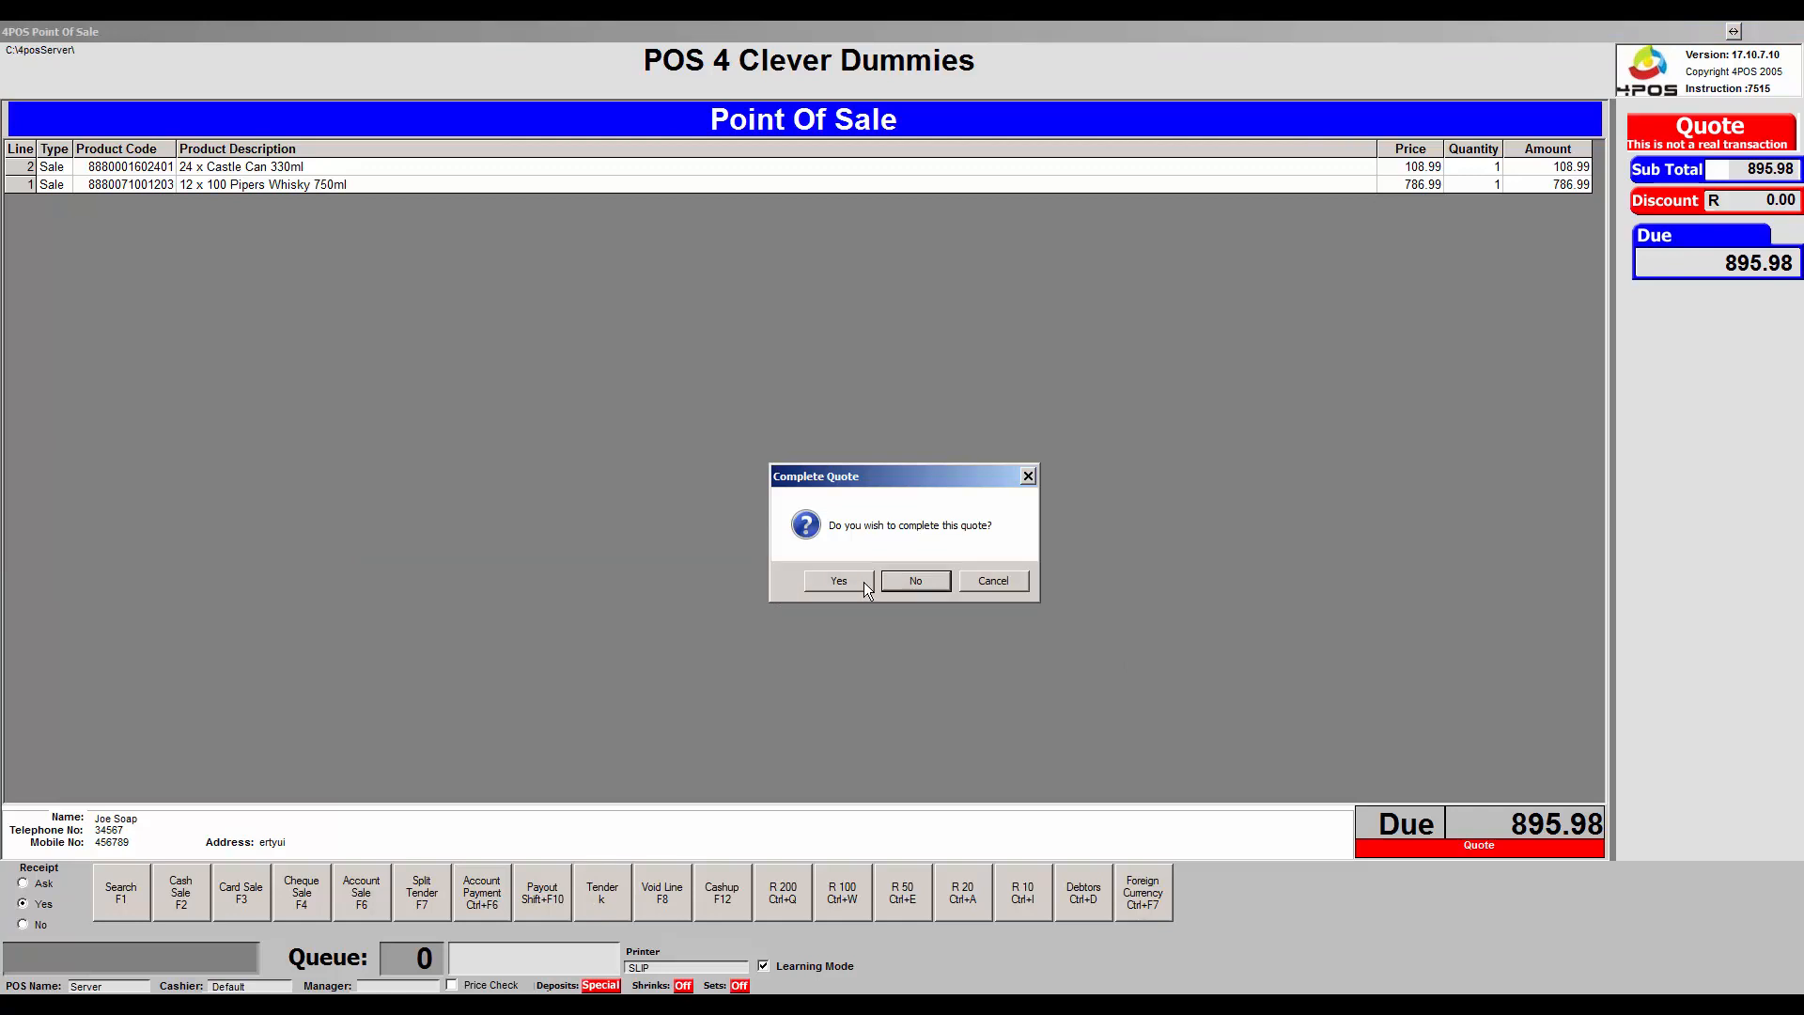
left_click(863, 580)
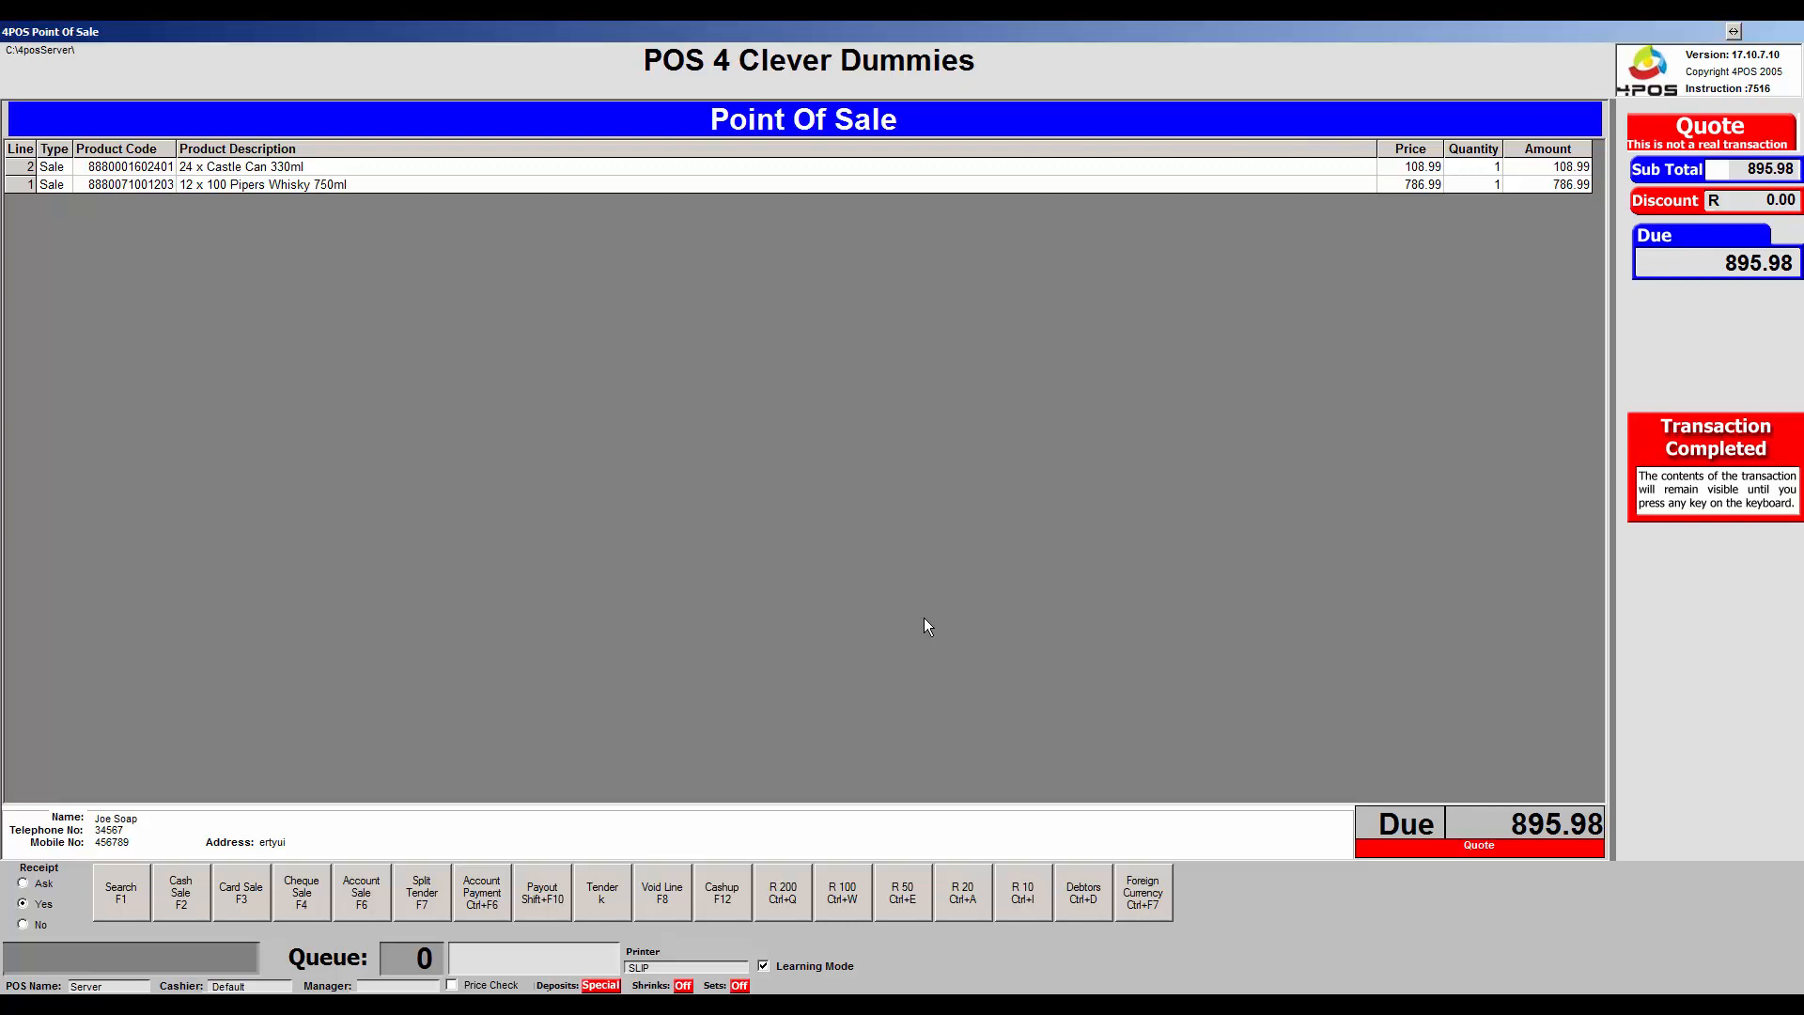
key("F1")
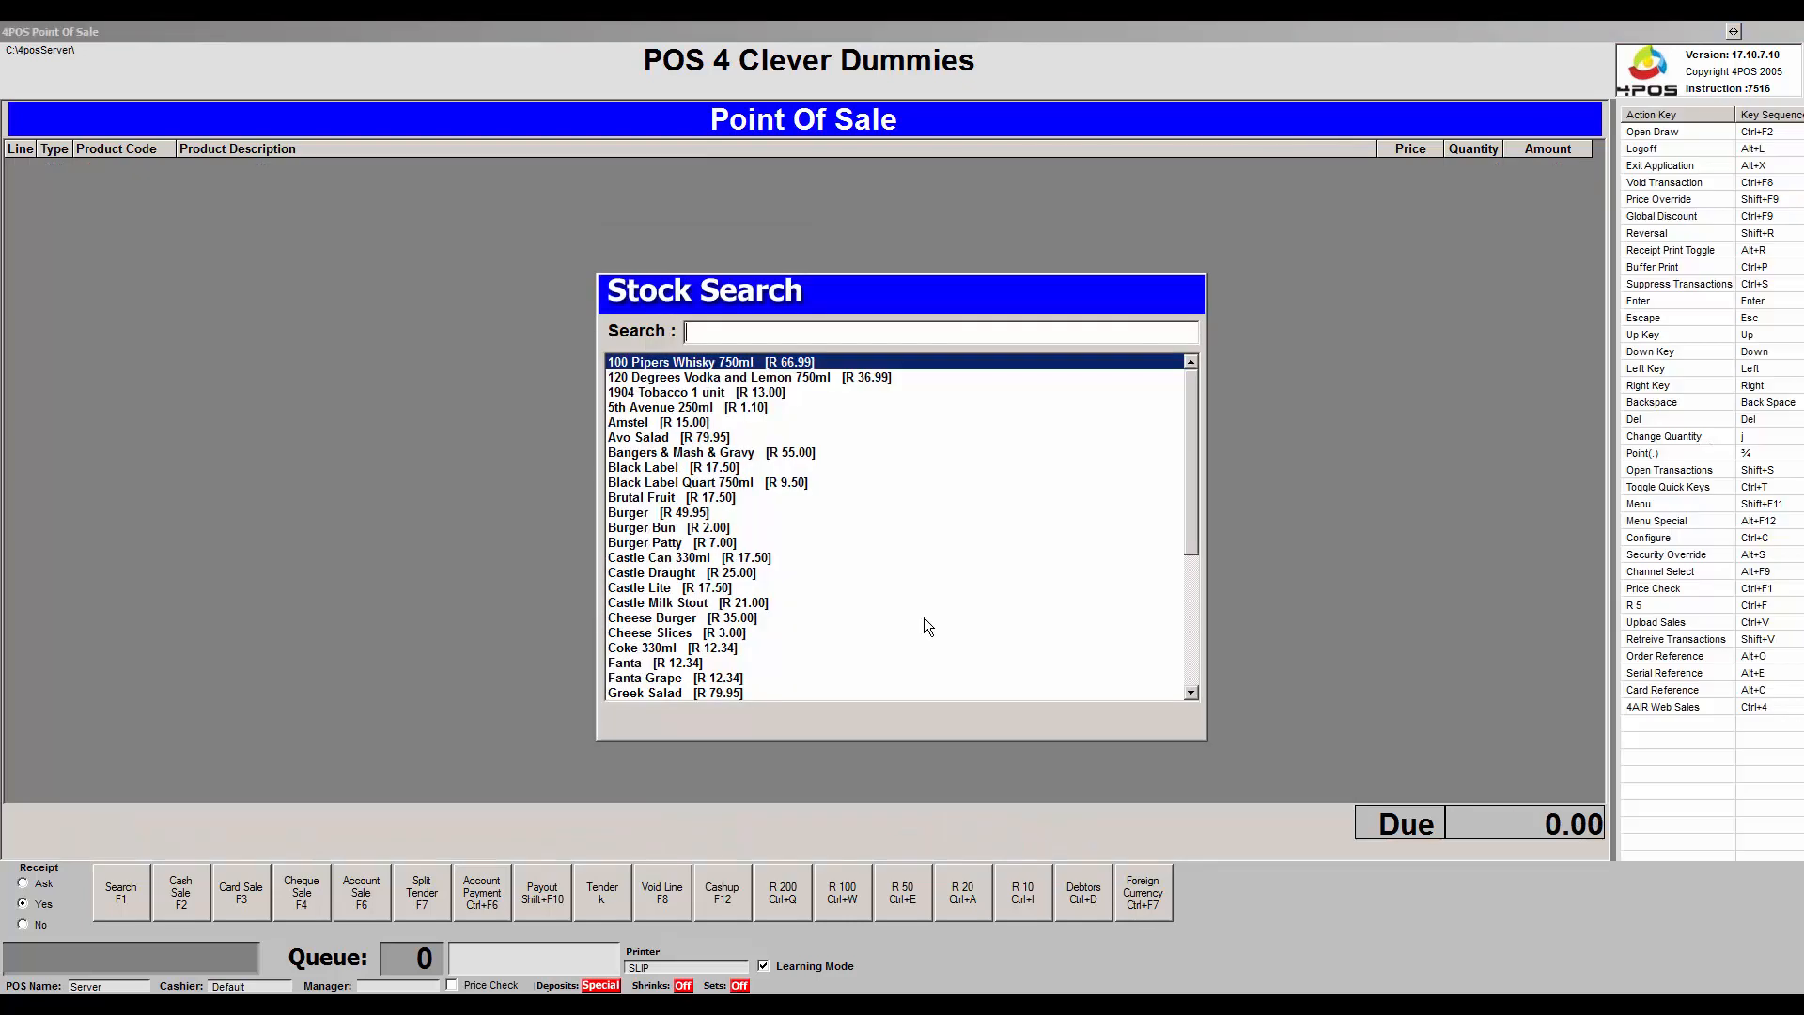
Sell one Avo Salad as a cash sale, tendering 80.00, and clear the completed sale.
key("Down")
key("Down")
key("Down")
key("Down")
key("Down")
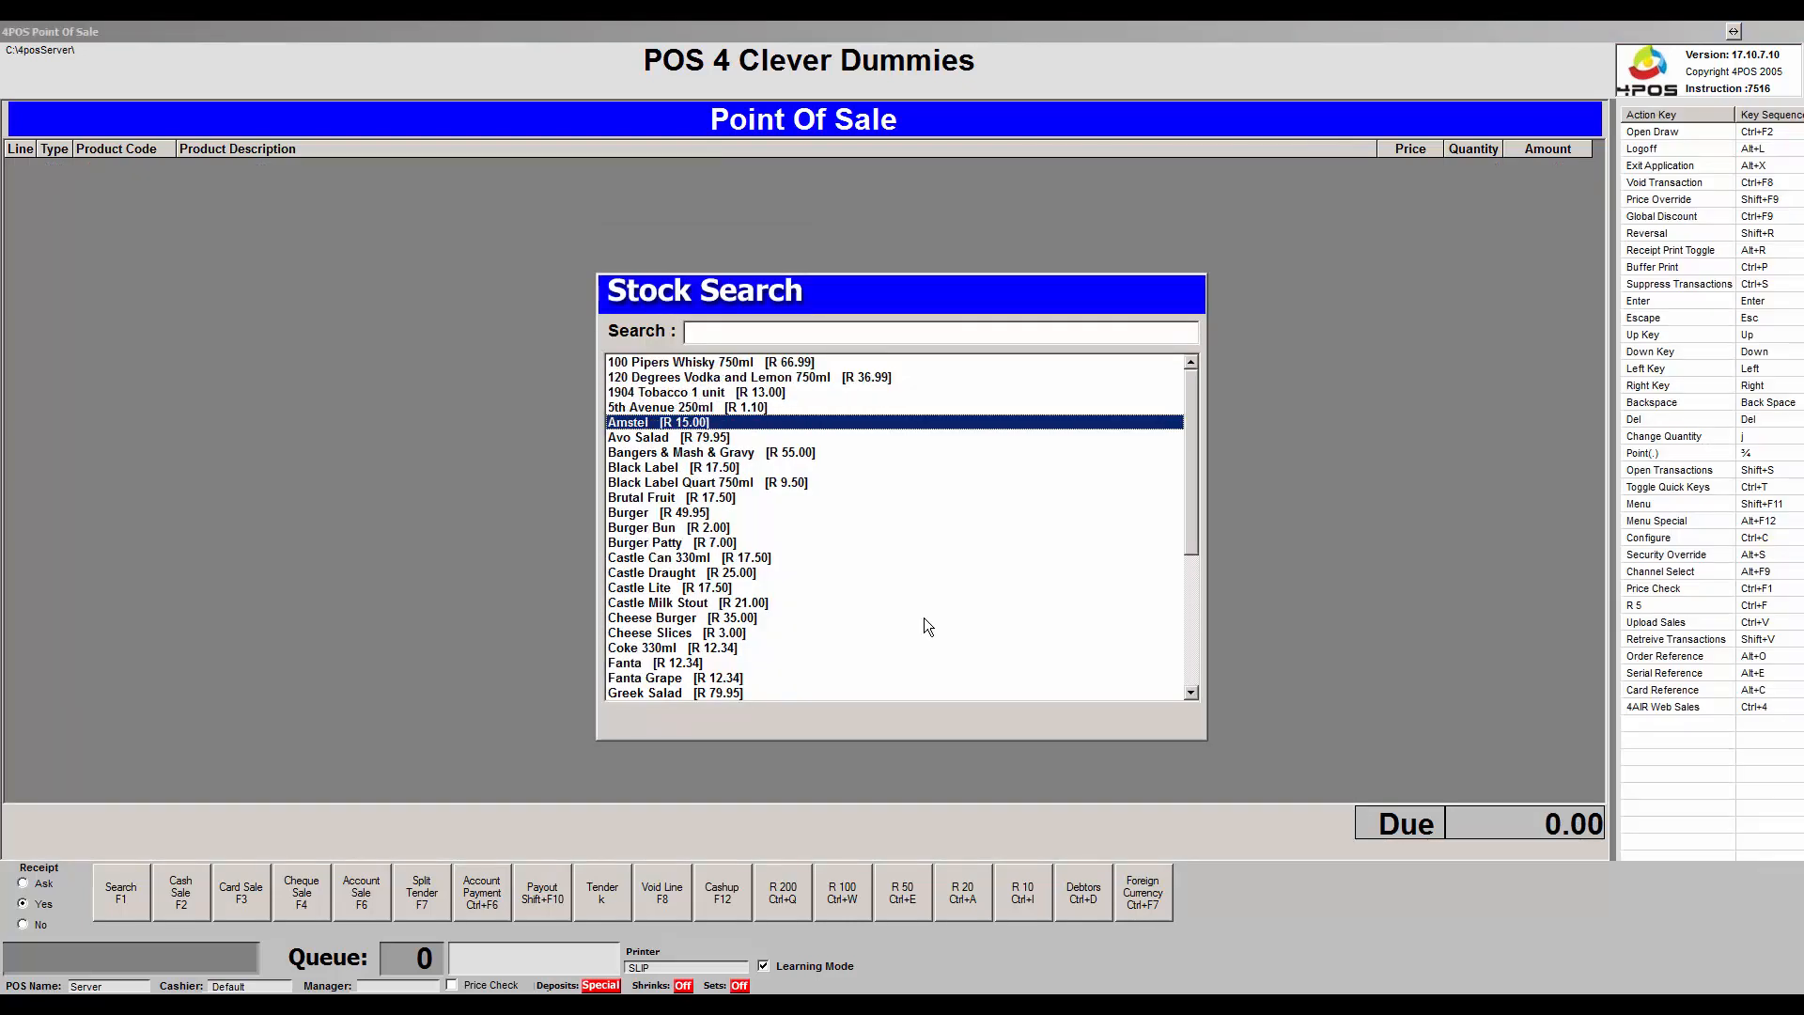
key("Return")
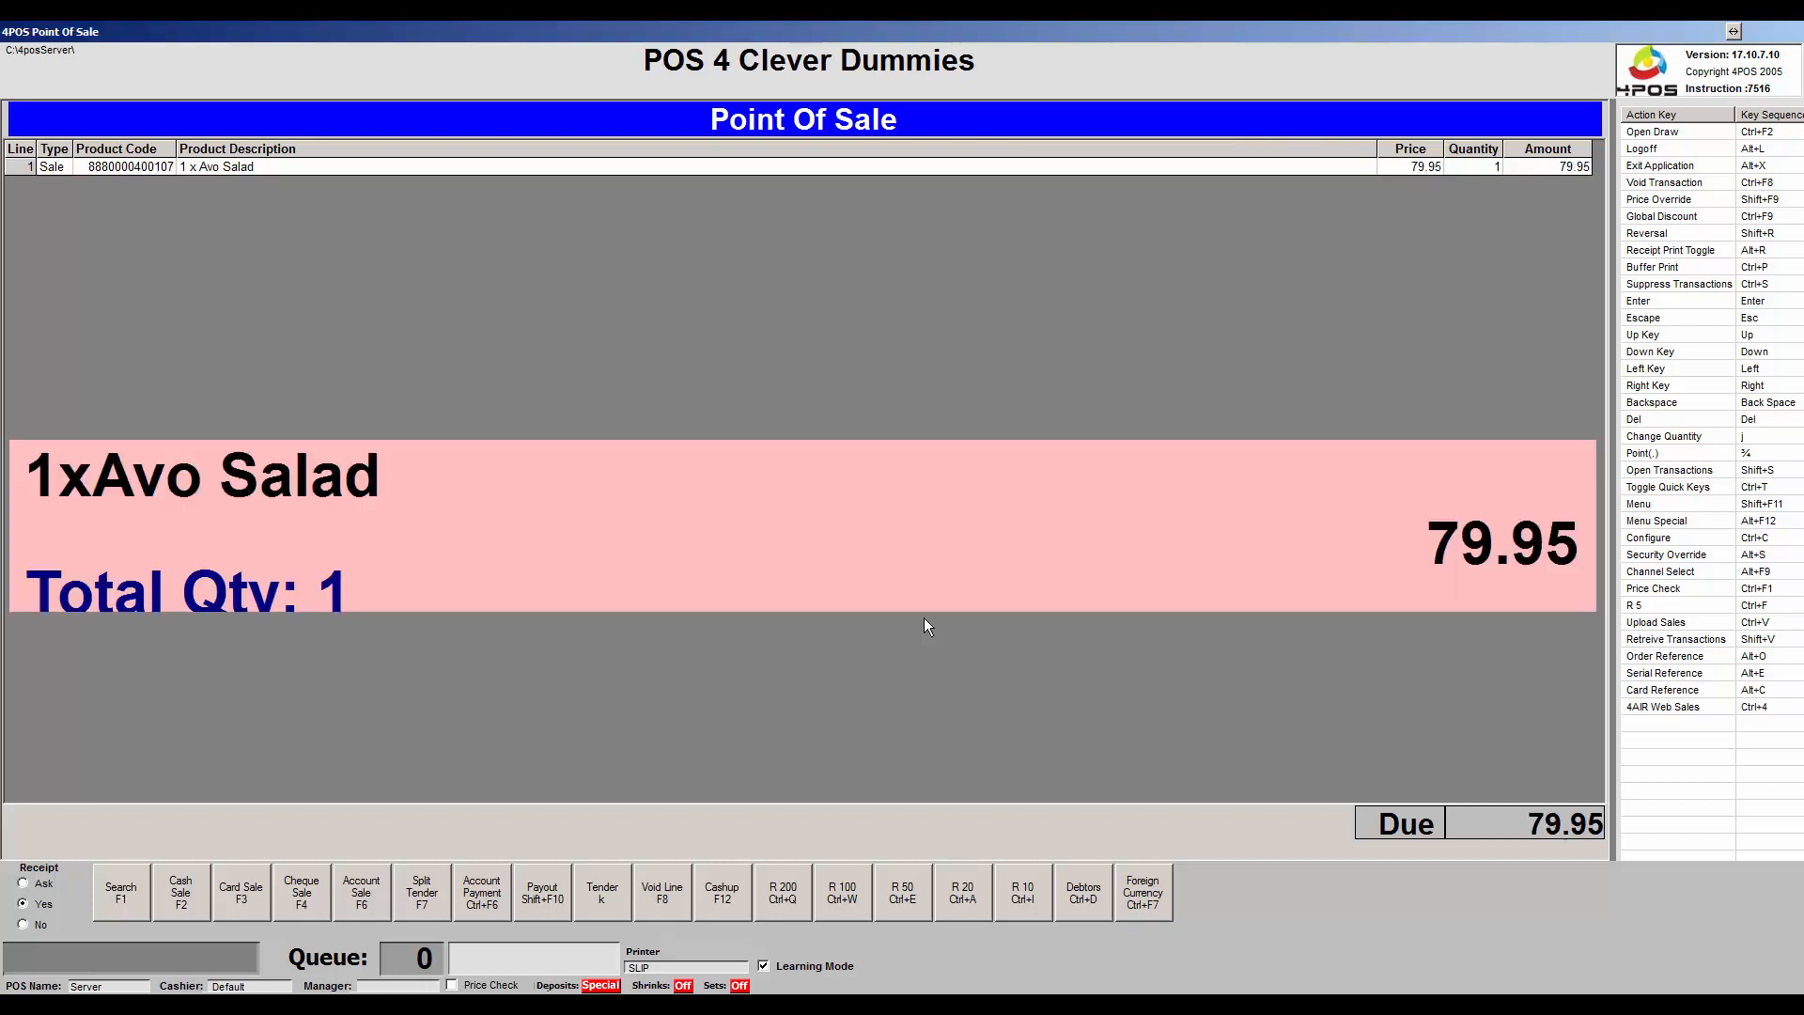
key("F2")
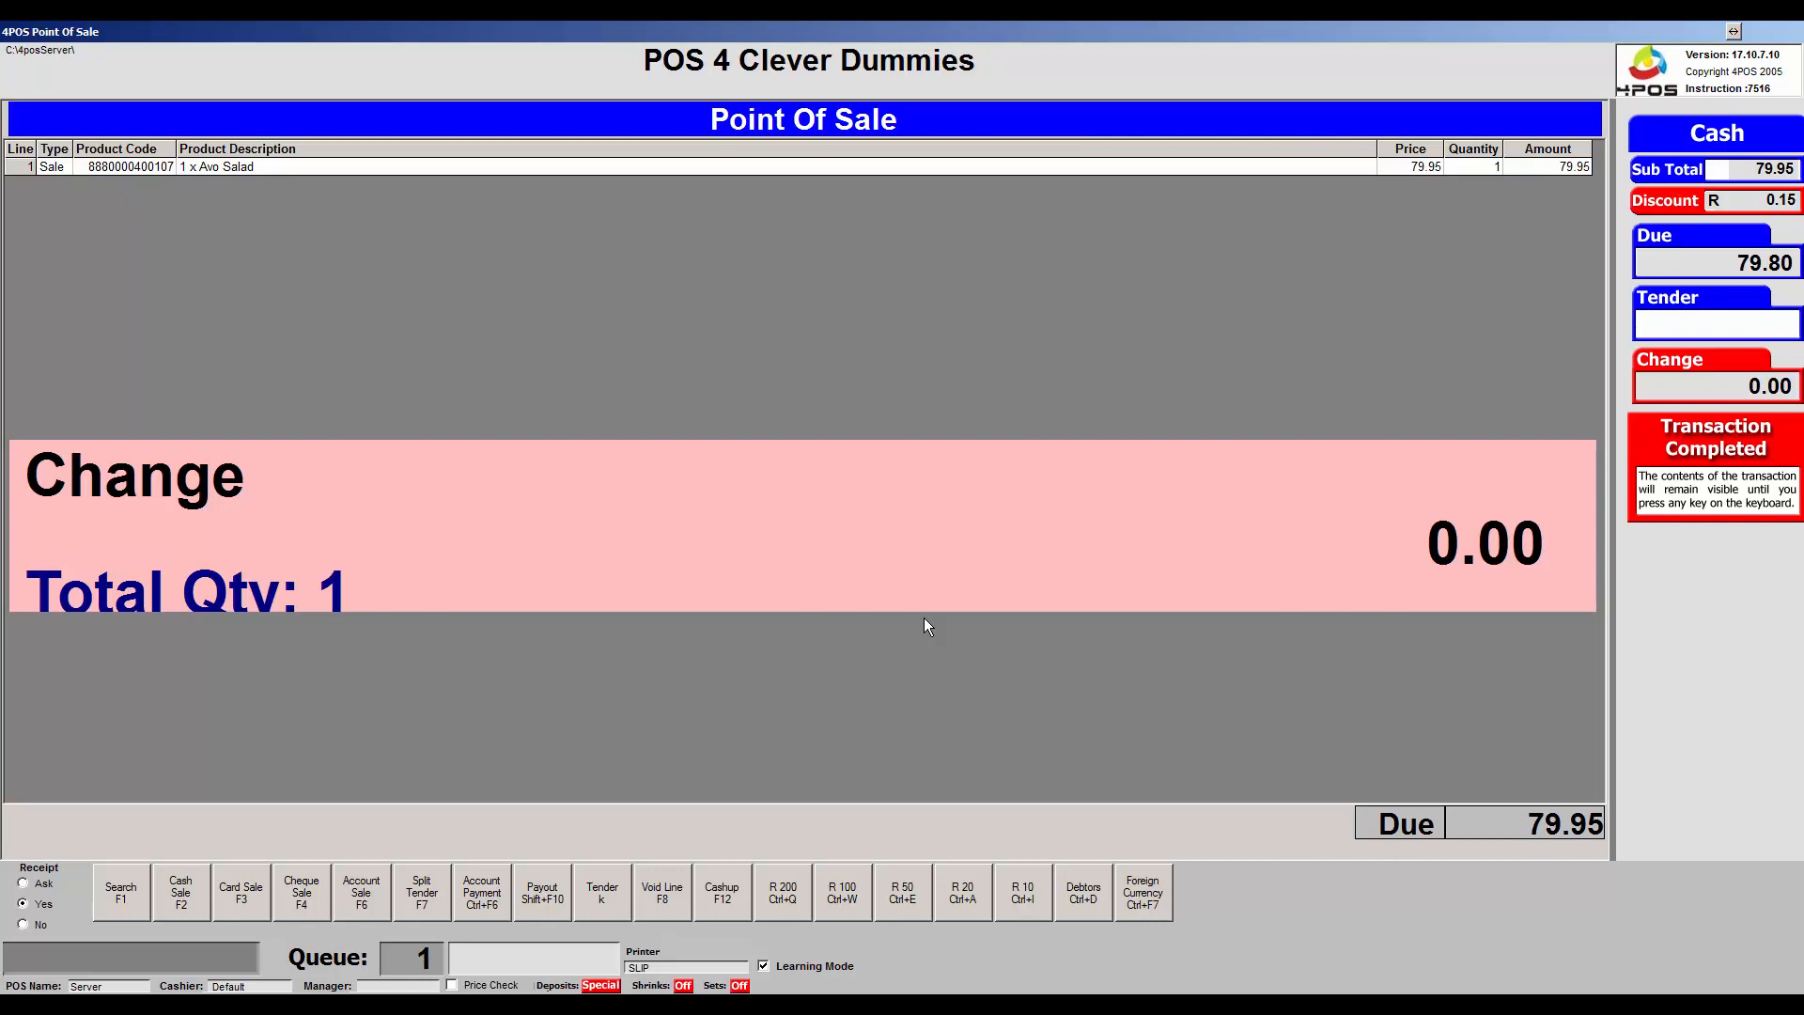
type("8000")
left_click(183, 894)
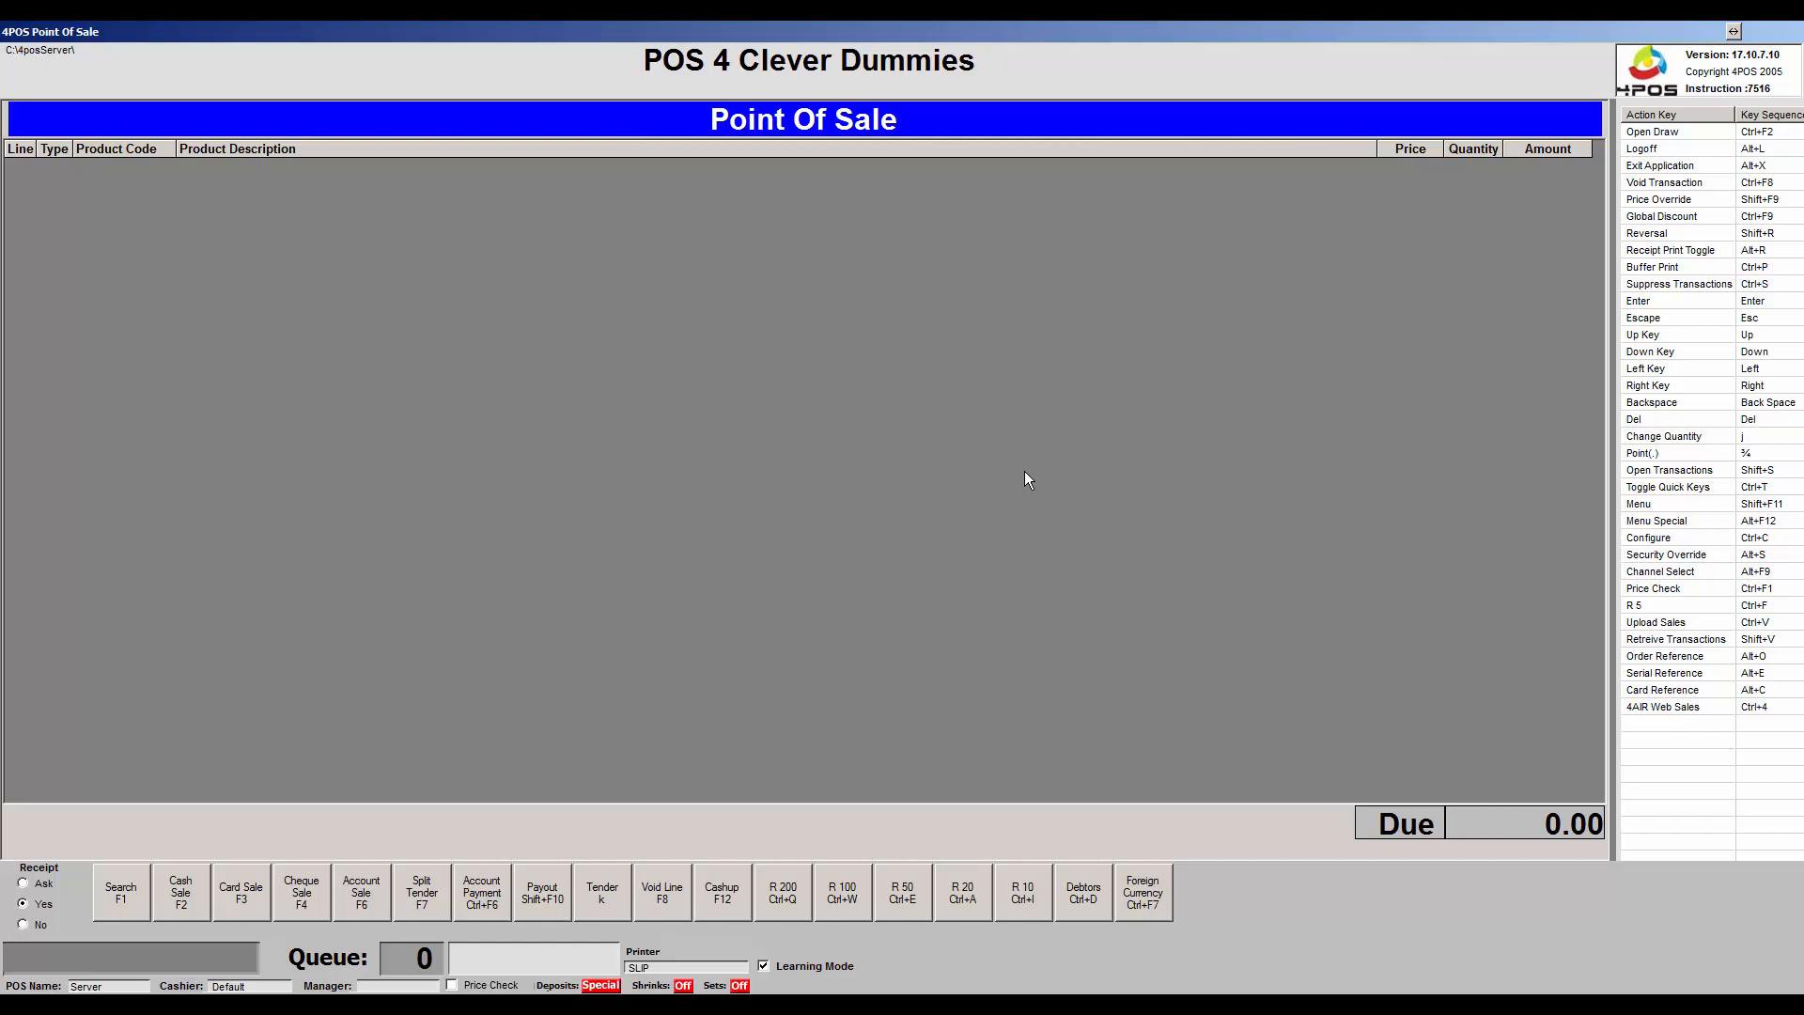
Retrieve the saved 895.98 quote from the Menu, previewing its print before loading it.
key("shift+F11")
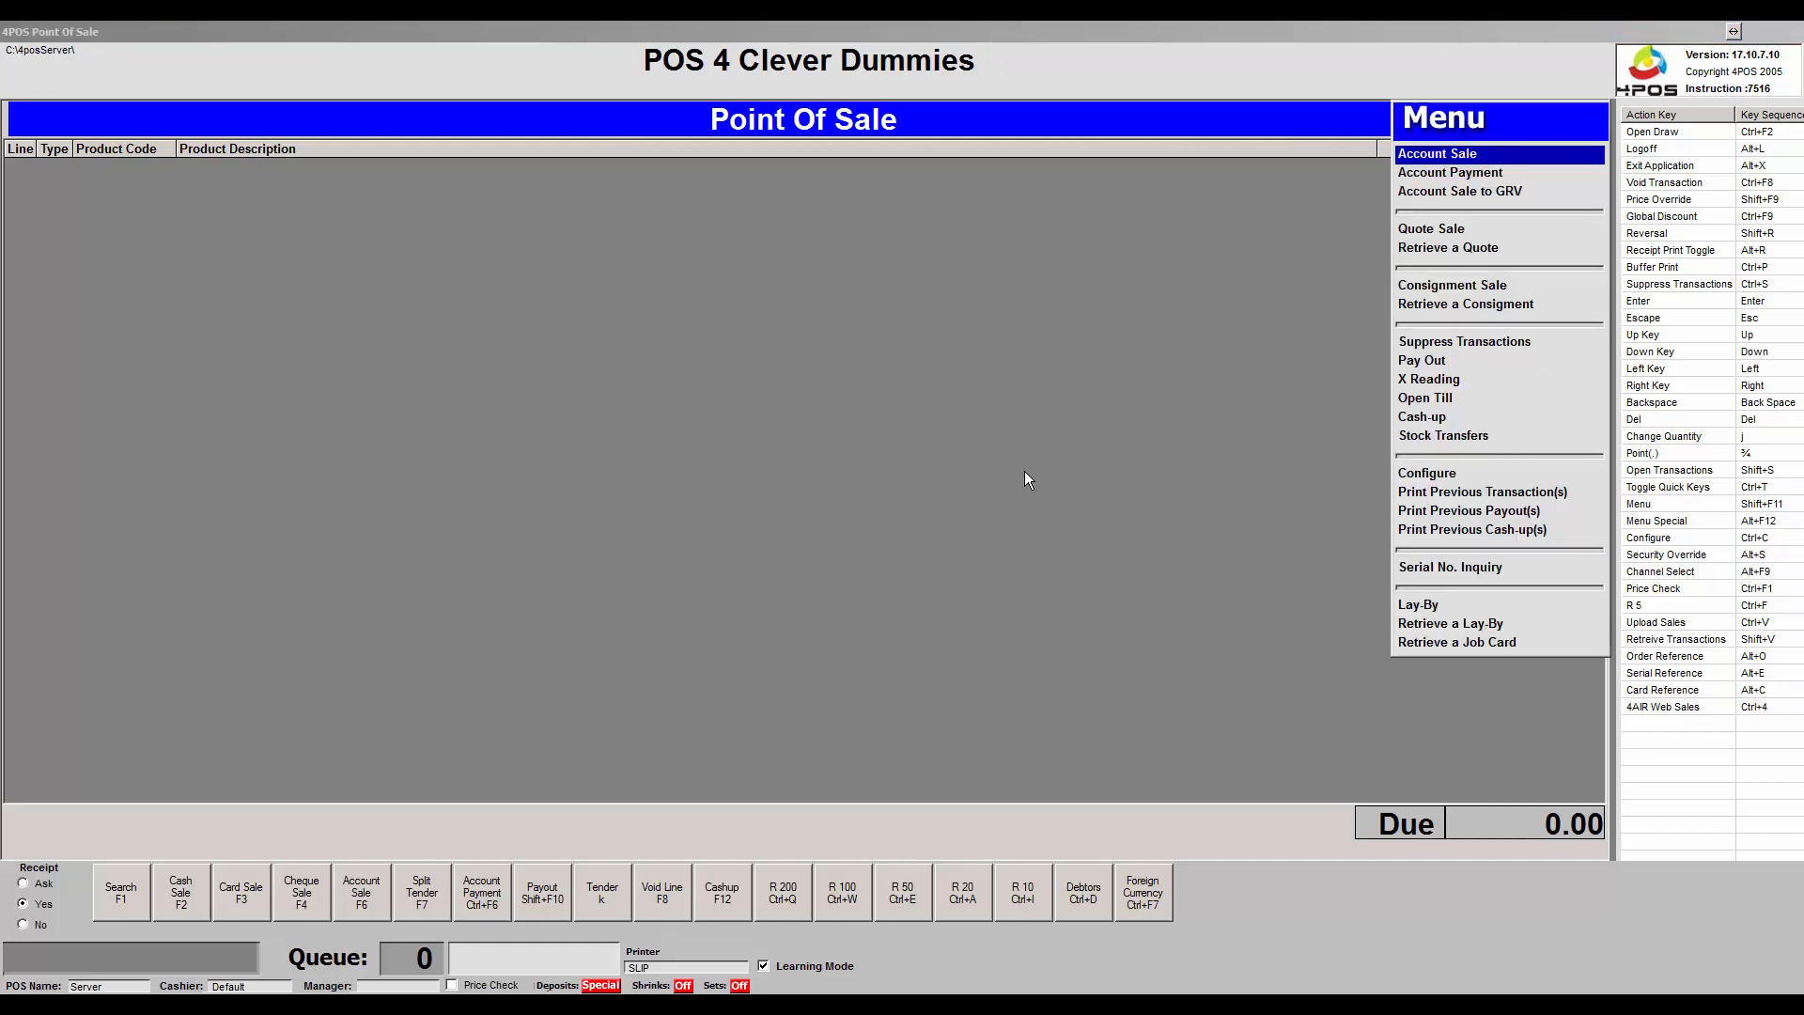
key("Down")
key("Down")
key("Down")
key("Down")
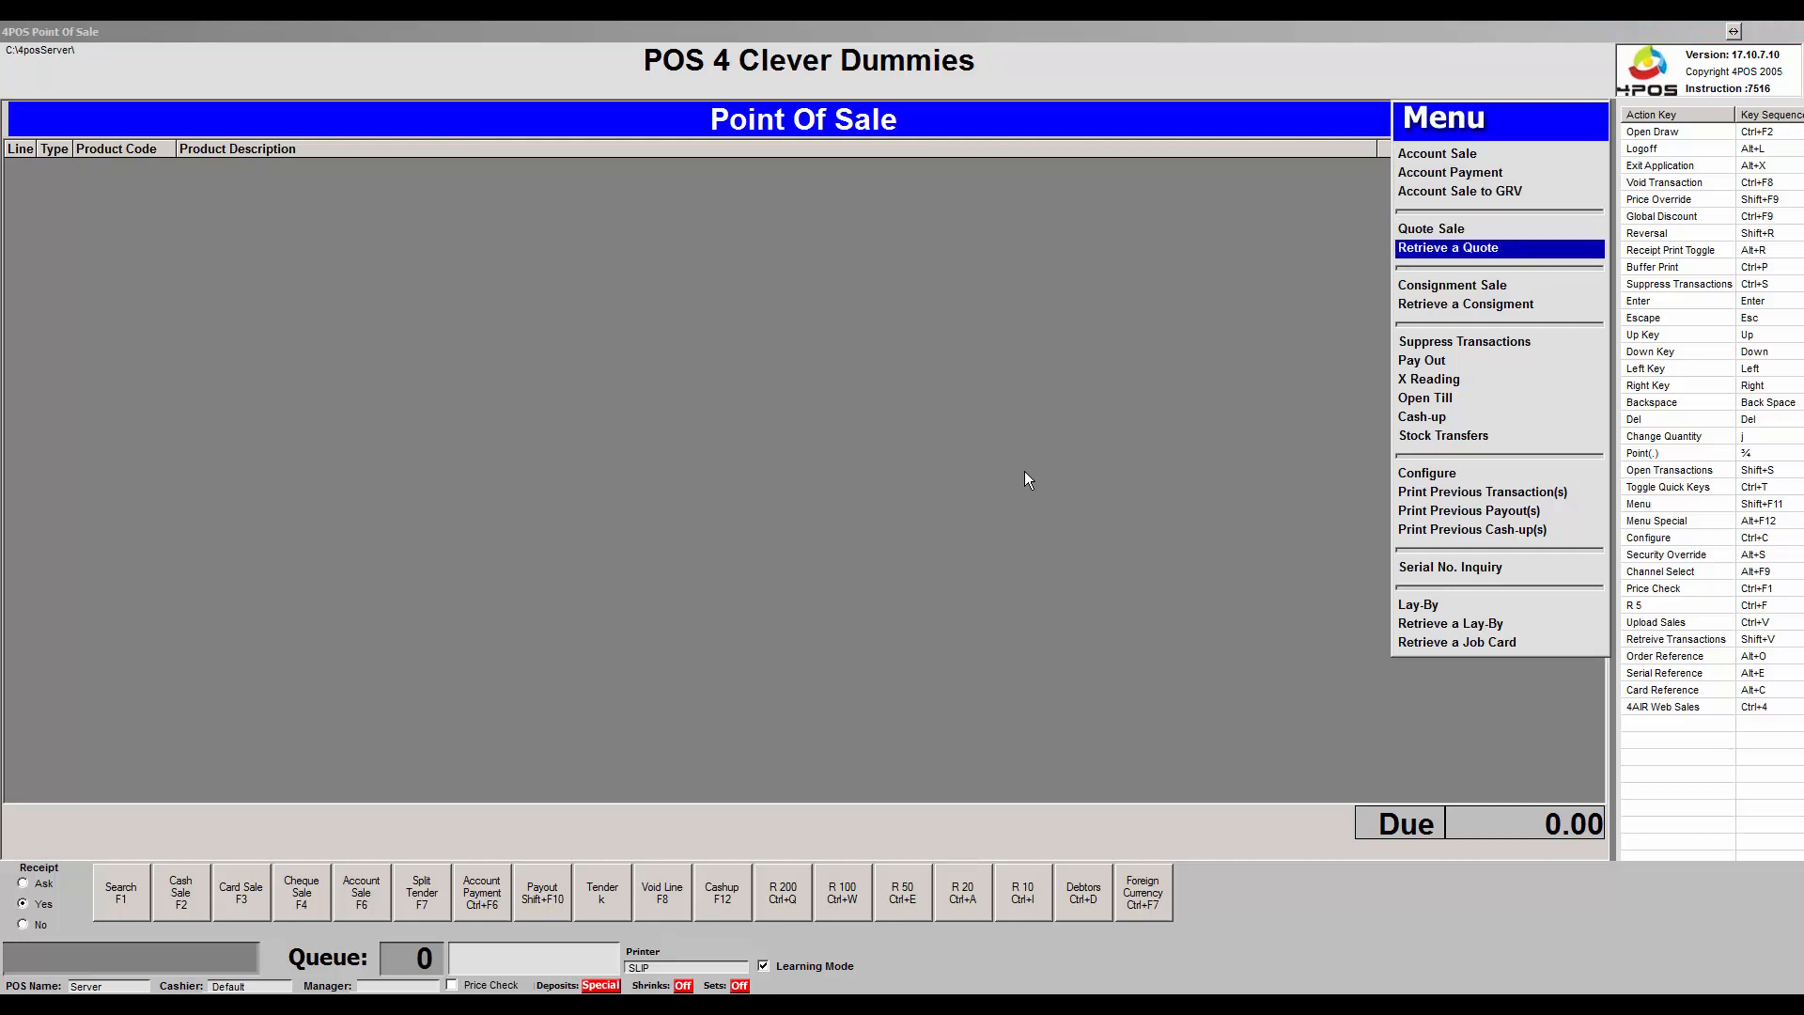
key("Return")
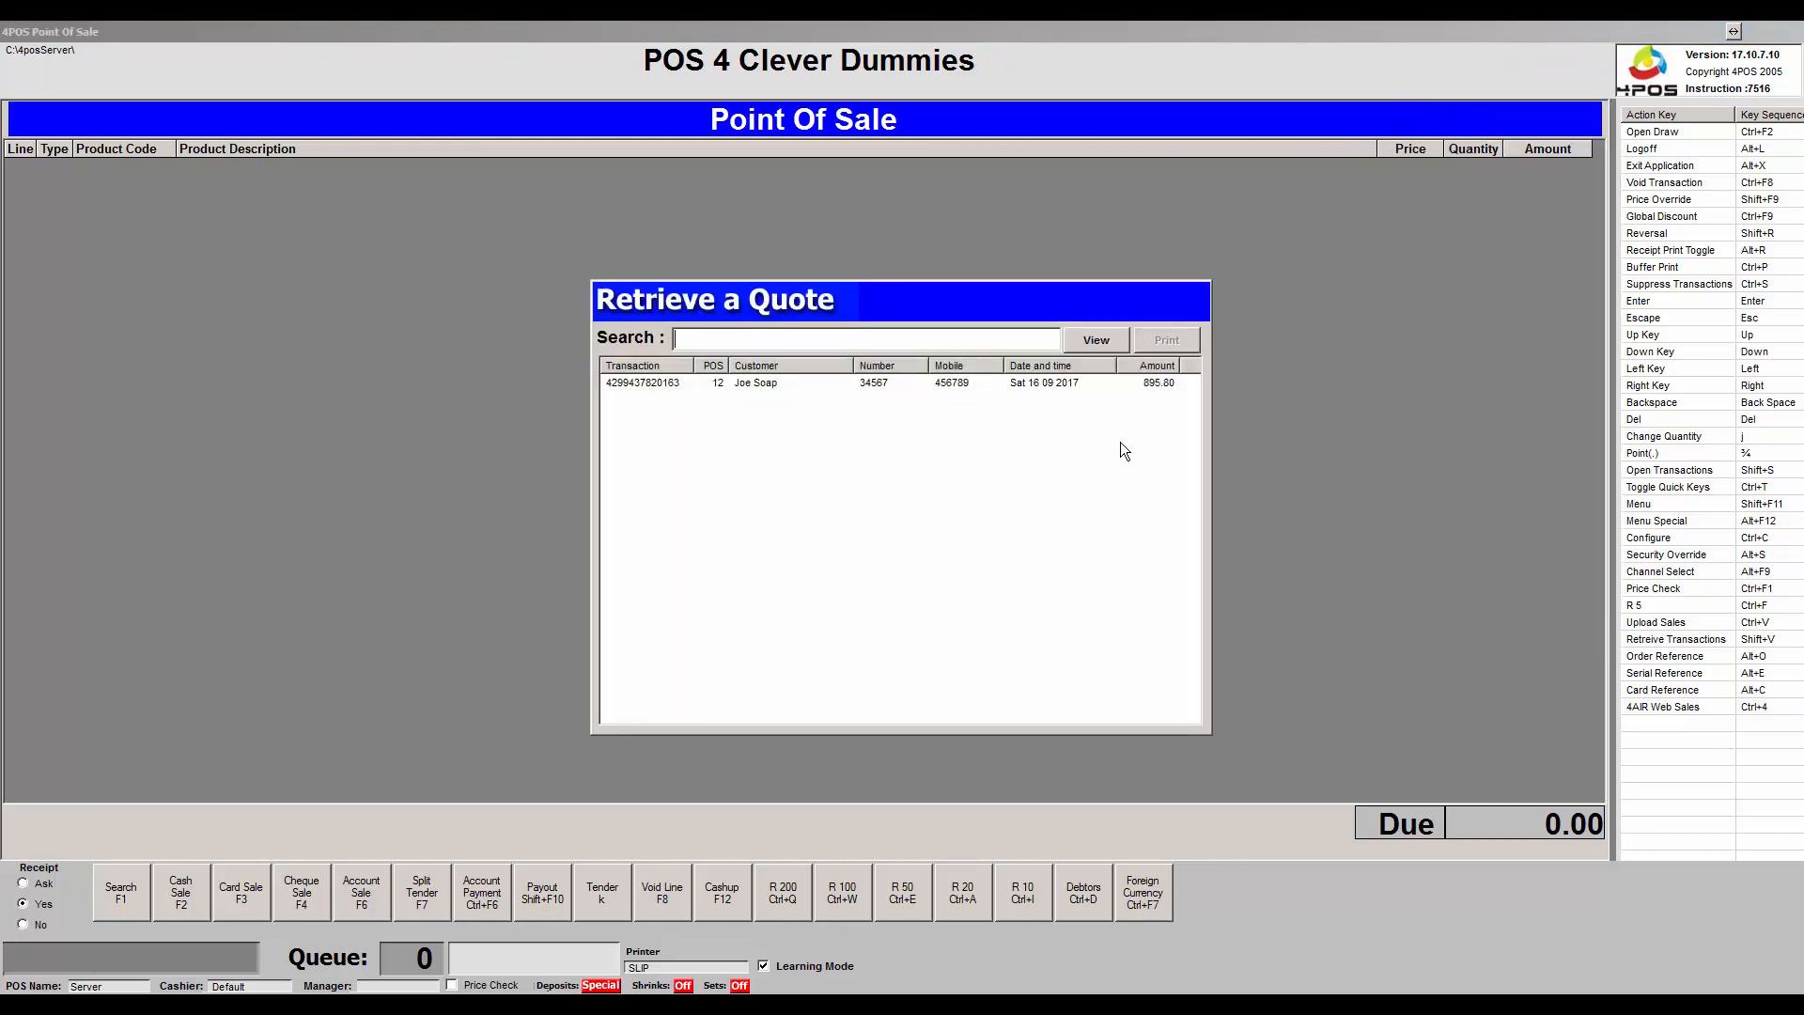
left_click(640, 382)
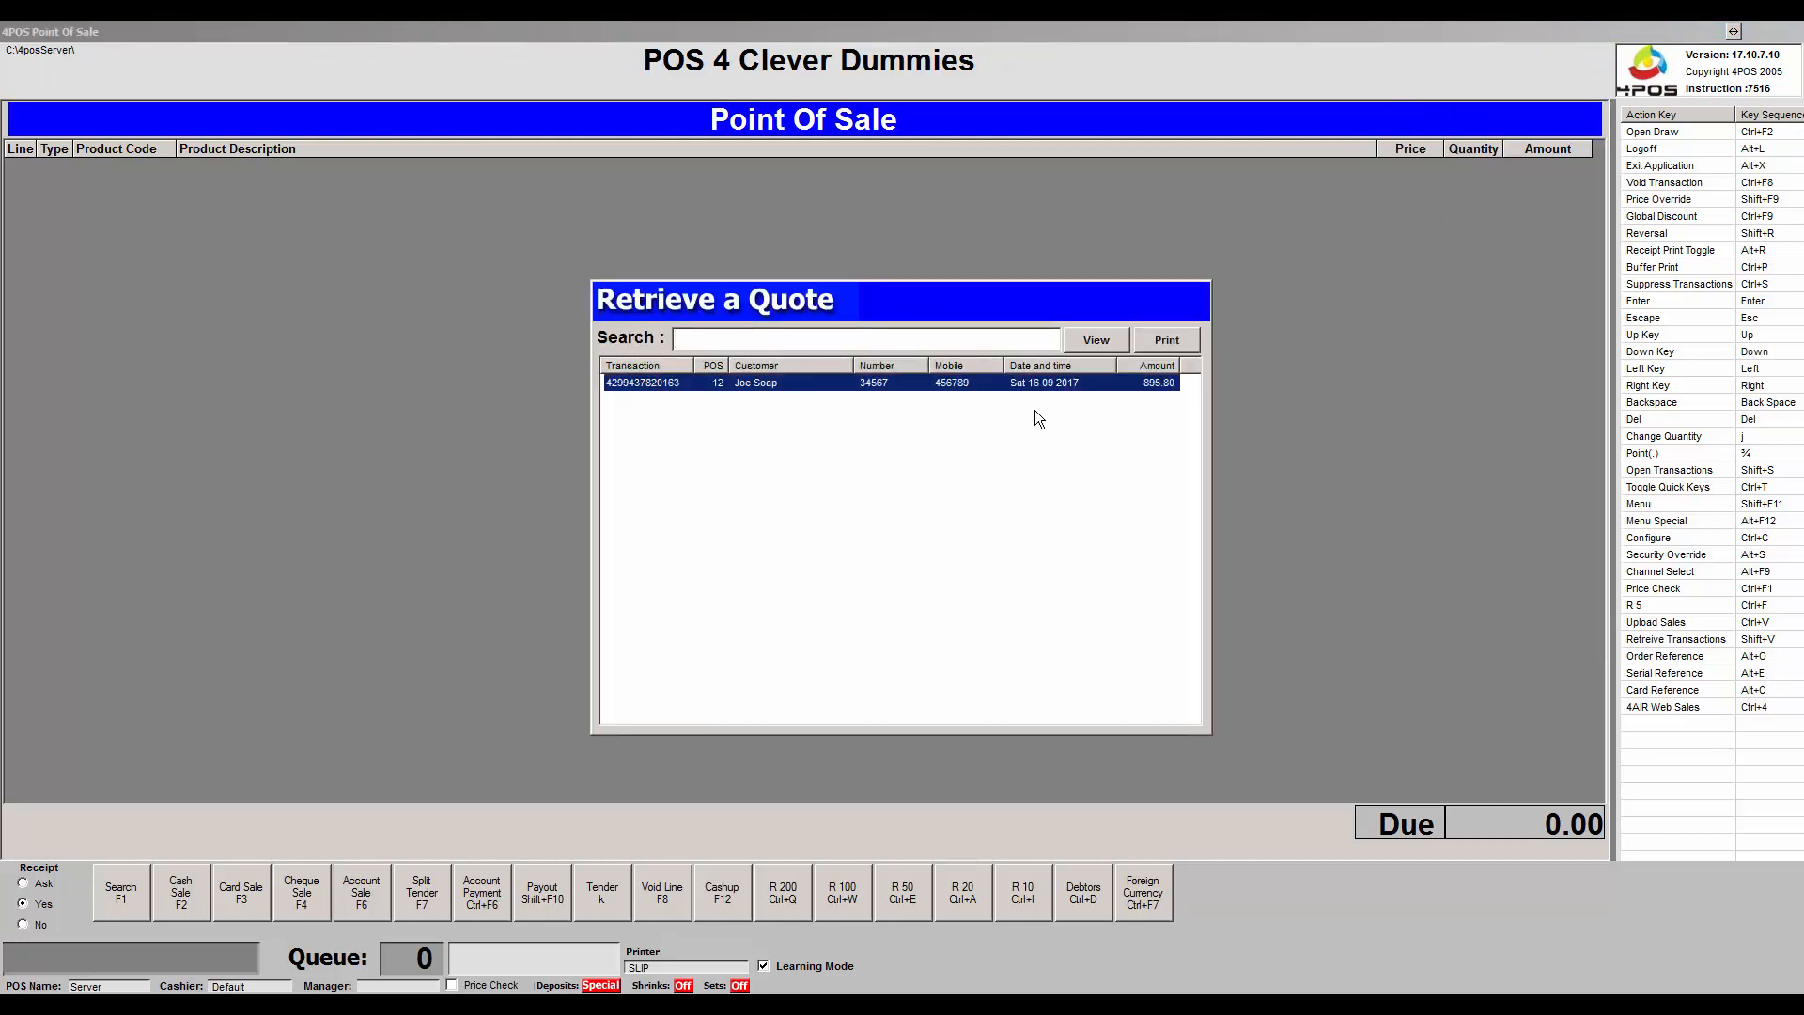
left_click(1111, 340)
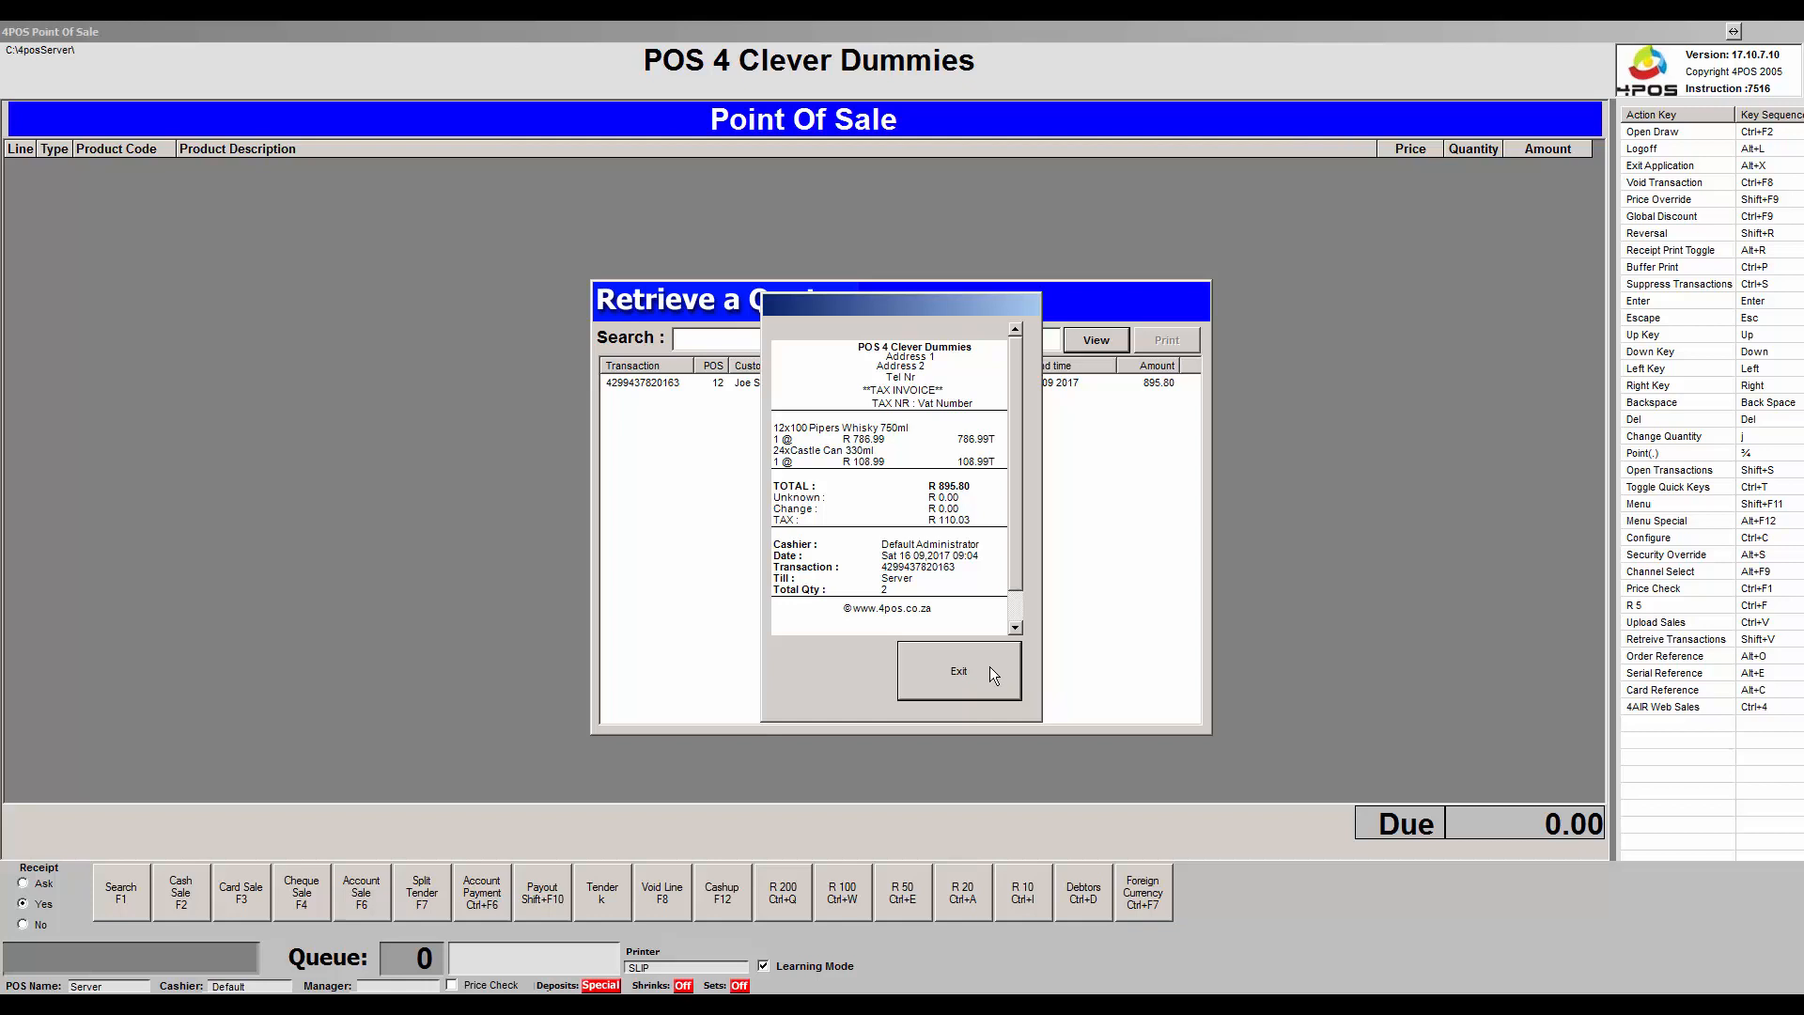
left_click(990, 672)
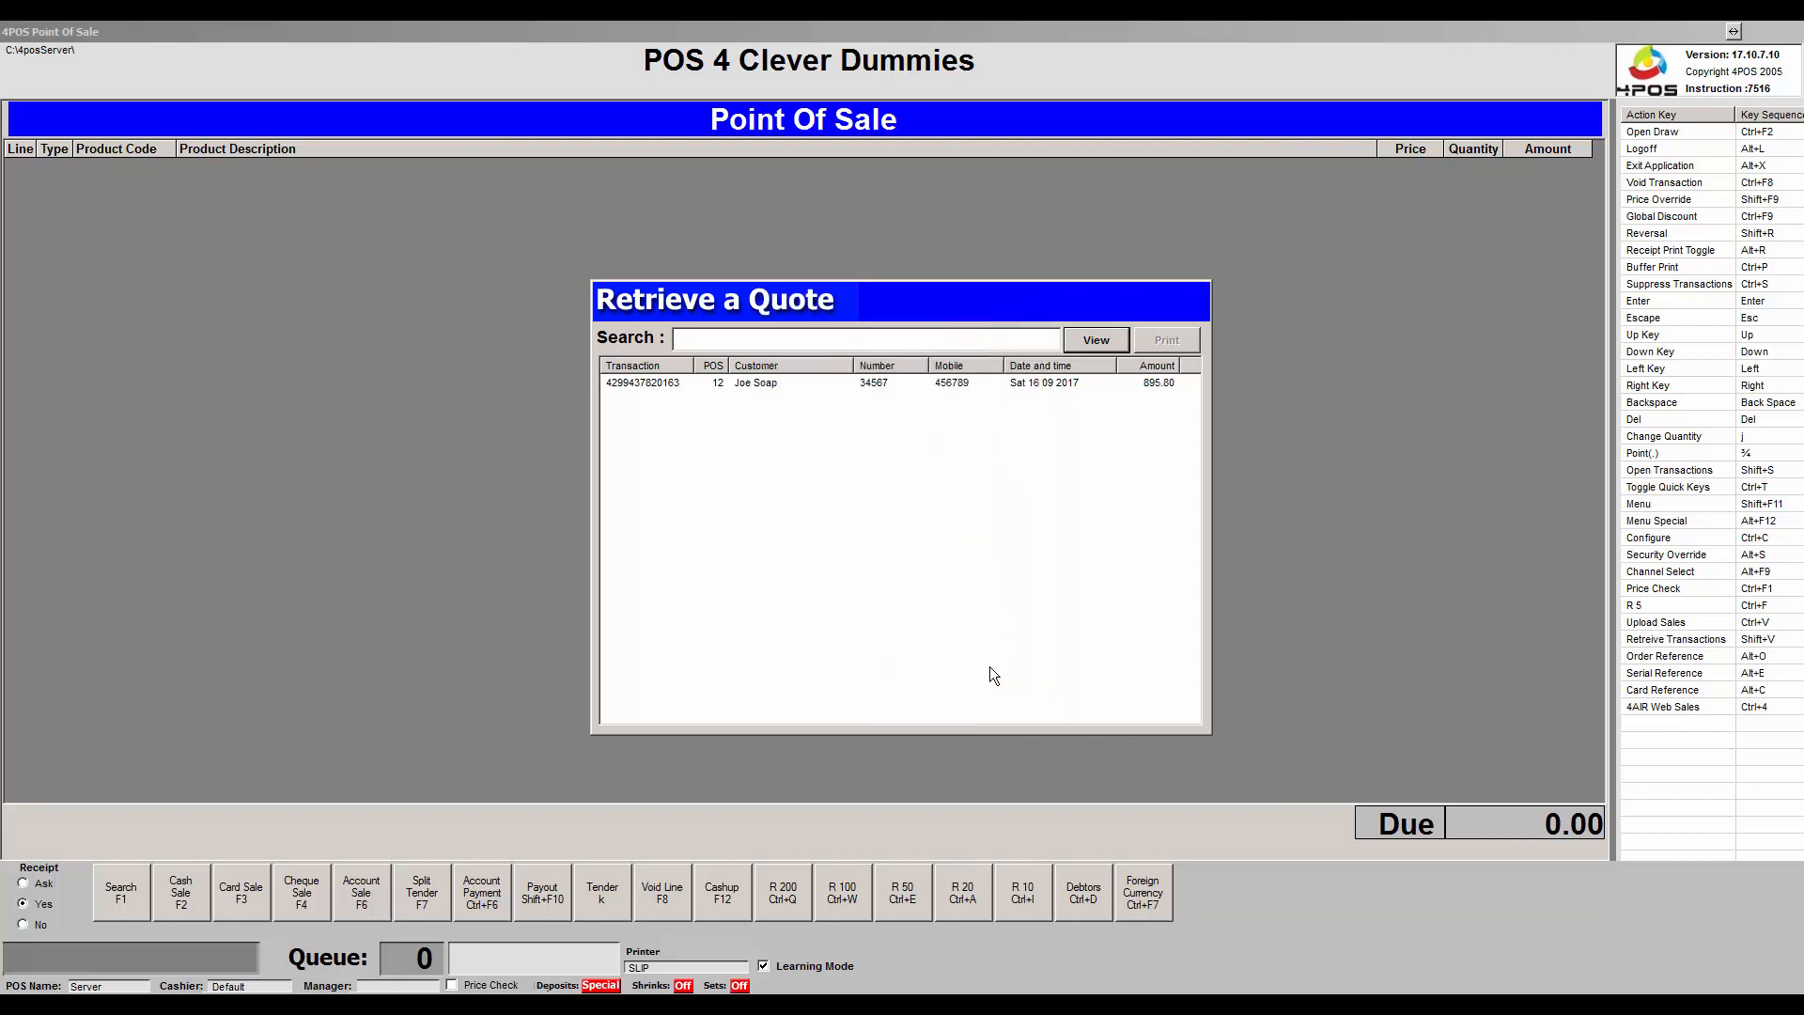
left_click(763, 384)
key("Return")
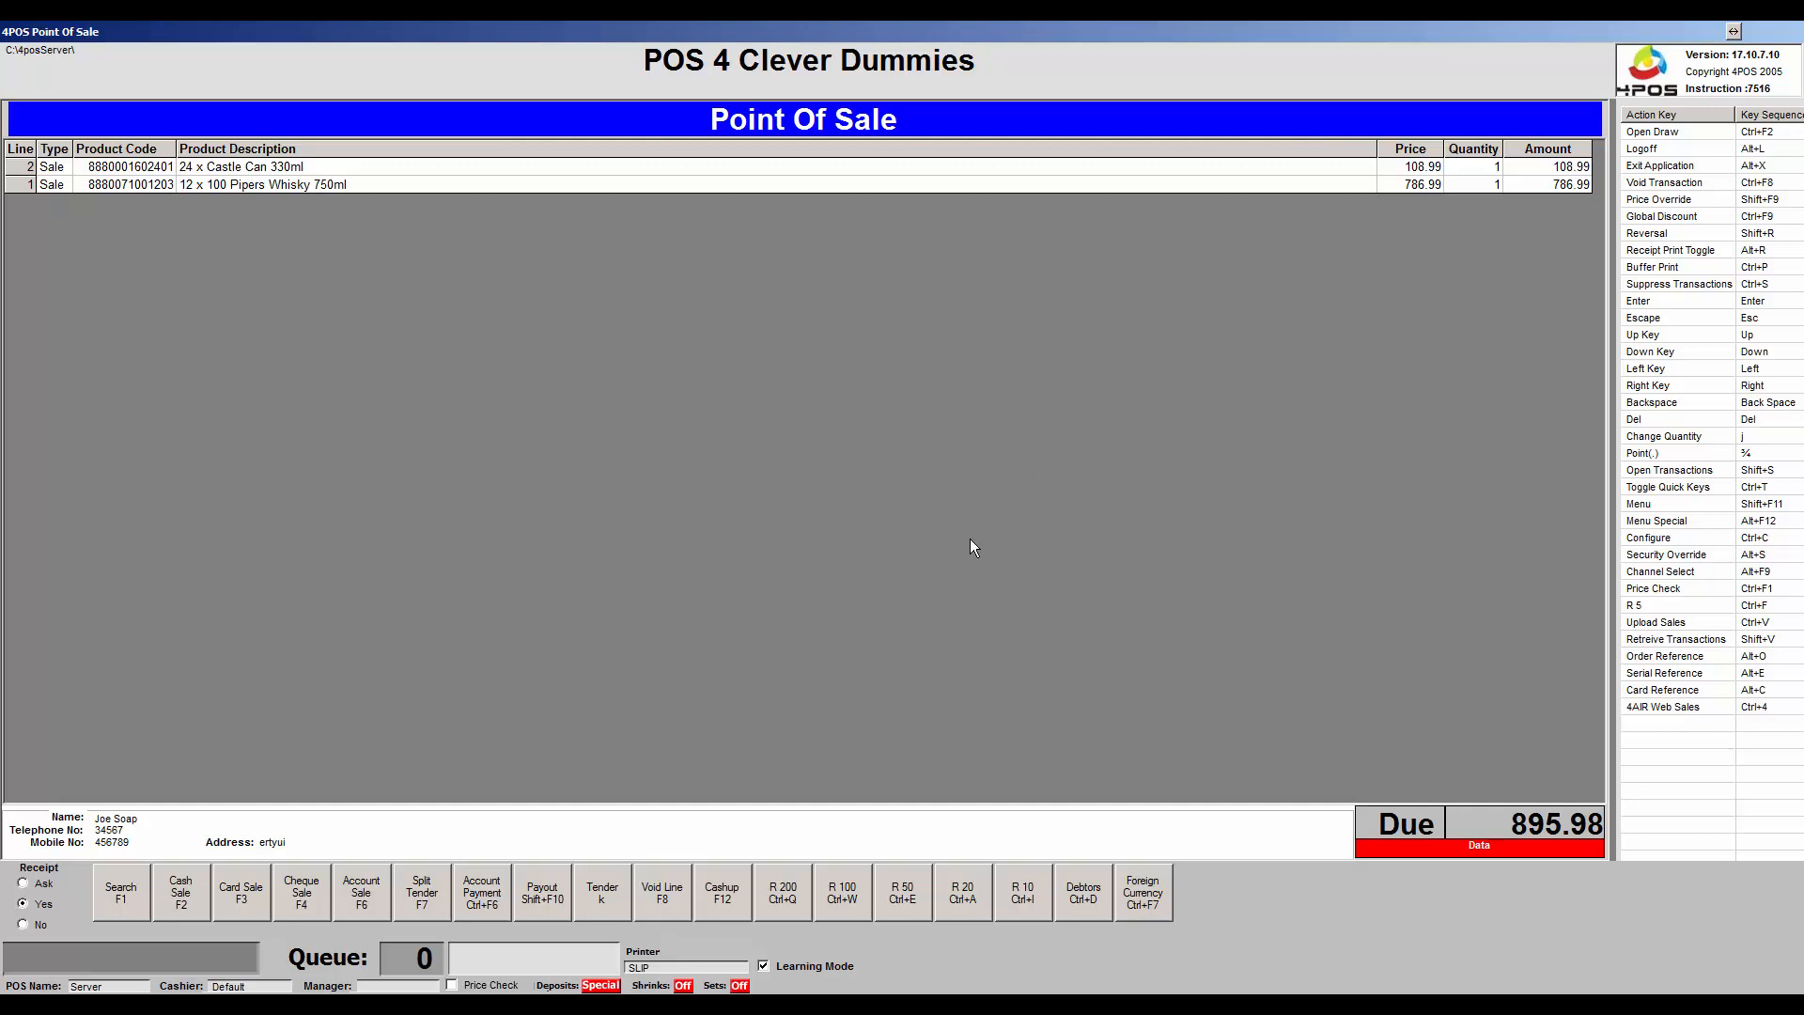
Take 900.00 cash for the 895.98 total, giving 4.20 change, then open the Menu.
left_click(603, 899)
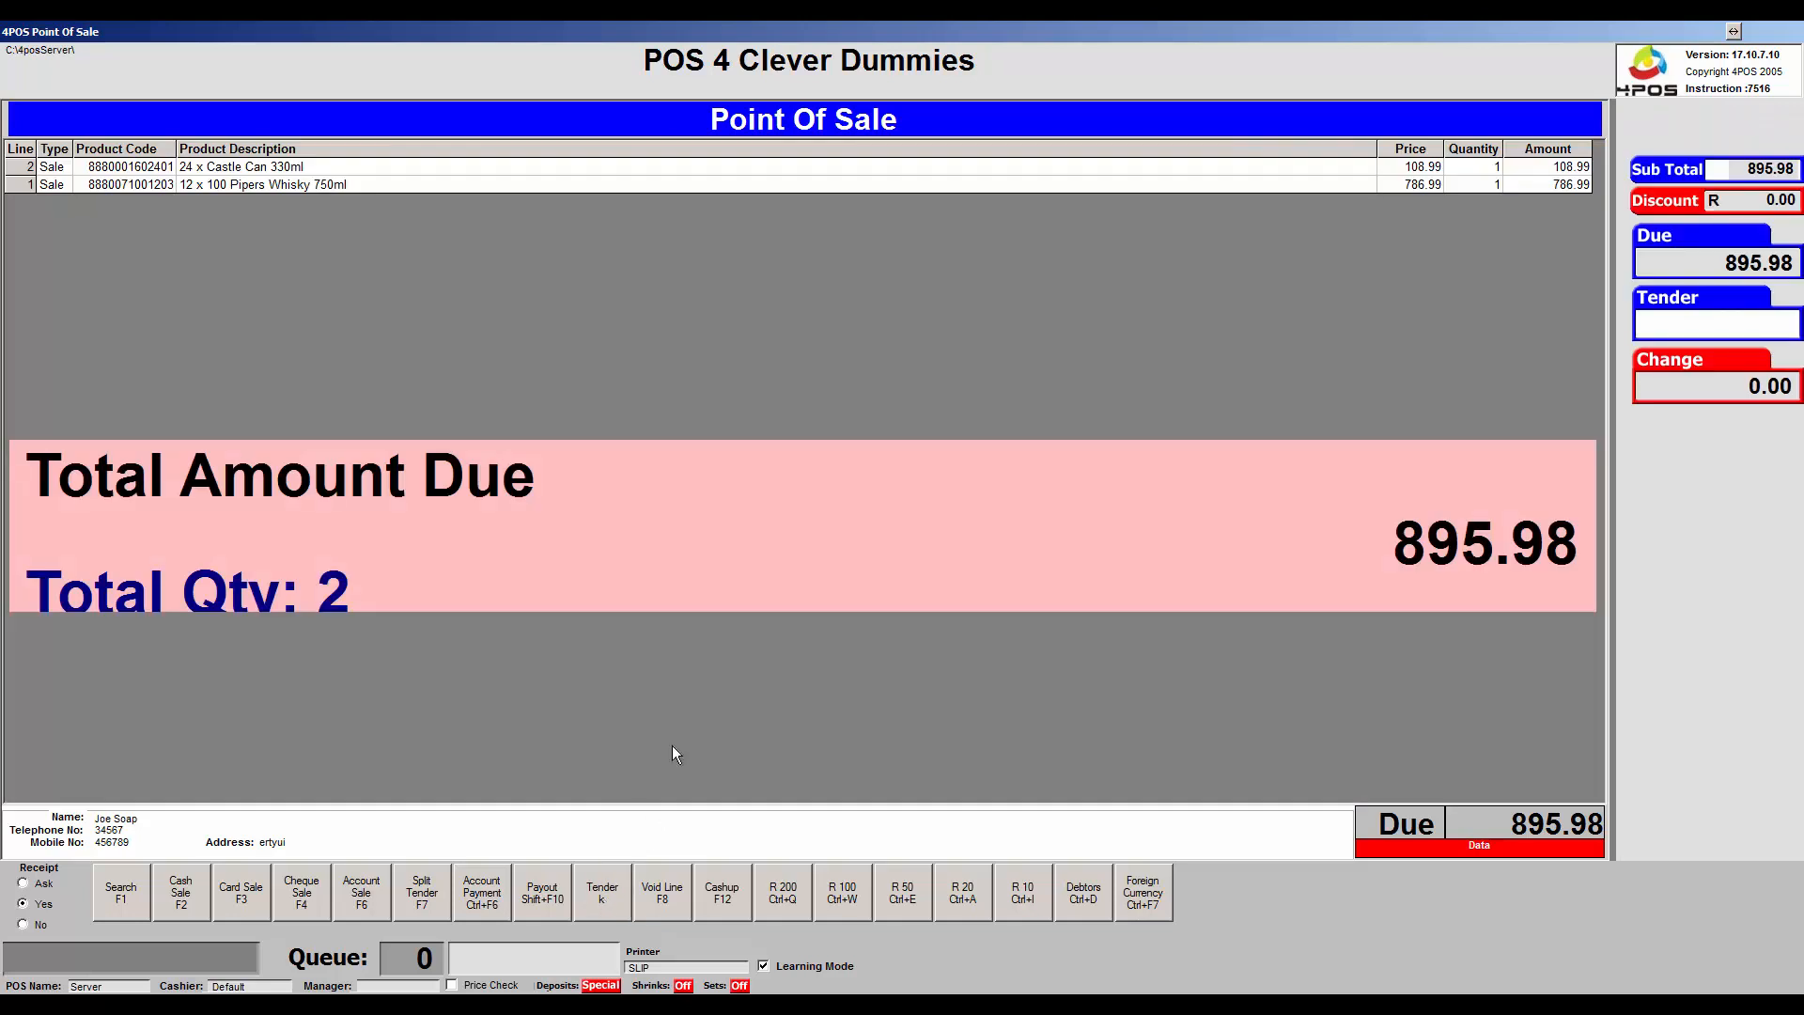
type("90000")
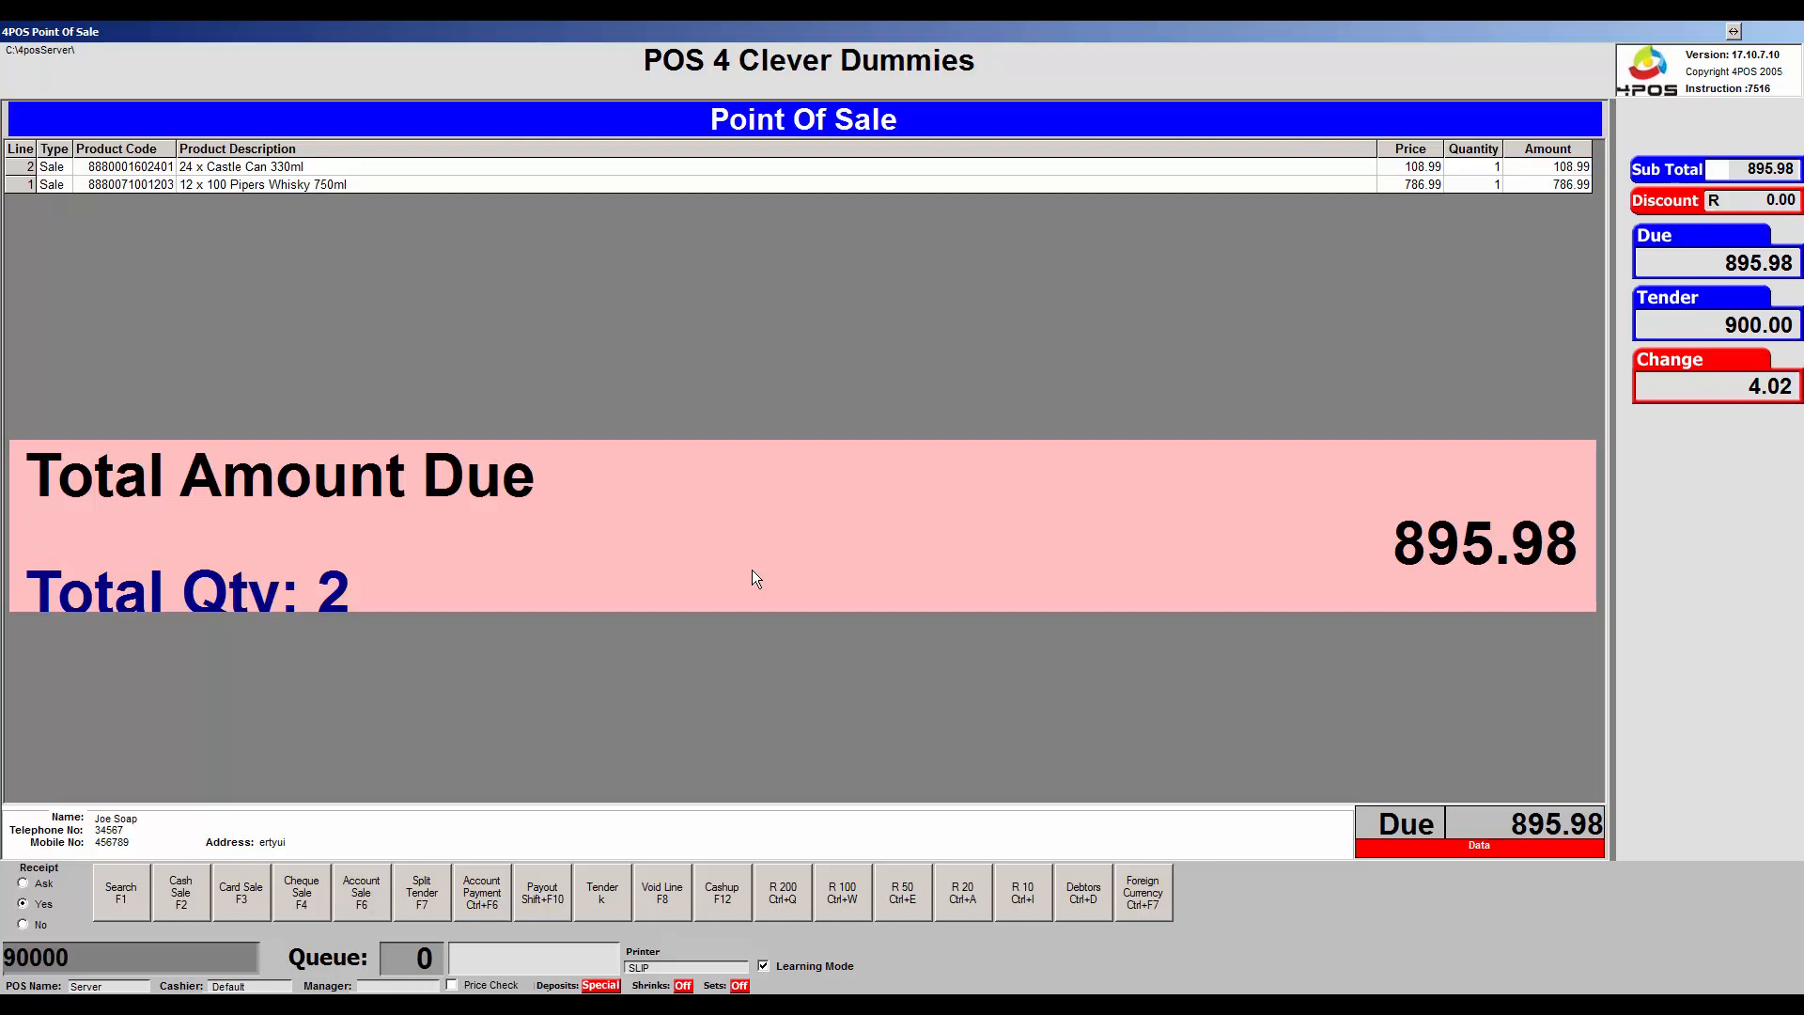
left_click(199, 889)
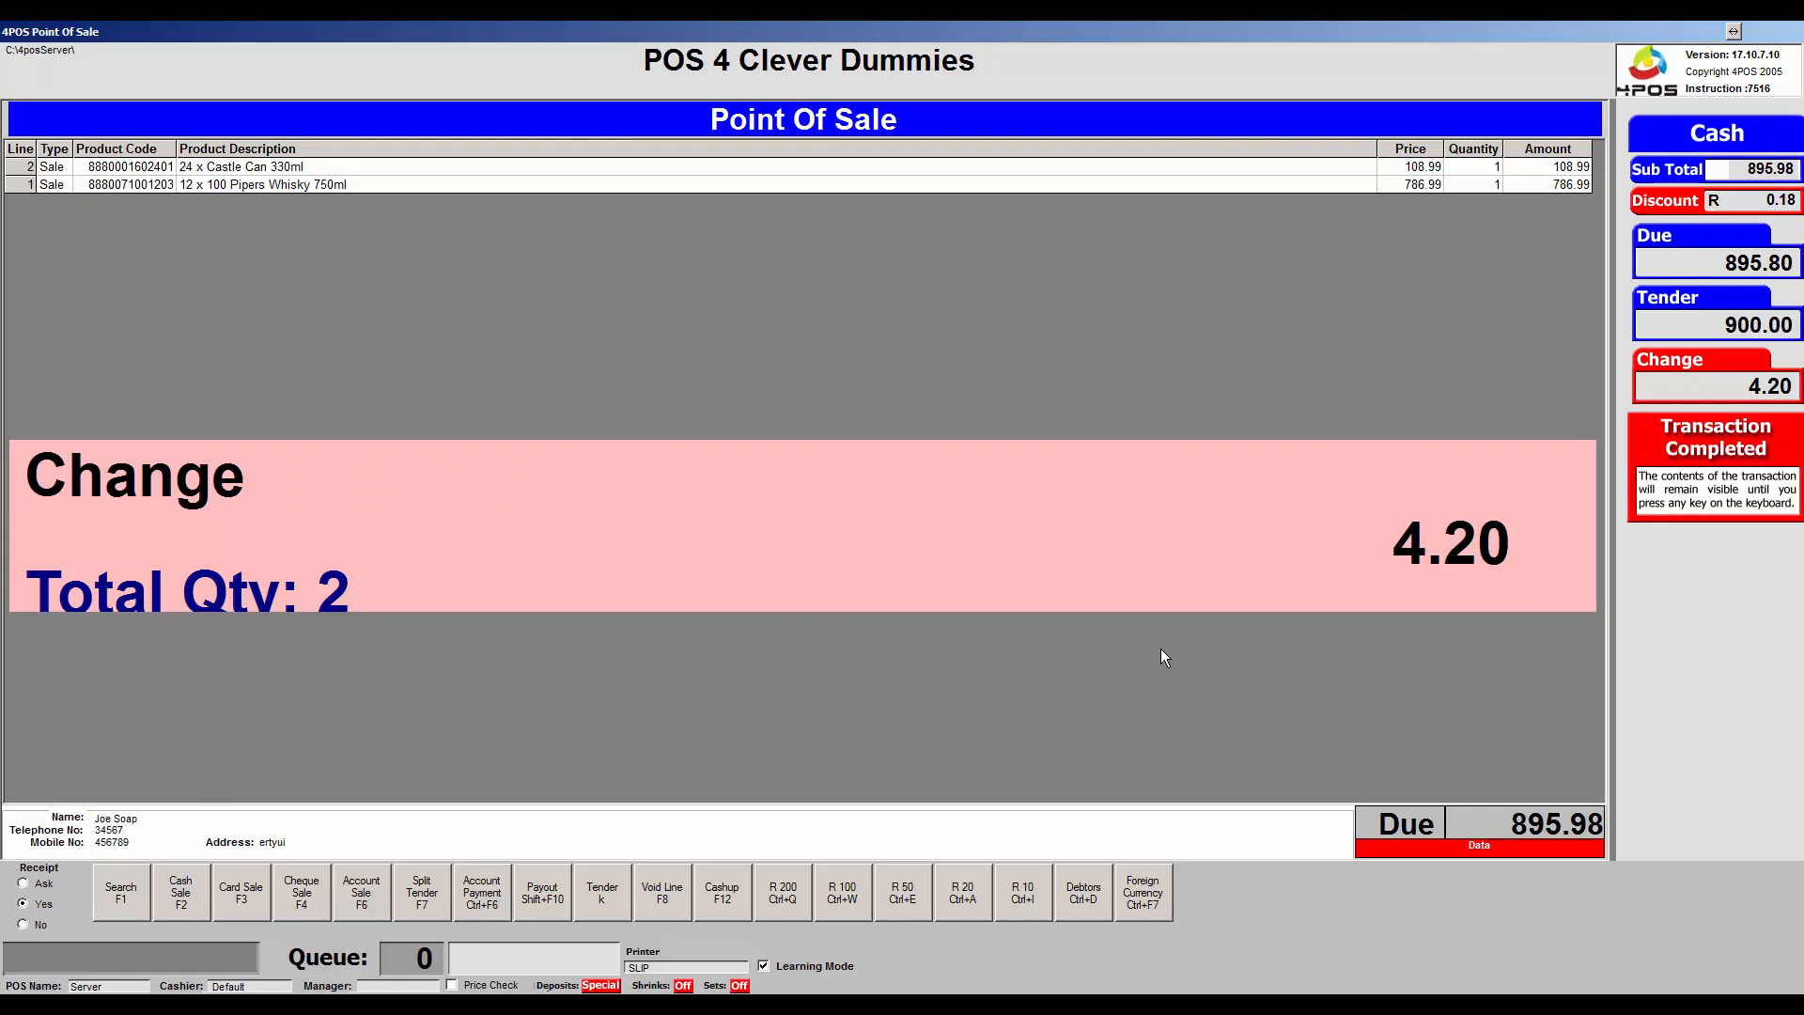
key("shift+F11")
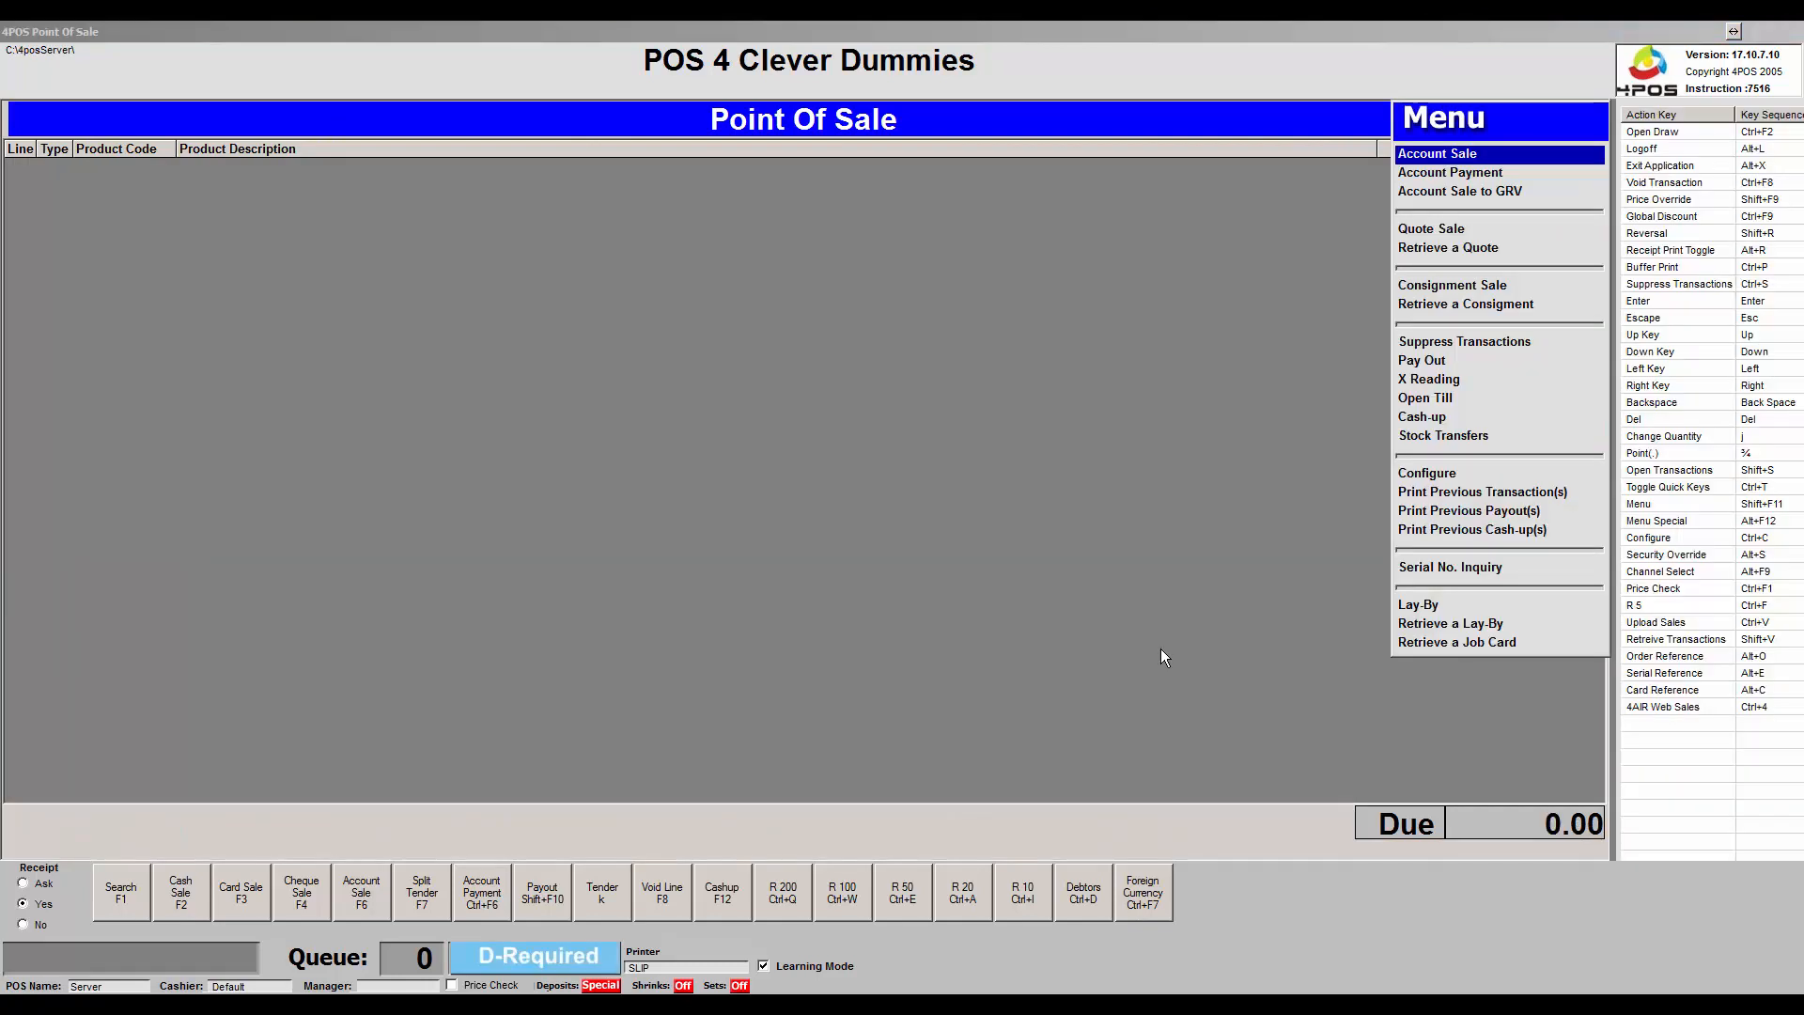
Step down the Menu past the consignment and suppress options to open Pay Out.
key("Down")
key("Down")
key("Down")
key("Down")
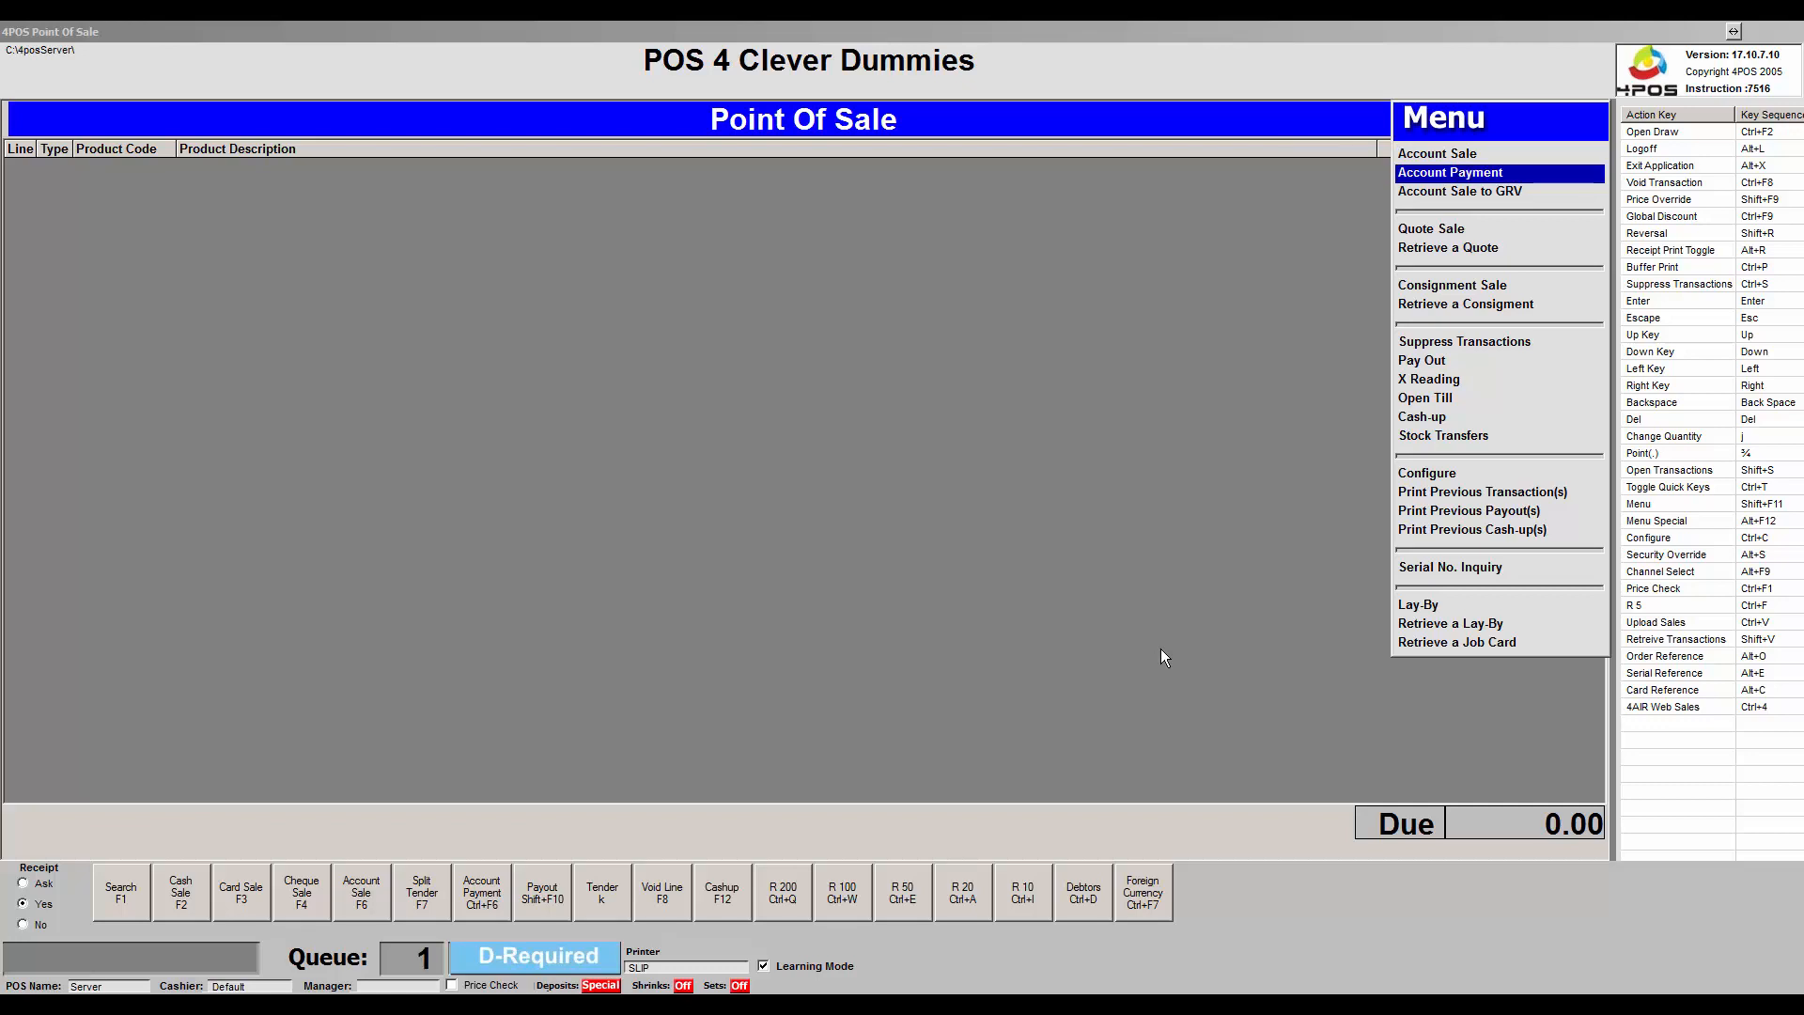
key("Down")
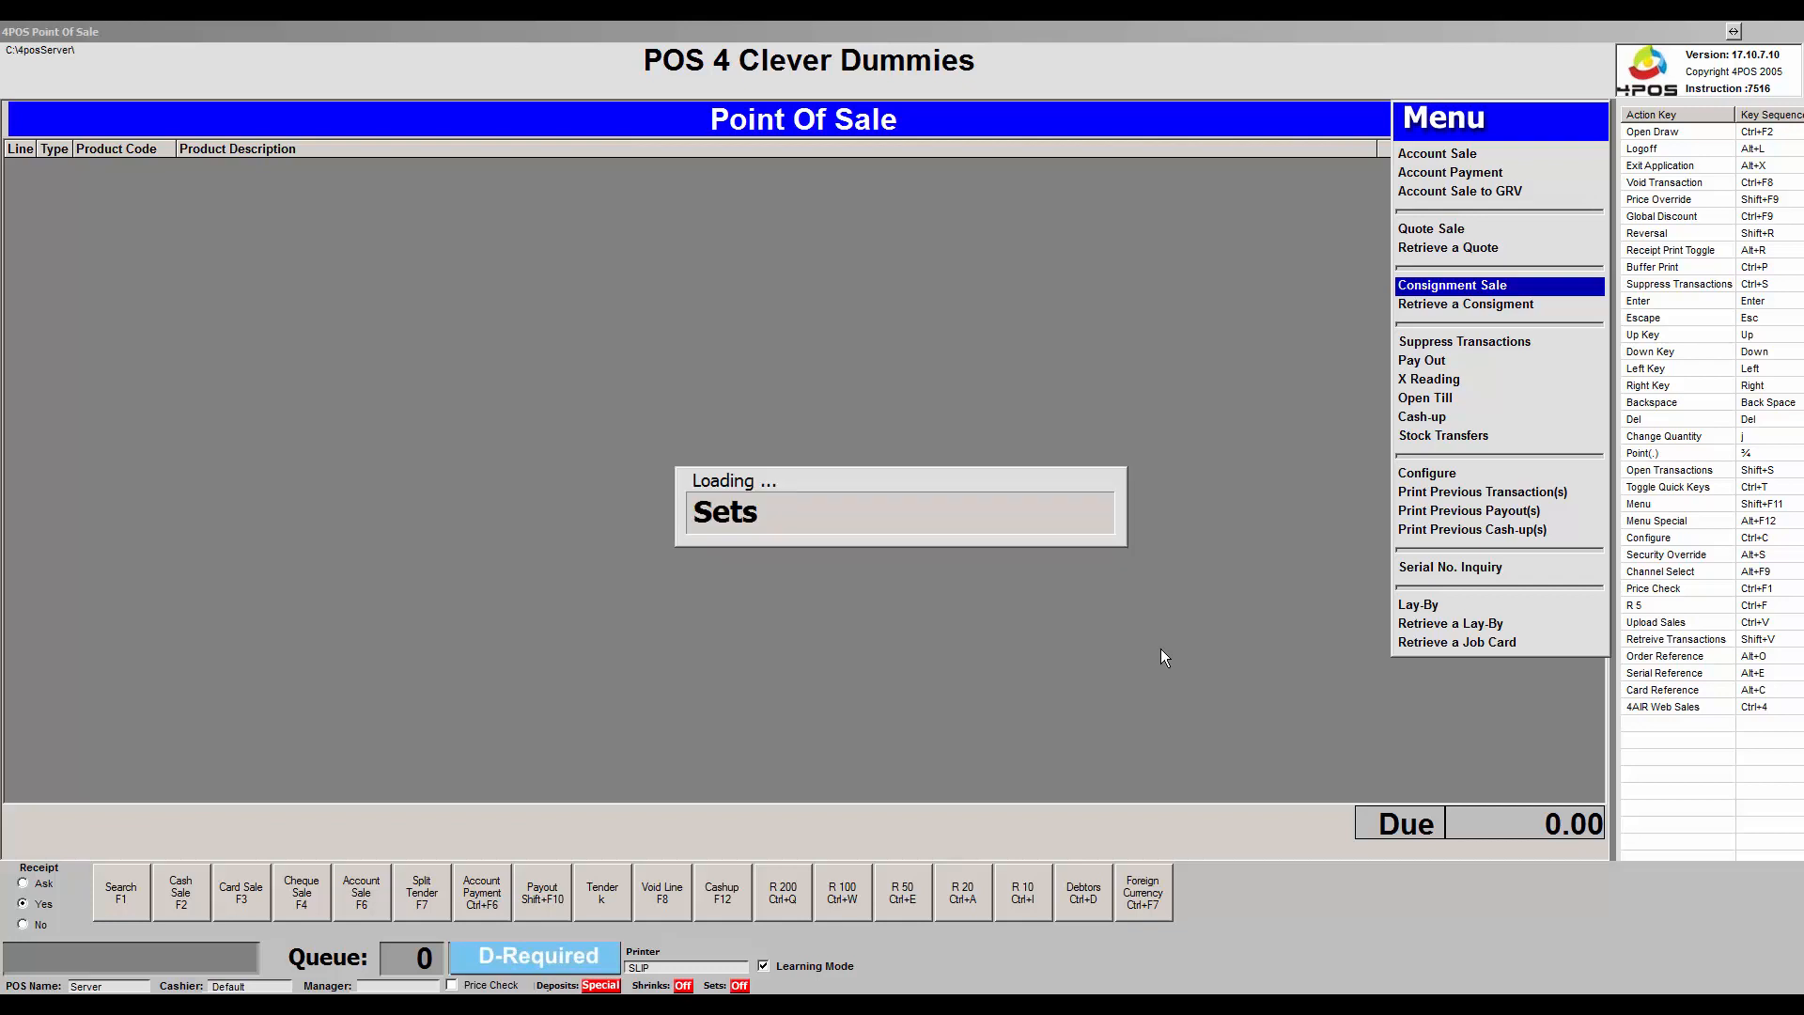
key("Down")
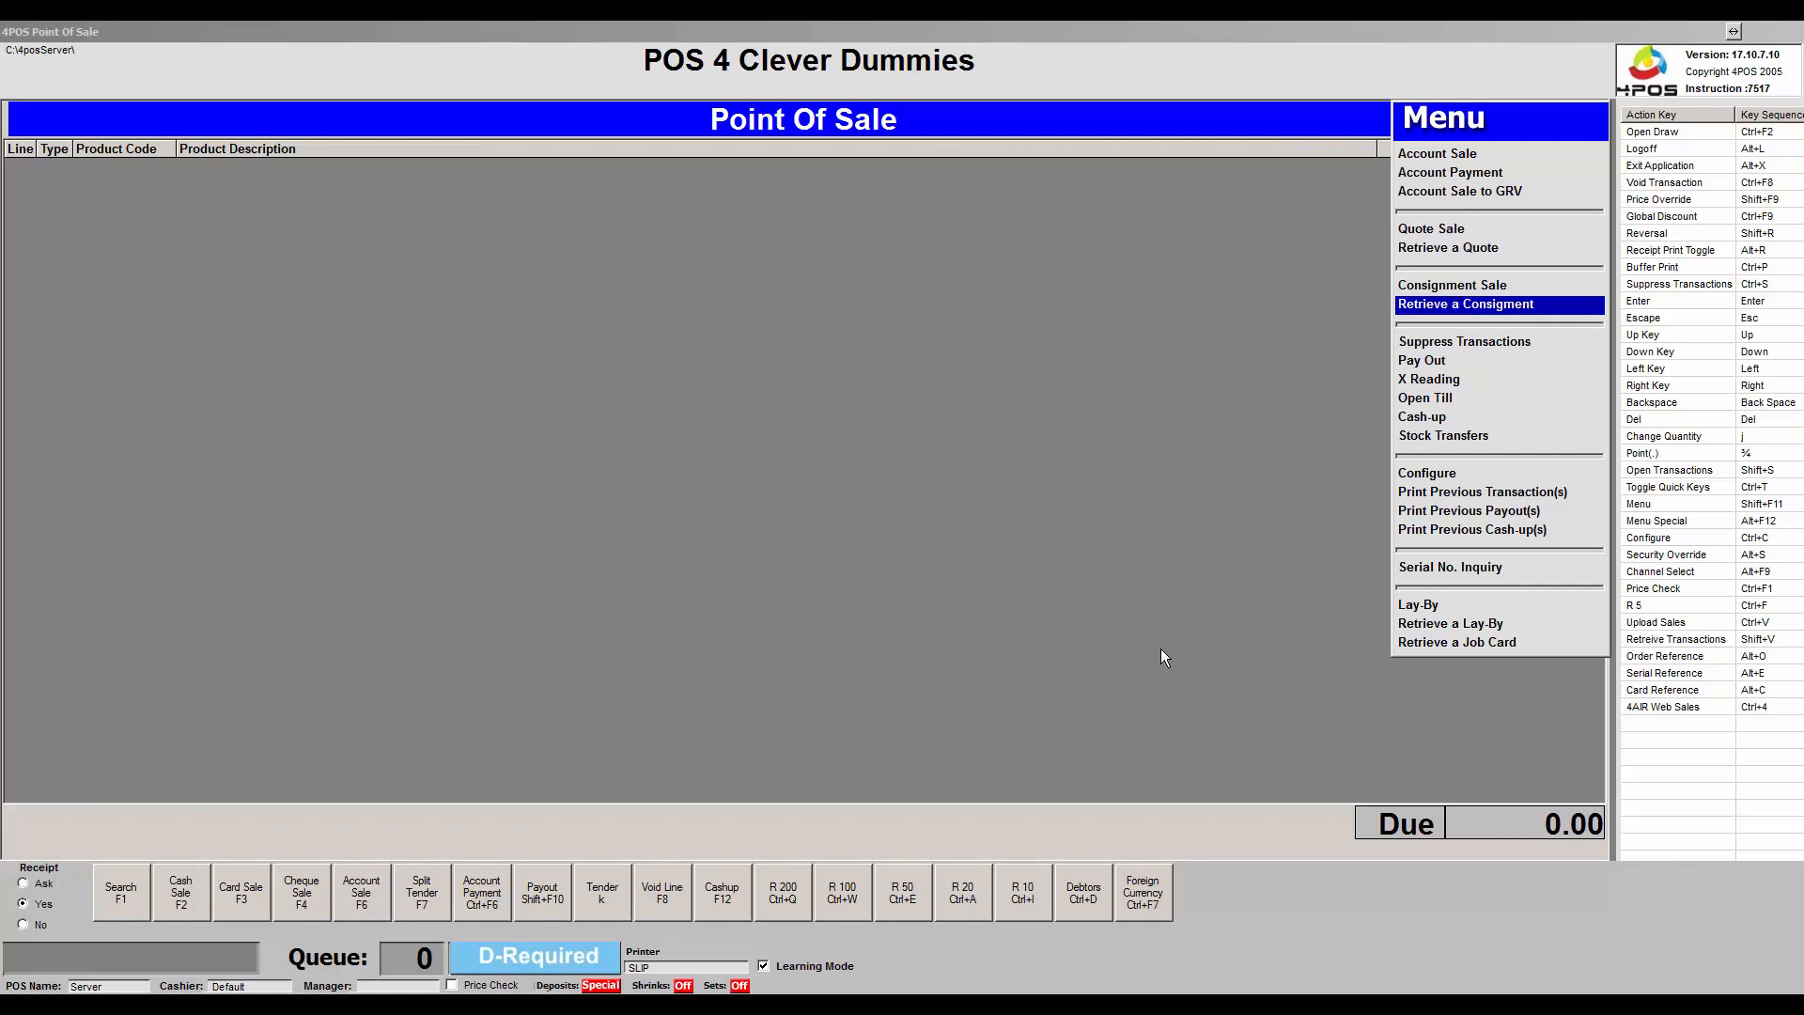
key("Down")
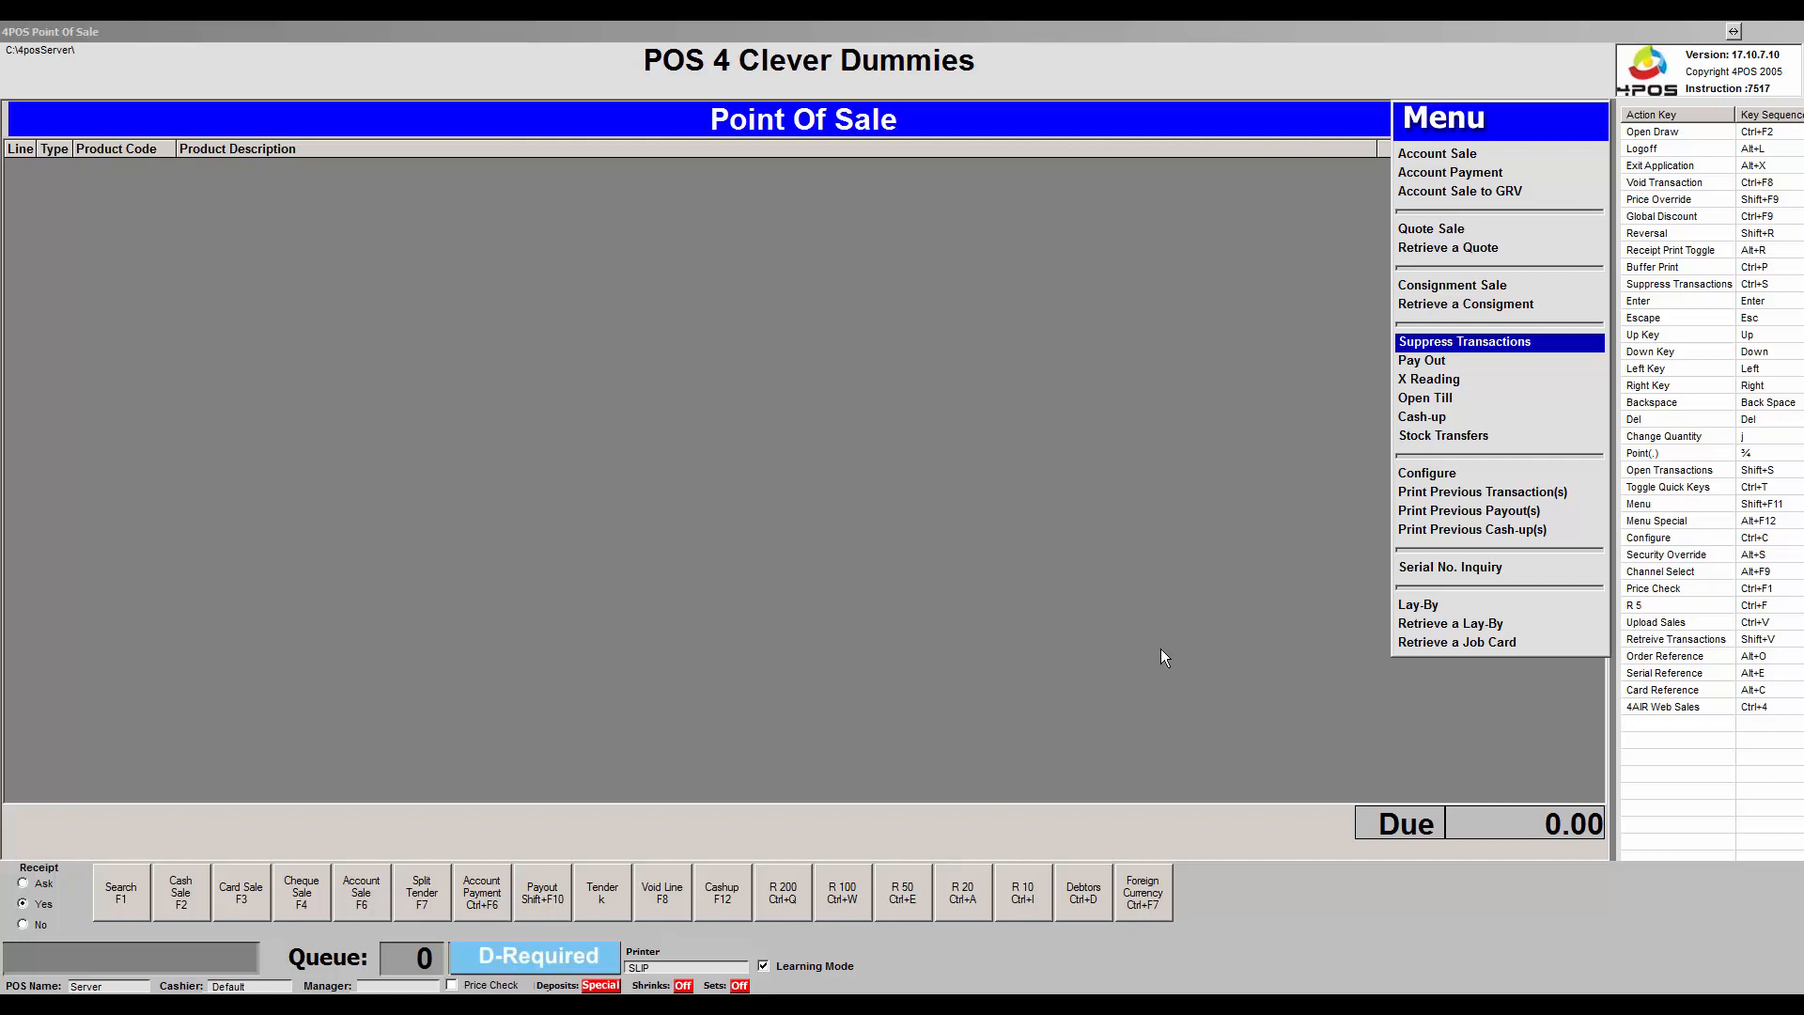
key("Down")
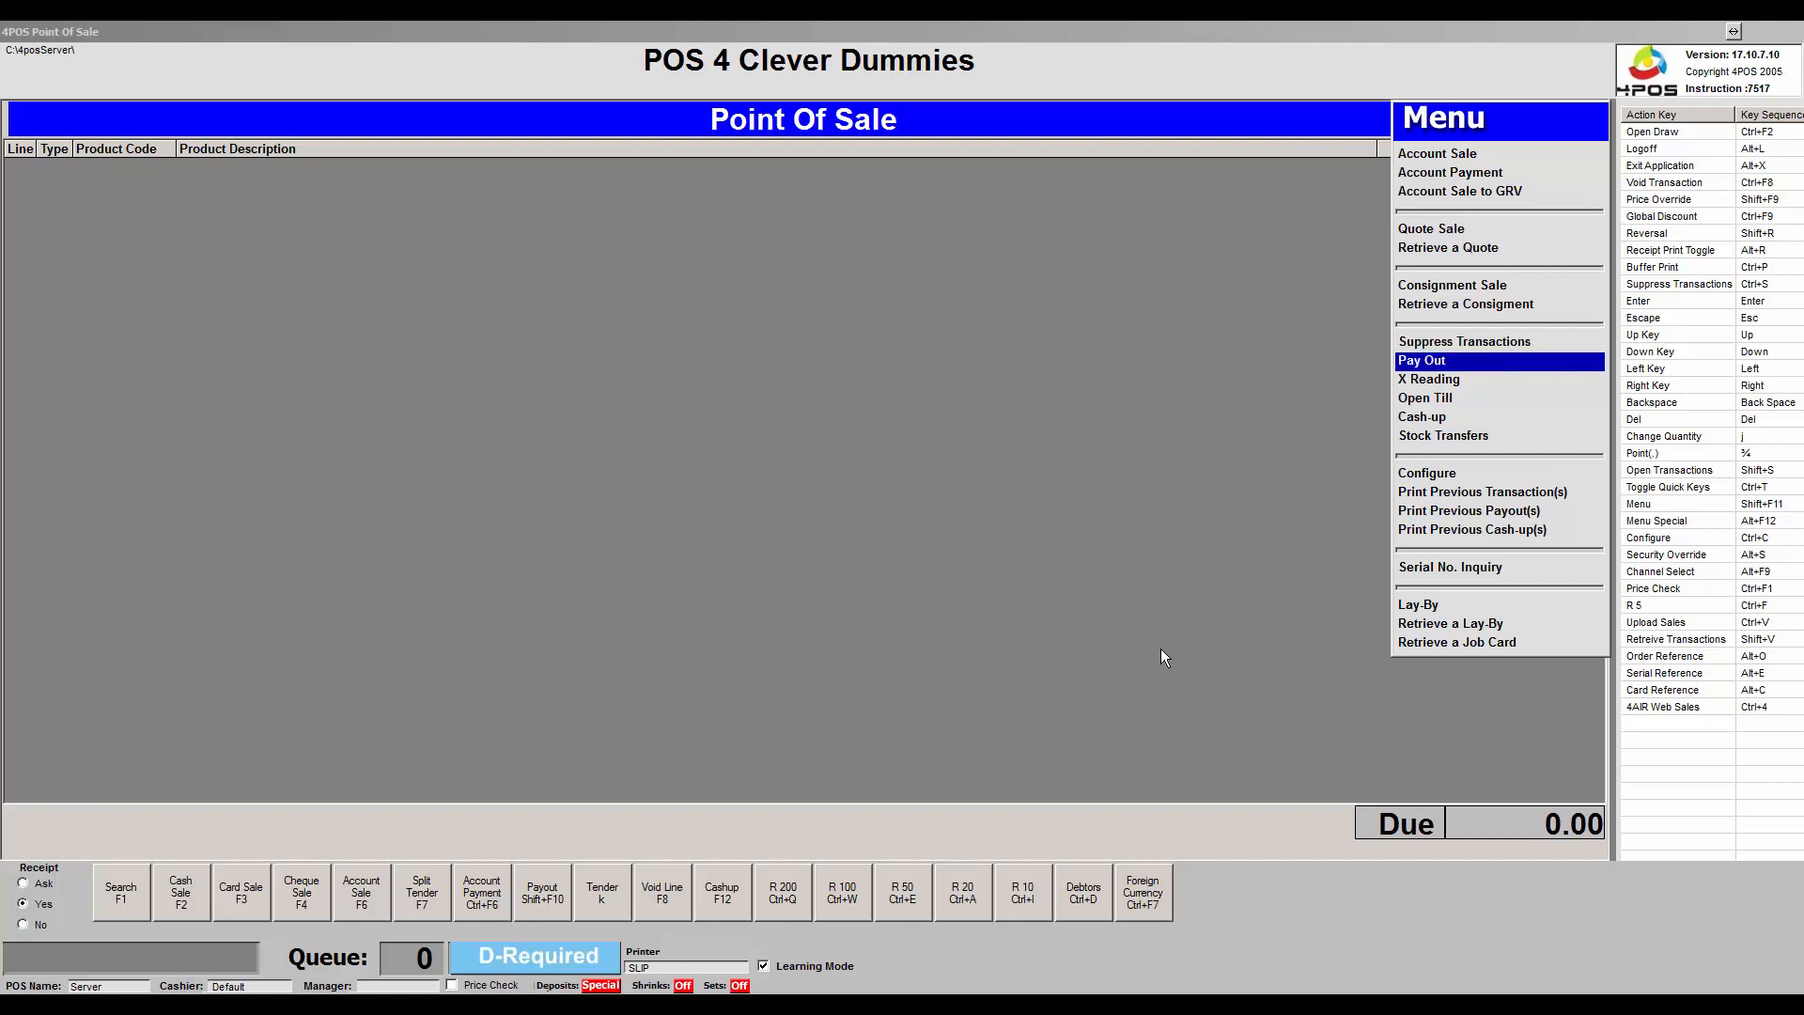
key("Return")
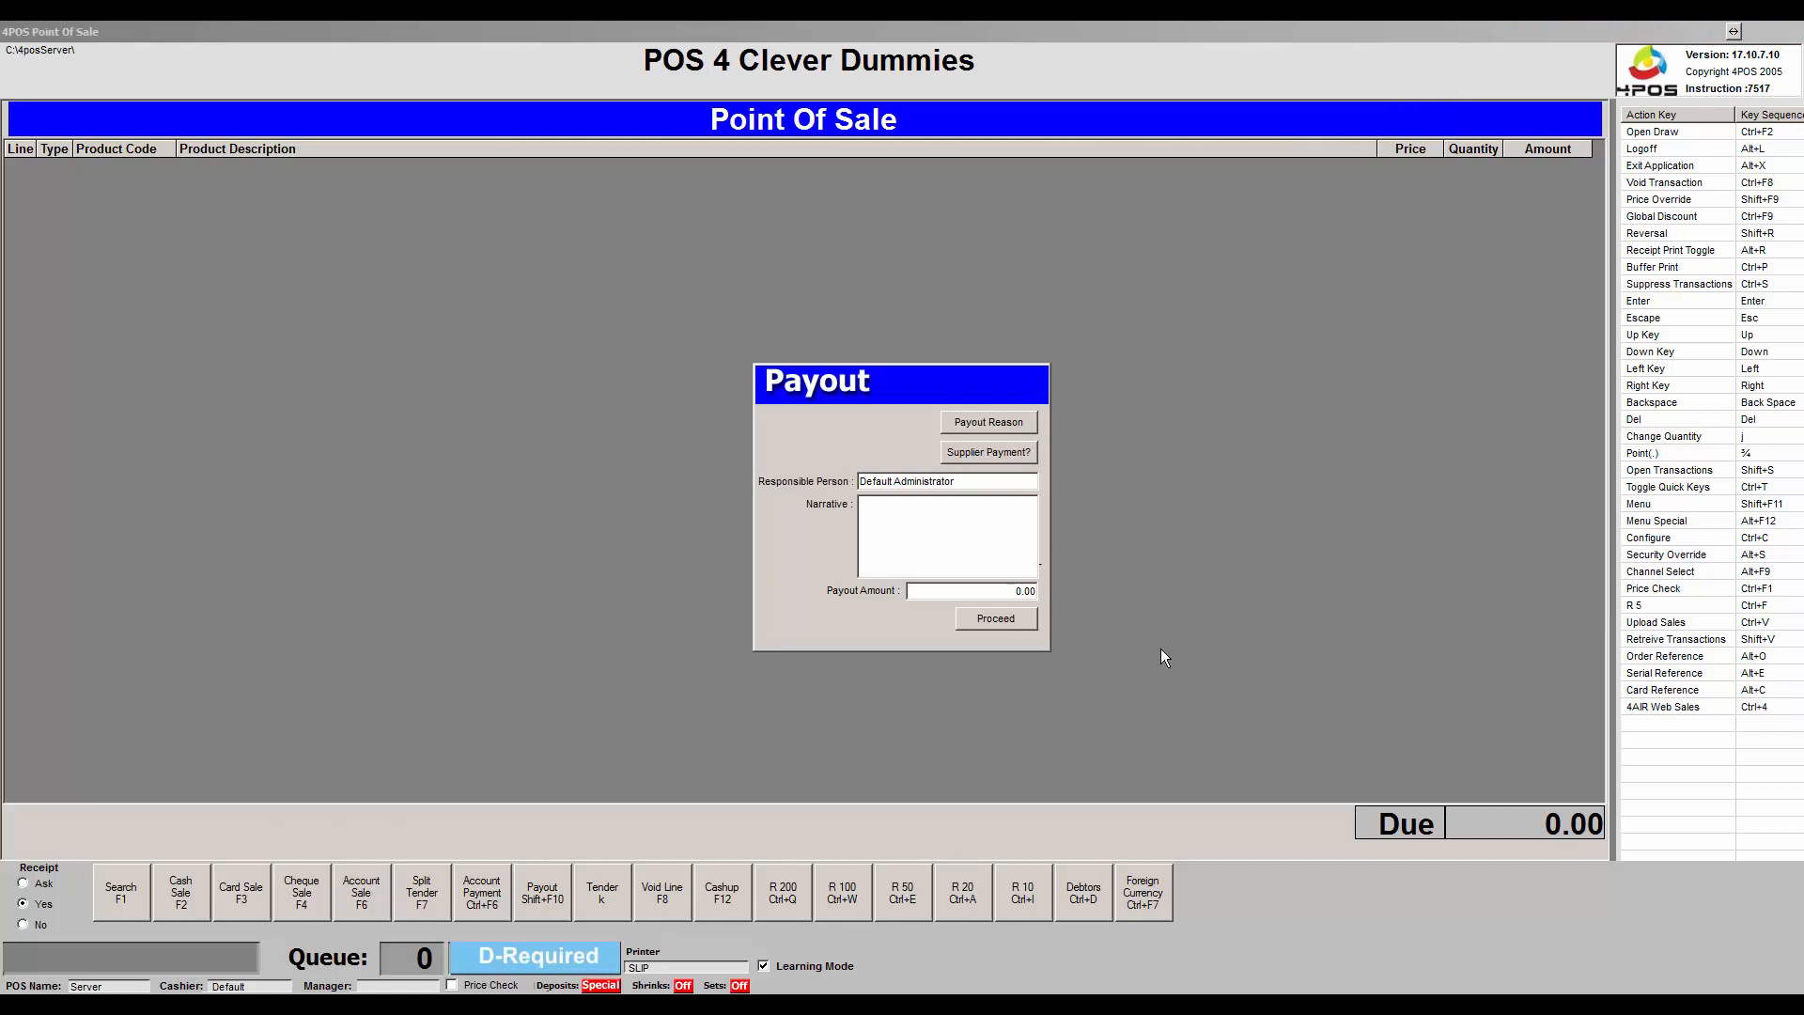
Record a 17.50 payout narrated 'Bread & Milk' and commit it.
type("Bread & Milk")
key("Tab")
type("1750")
key("Tab")
key("Return")
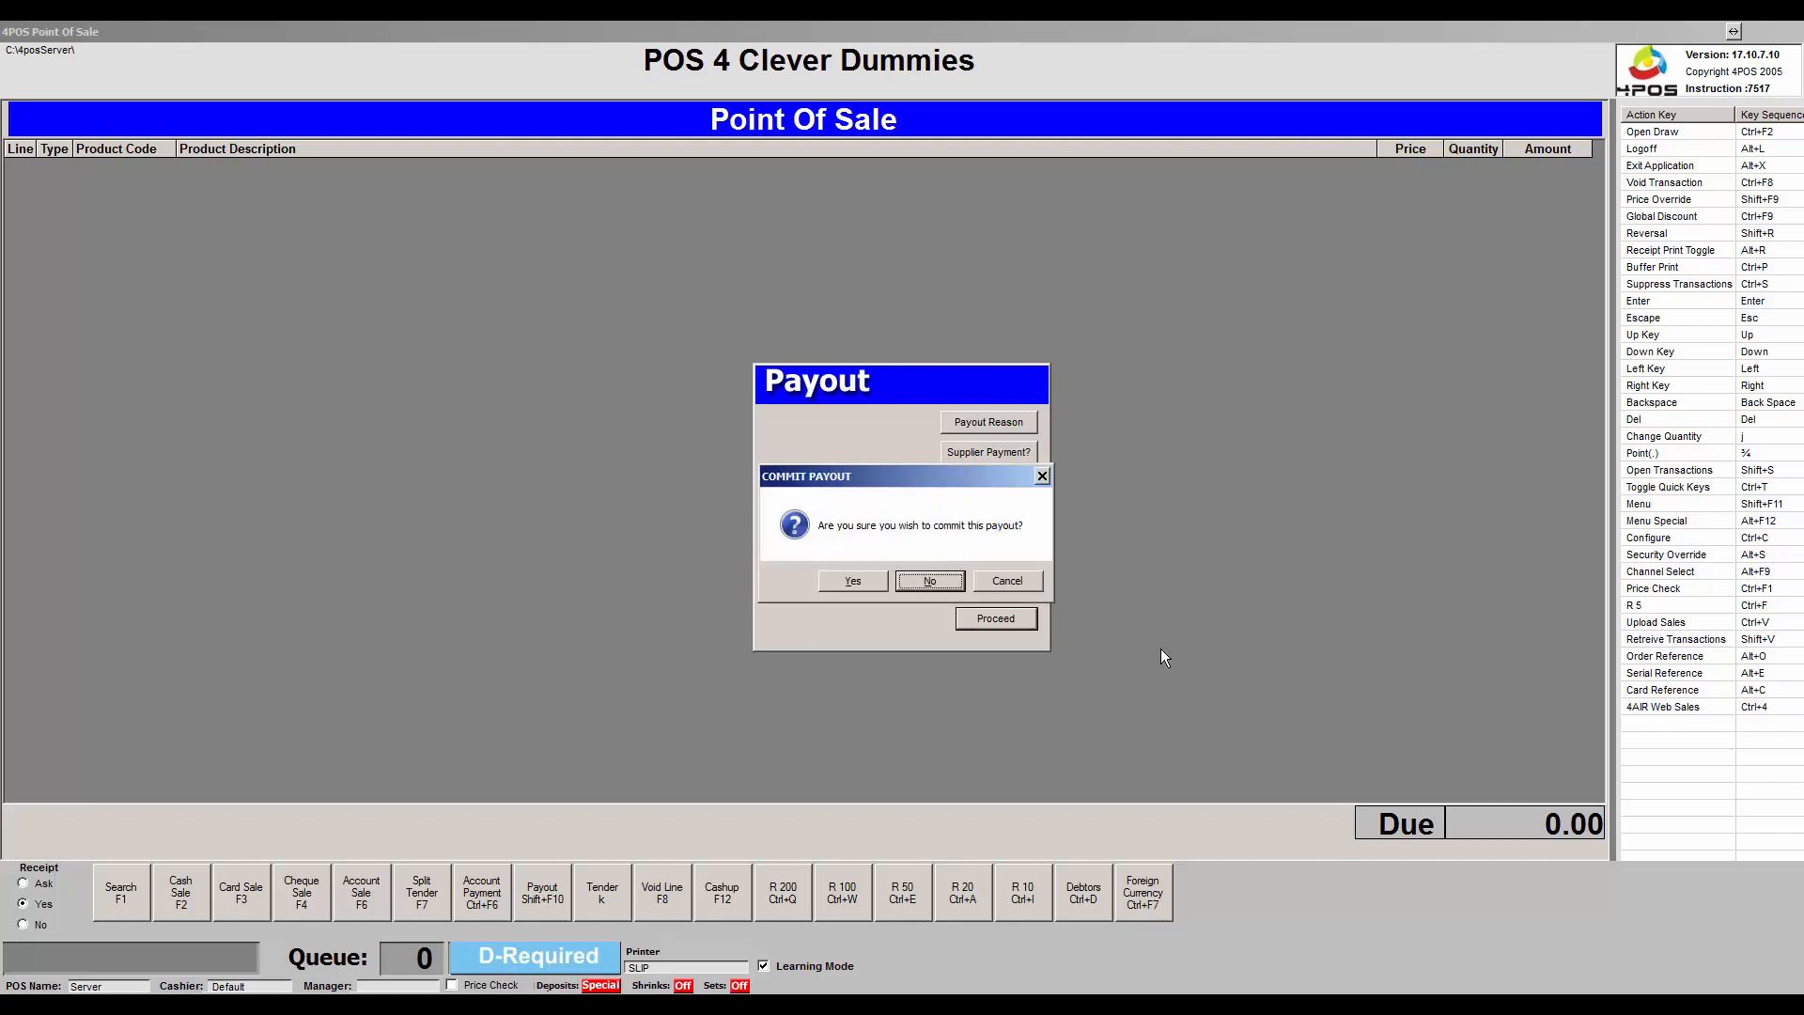
key("y")
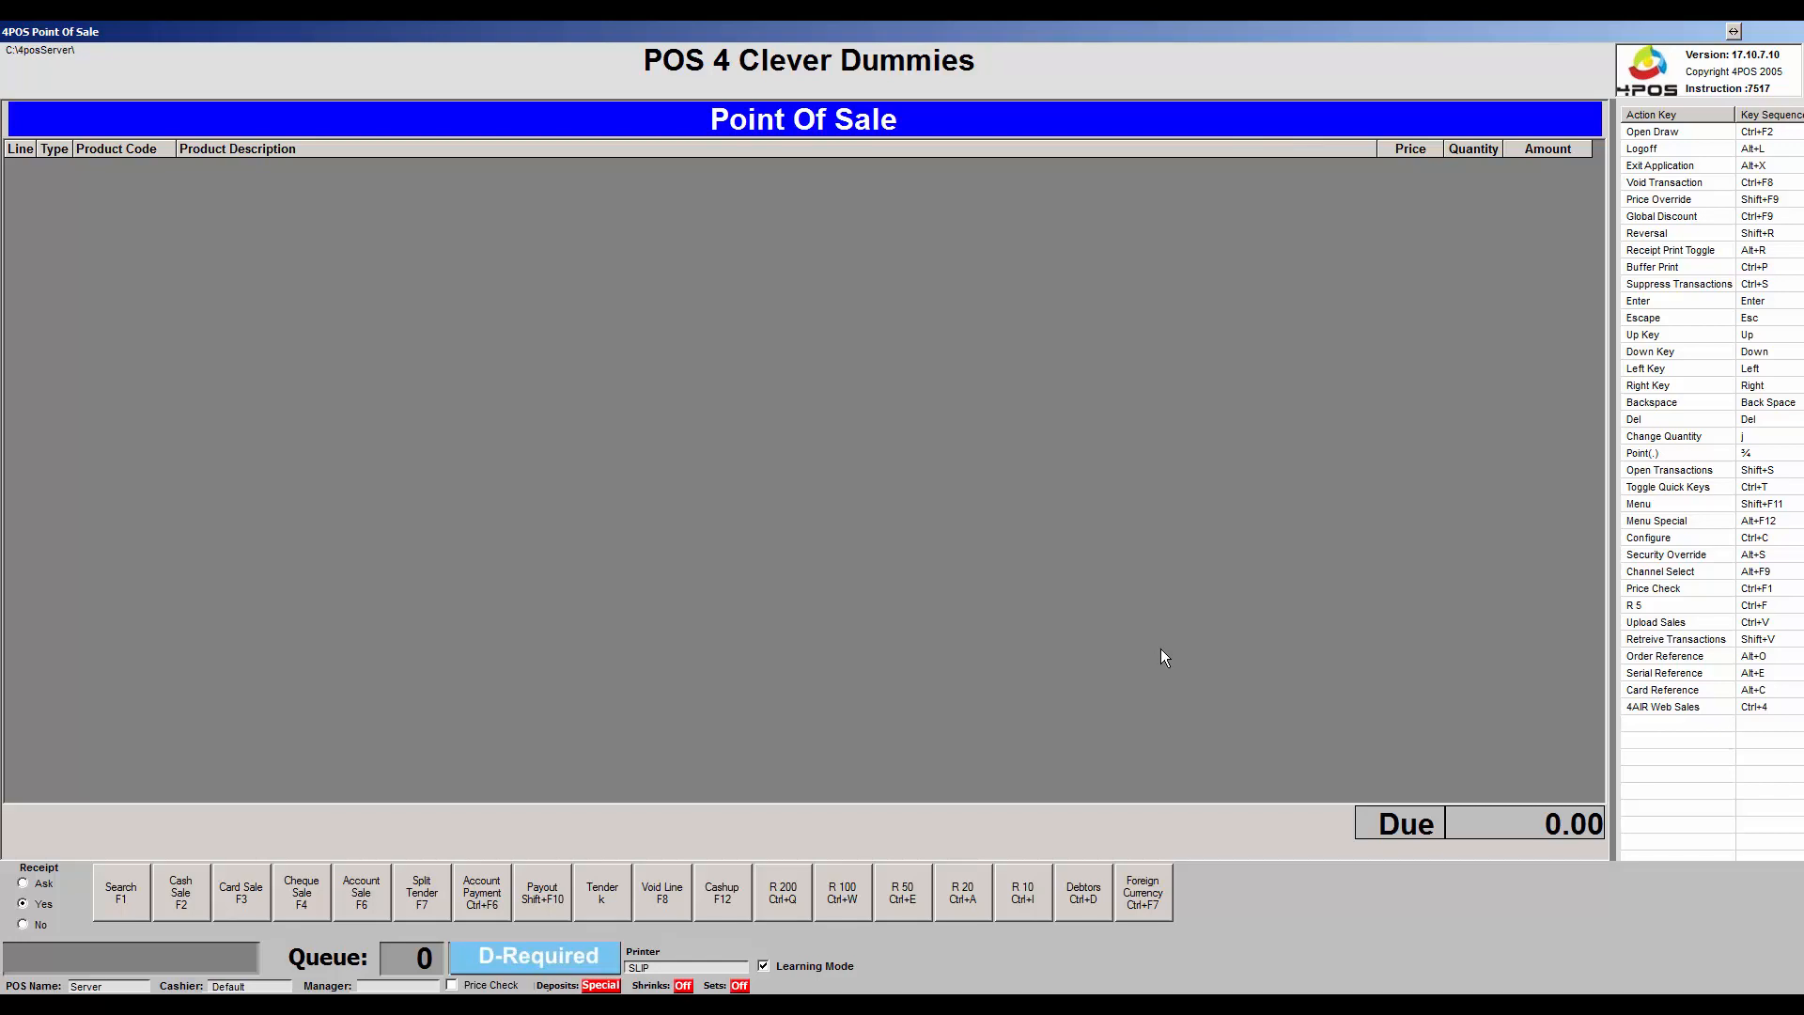
Open the till functions Menu and move the selection up to X Reading.
key("shift+F11")
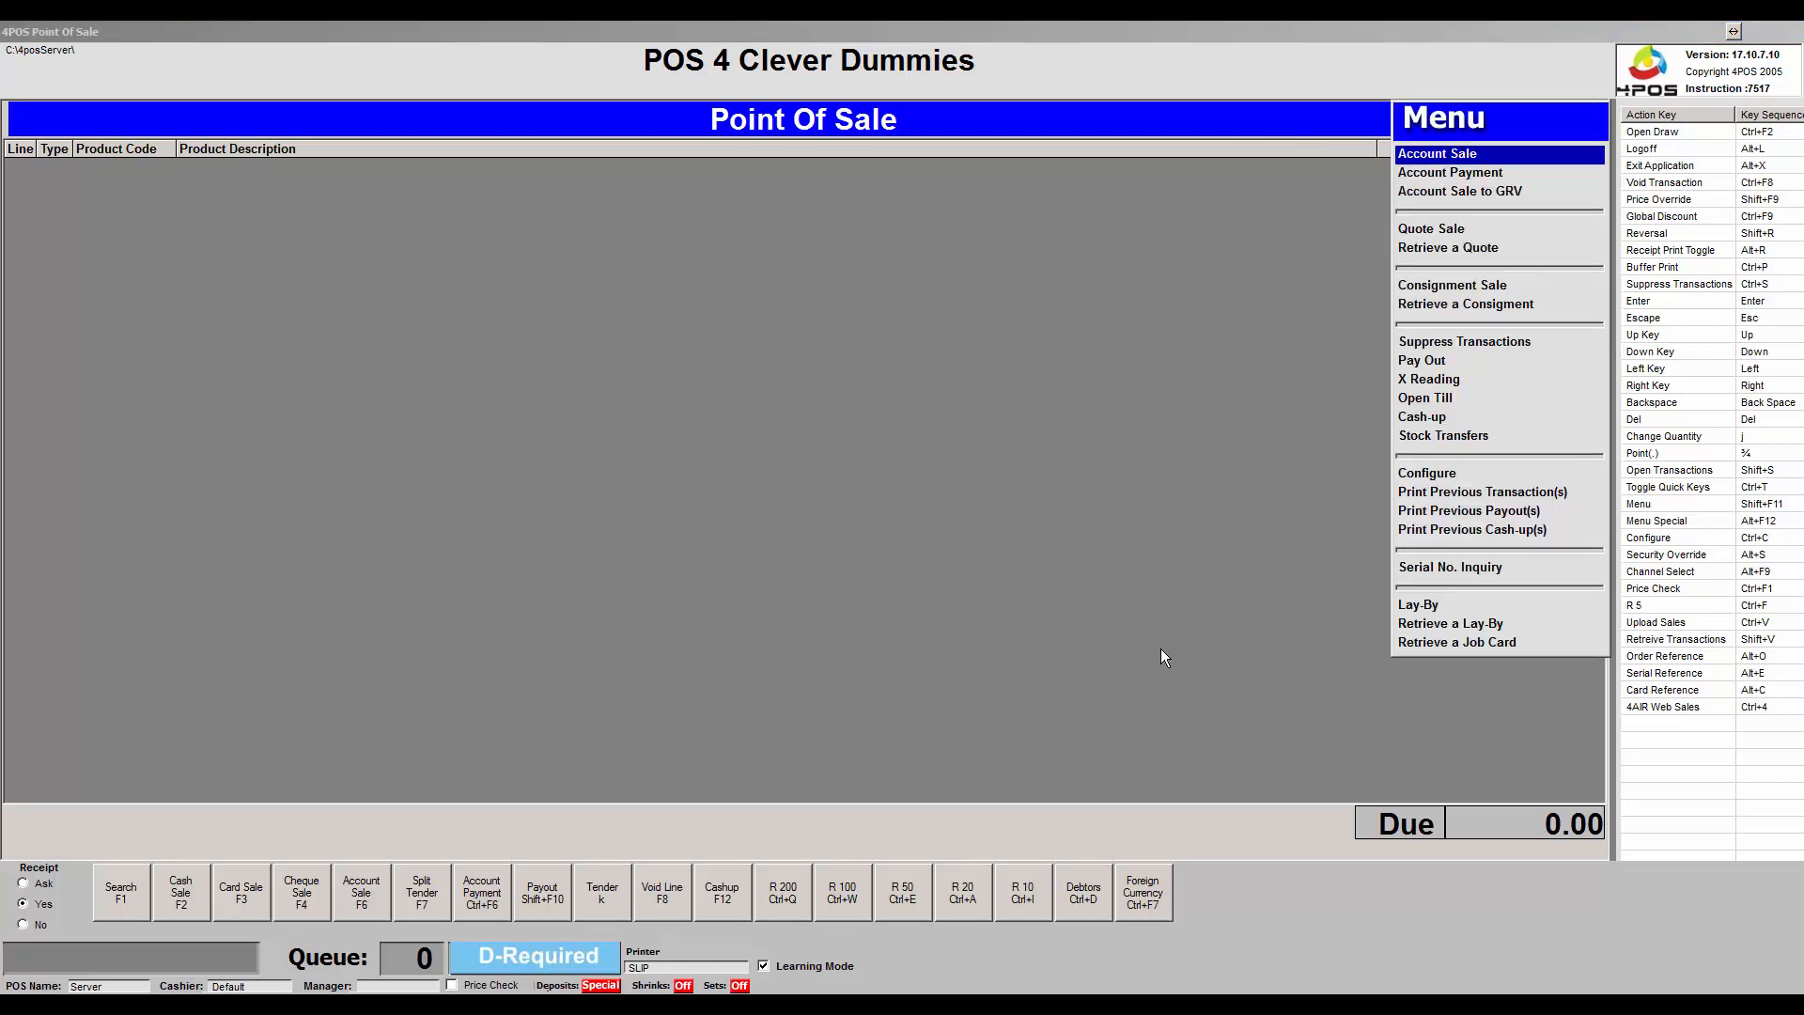
key("Down")
key("Down")
key("Down")
key("Down")
key("Down")
key("Down")
key("Down")
key("Down")
key("Down")
key("Down")
key("Down")
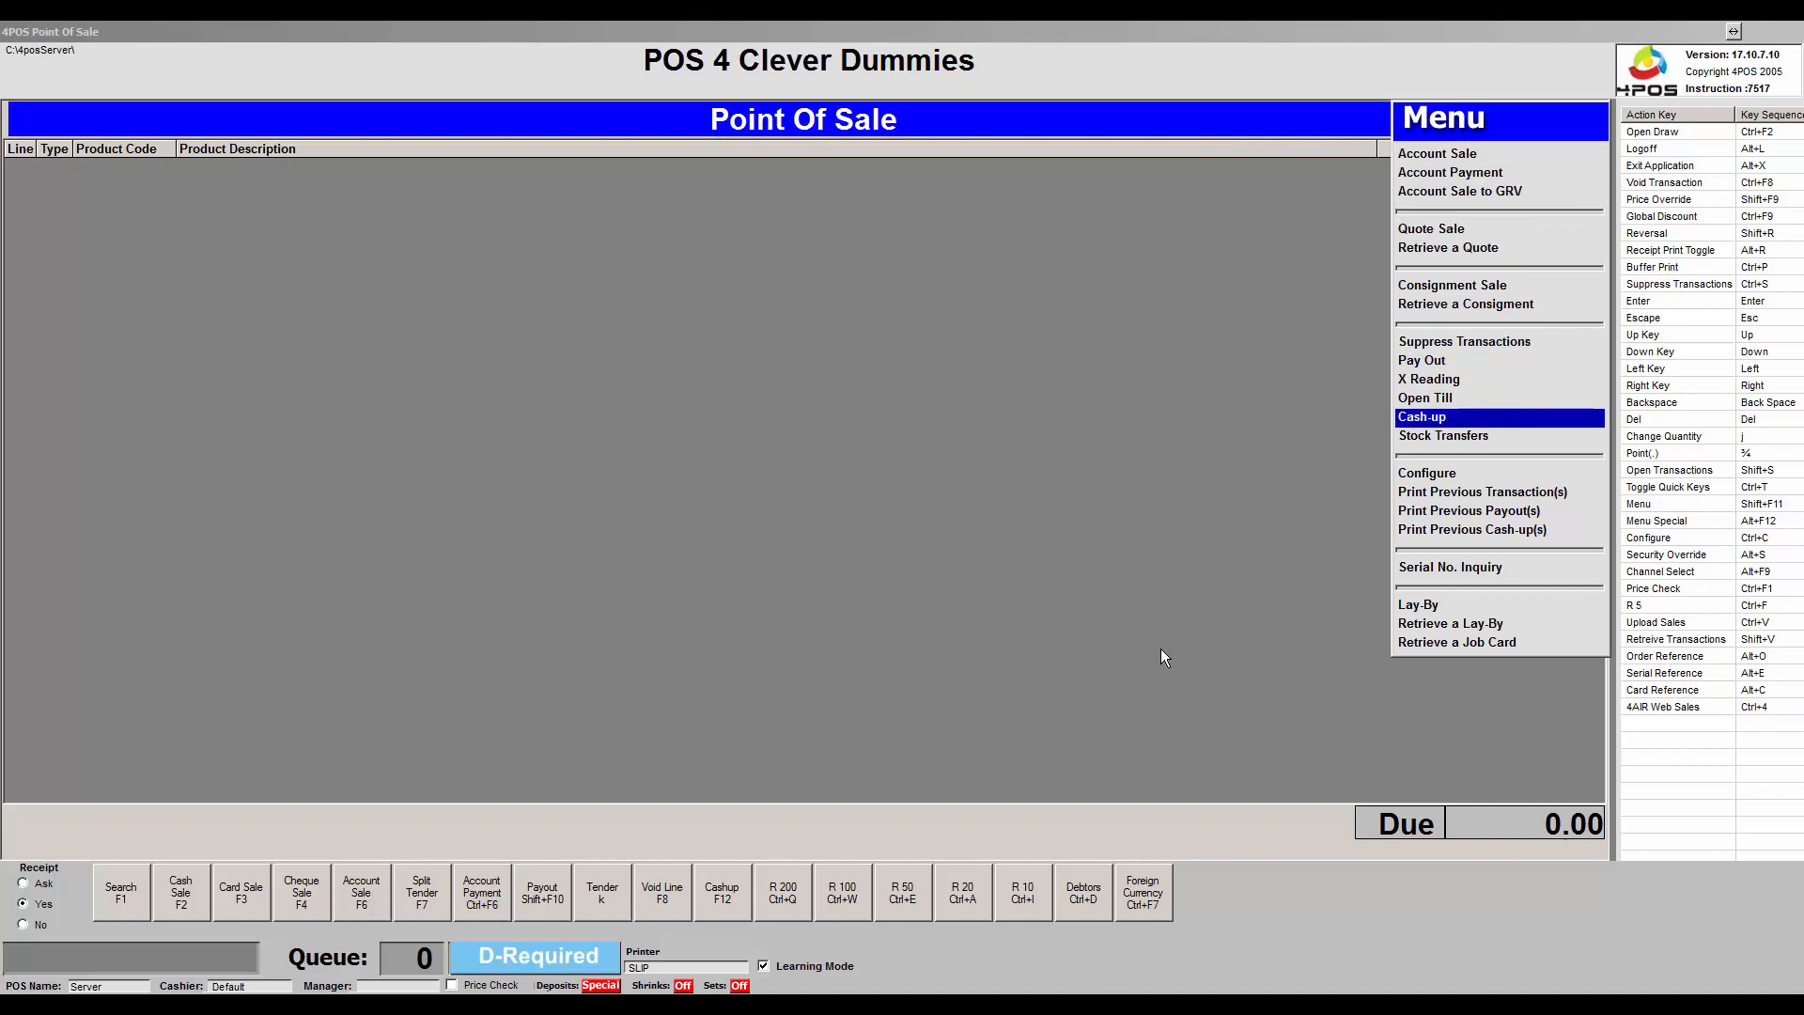
key("Up")
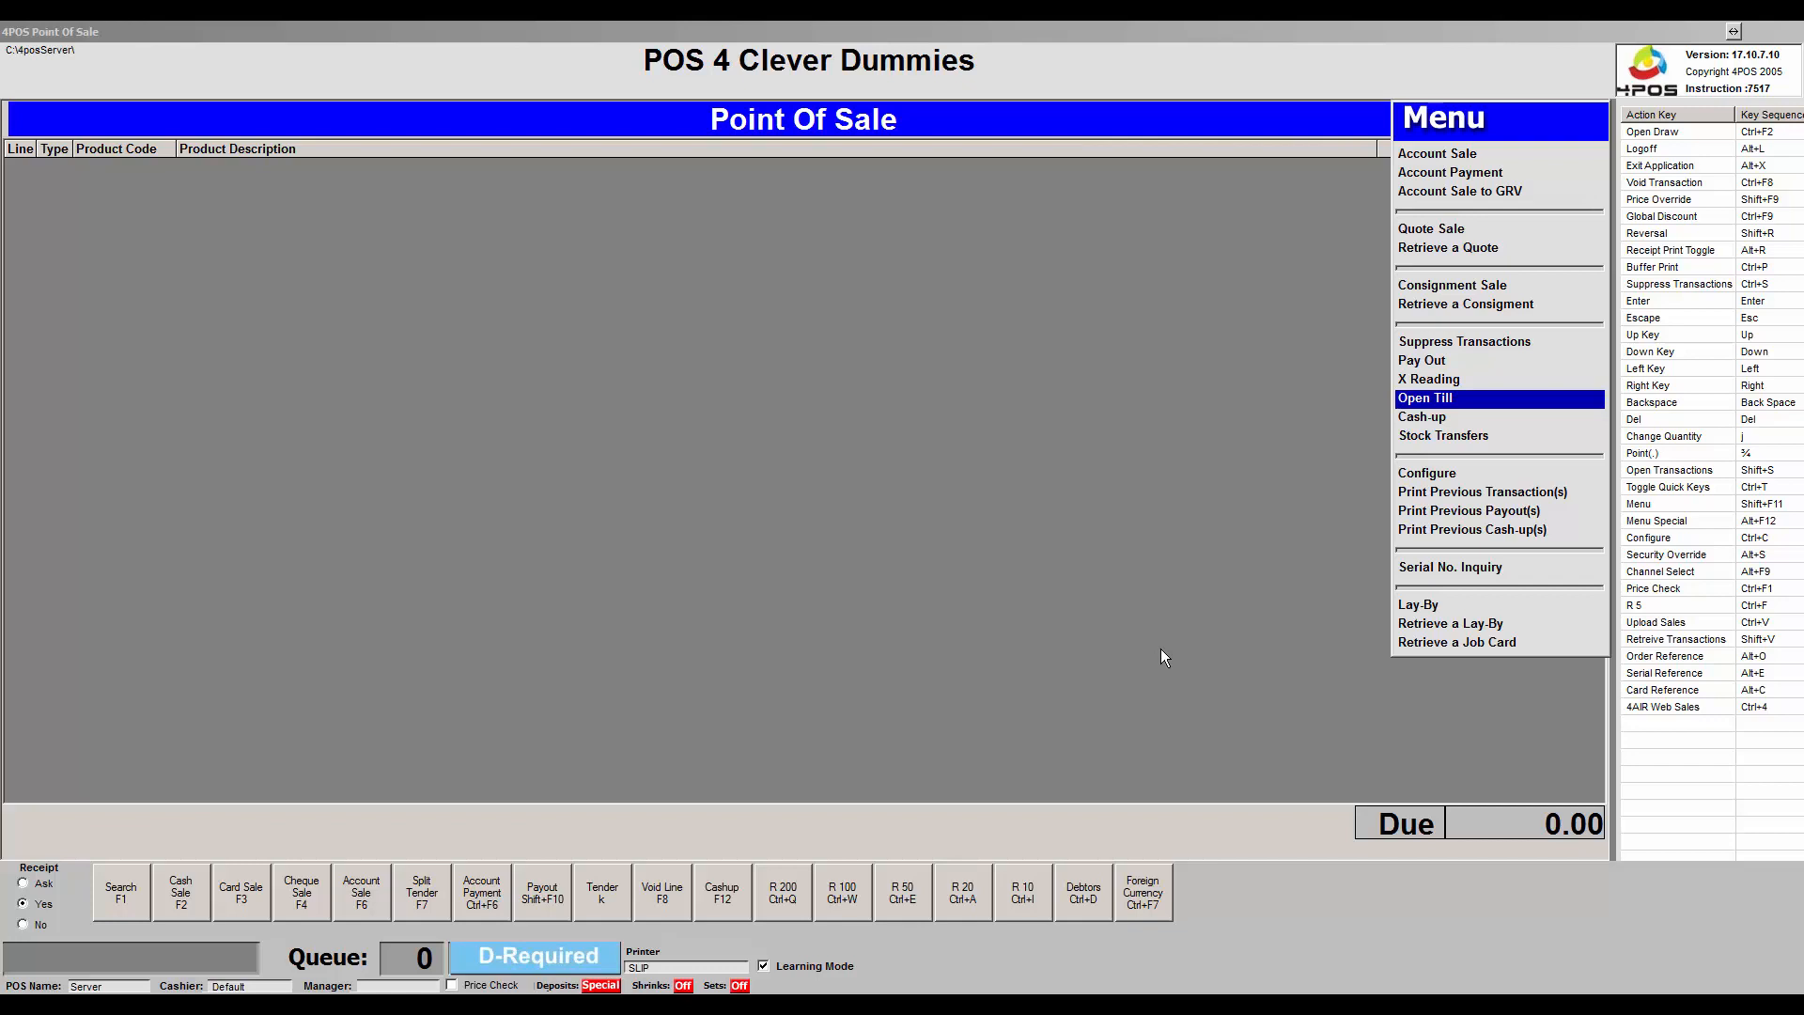
key("Up")
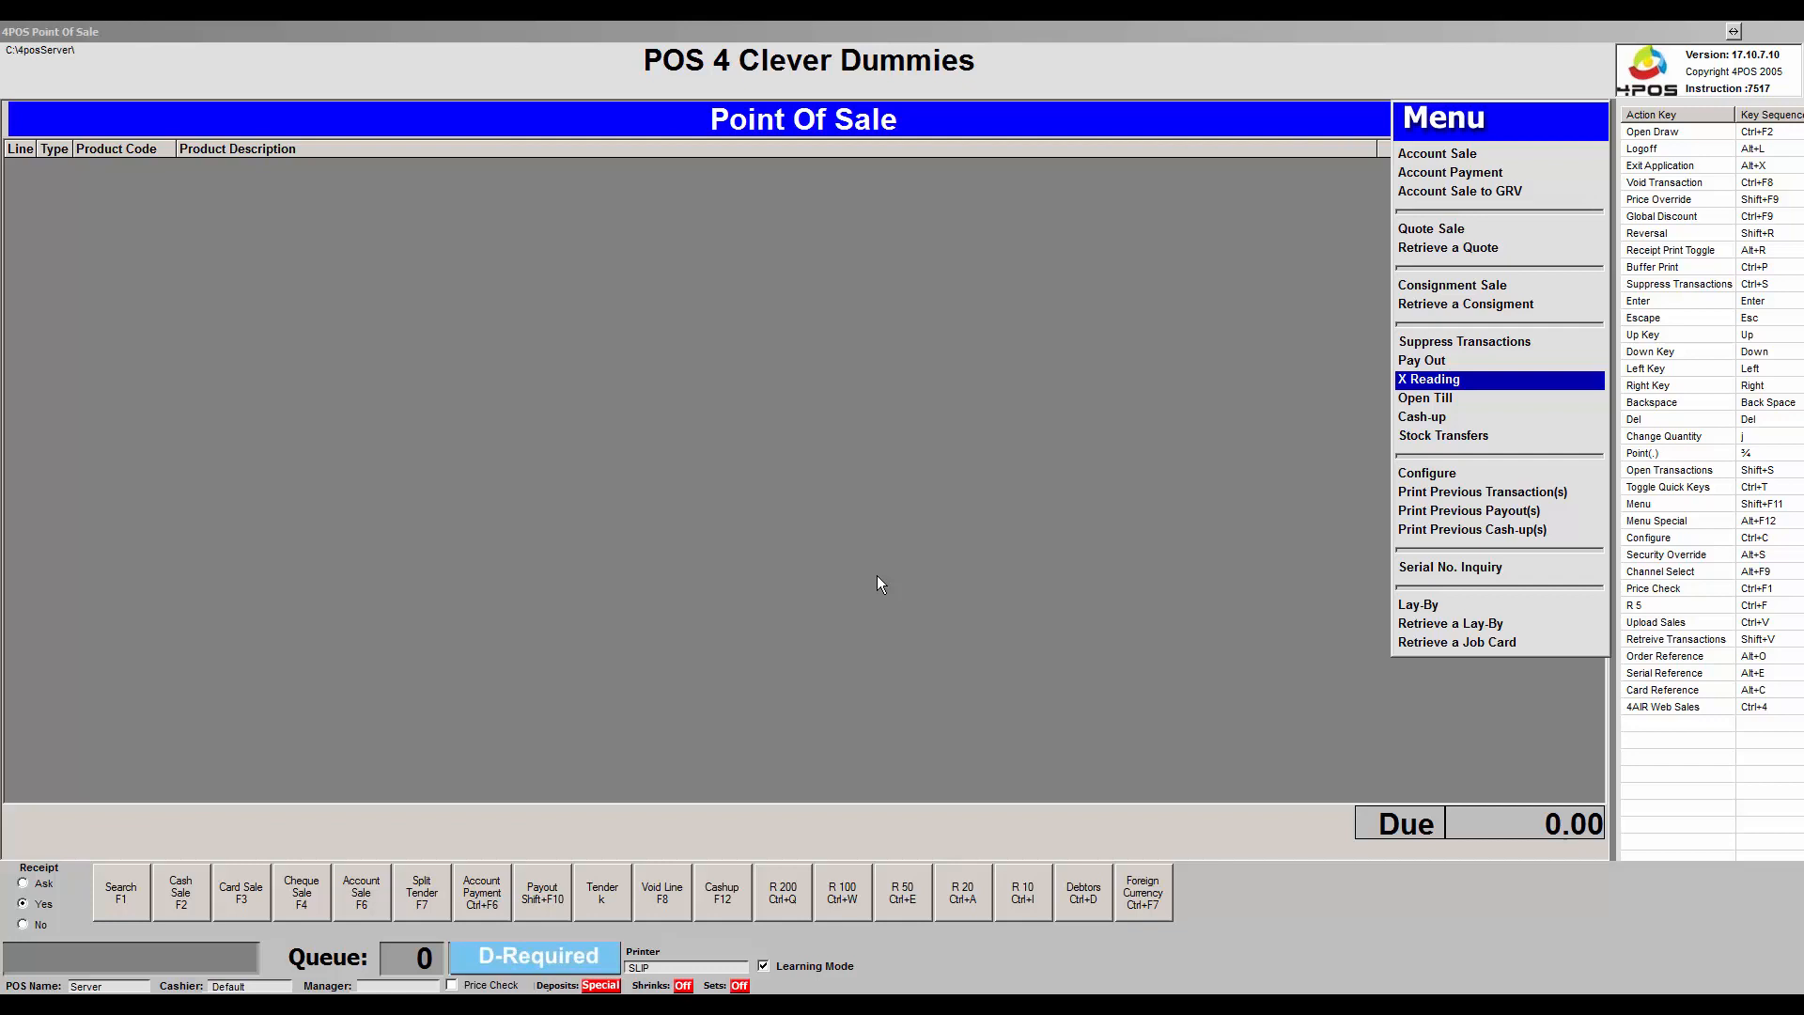
Record a 3,000.00 Pay Out with the narrative 'Drop' and commit it.
key("Up")
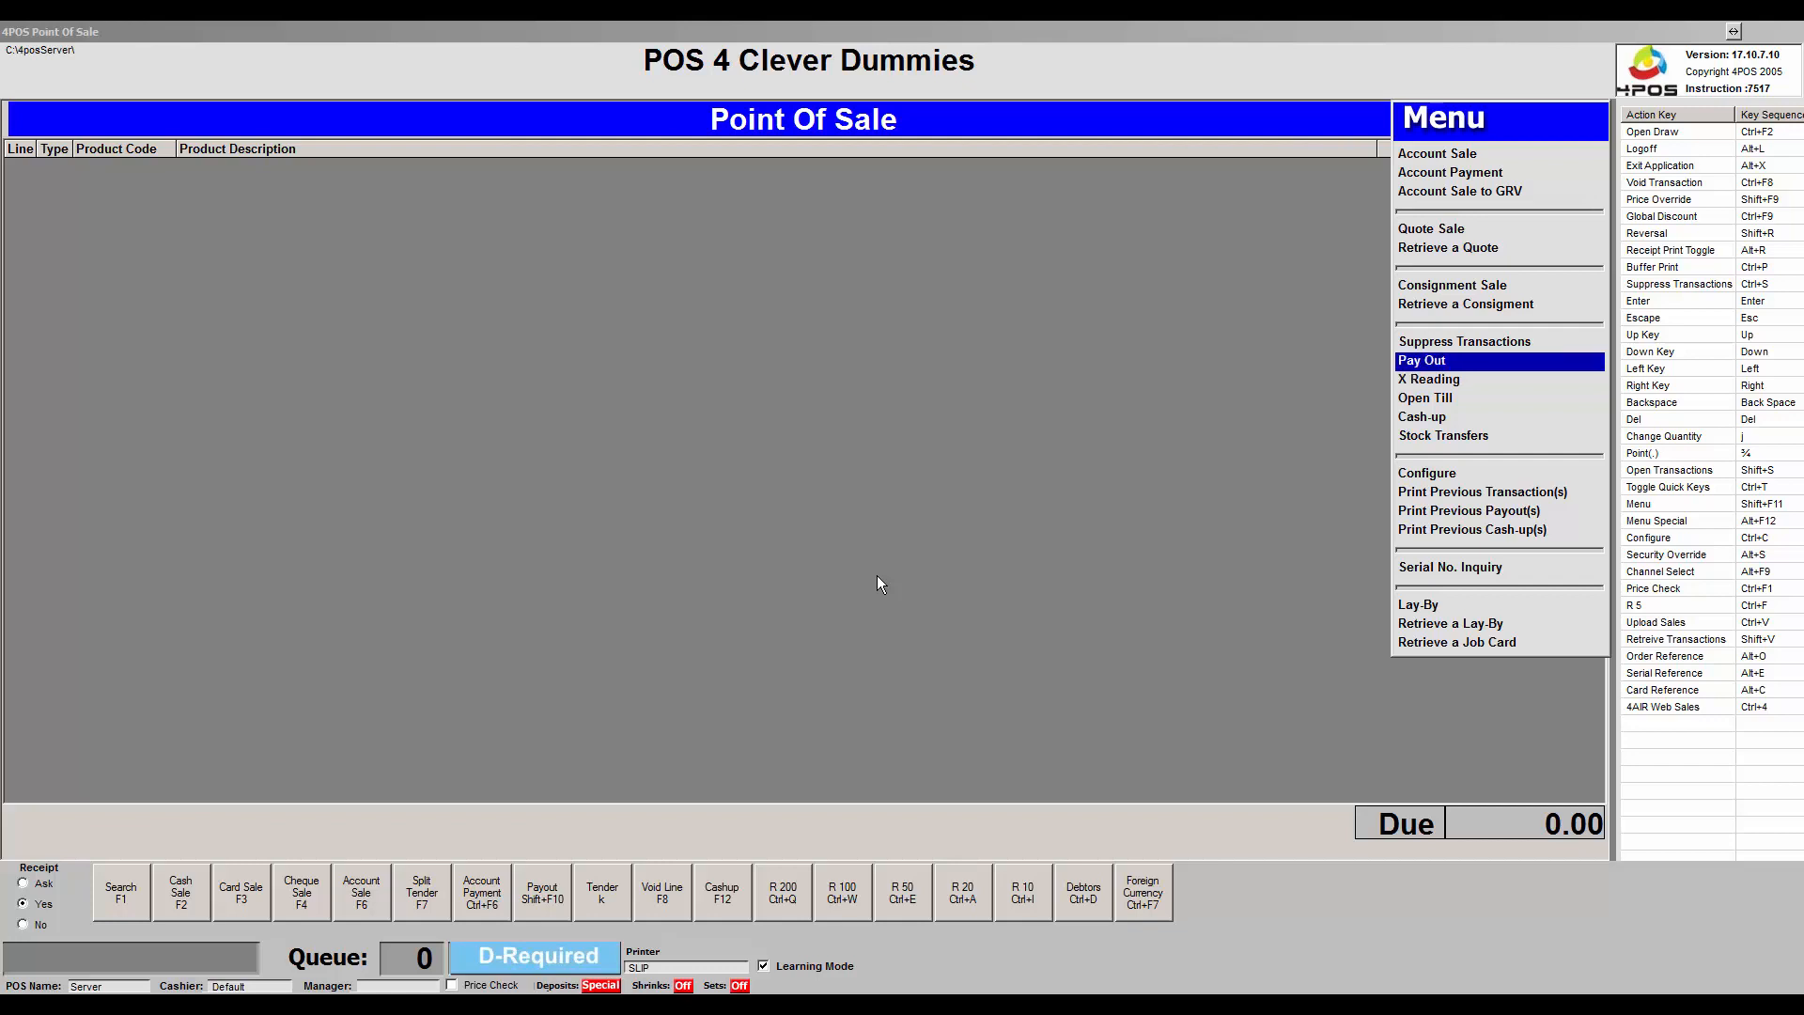
key("Return")
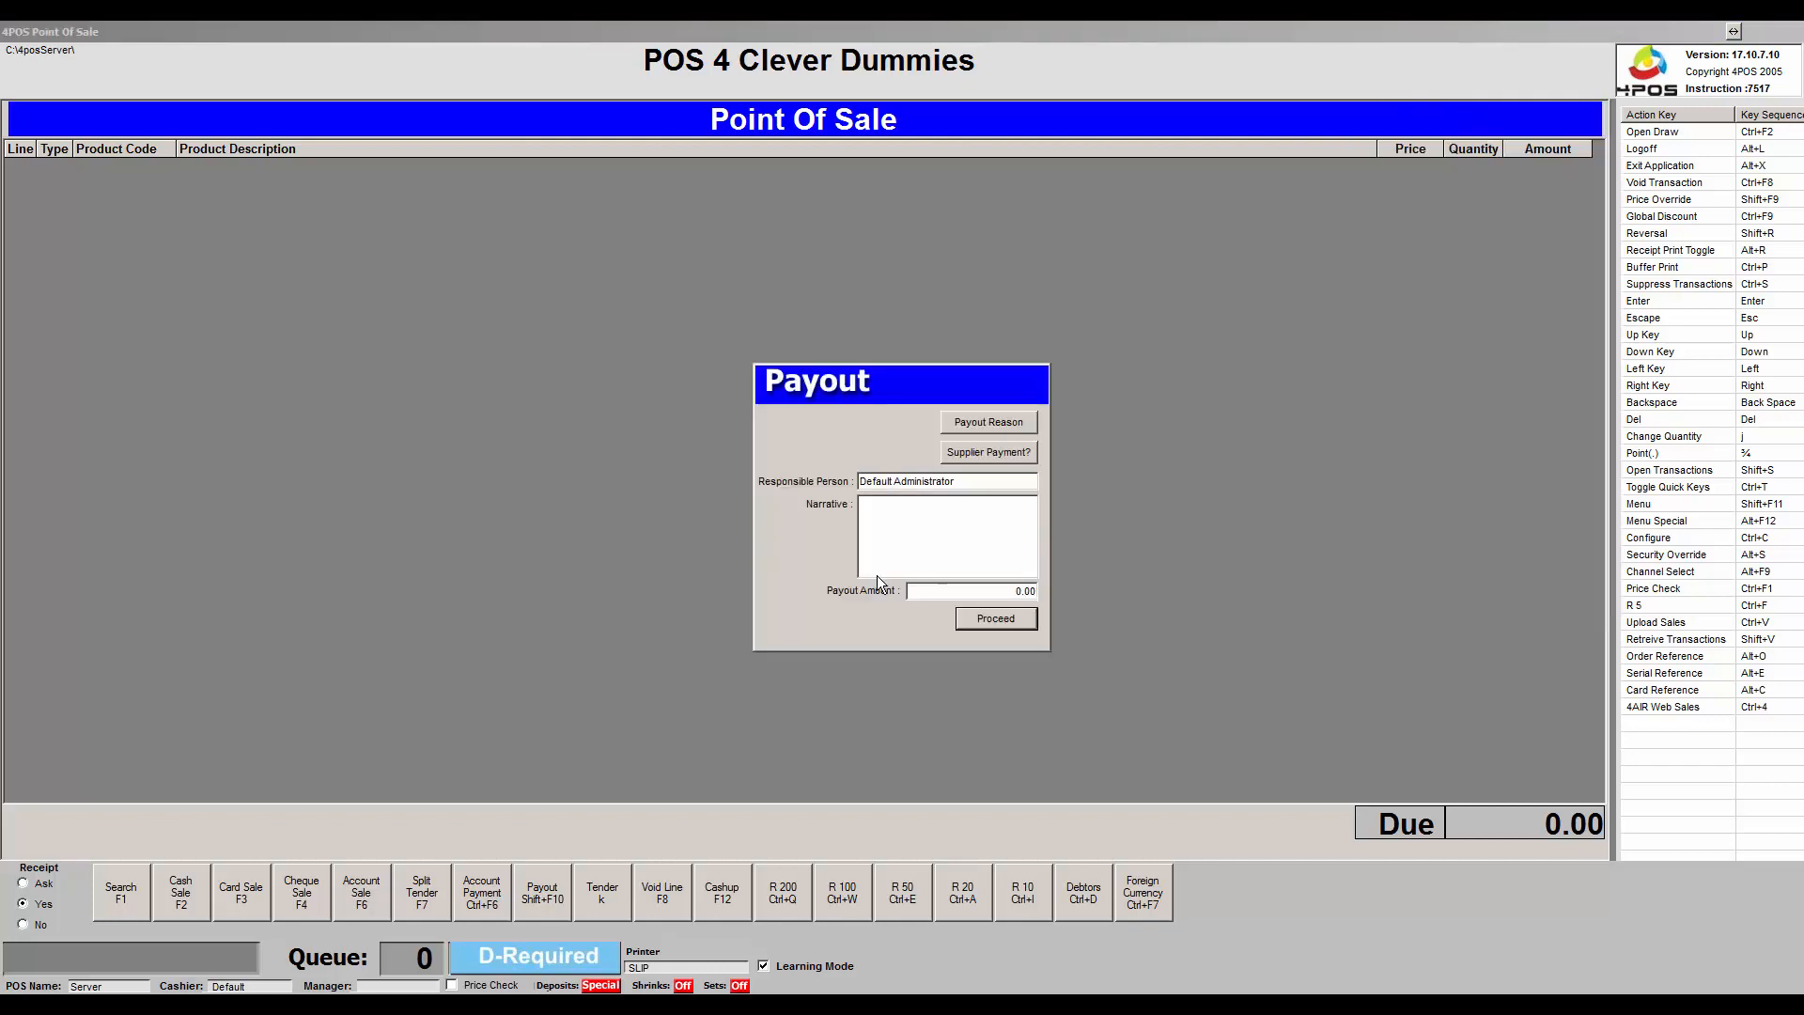
left_click(896, 553)
type("Drop")
key("Tab")
type("300000")
key("Tab")
key("Return")
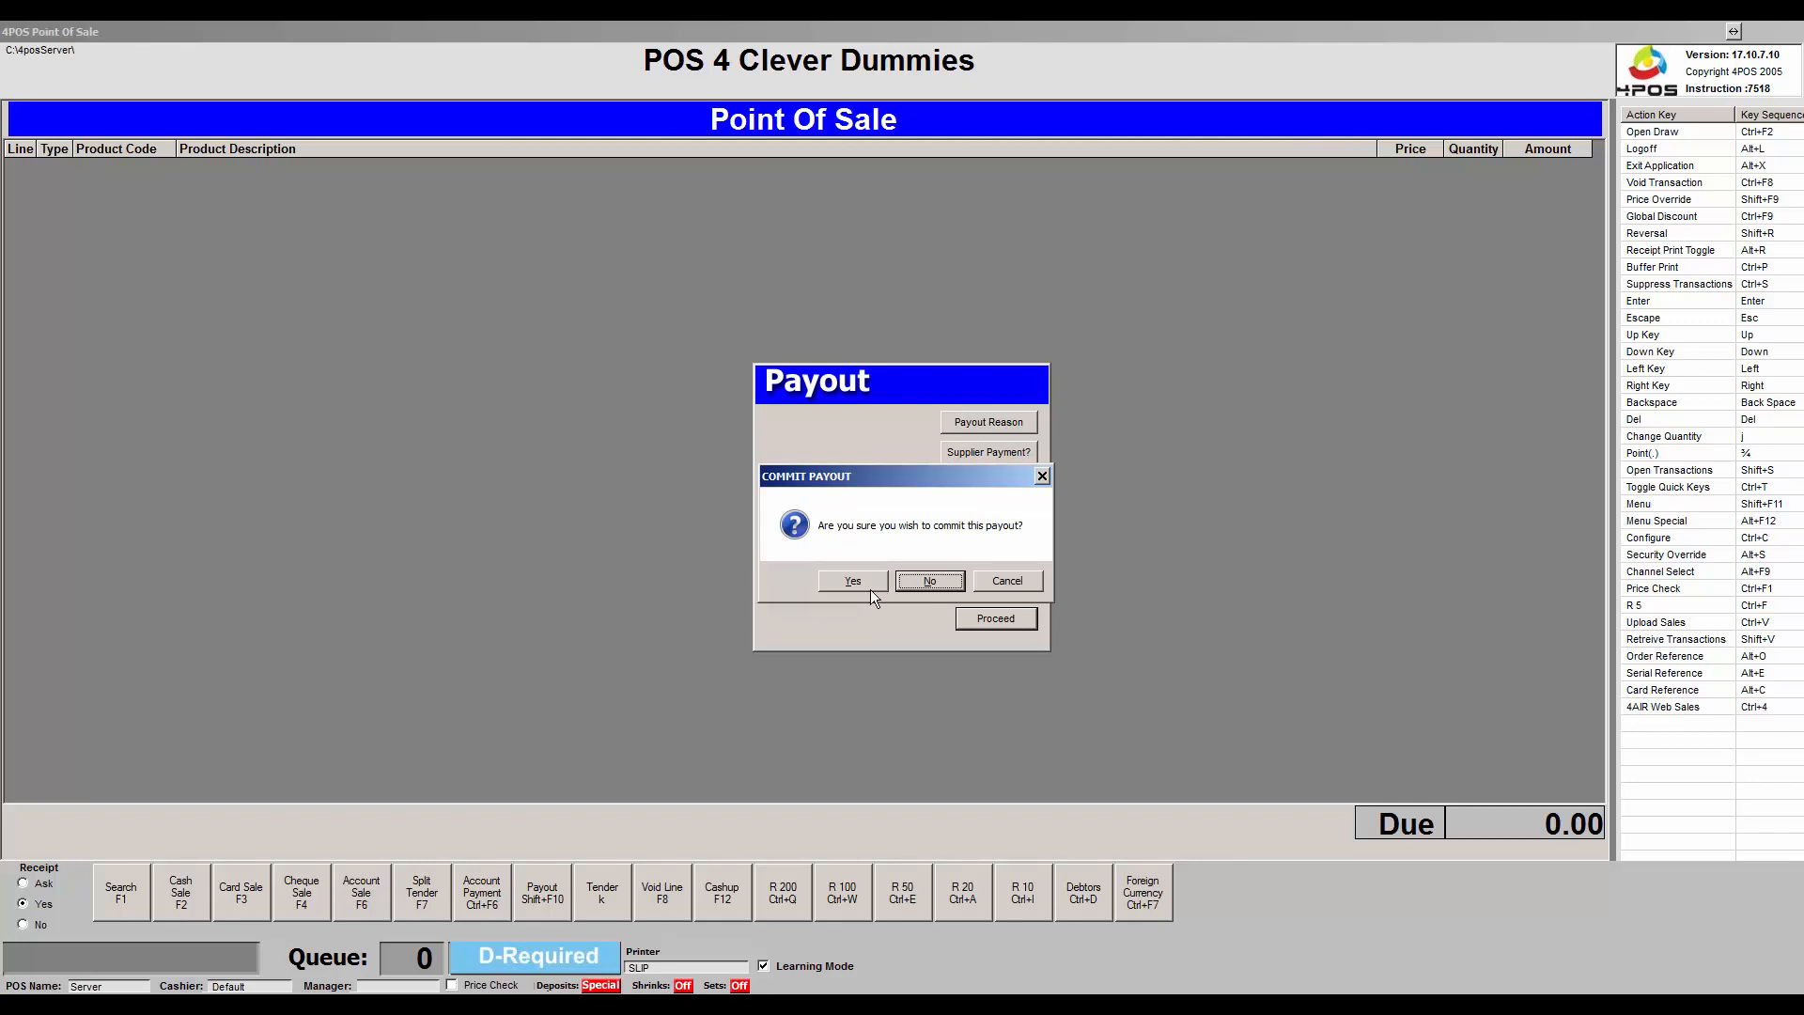
left_click(870, 588)
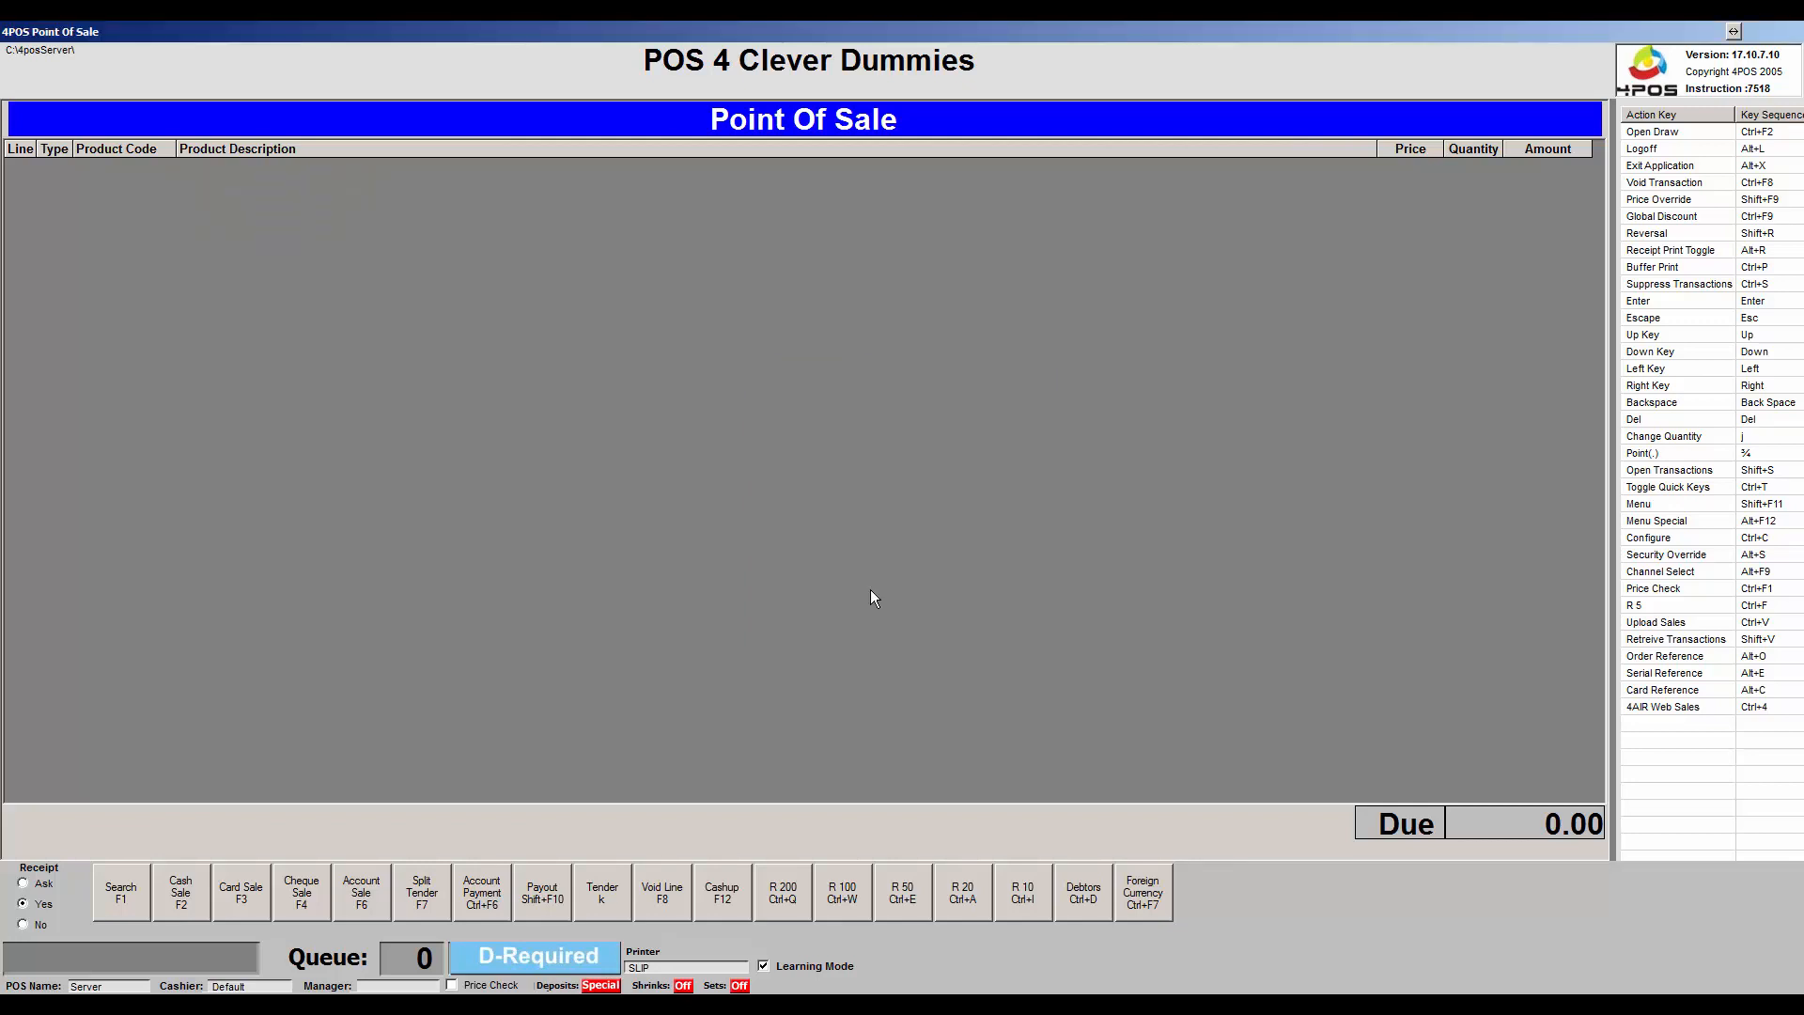
Open the X Reading from the Shift+F11 function list to show cash 2,315.20 and payouts 3,017.50.
key("shift+F11")
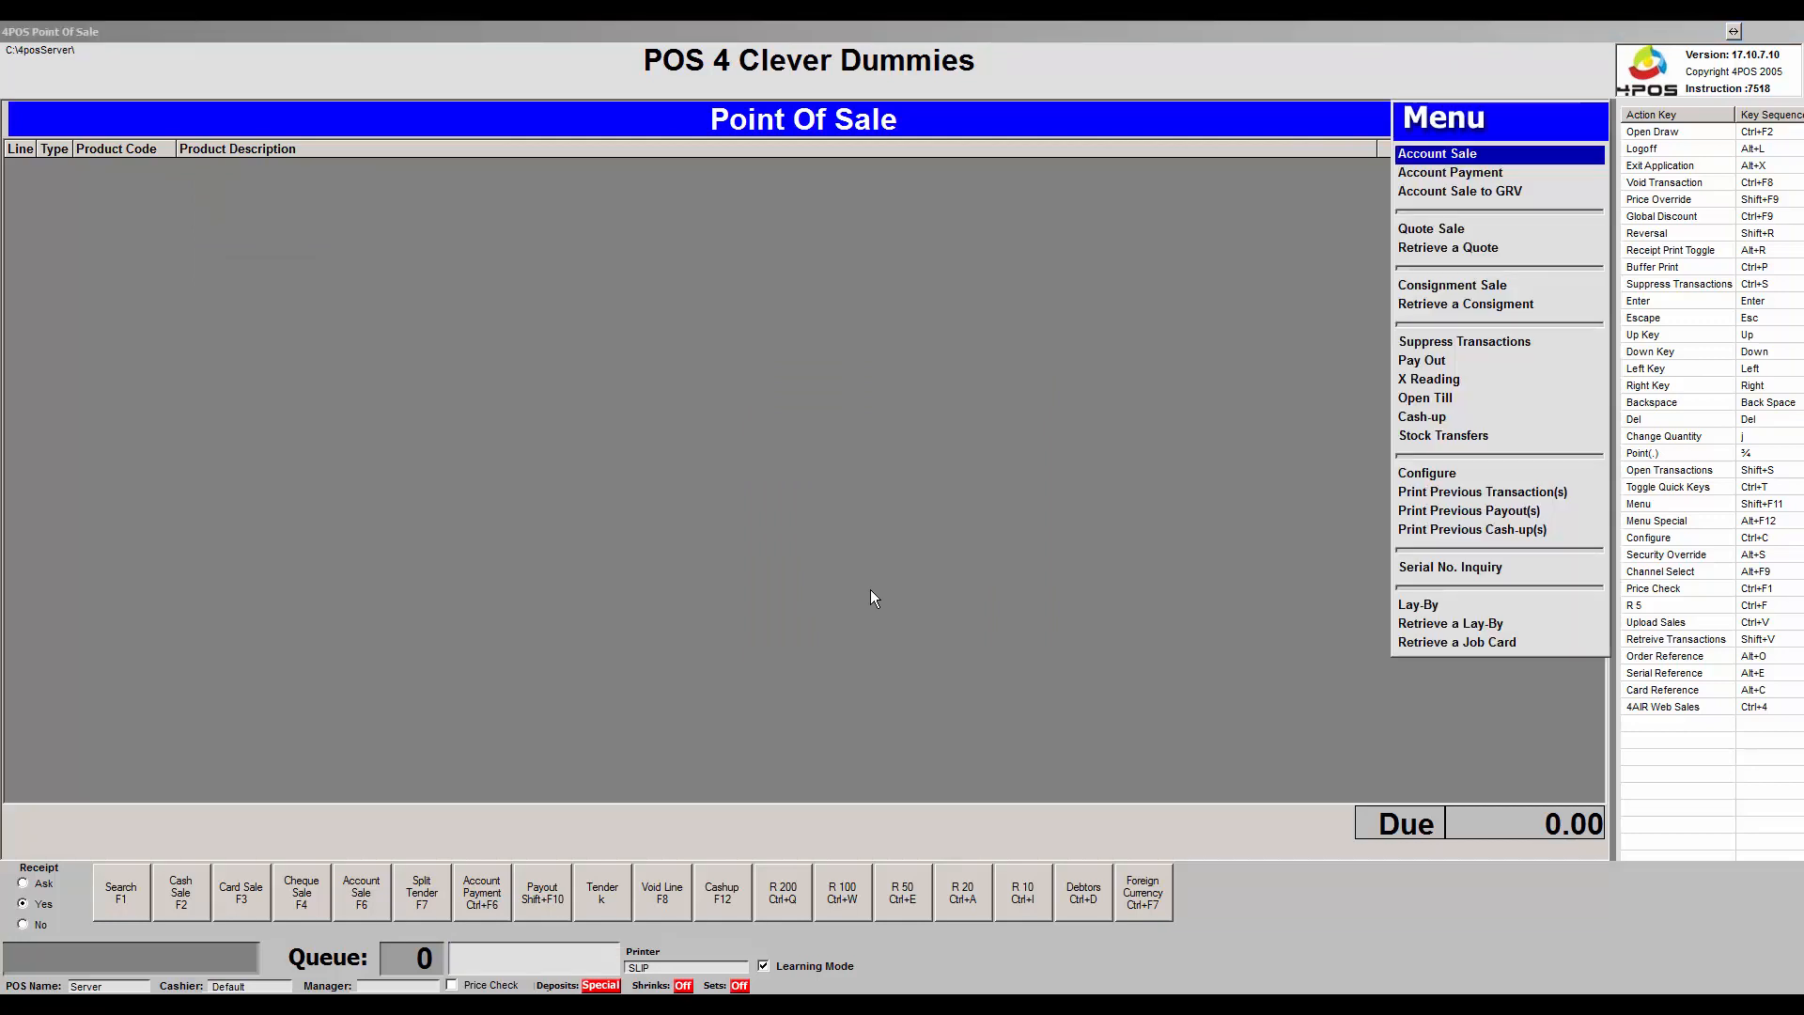
key("Down")
key("Down")
key("Down")
key("Down")
key("Down")
key("Down")
key("Down")
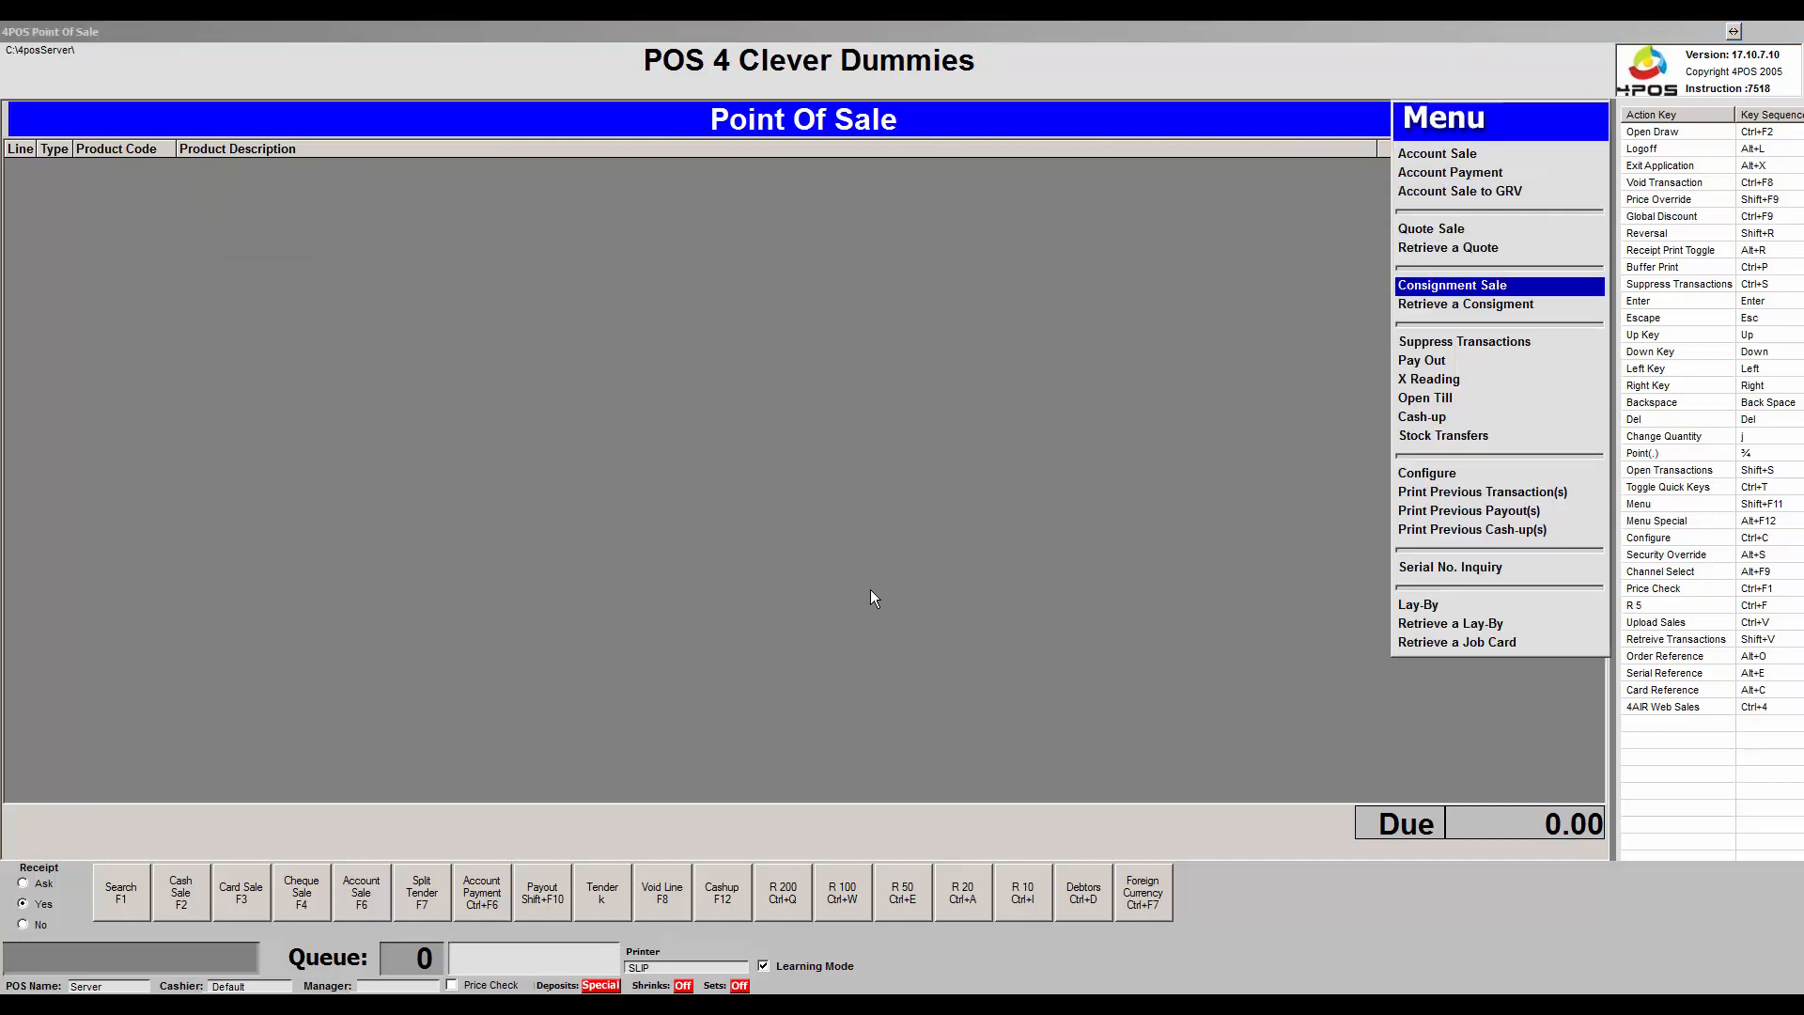
key("Down")
key("Return")
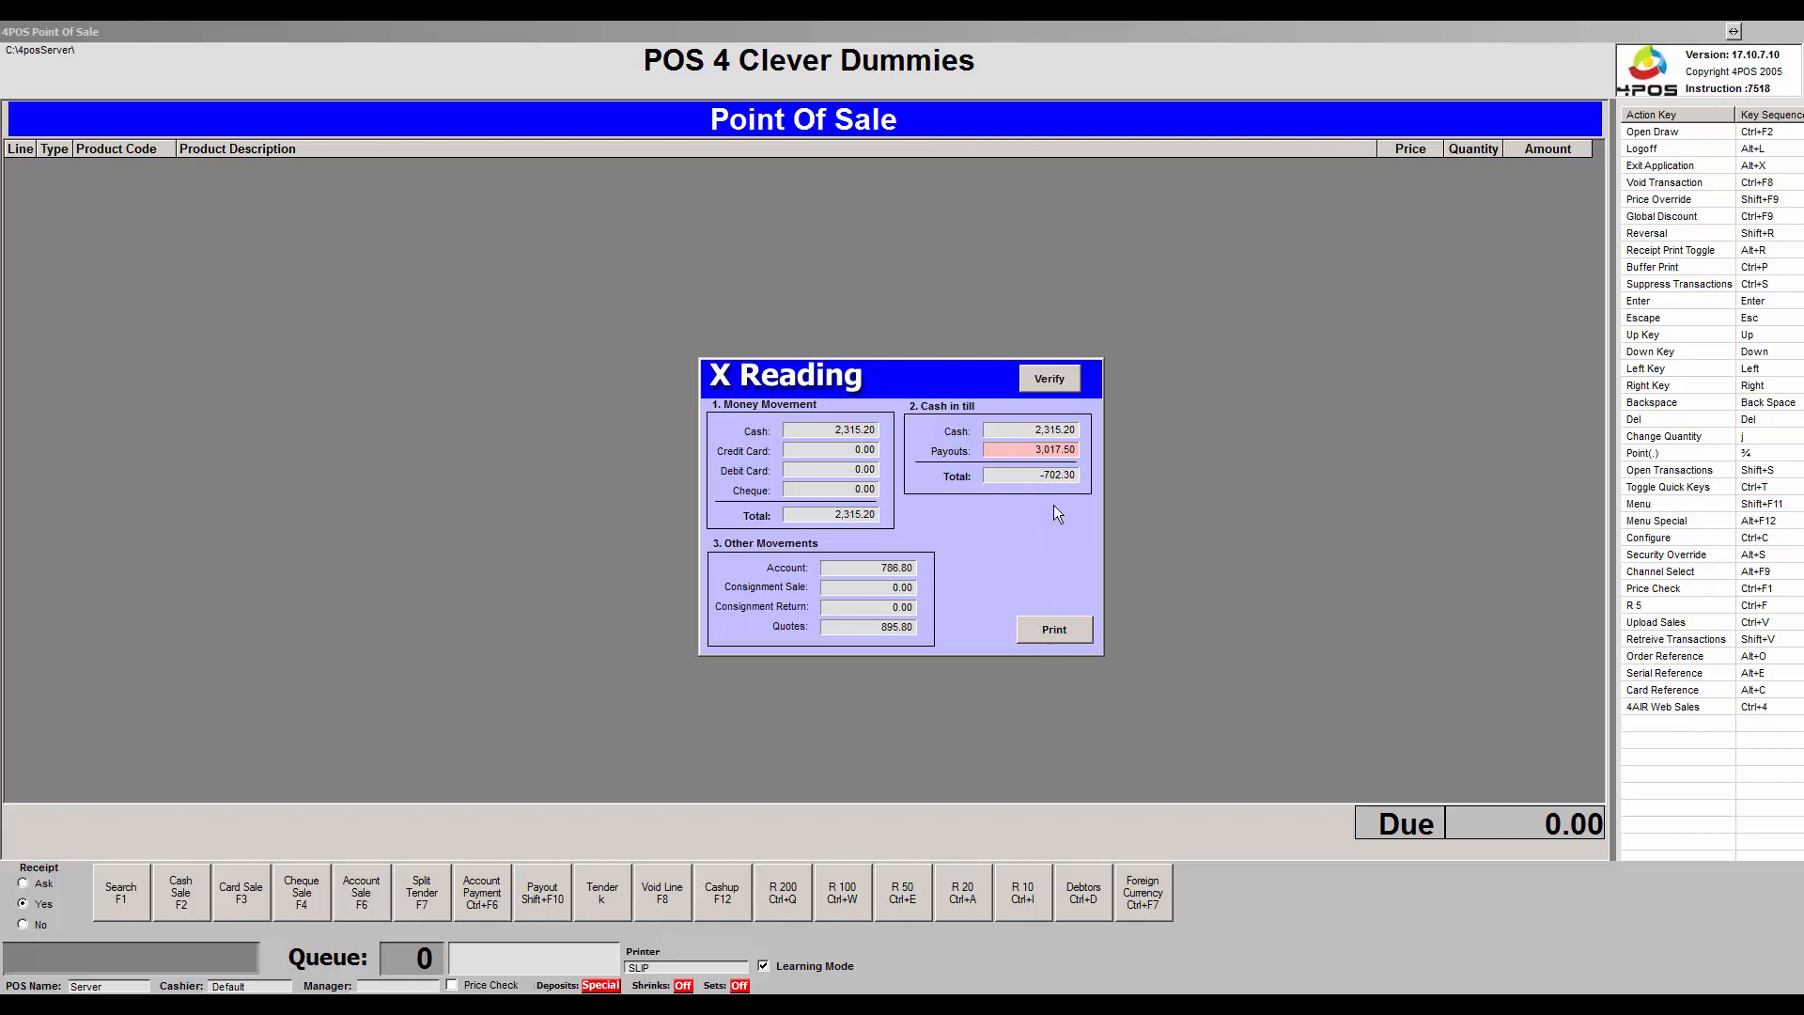
Close the X Reading and list this month's transactions under Print Previous Transaction(s).
left_click(1043, 381)
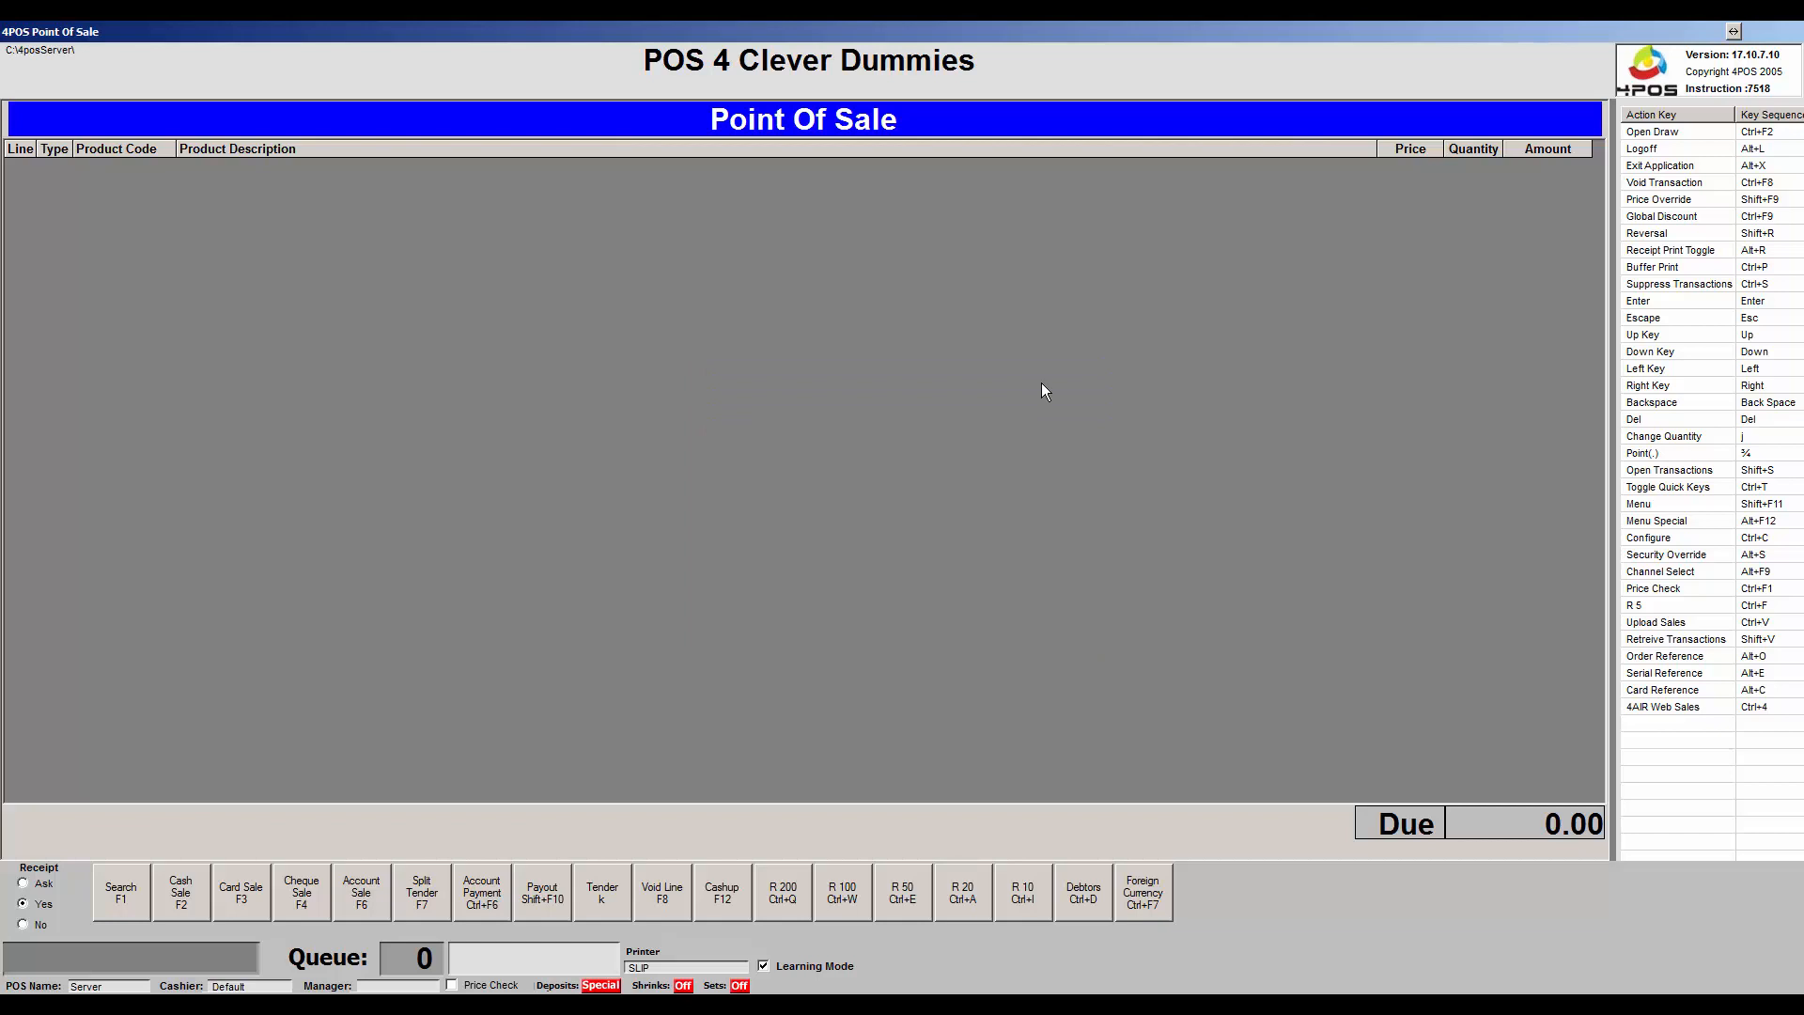
key("shift+F11")
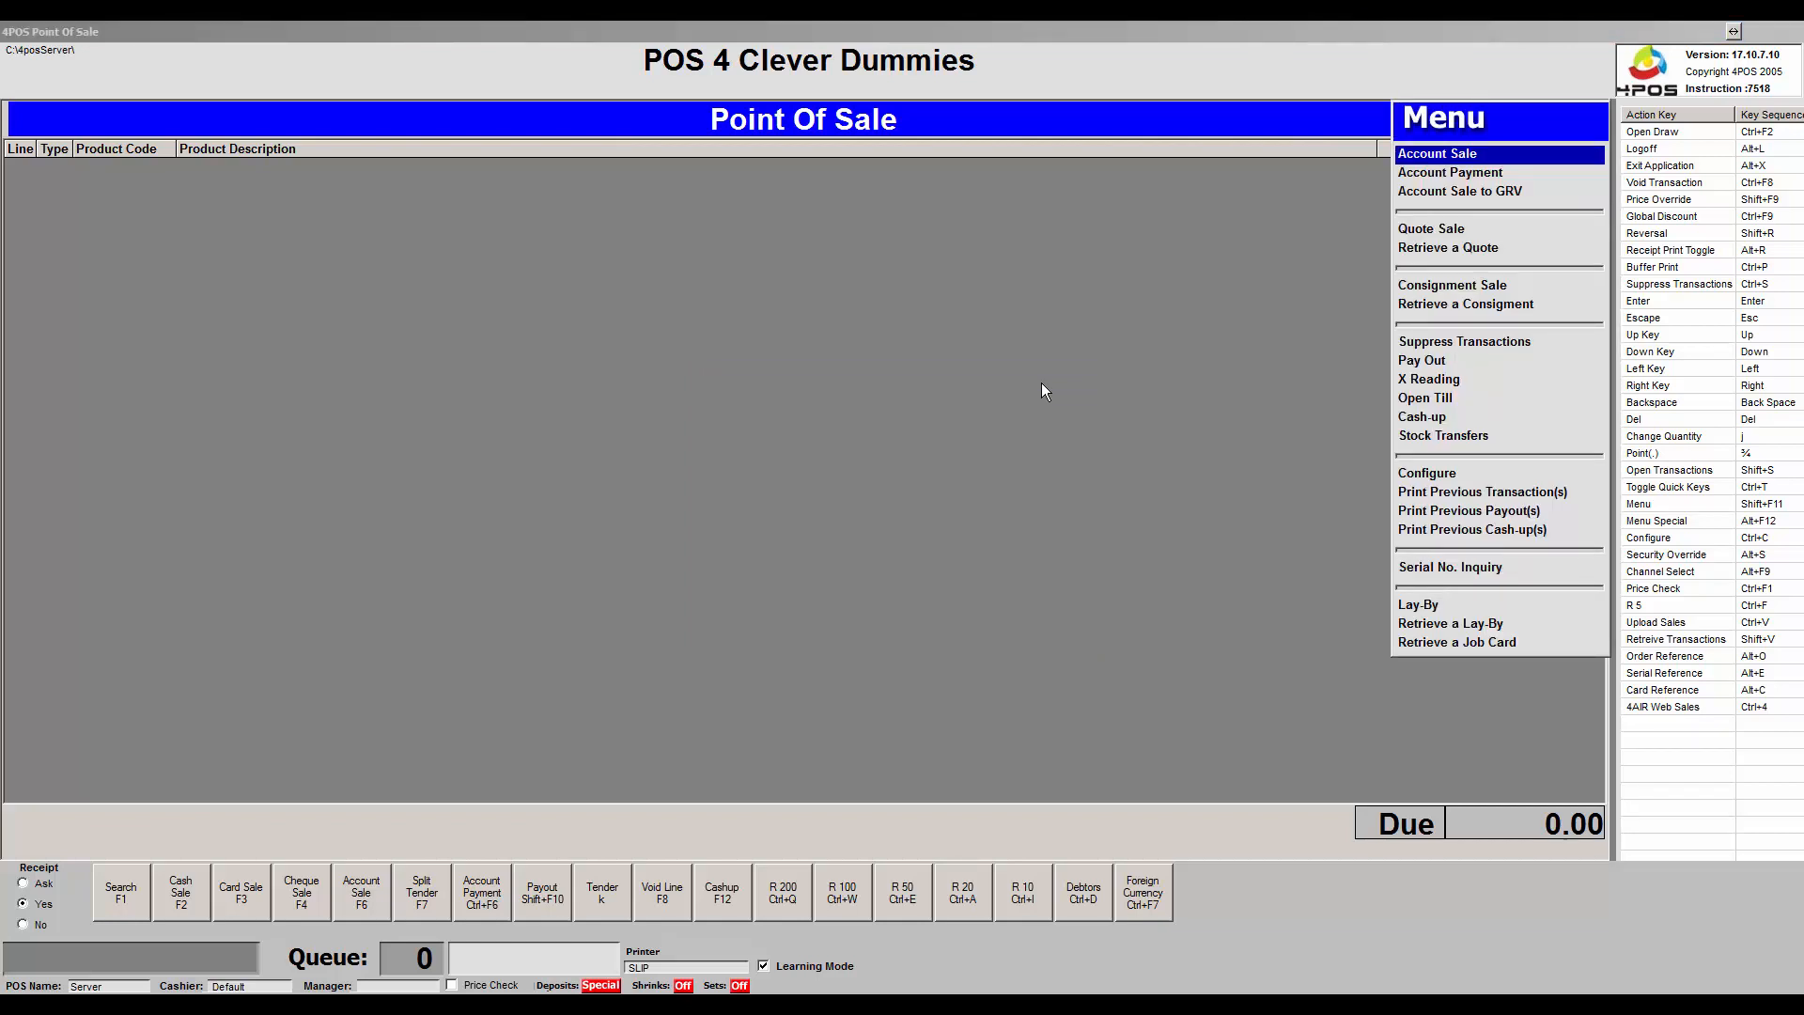
key("Down")
key("Down")
key("Down")
key("Down")
key("Down")
key("Down")
key("Down")
key("Down")
key("Down")
key("Down")
key("Down")
key("Down")
key("Down")
key("Down")
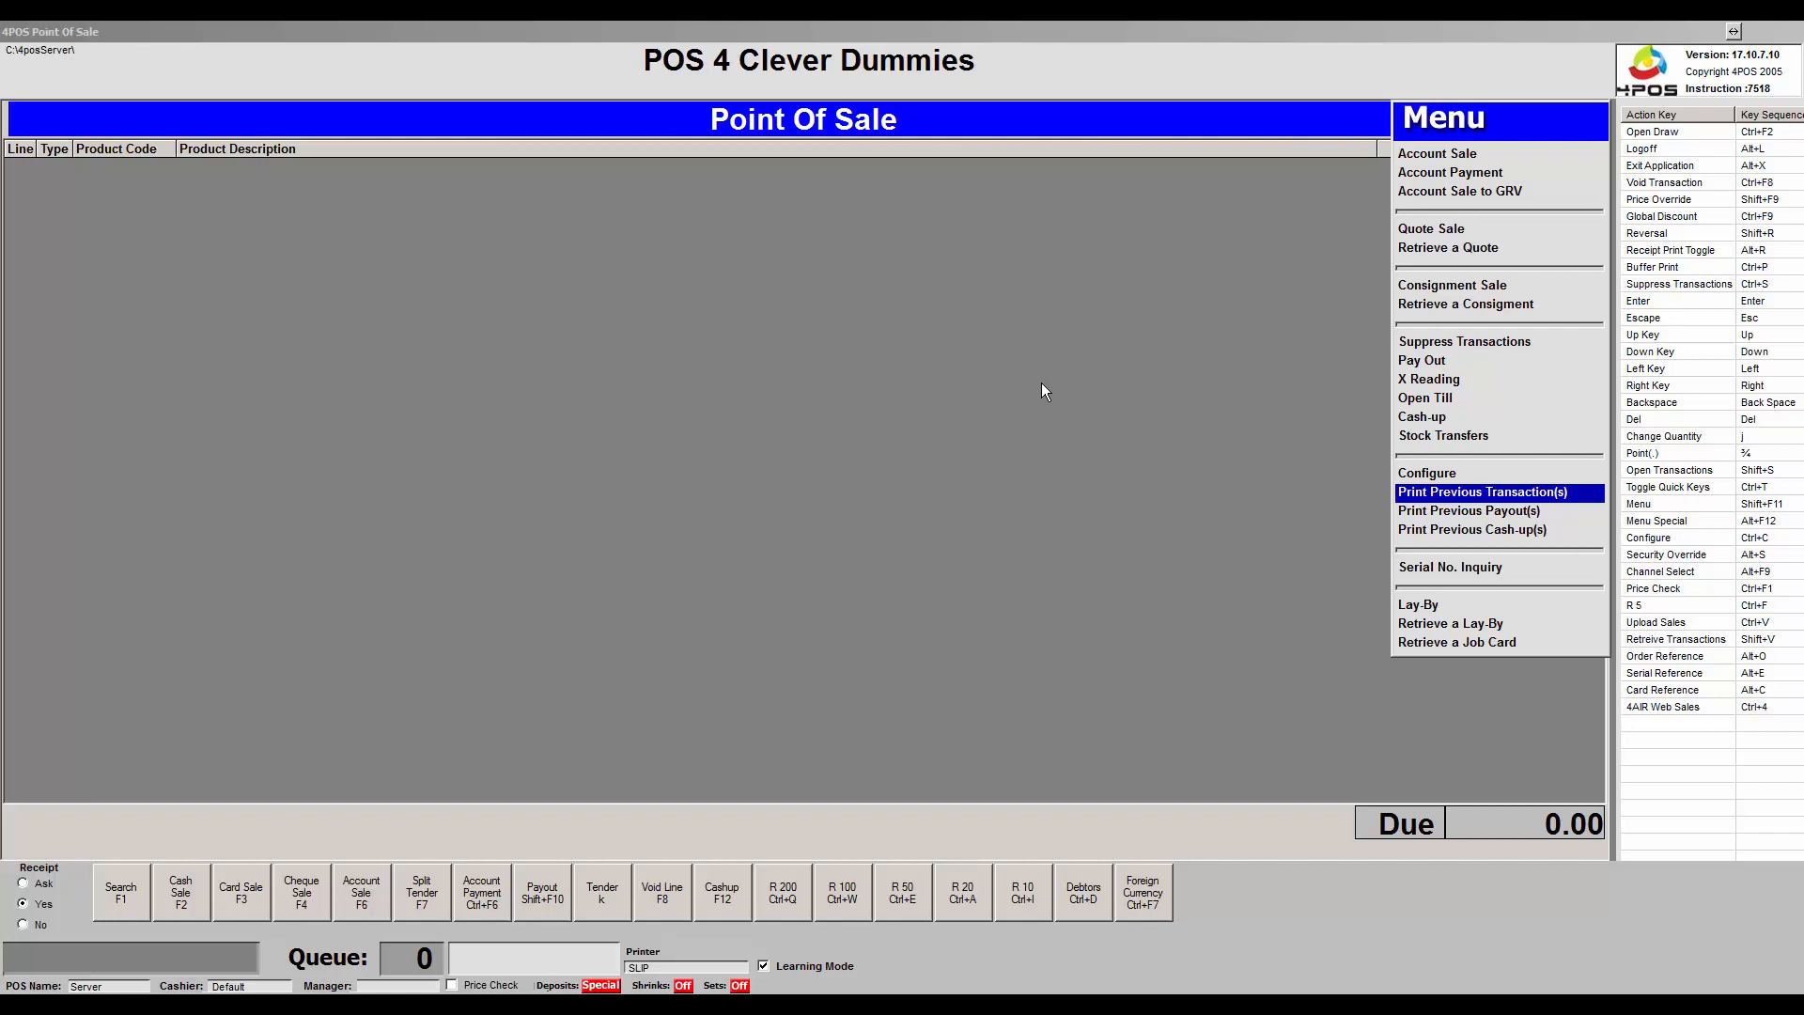
key("Return")
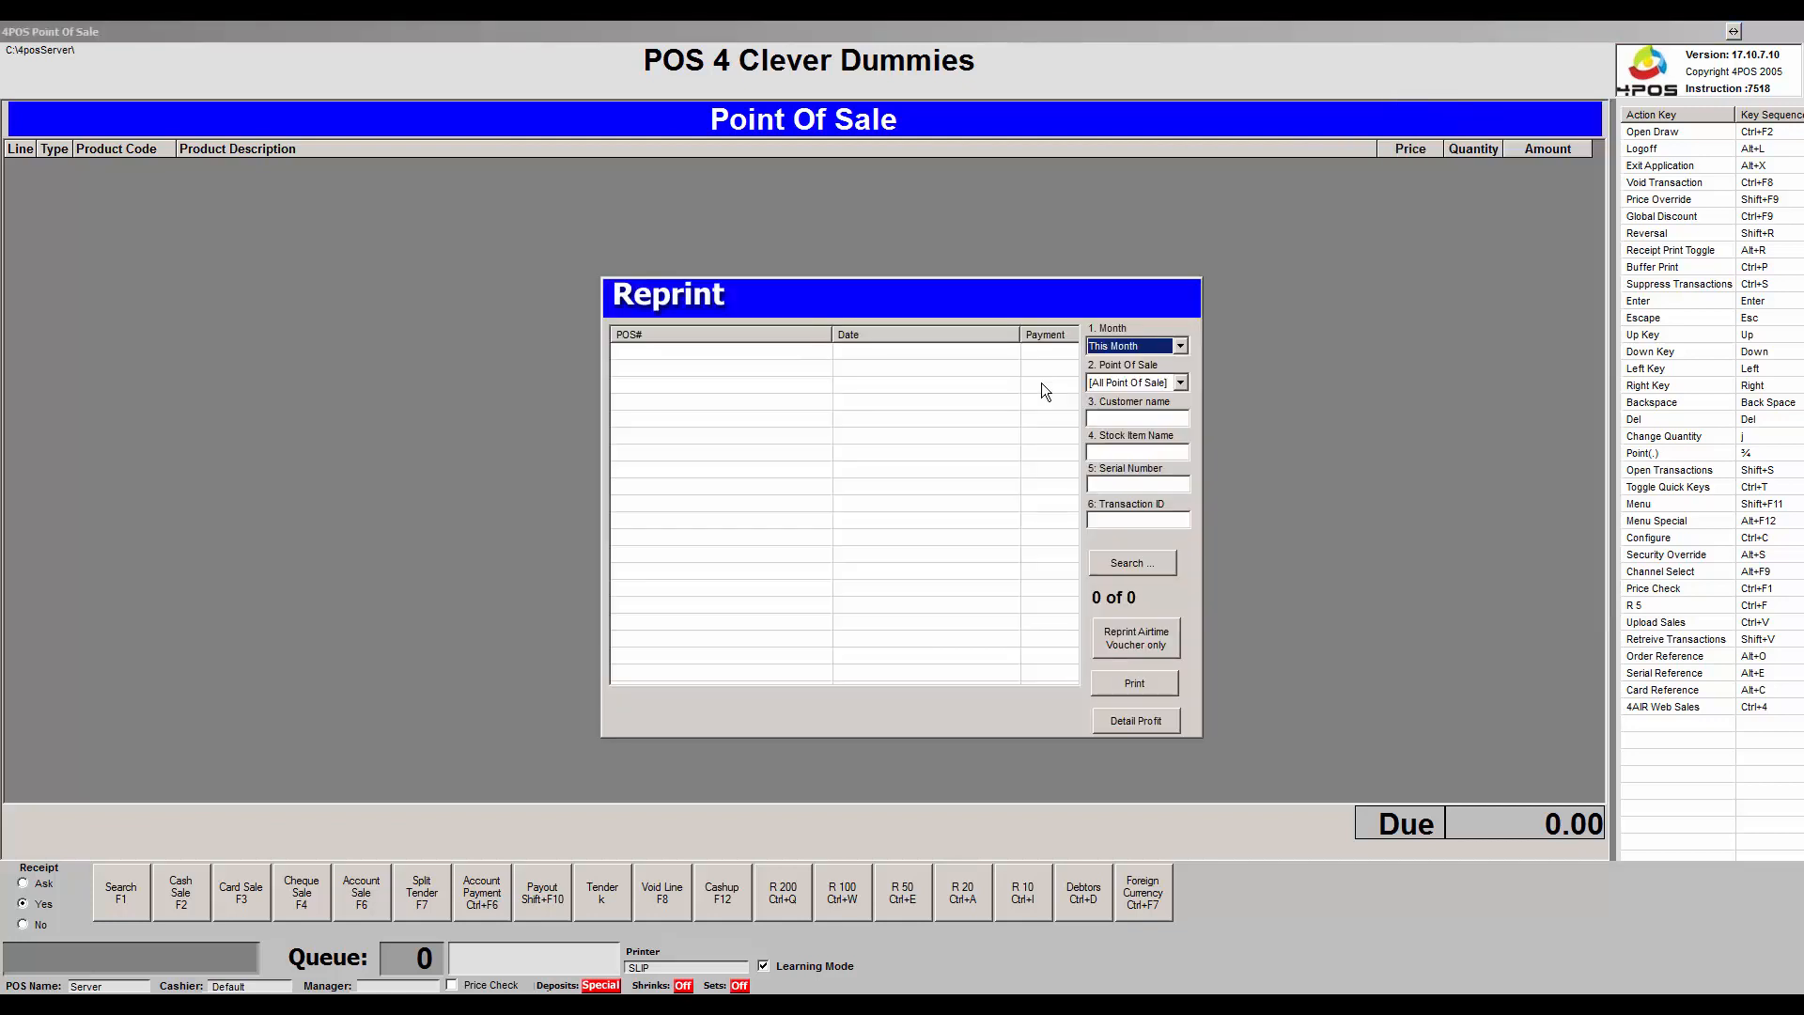
left_click(1143, 566)
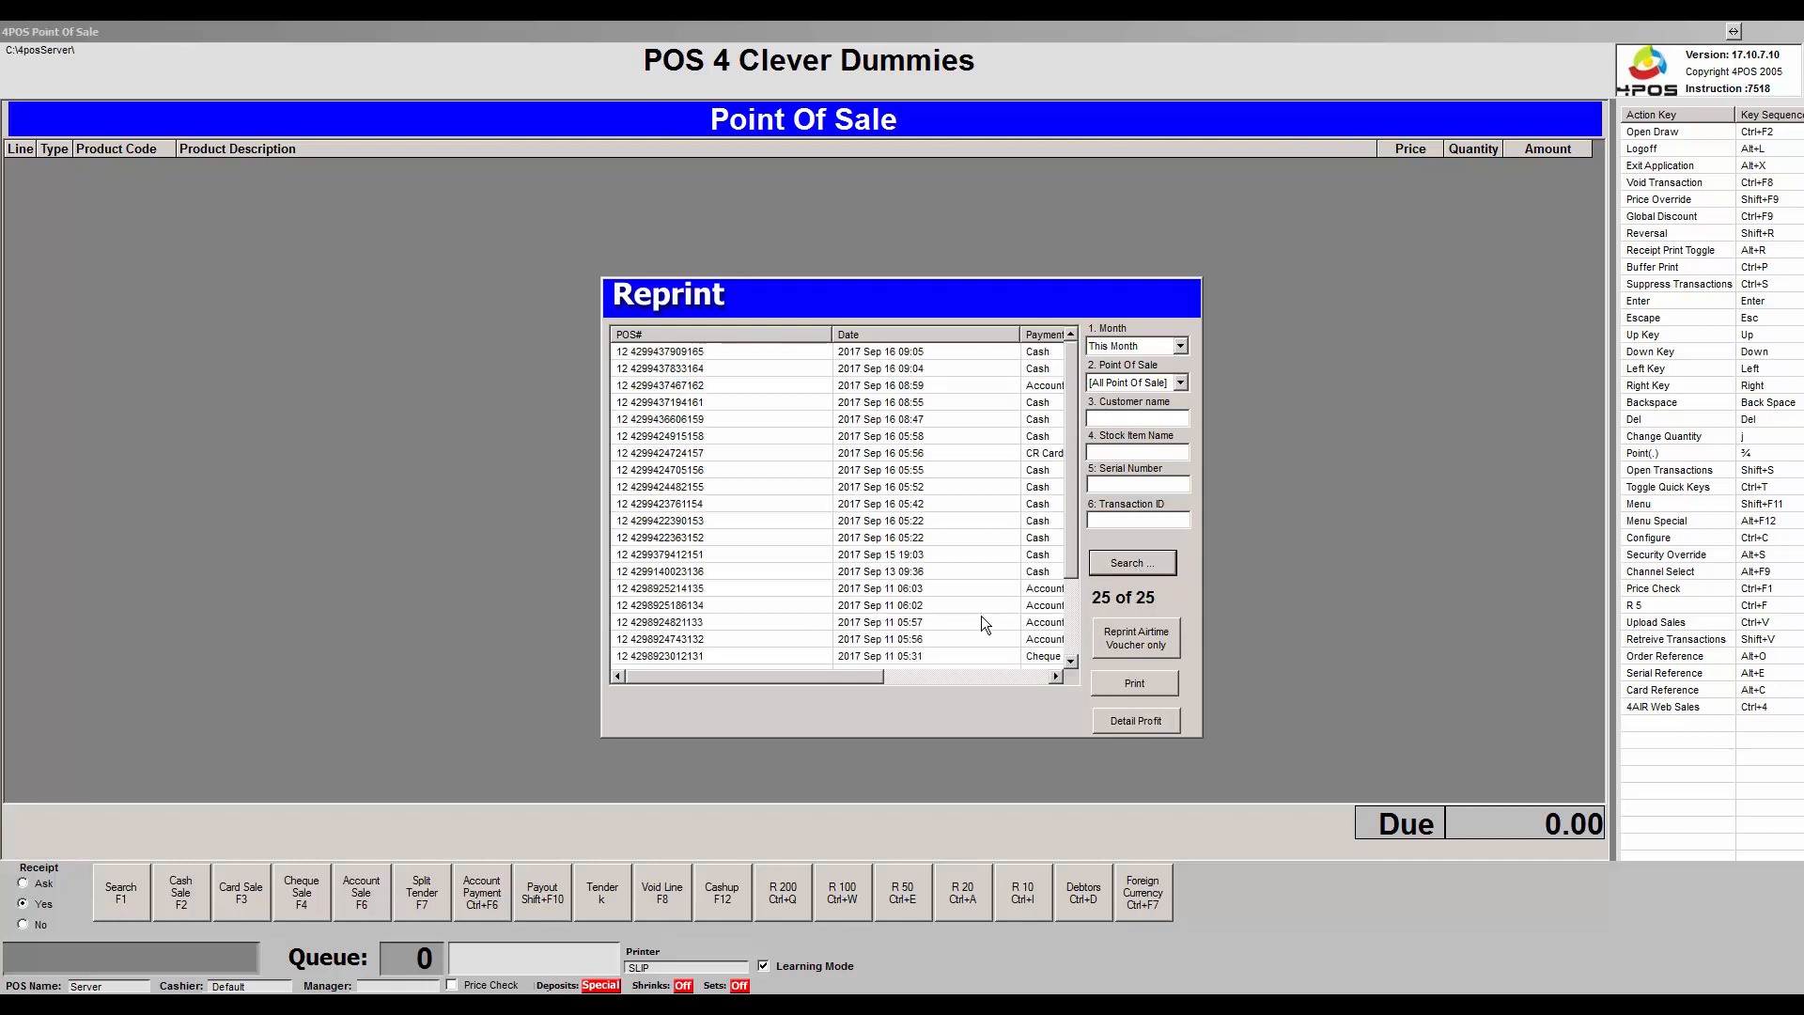
Select the 2017 Sep 11 05:57 account sale and print it.
left_click_drag(1073, 521, 1073, 637)
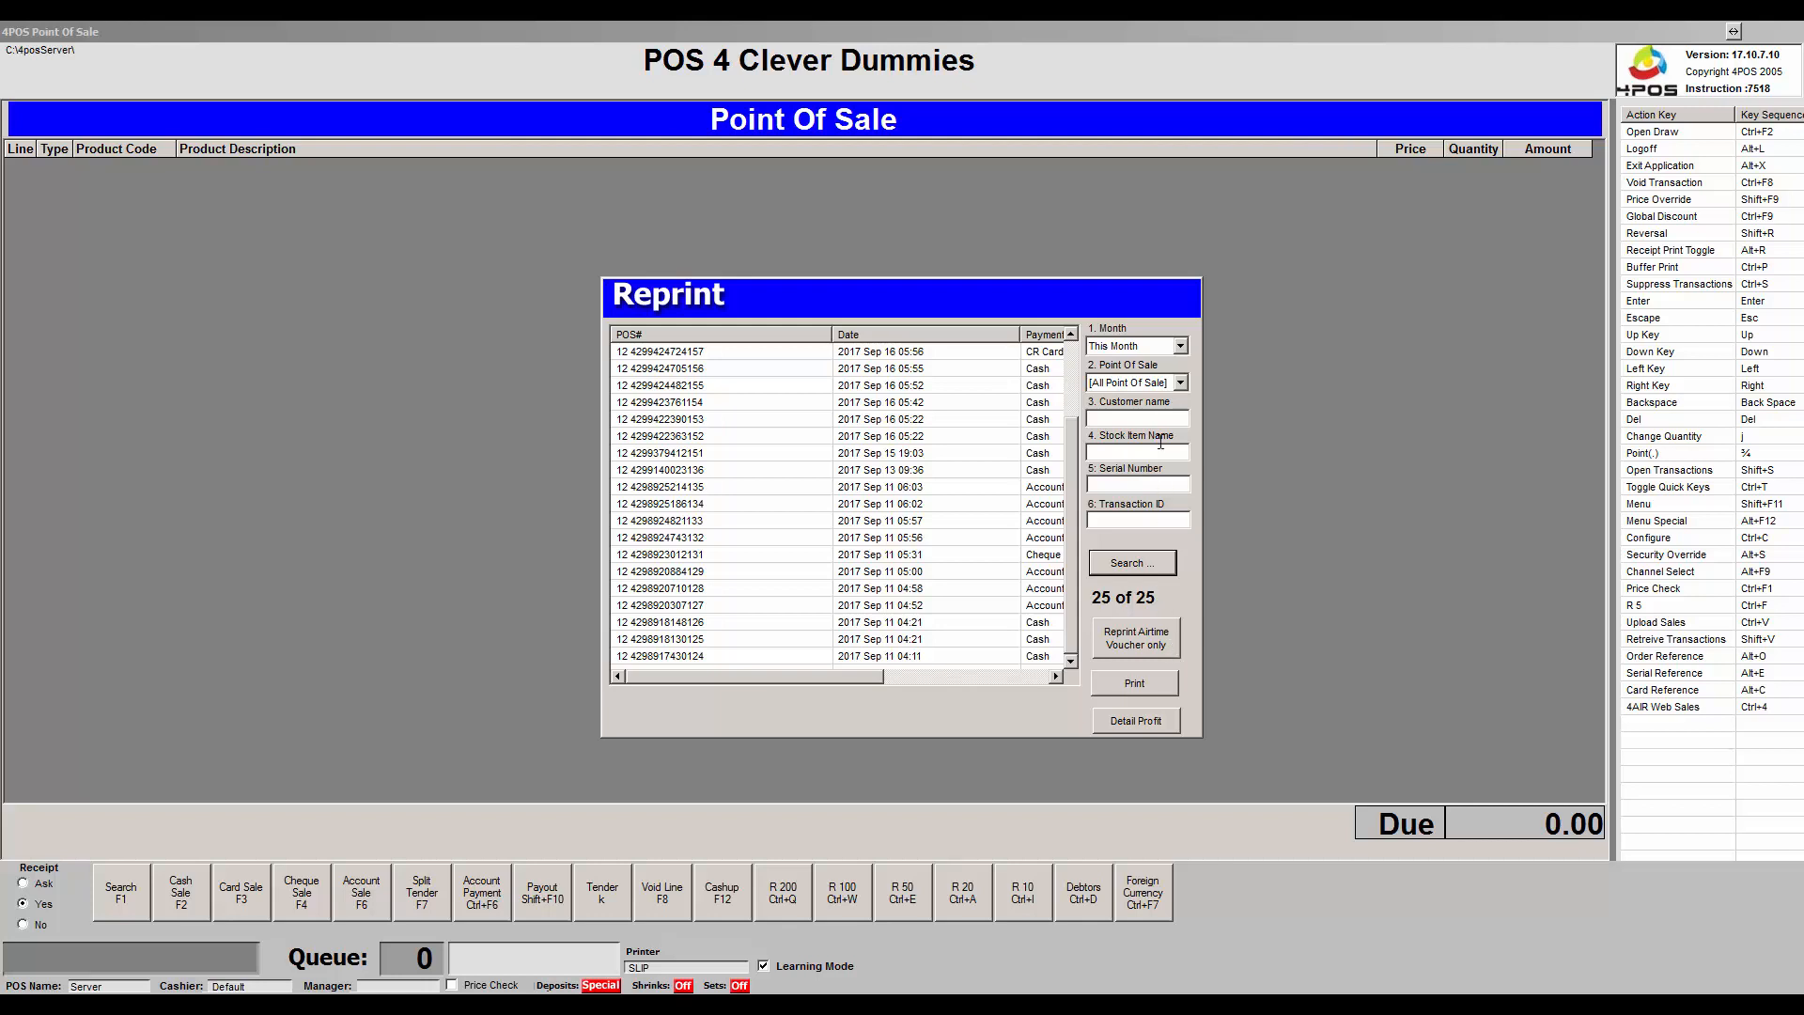
left_click(1182, 349)
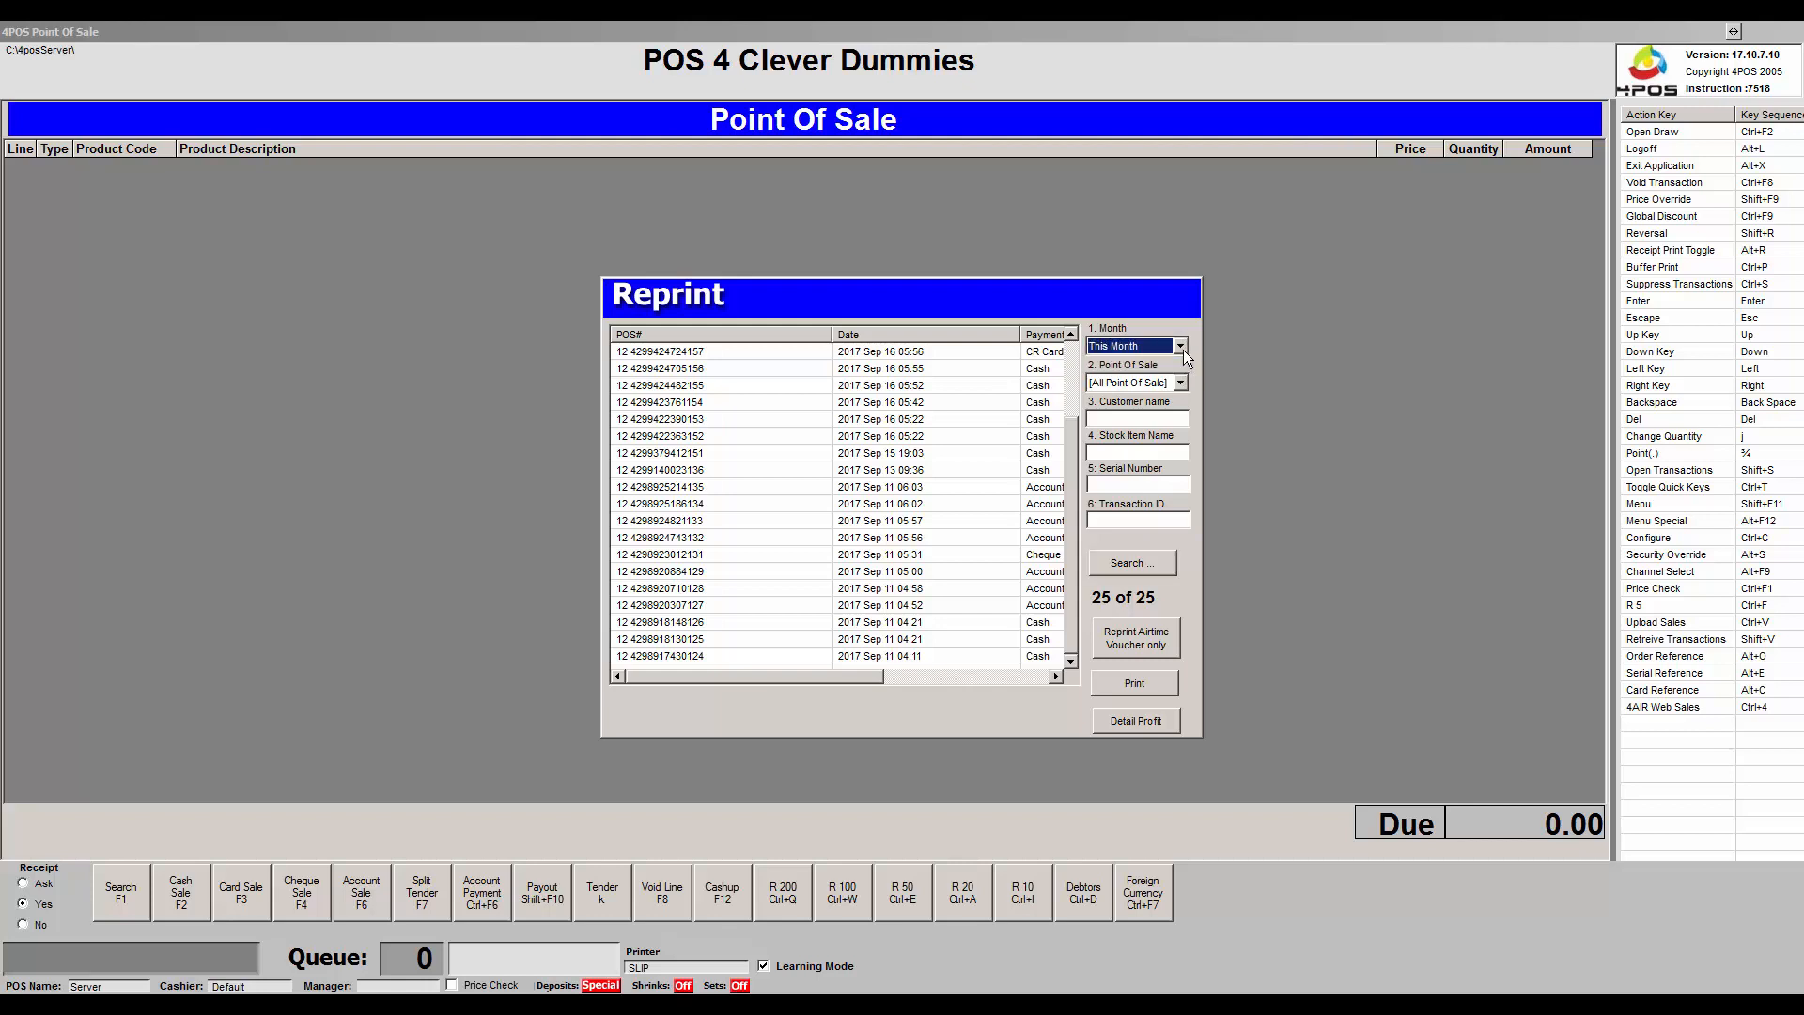
left_click(1142, 416)
left_click(882, 523)
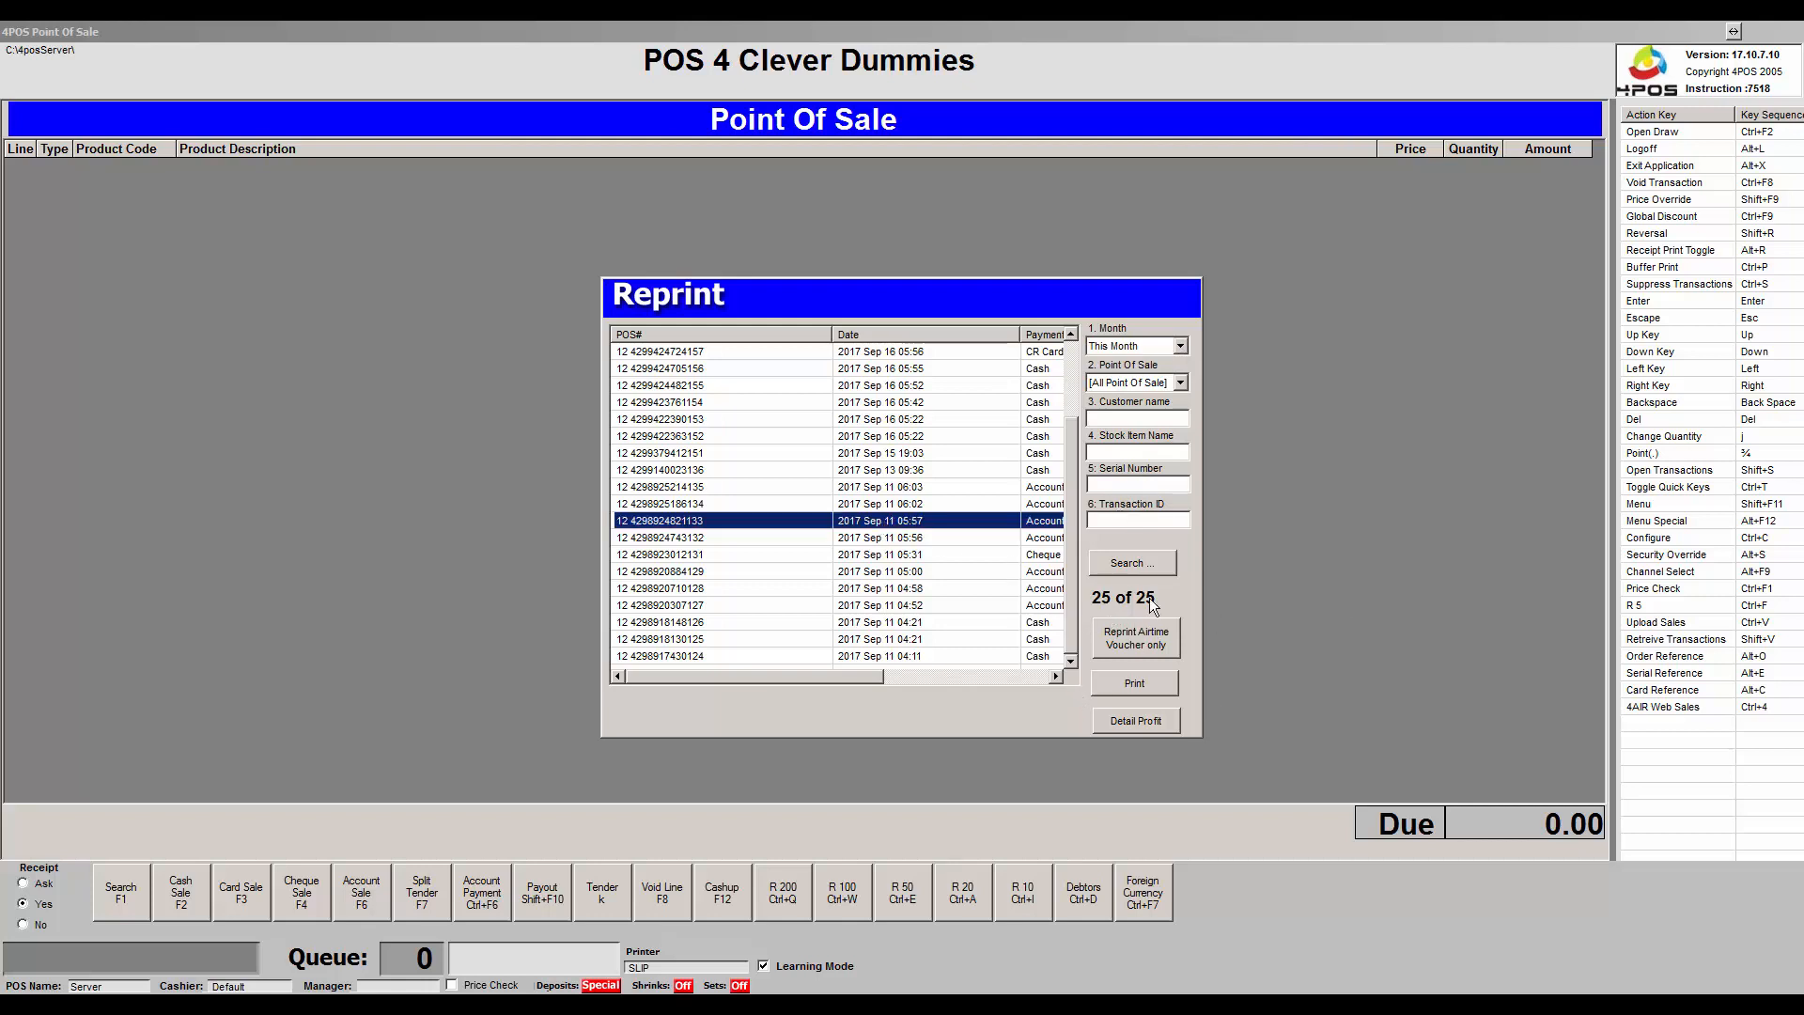
left_click(1151, 686)
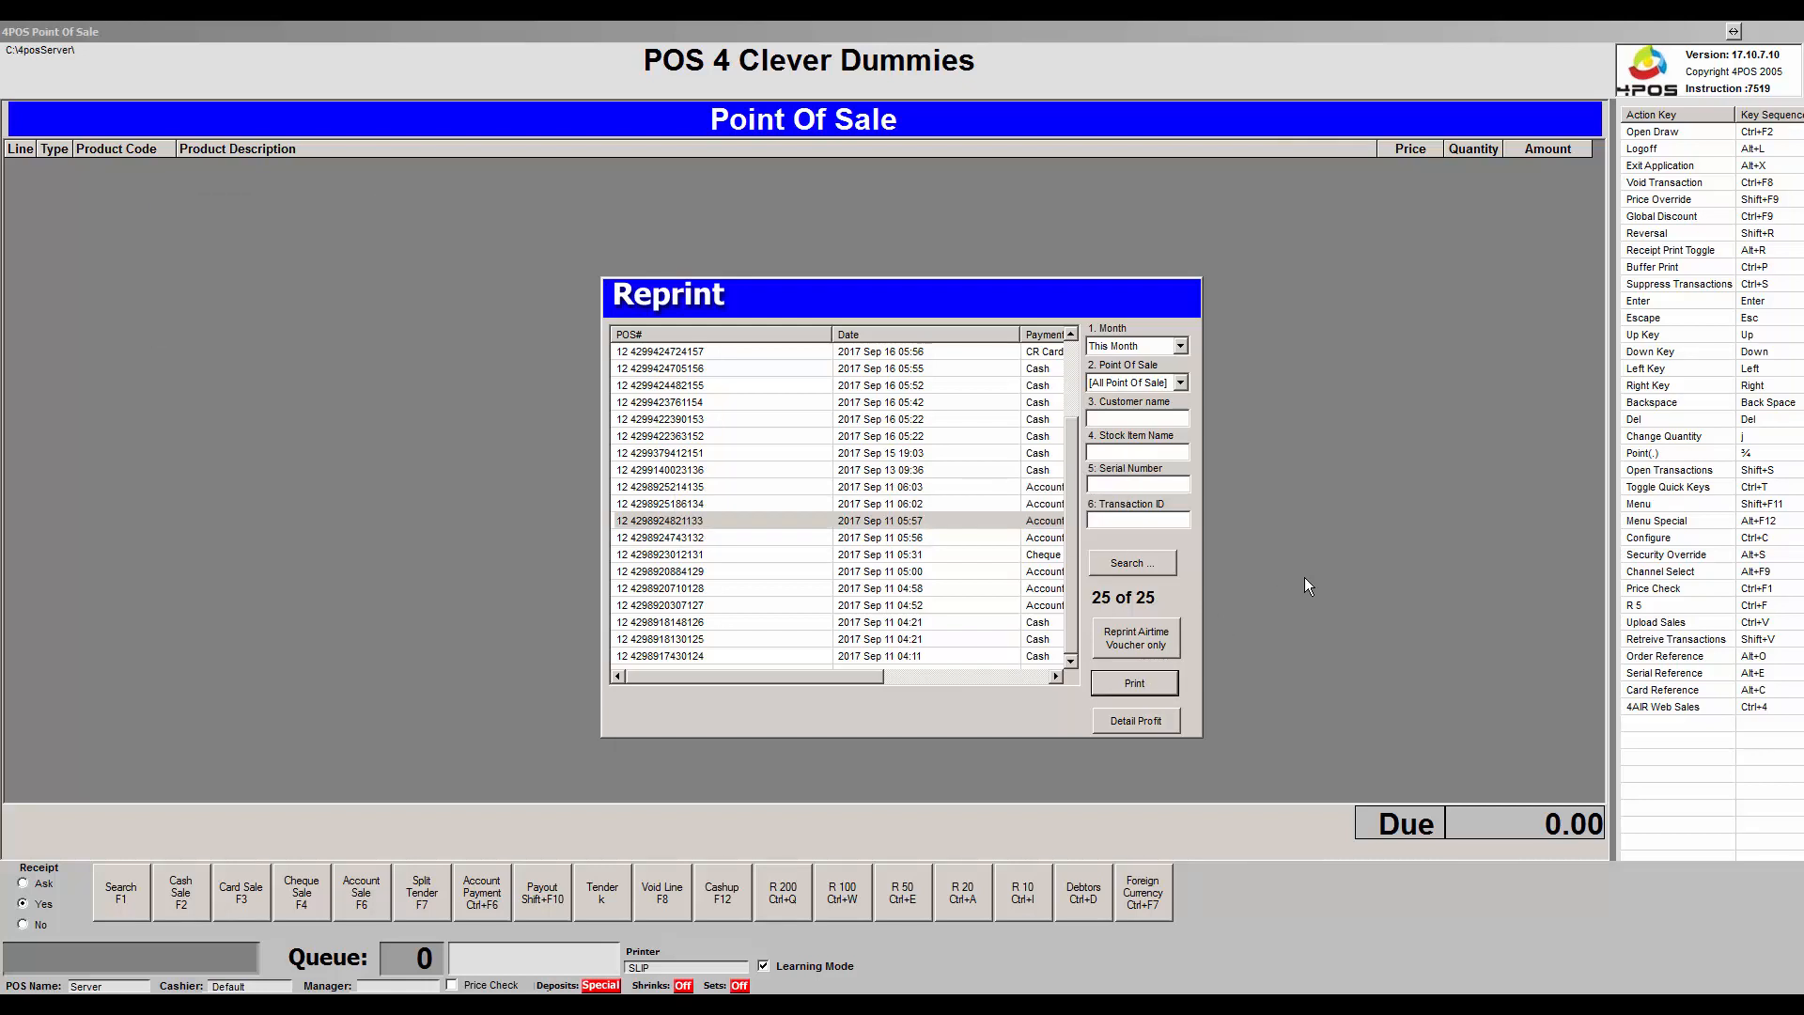
Close Reprint, run Serial No. Inquiry and dismiss the no-serial-found message.
key("Escape")
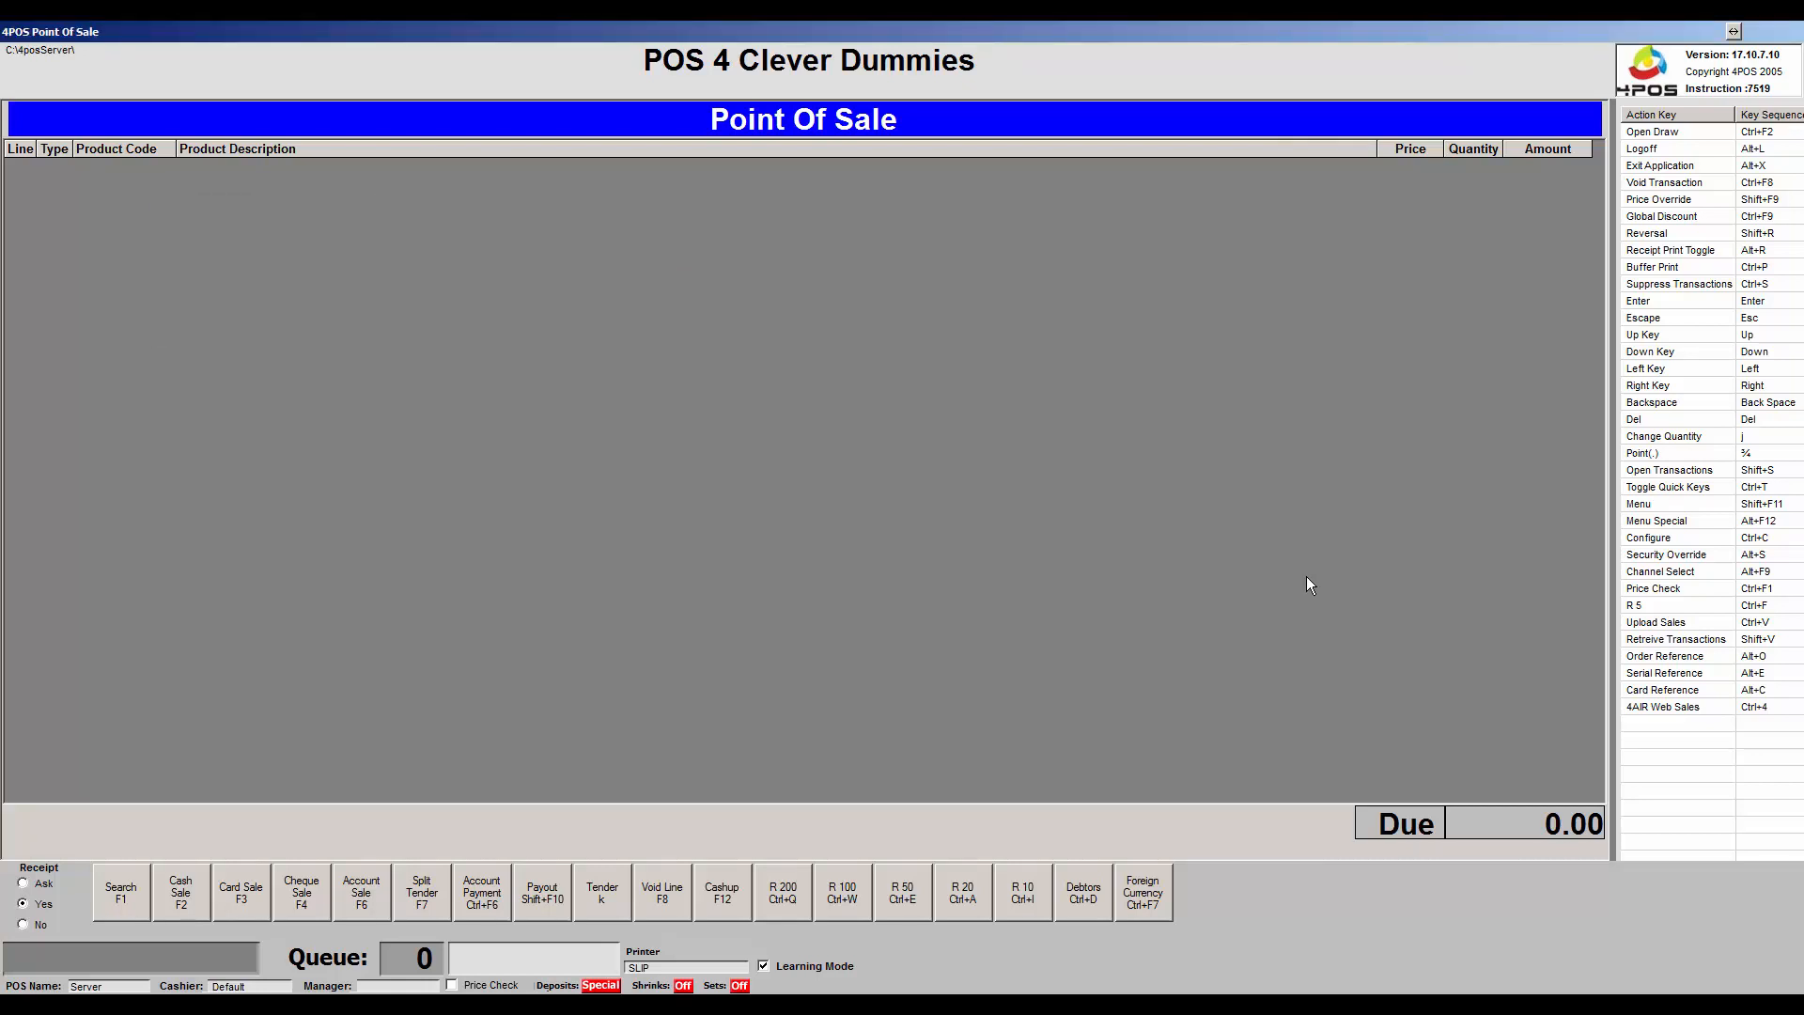
key("shift+F11")
key("Up")
key("Up")
key("Up")
key("Up")
key("Up")
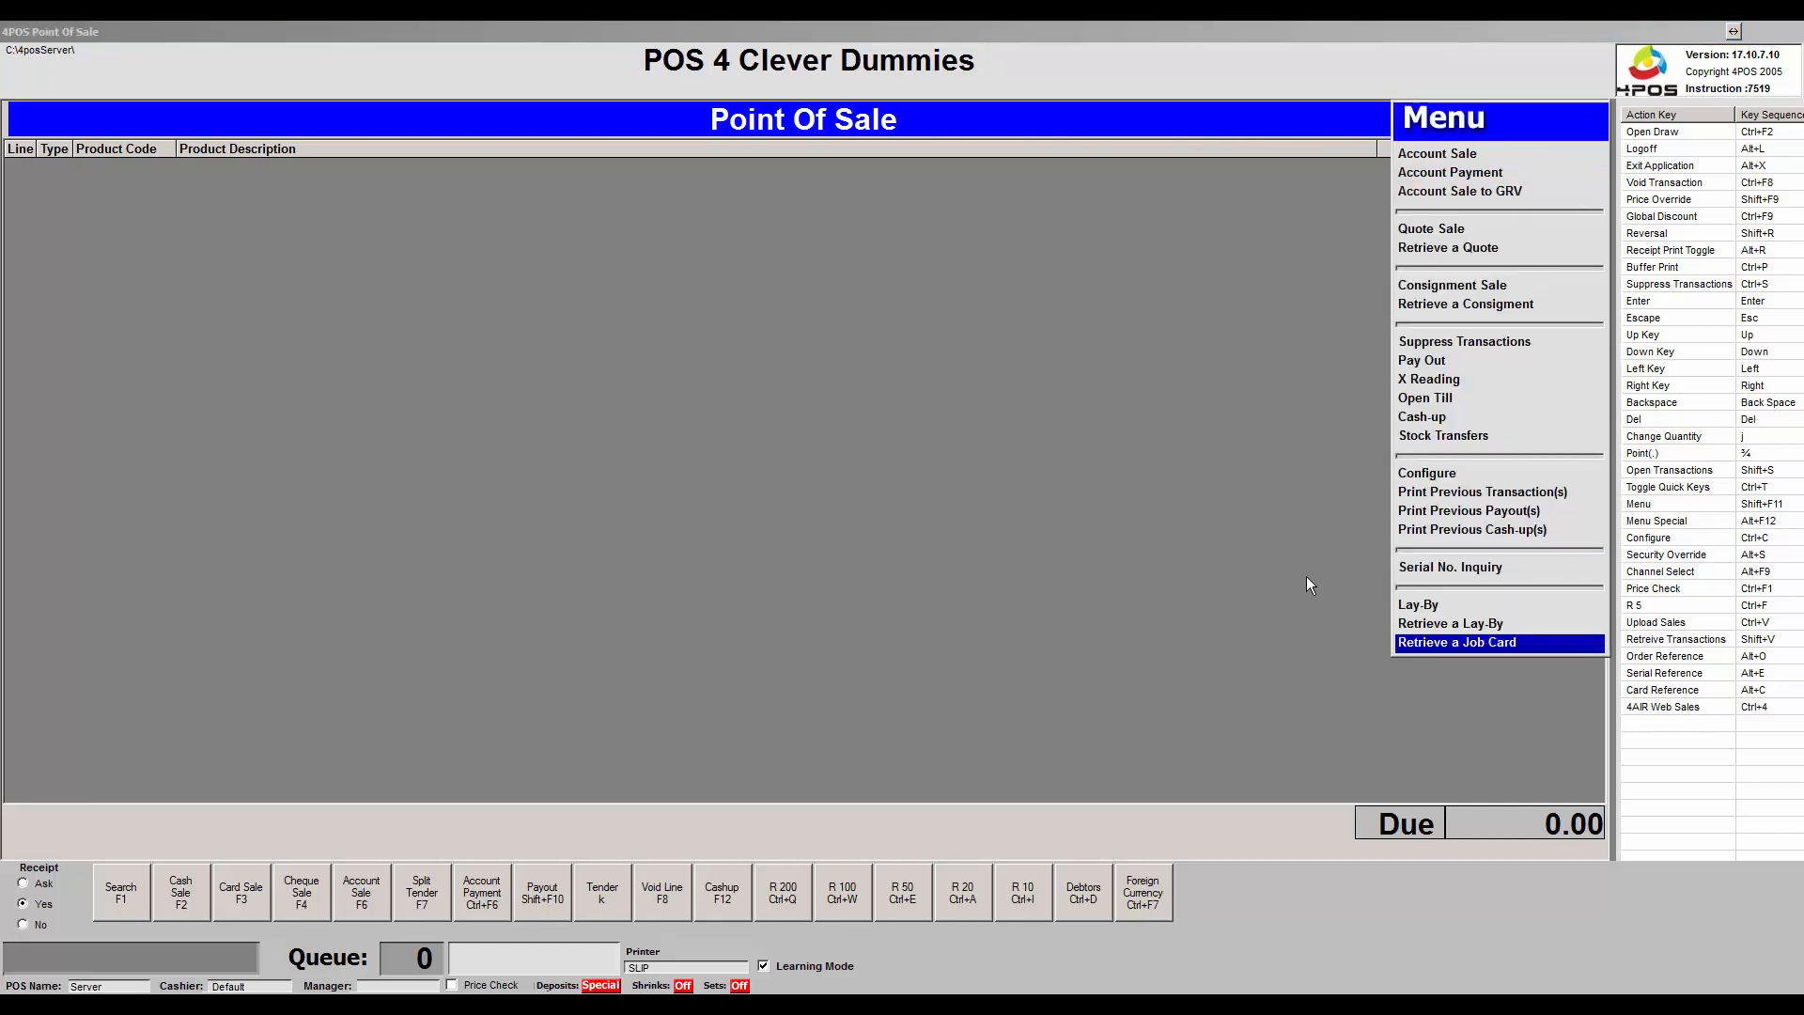
key("Down")
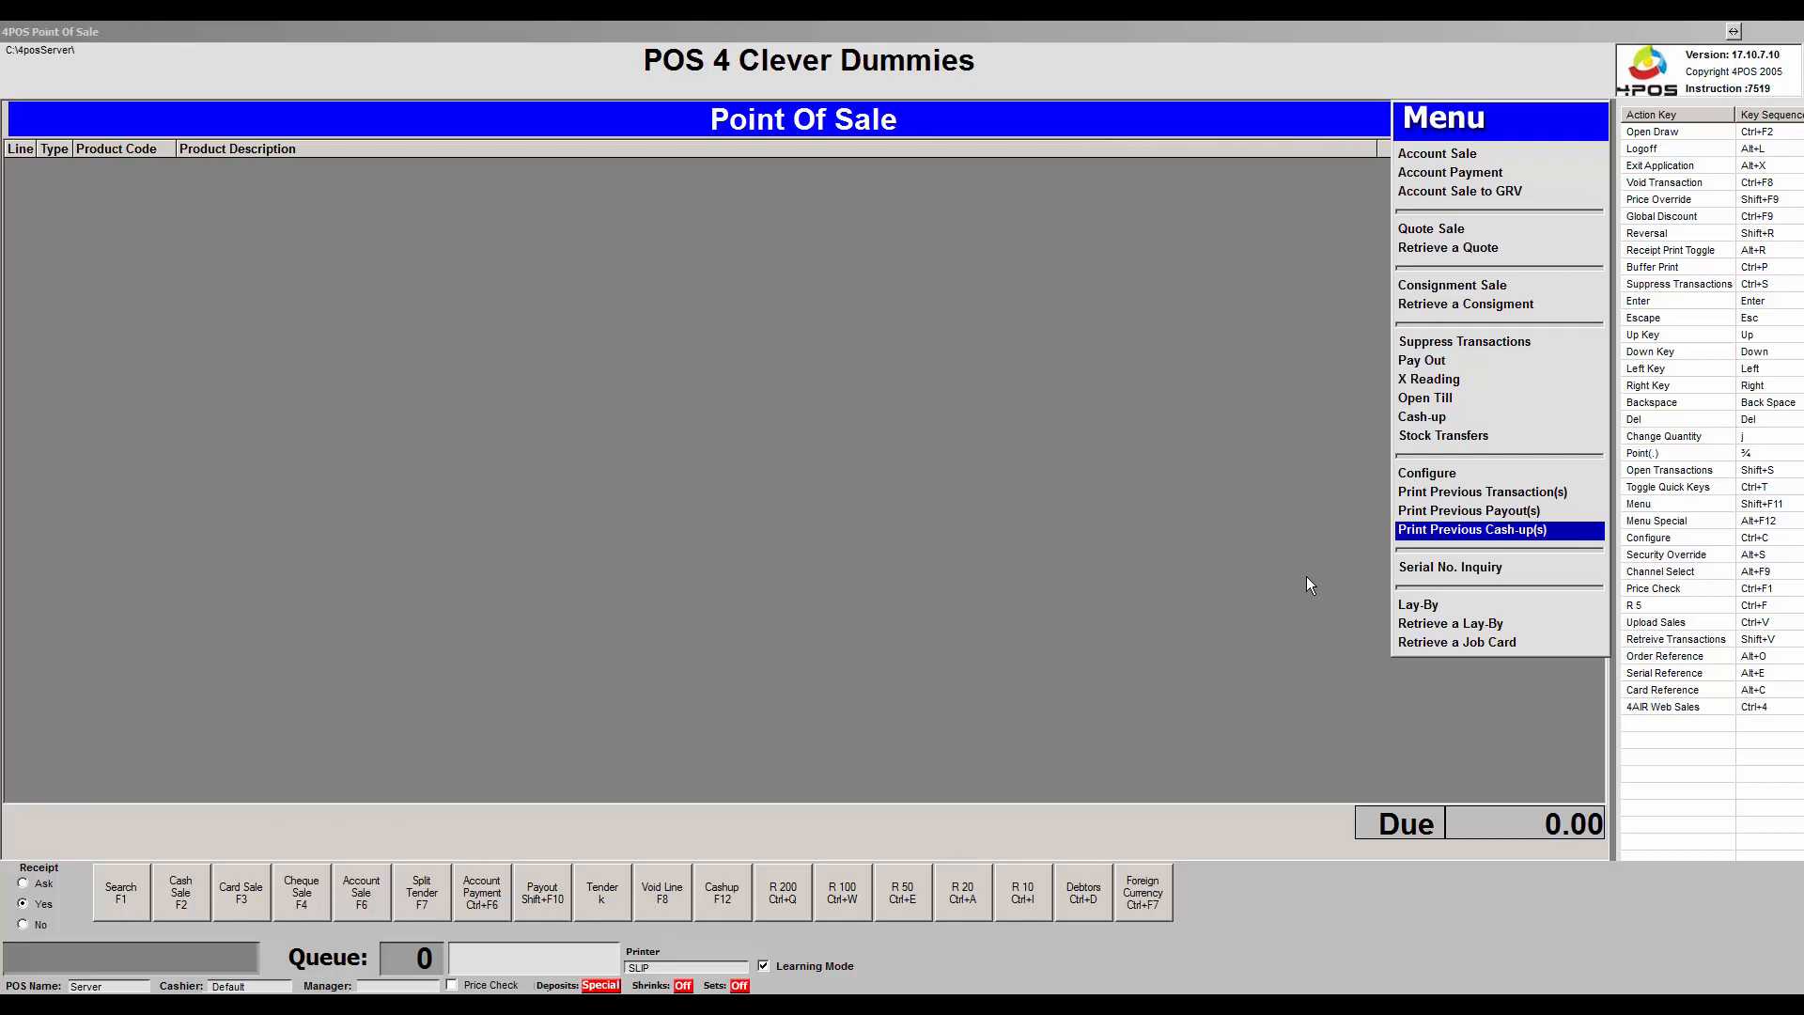
key("Down")
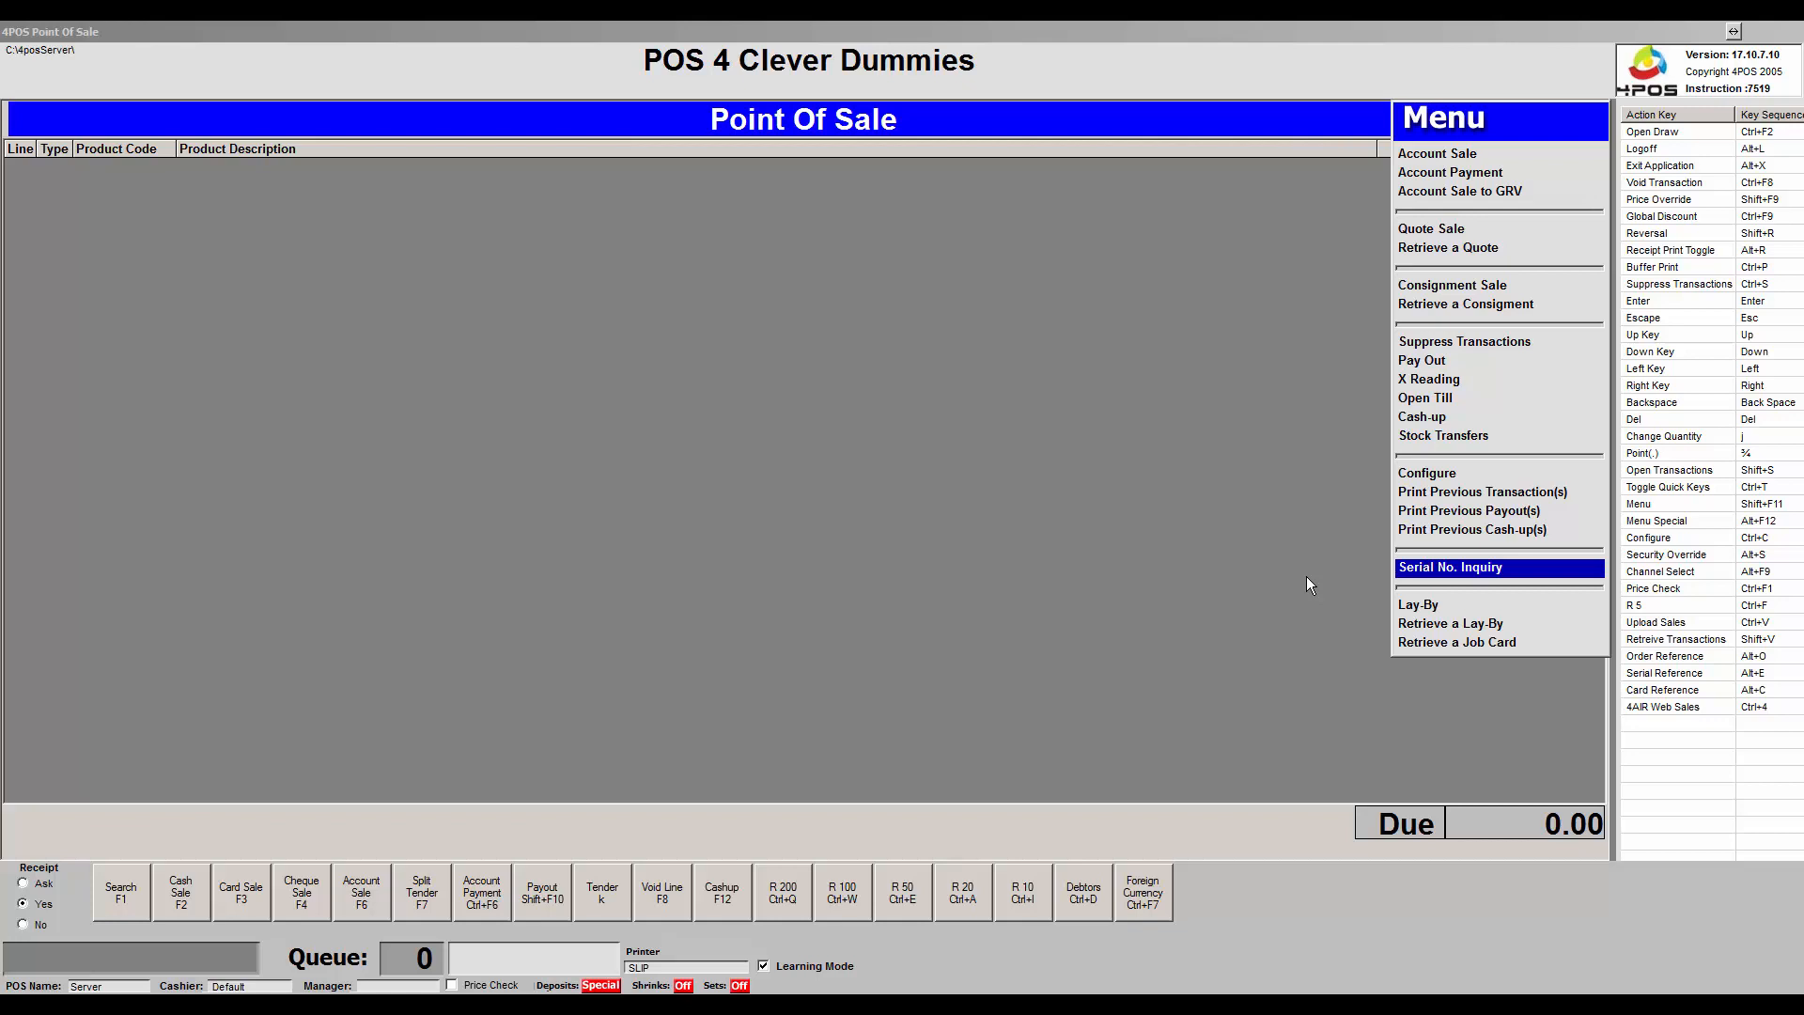
key("Return")
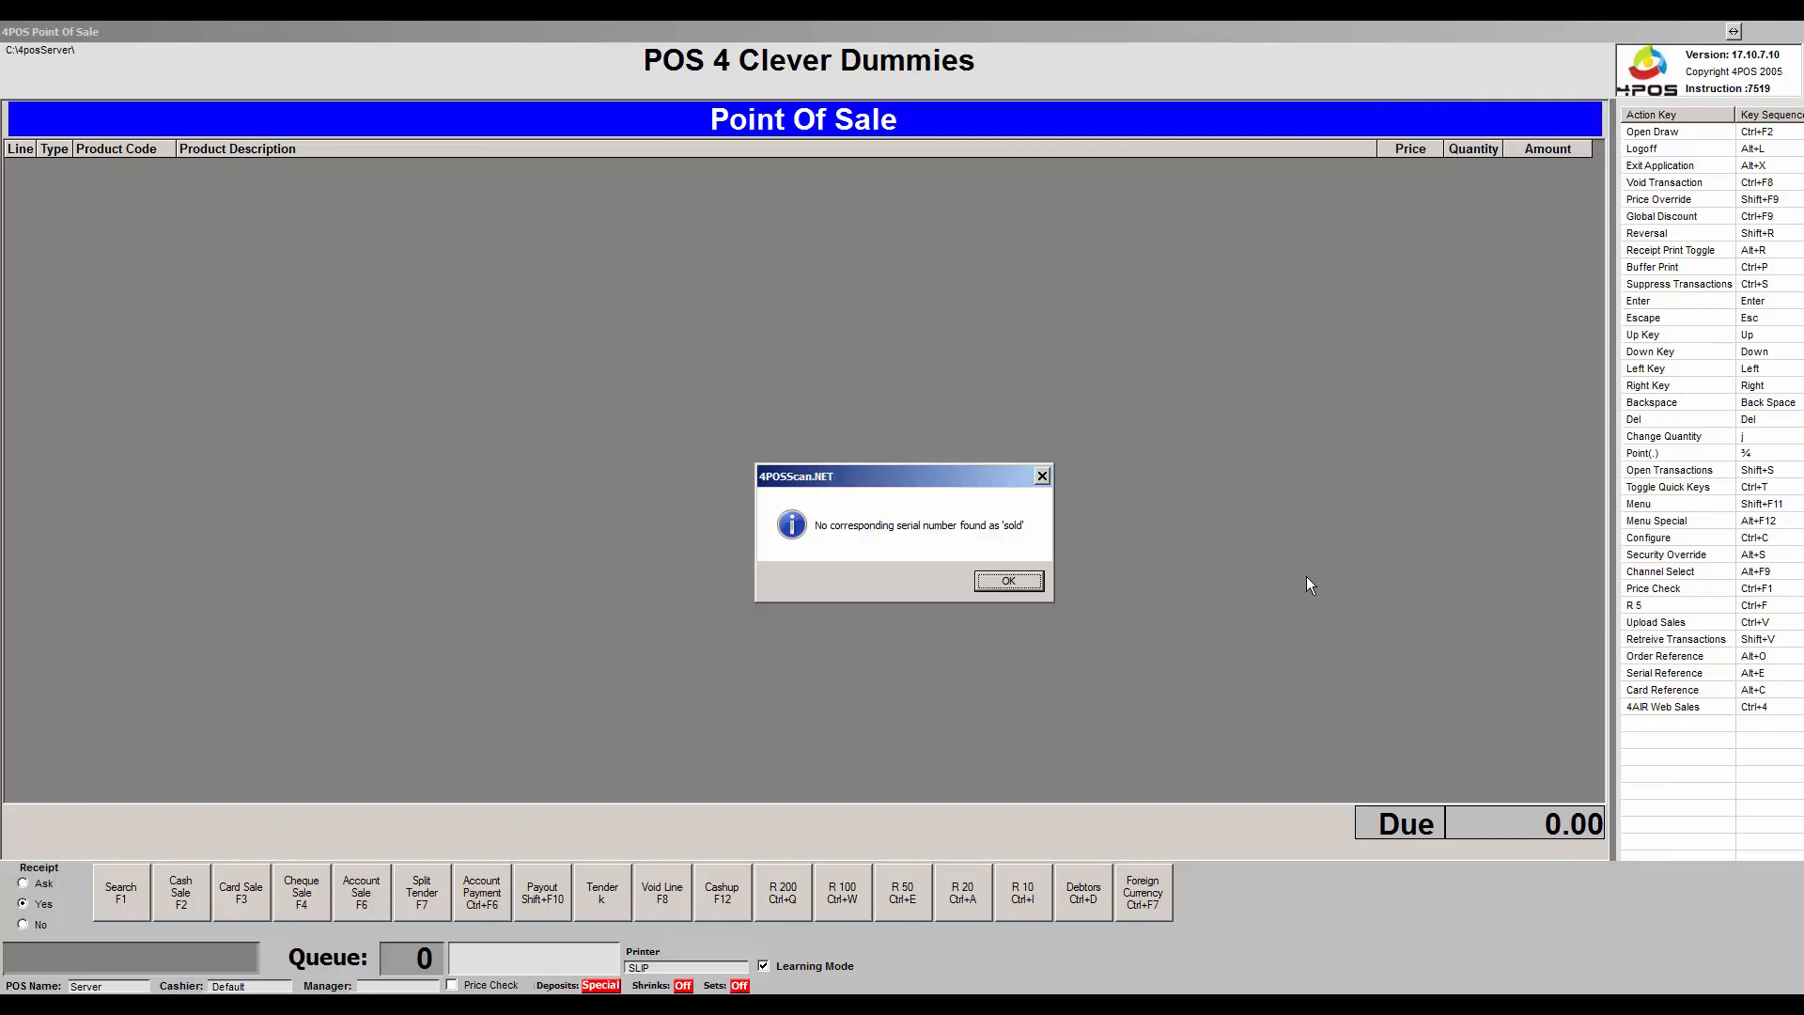
left_click(1008, 581)
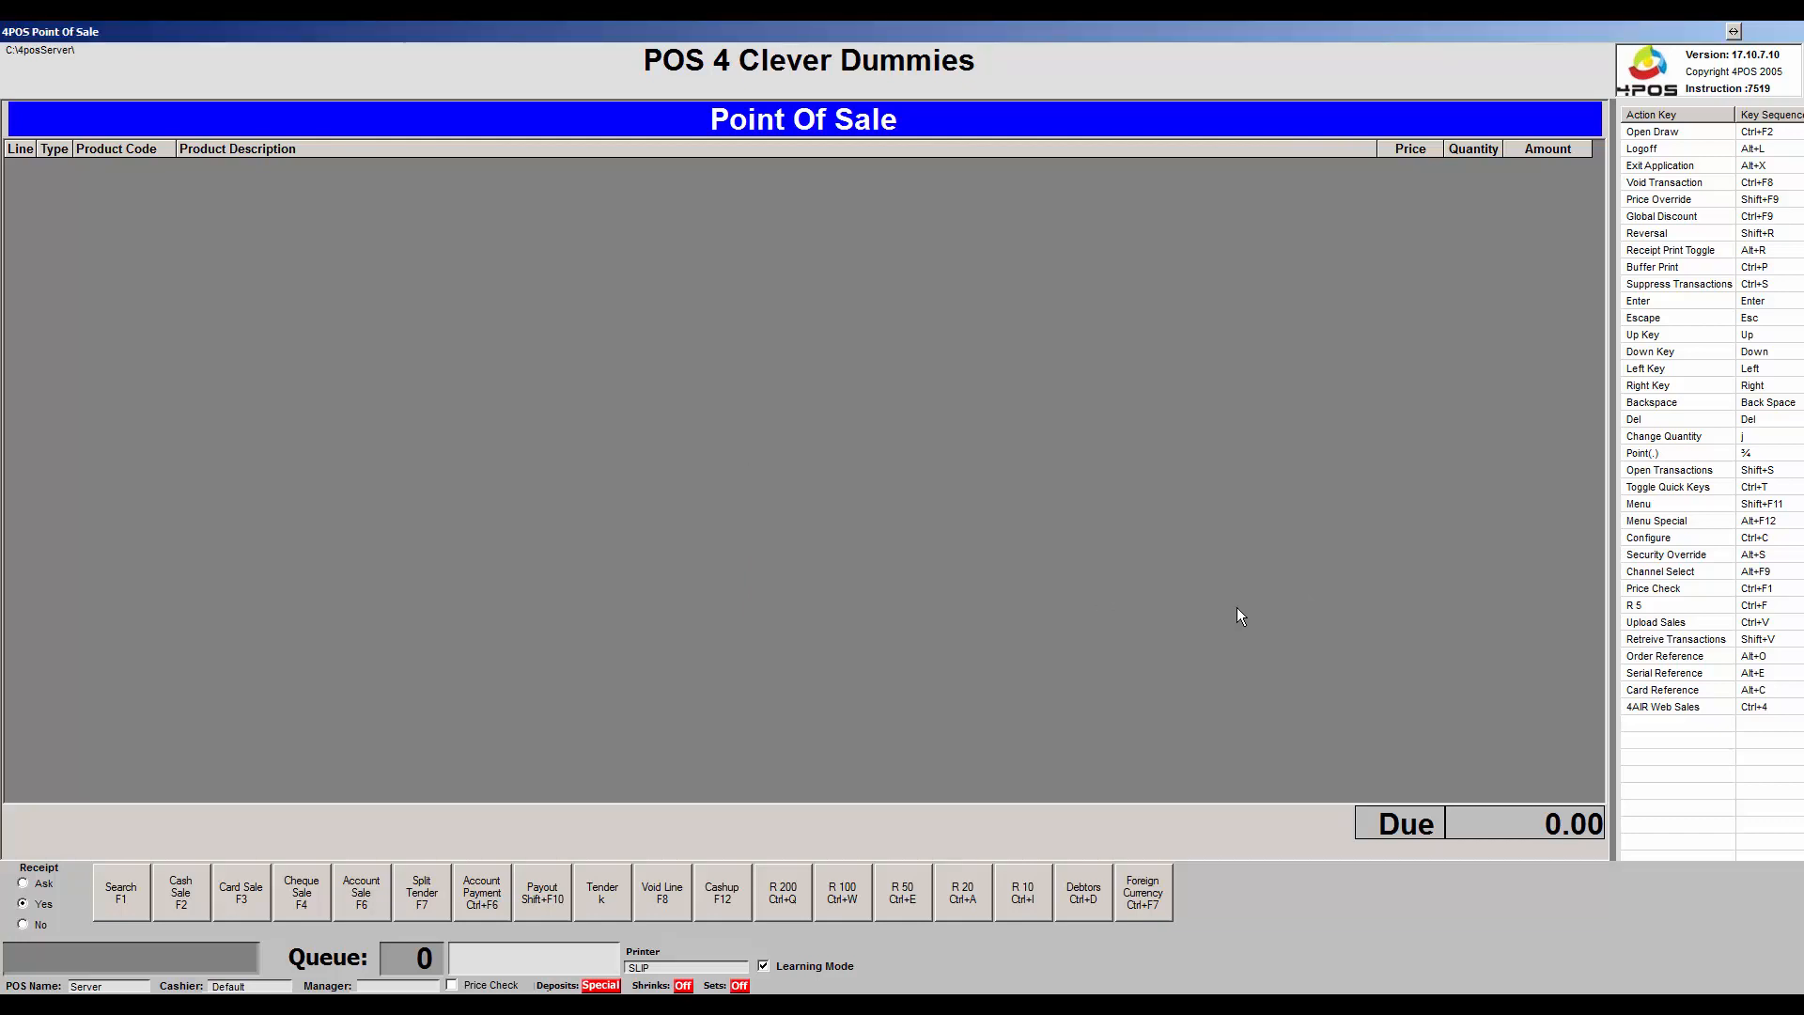
key("shift+F11")
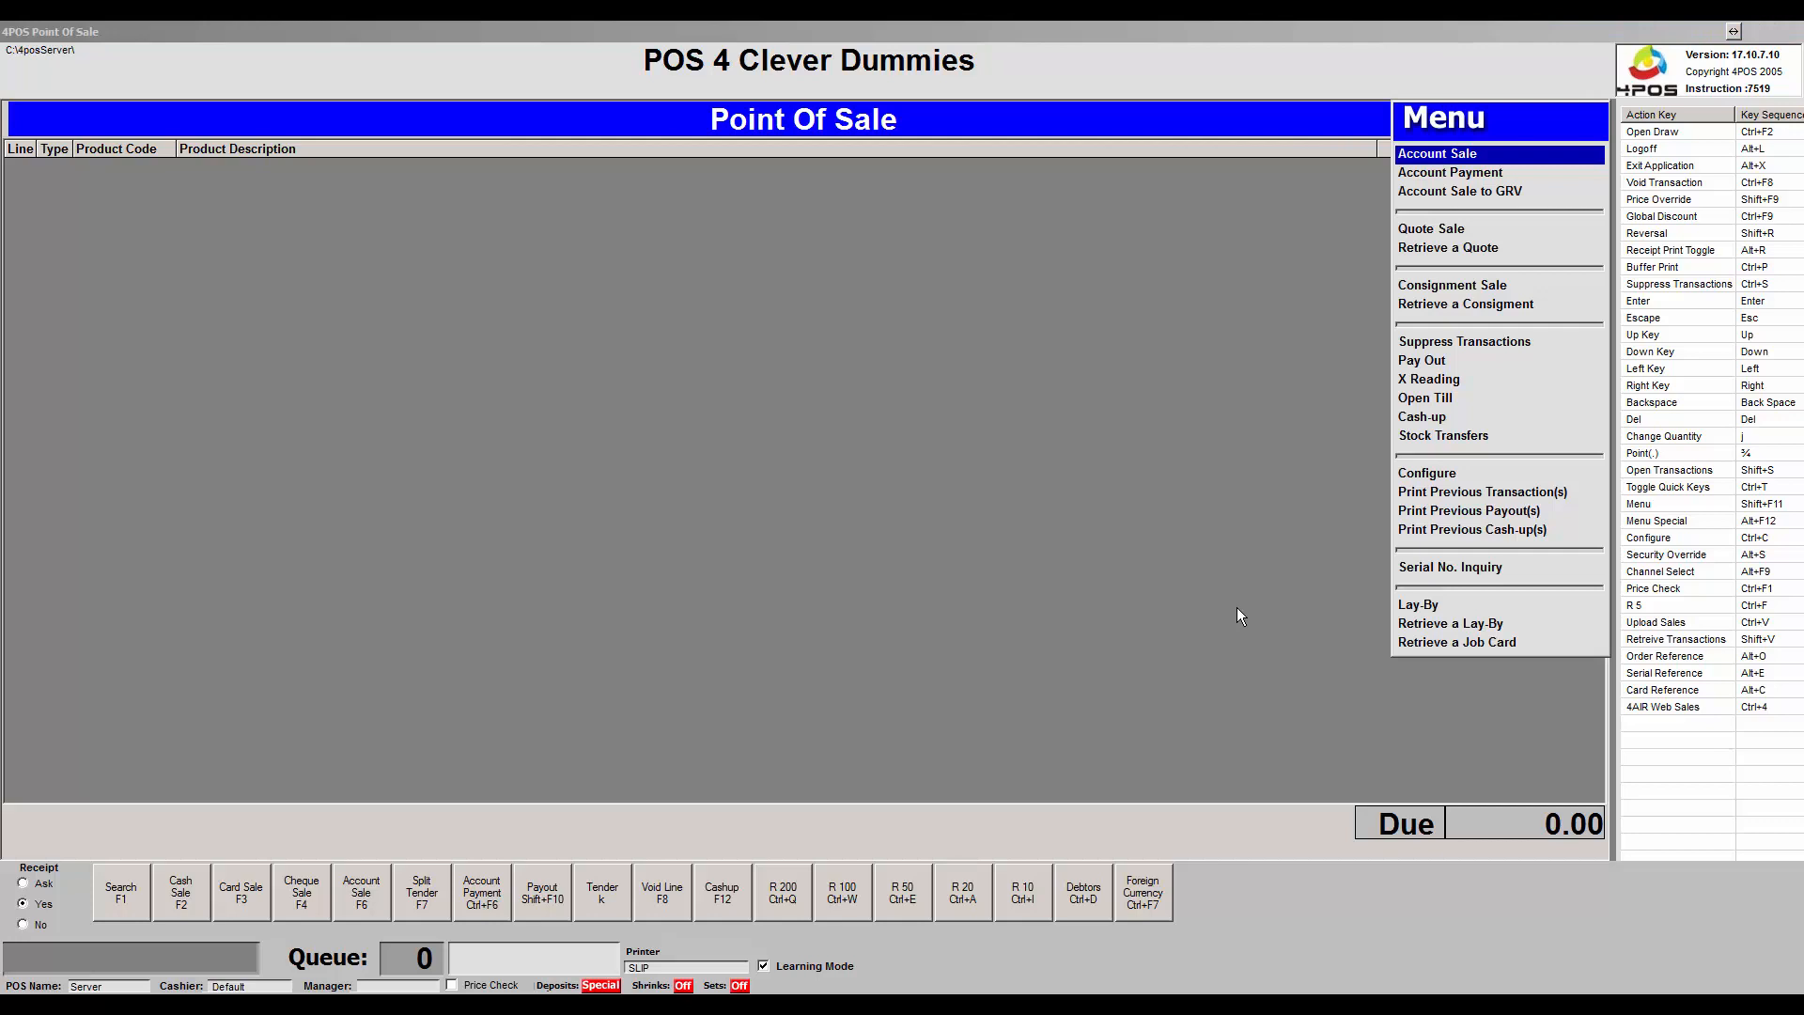
key("Up")
key("Up")
key("Up")
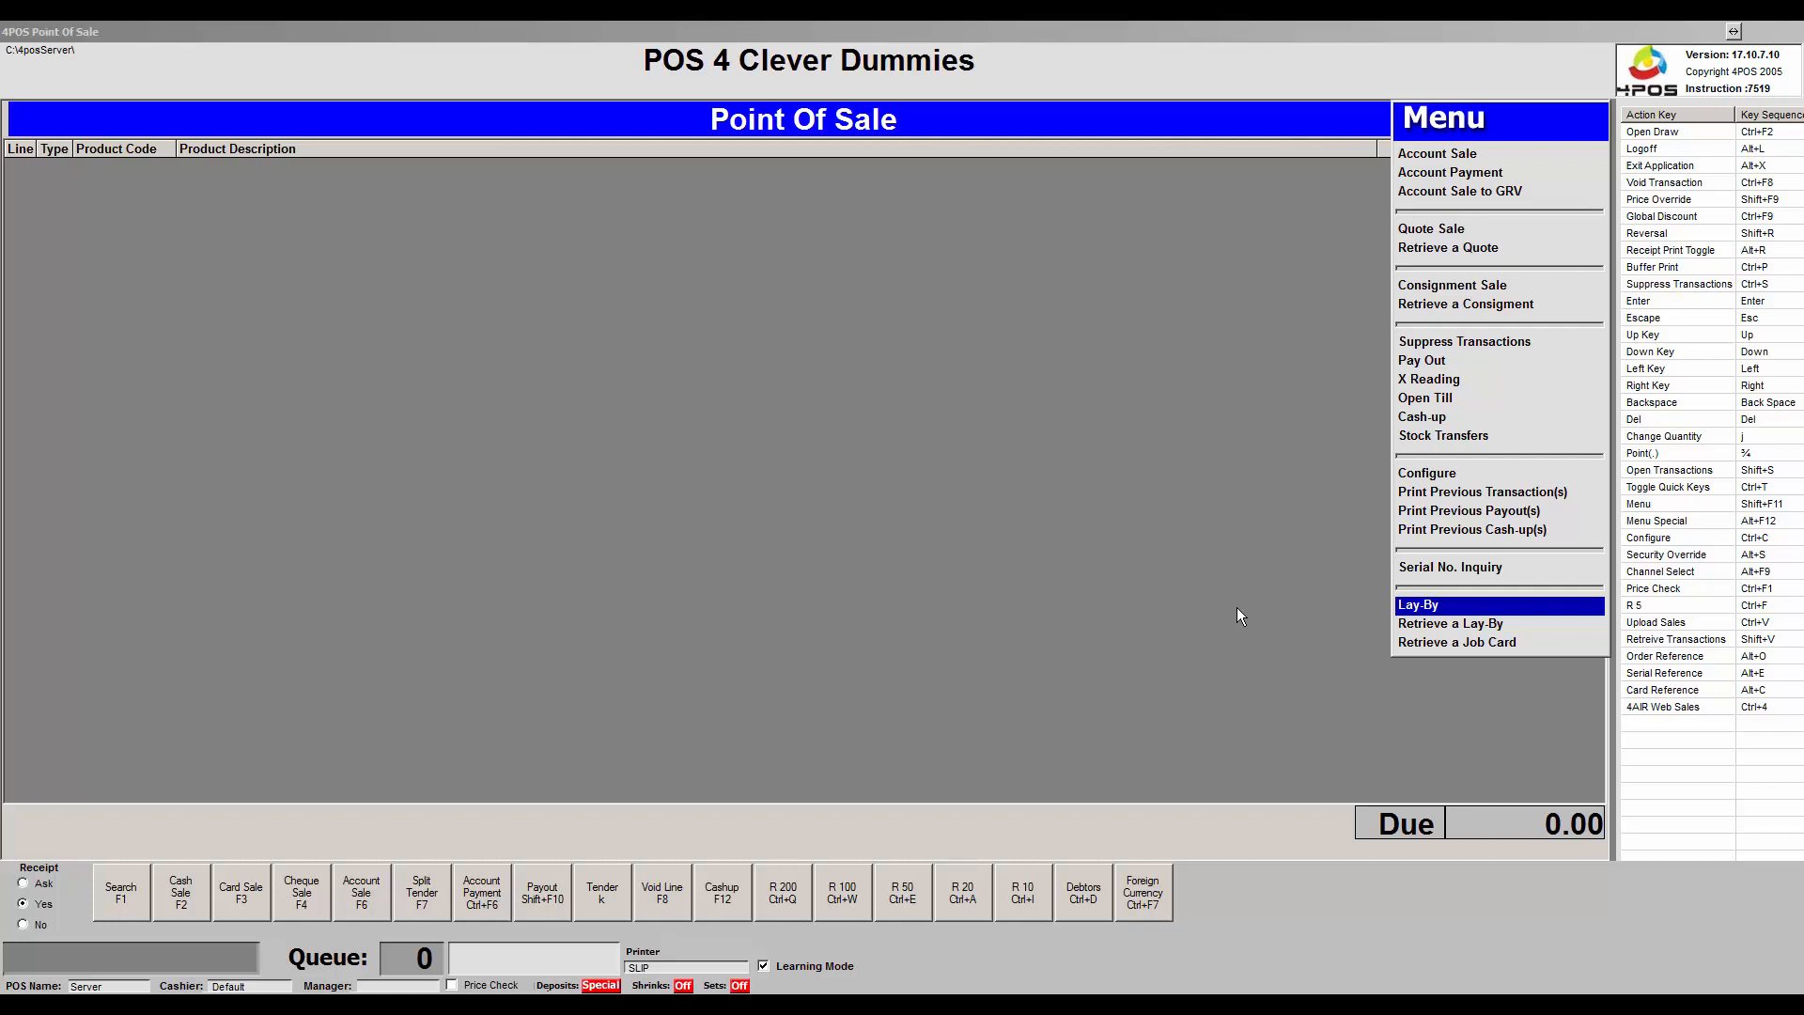
key("Down")
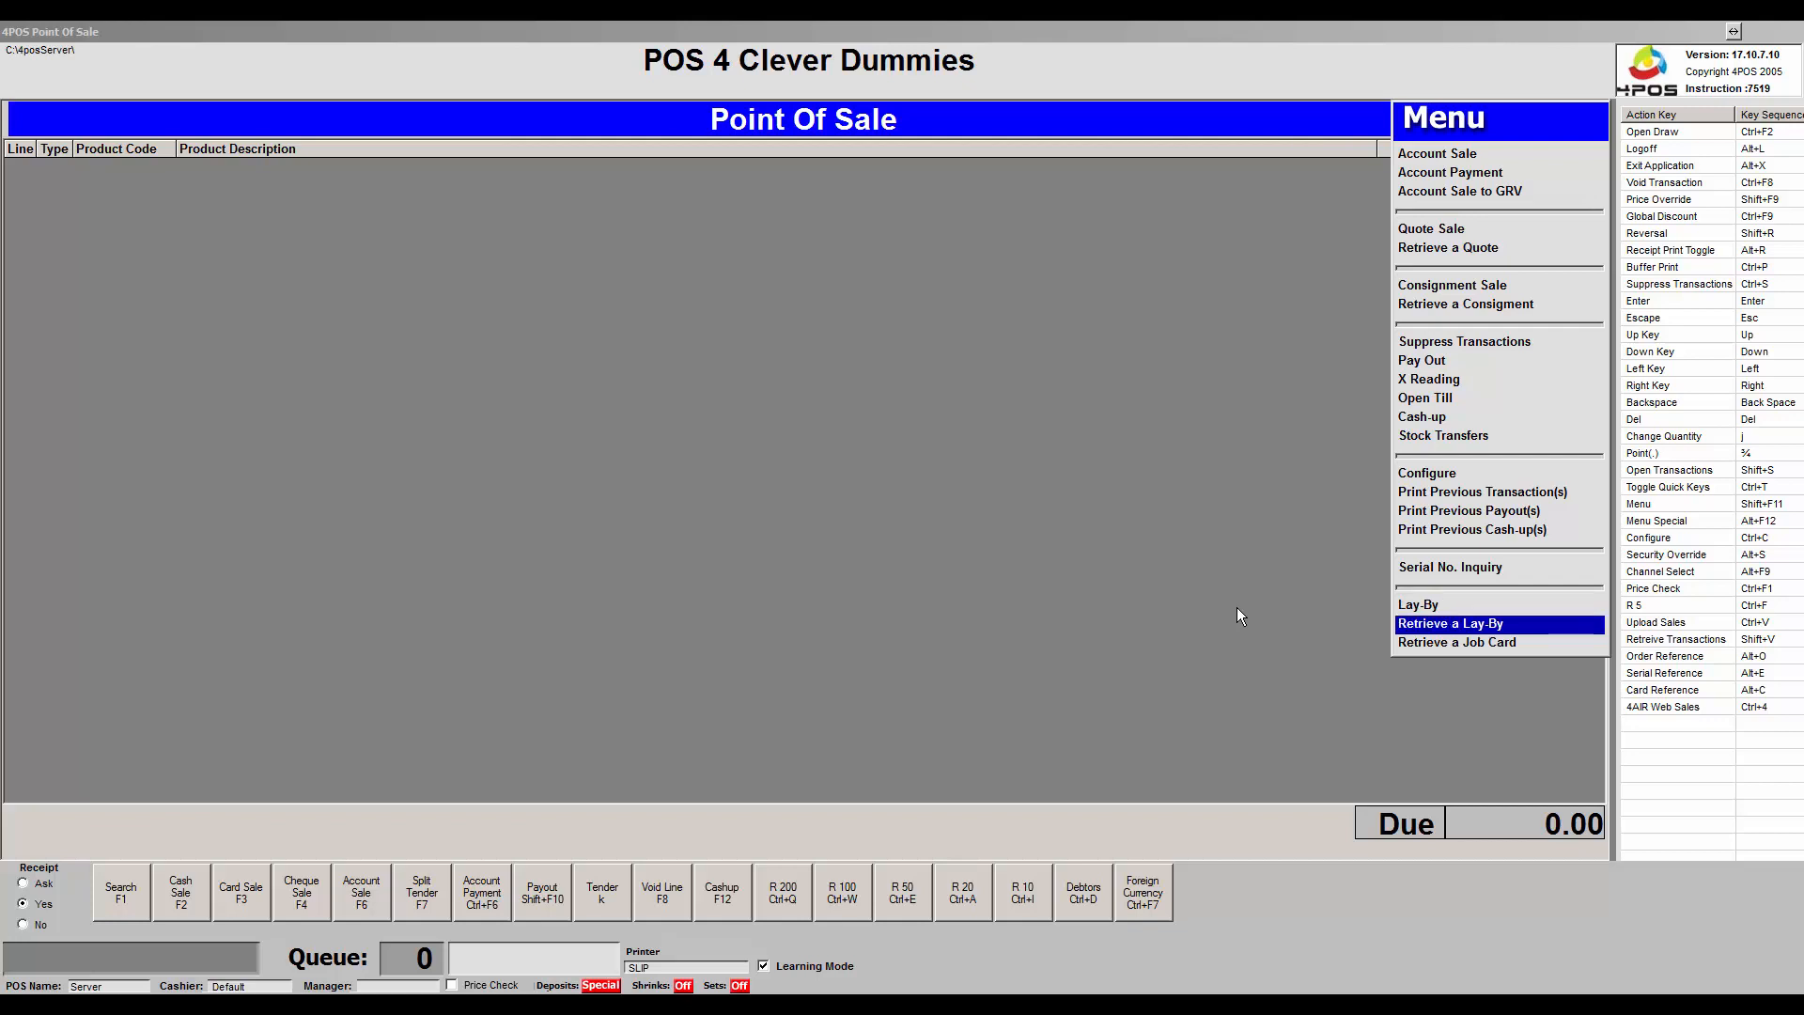
key("Down")
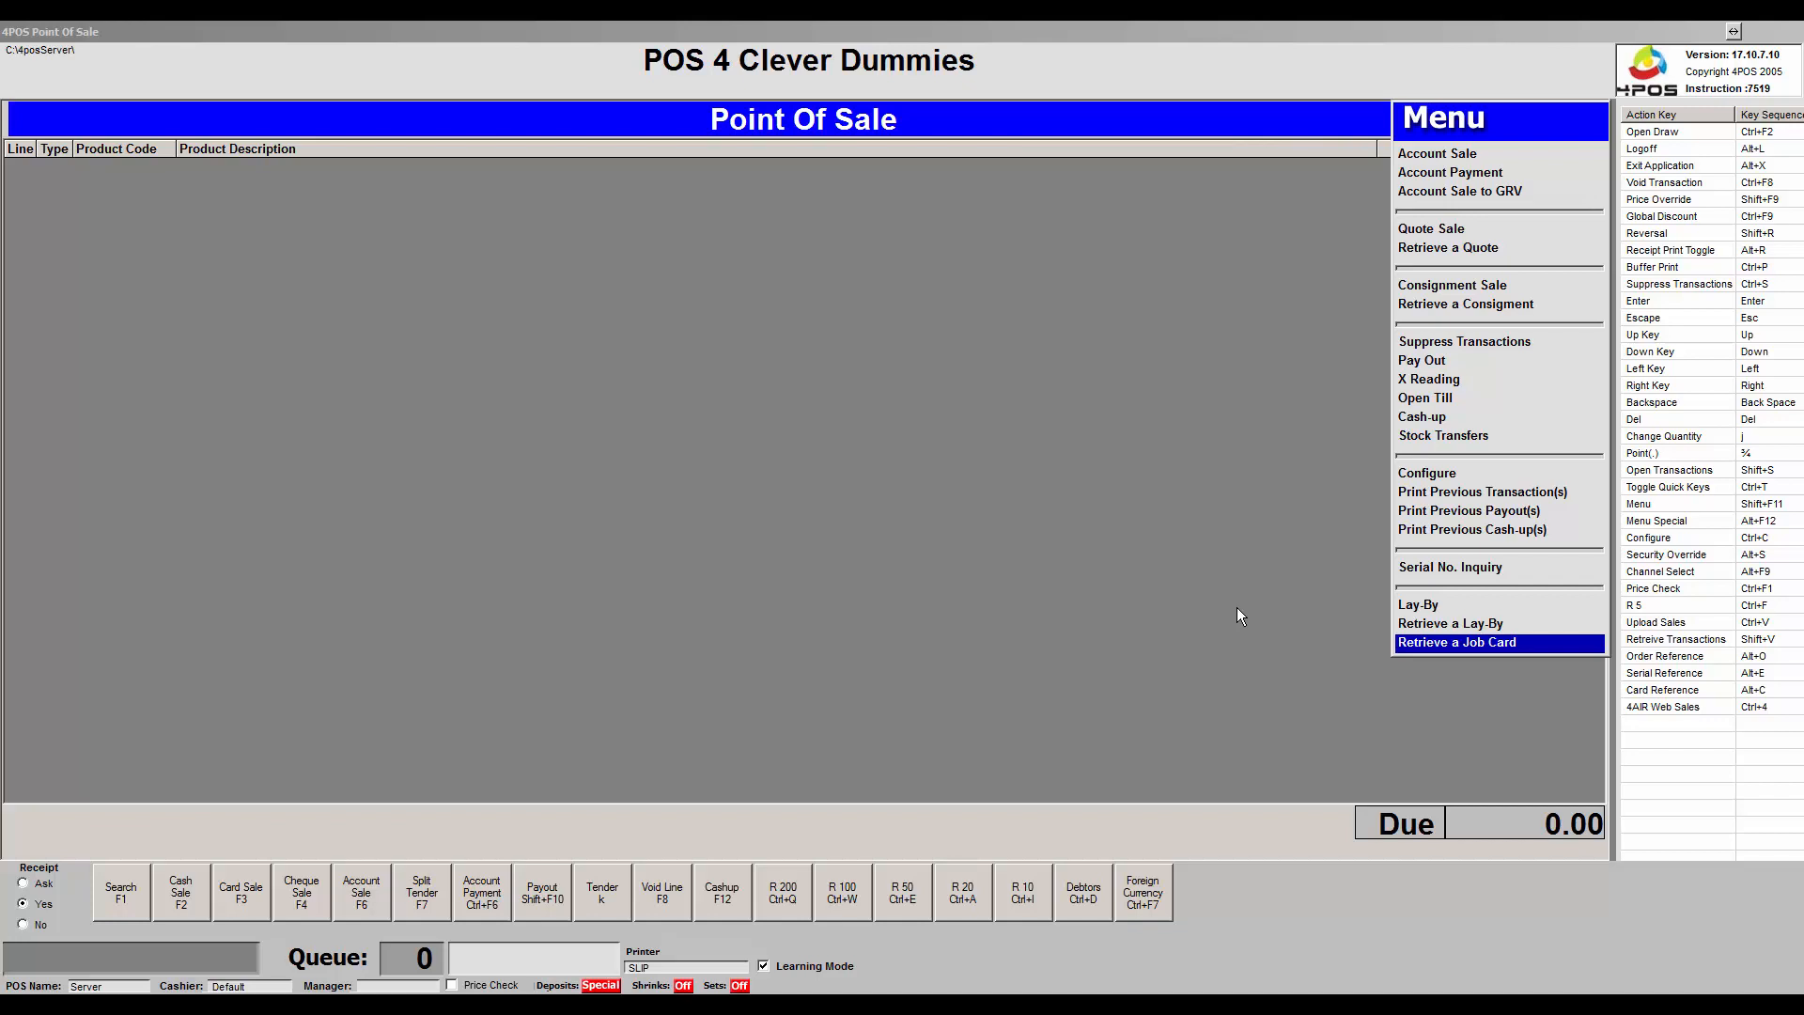
key("Escape")
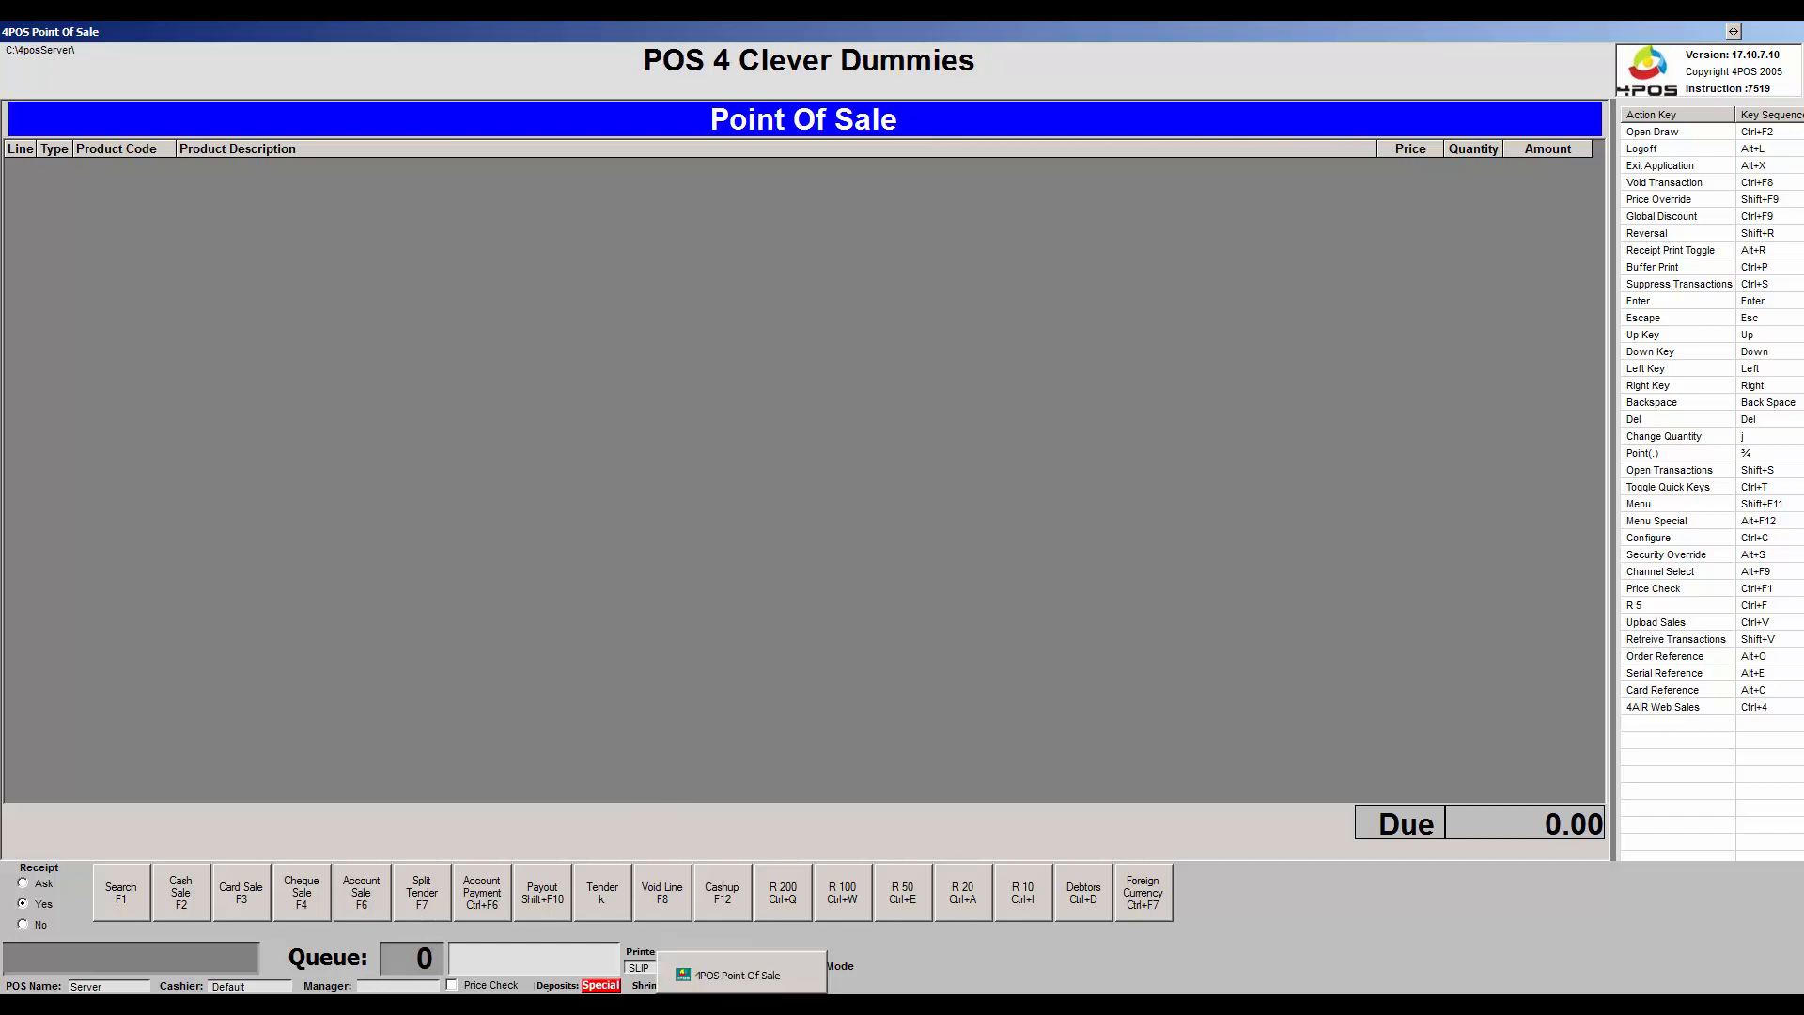
mouse_move(461, 1004)
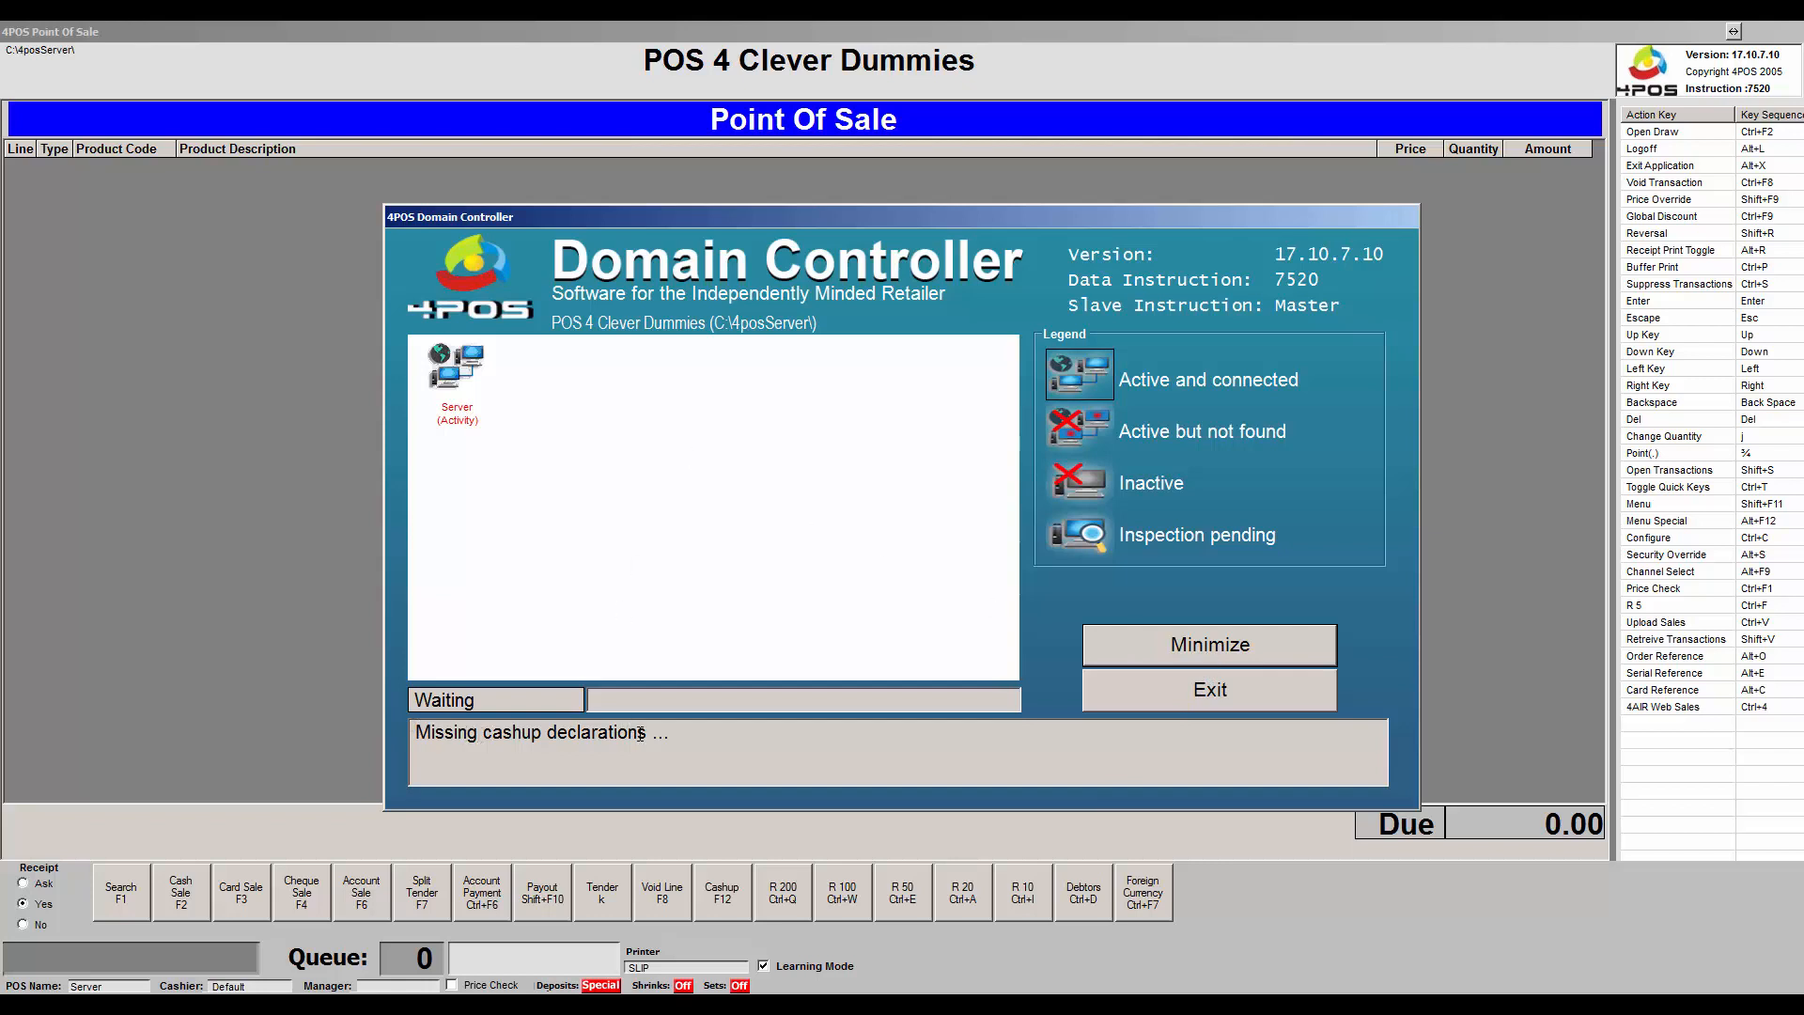
left_click_drag(671, 733, 414, 735)
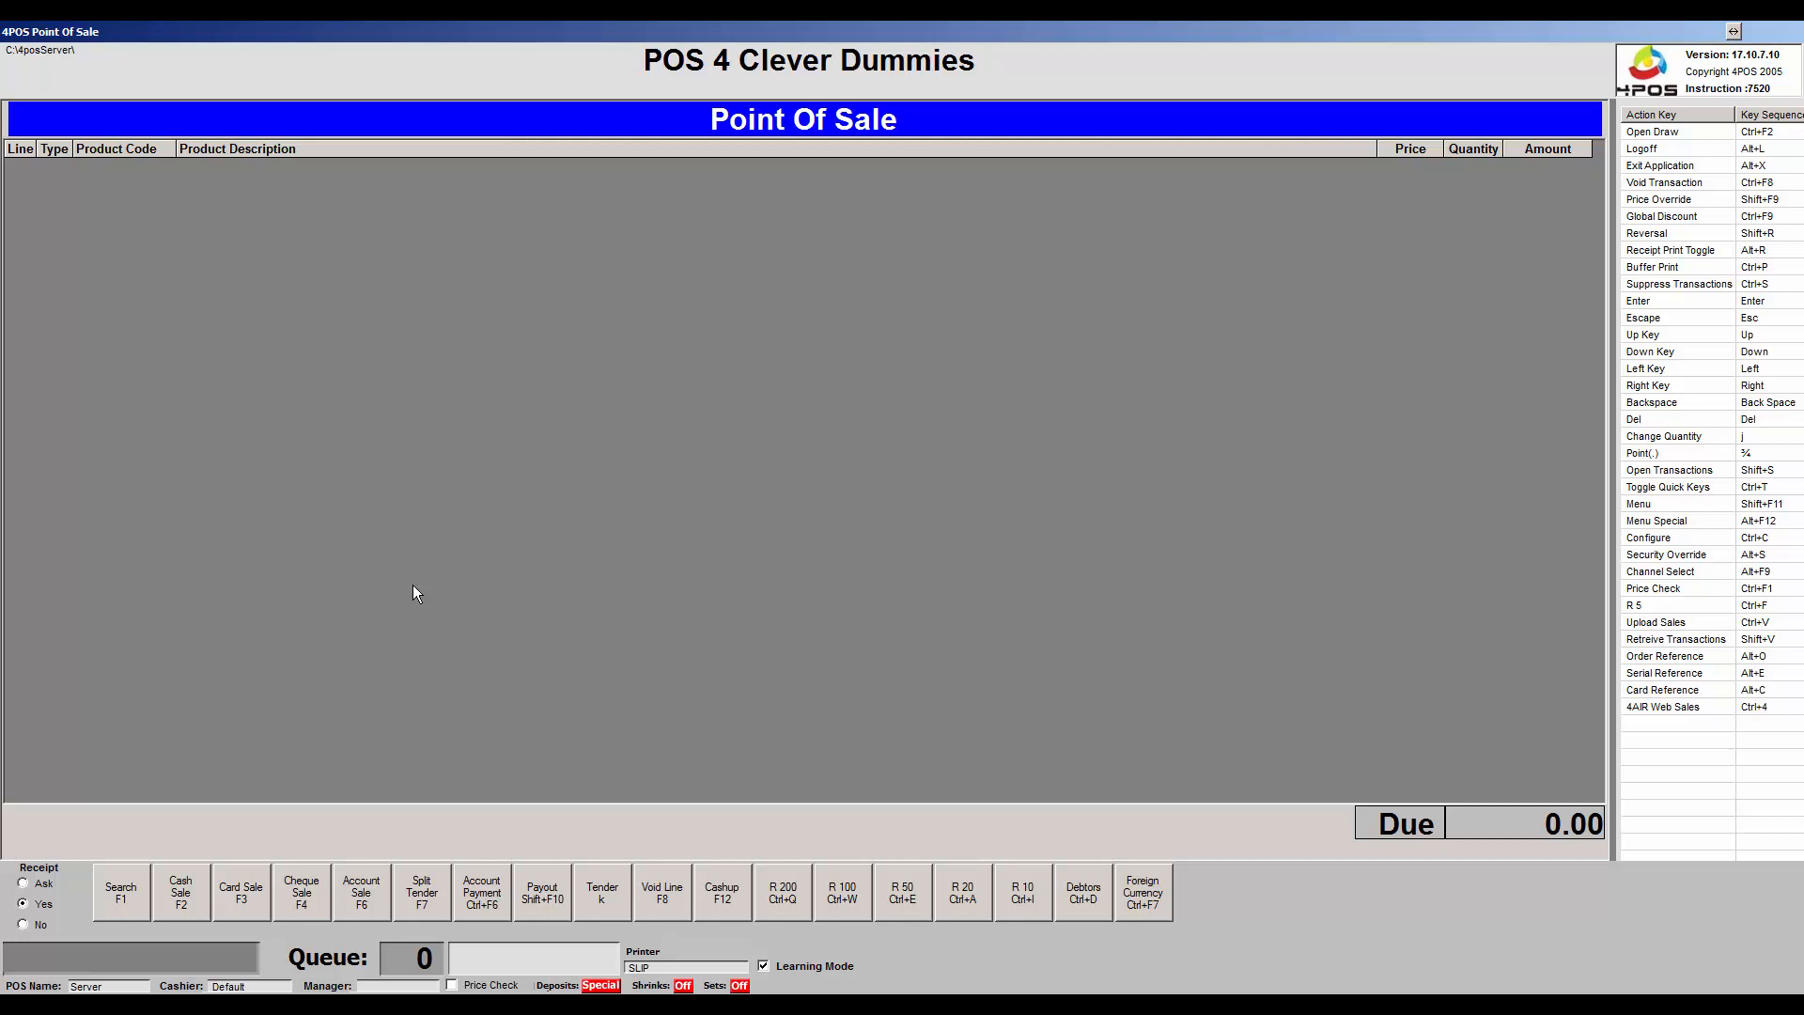
Start the cash-up and count 5 × 1 Cents, 23 × 20 Cents, 6 × 2 Rands, 24 × 5 Rands.
key("F12")
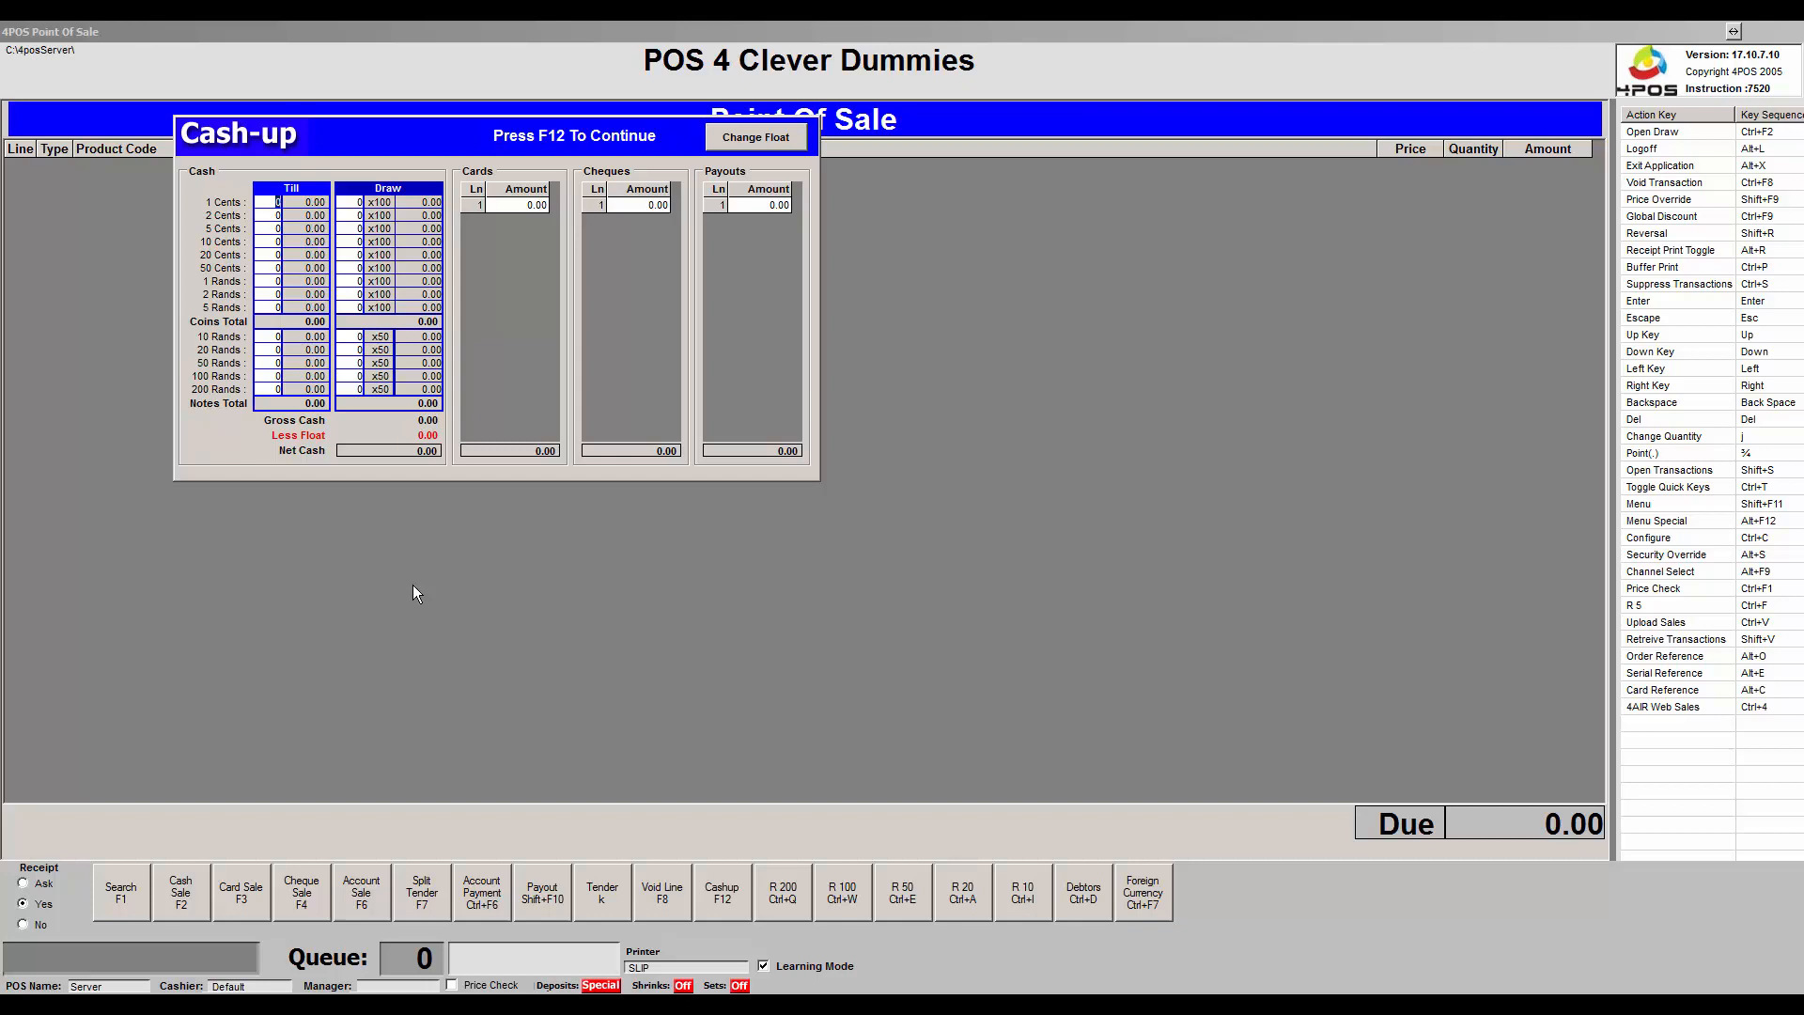
type("5")
key("Return")
key("Return")
key("Return")
key("Return")
type("23")
key("Return")
key("Return")
key("Return")
type("6")
key("Return")
type("23")
key("BackSpace")
type("4")
key("Return")
Count 5 × 10 Rands, 6 × 20 Rands, 7 × 50 Rands, 8 × 100 Rands, then 9 more notes.
type("5")
key("Return")
type("6")
key("Return")
type("7")
key("Return")
type("8")
key("Return")
type("9")
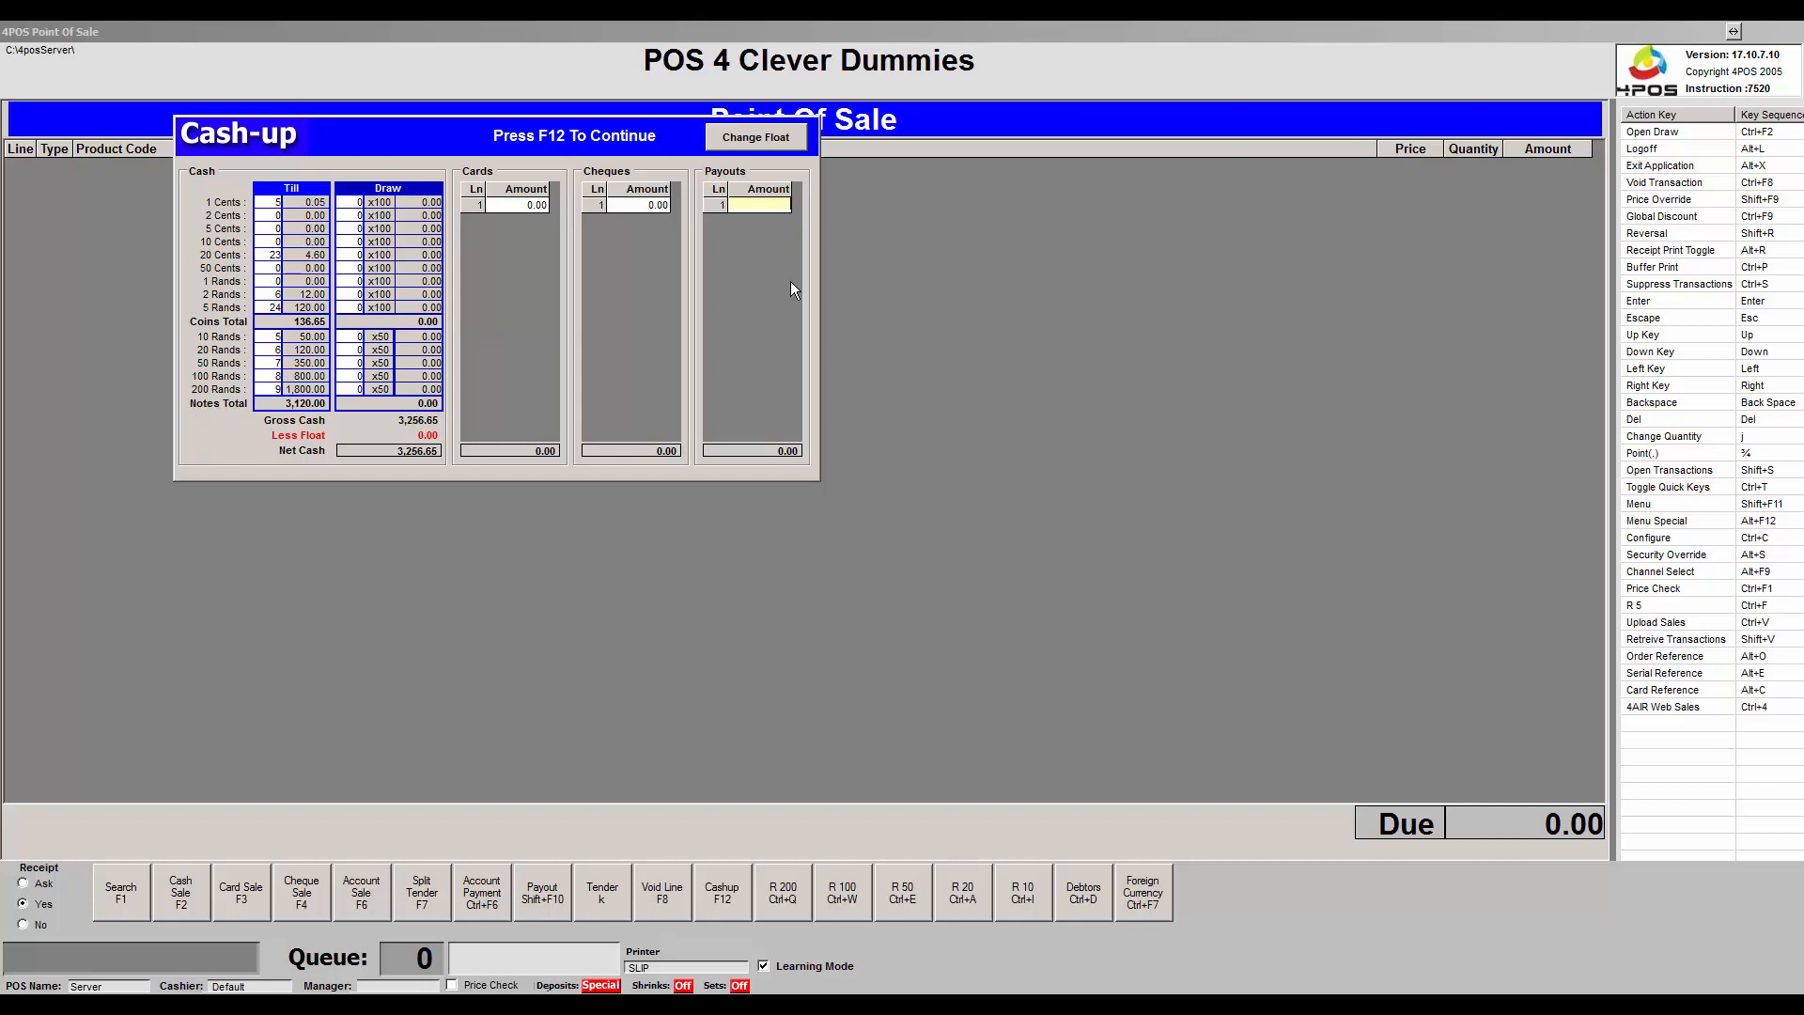
Enter payouts of 17.50 and 3,000.00.
type("750")
key("Return")
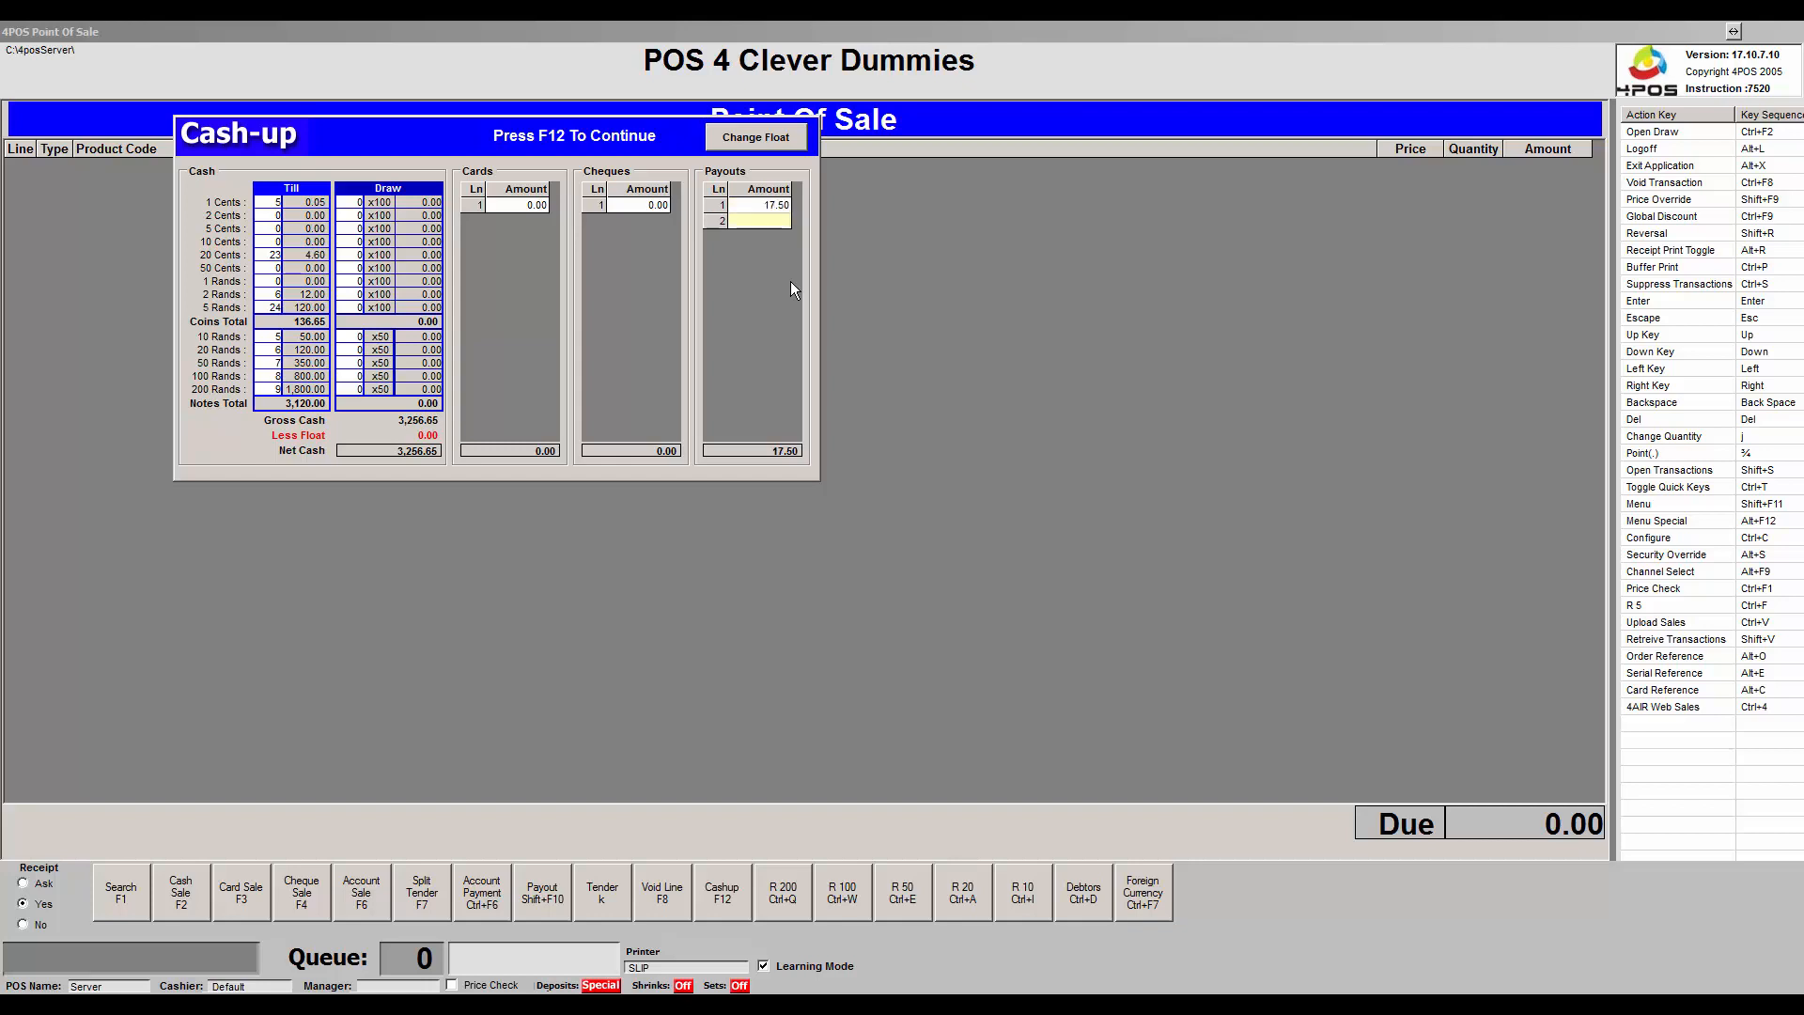
type("300000")
left_click(645, 205)
Leave card and cheque takings at 0.00.
left_click(519, 209)
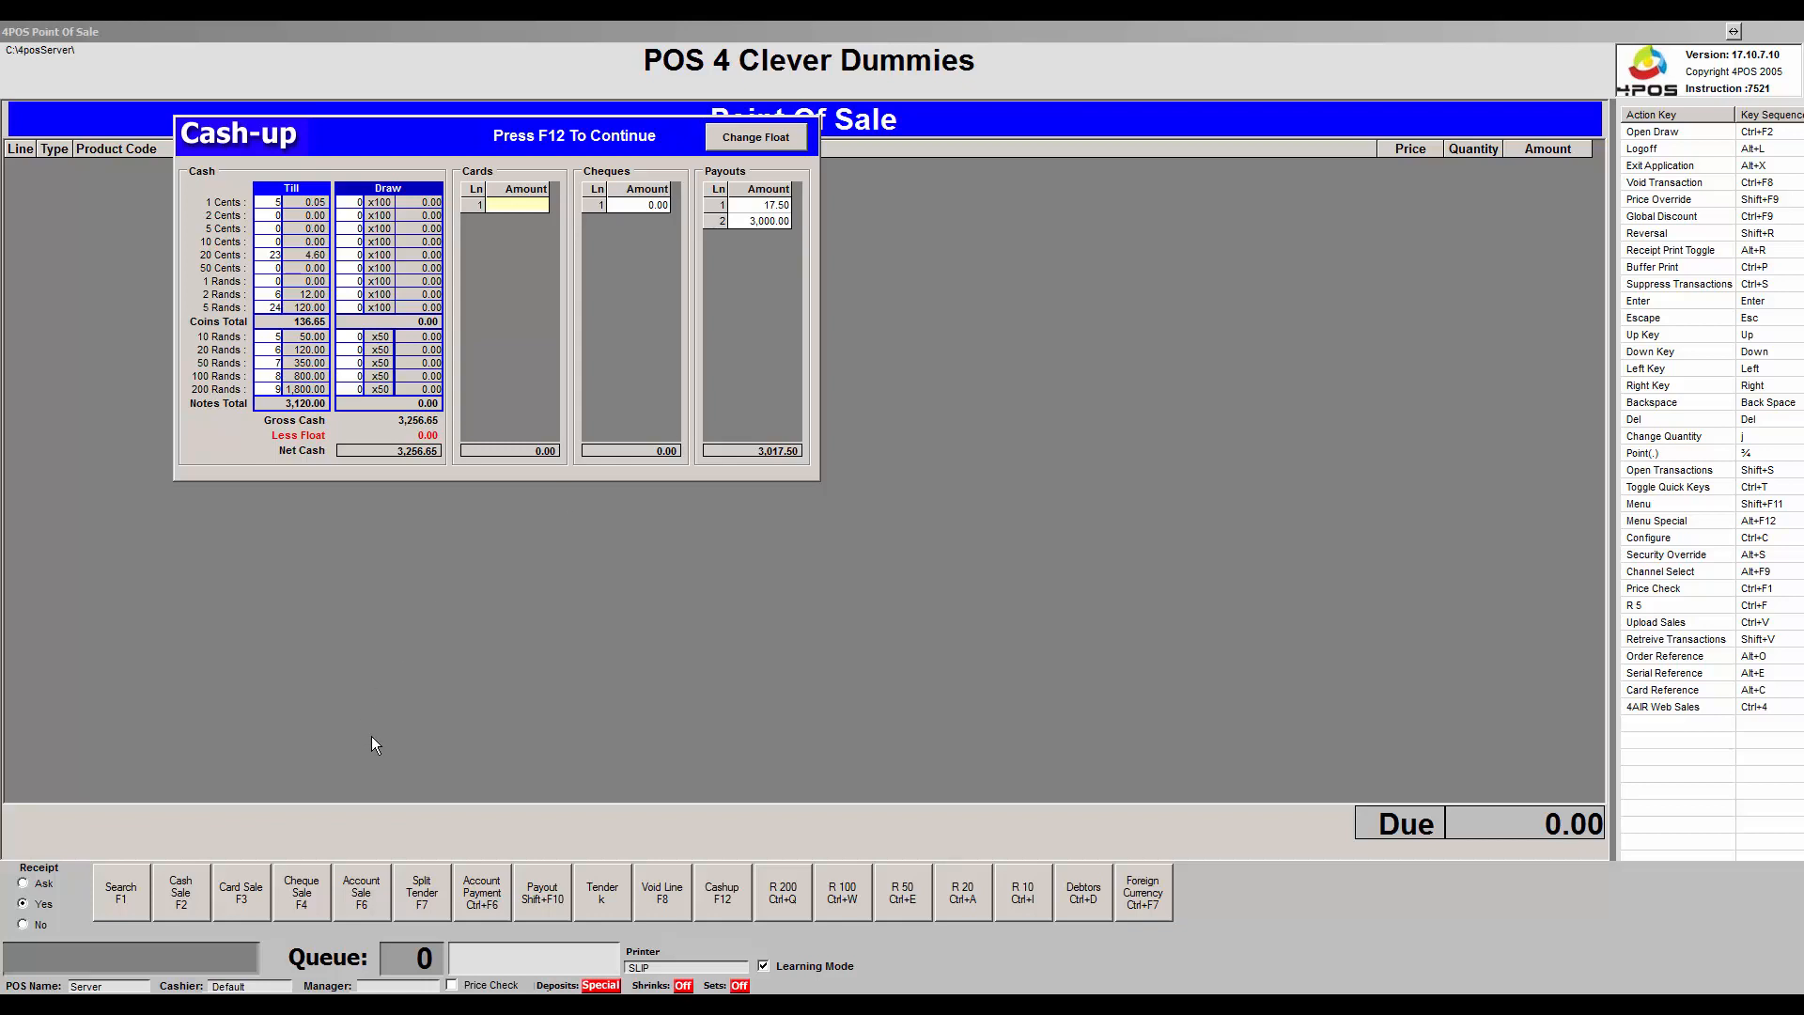
key("Return")
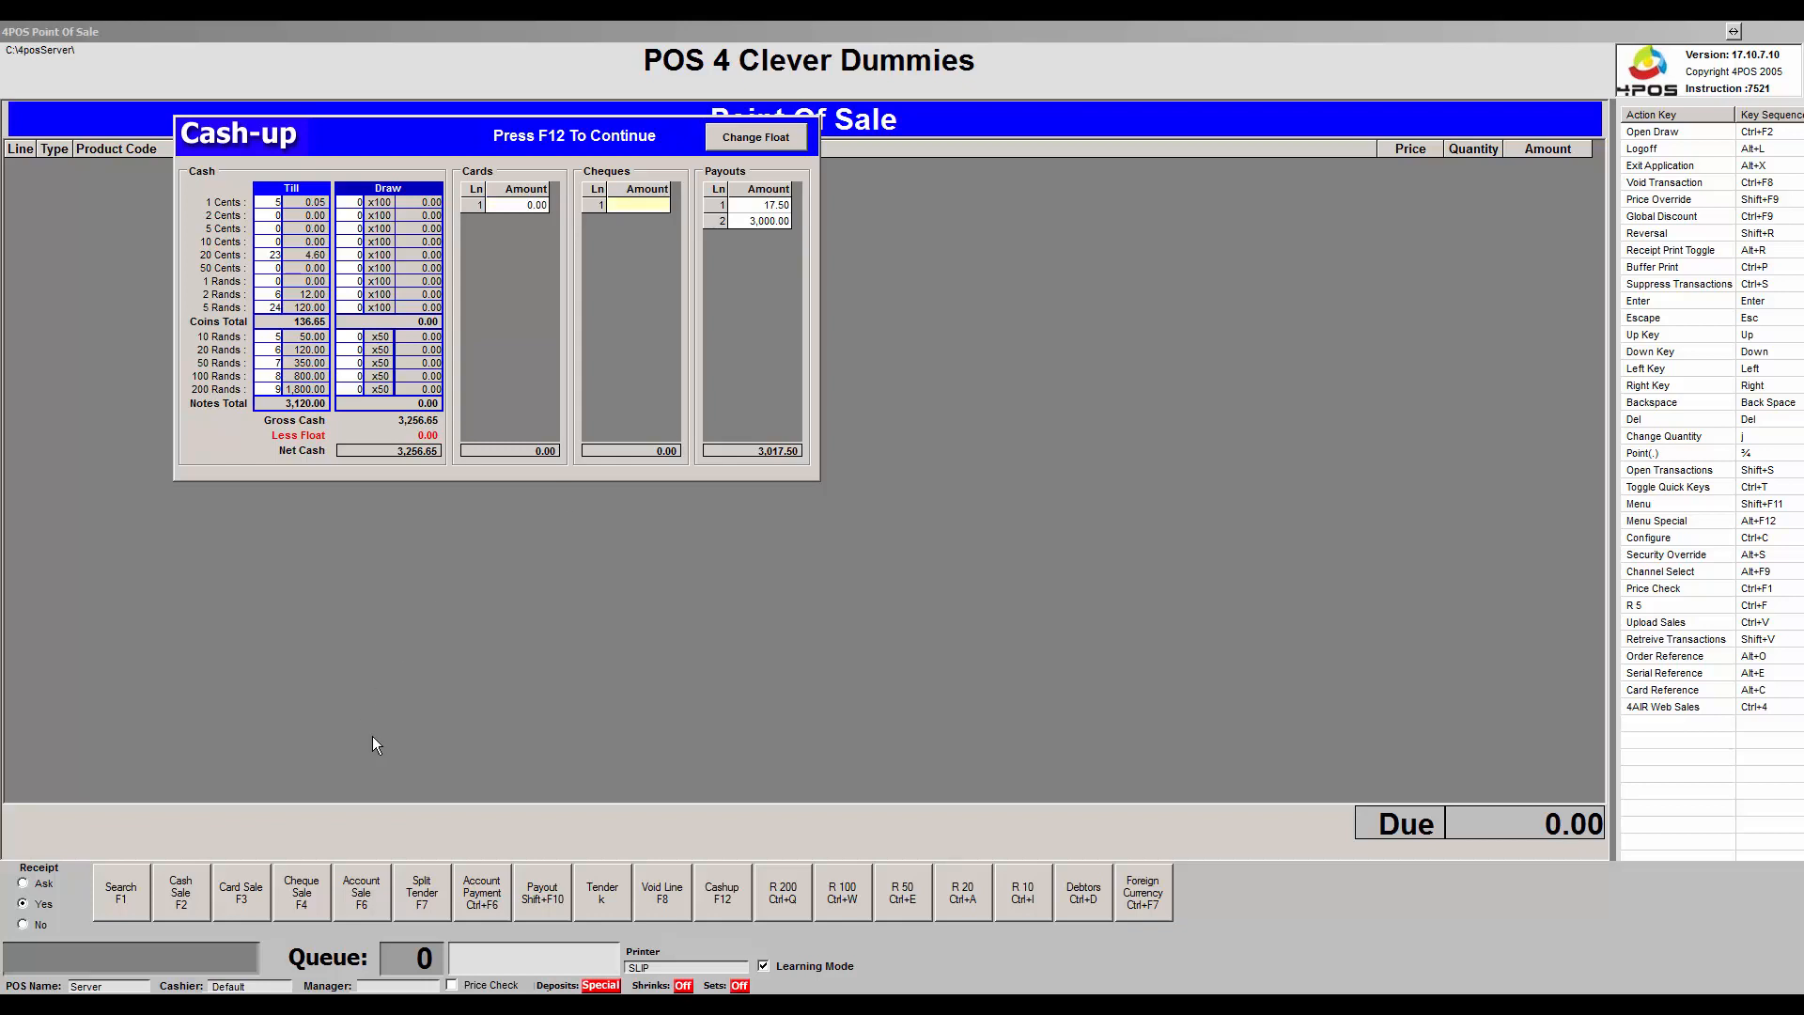
key("Left")
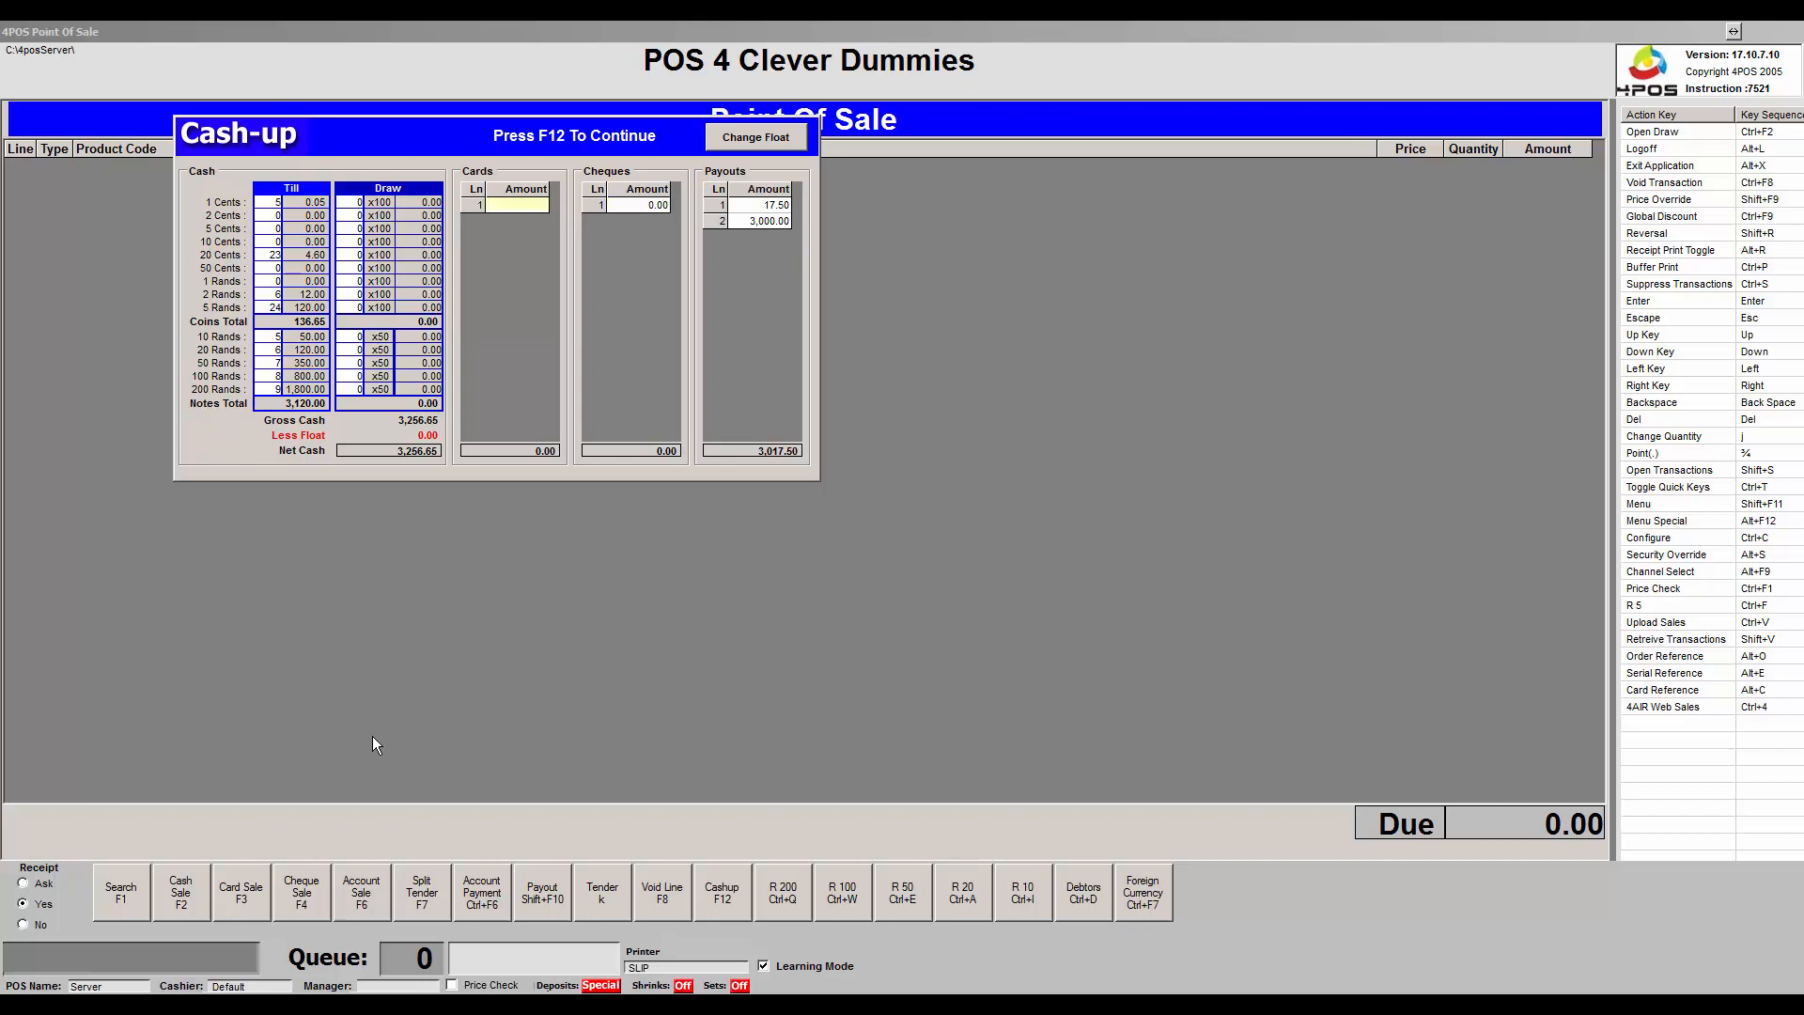
key("Return")
key("Left")
Change the till float to 1,000.00 and proceed to the cash-up declaration.
left_click(761, 137)
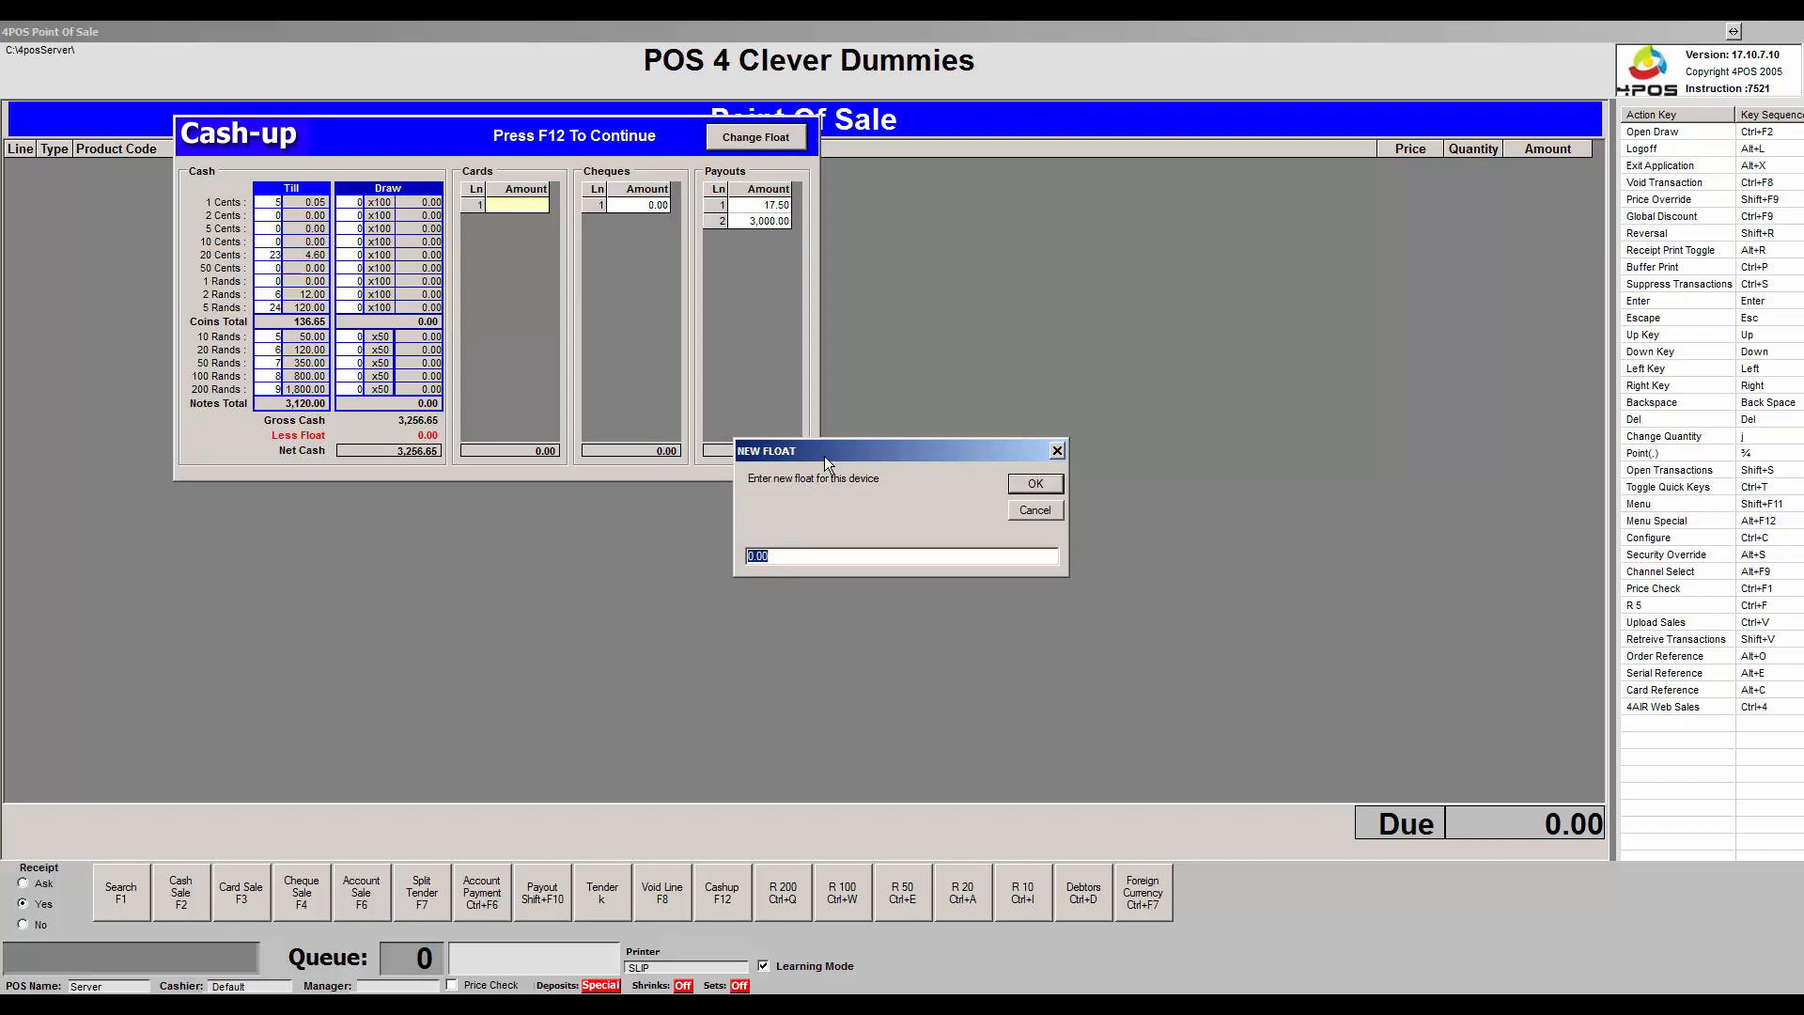
type("100000")
left_click(1038, 485)
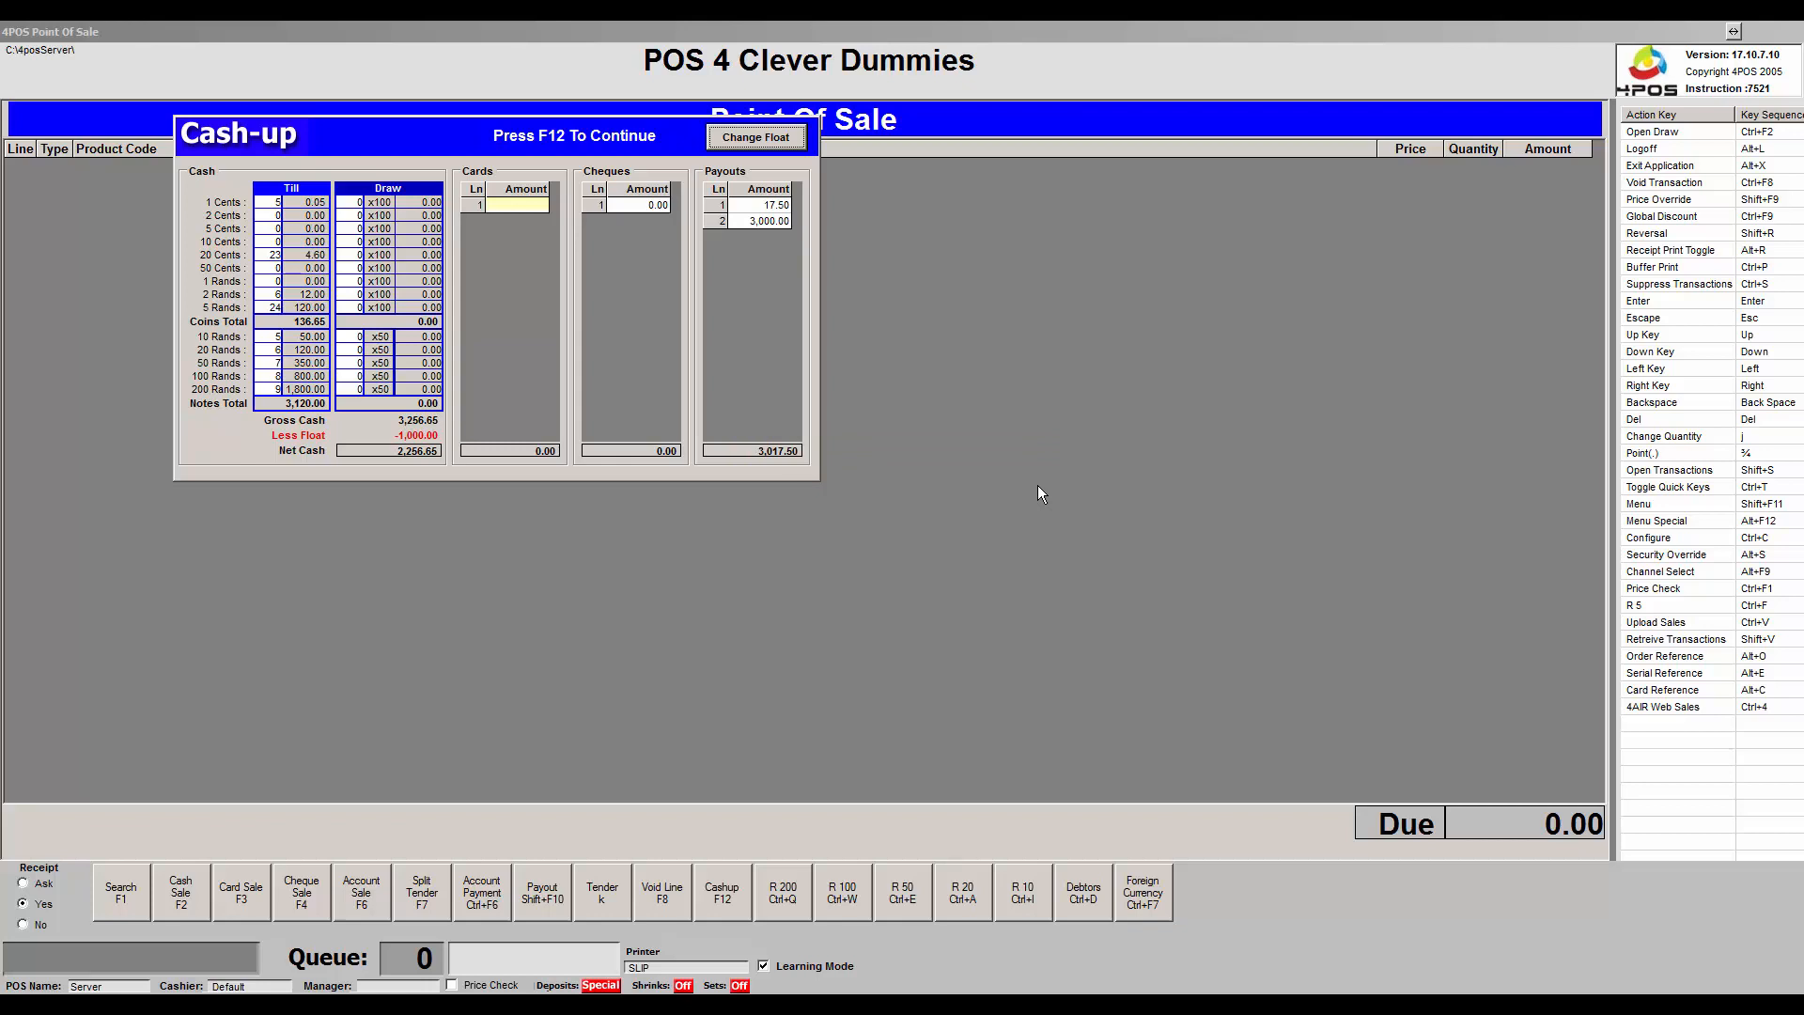
key("F12")
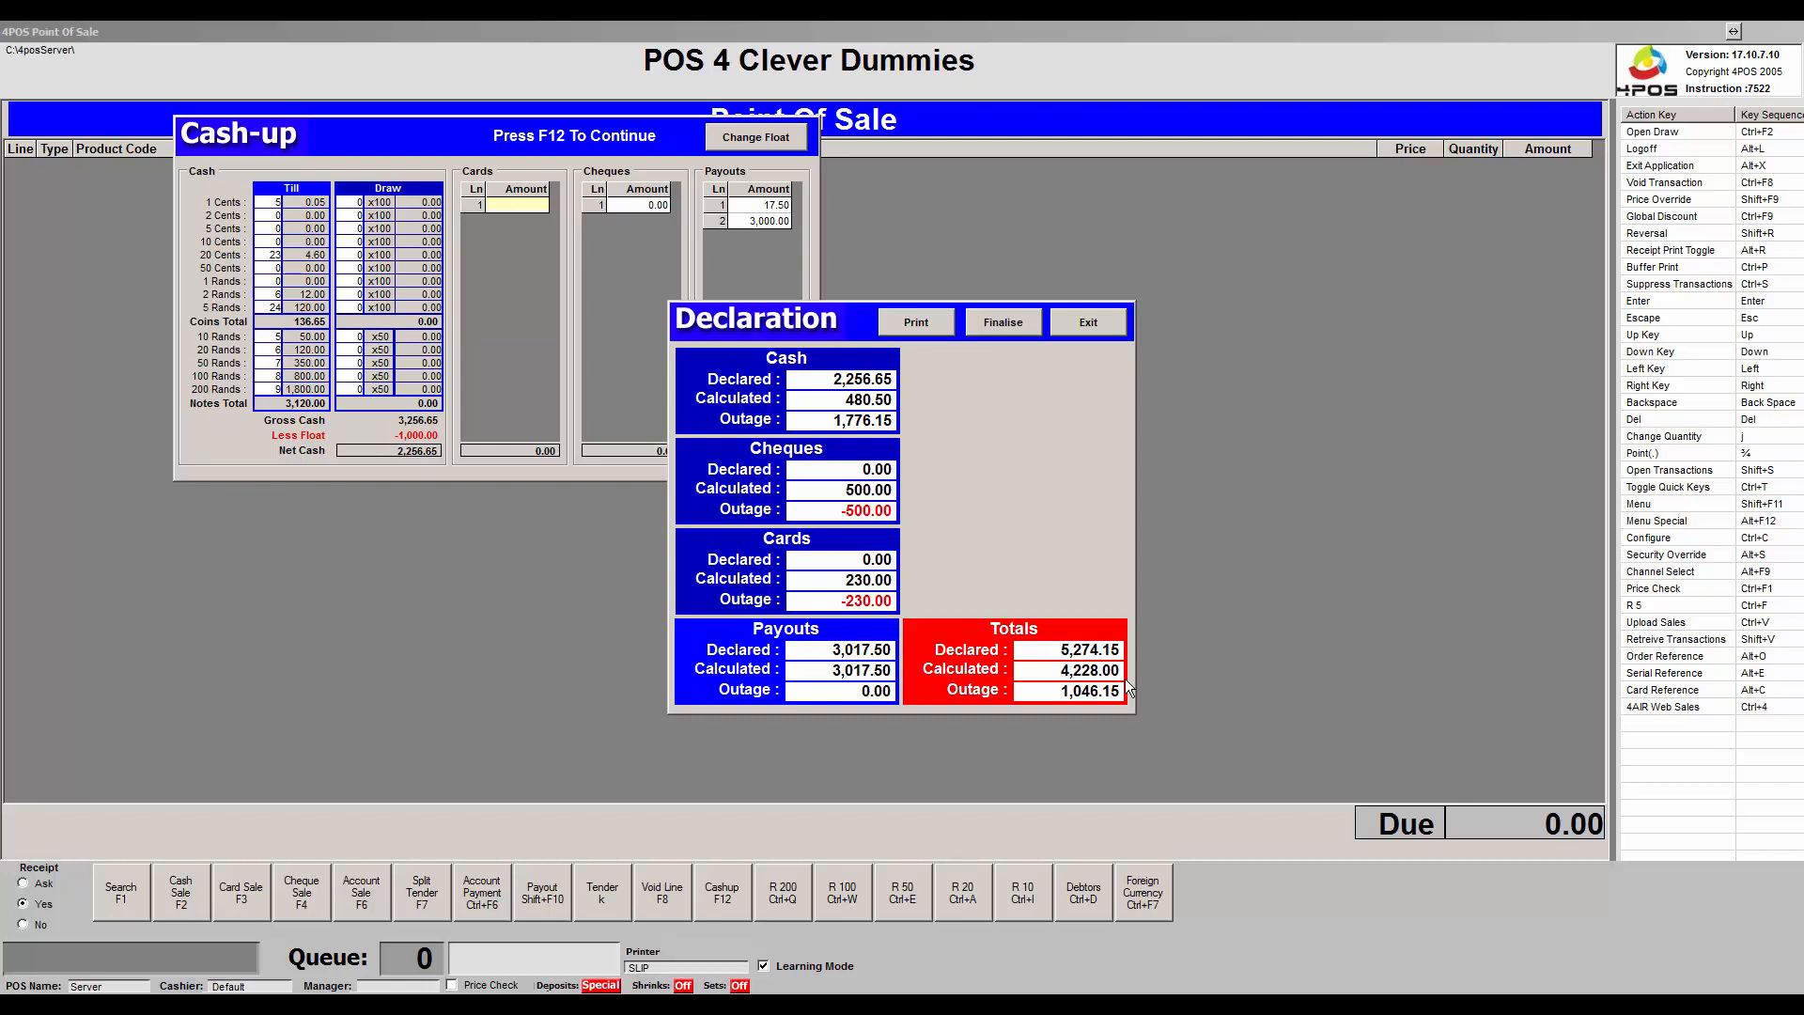
Finalise the cash-up declaration and confirm it as complete and binding.
key("F12")
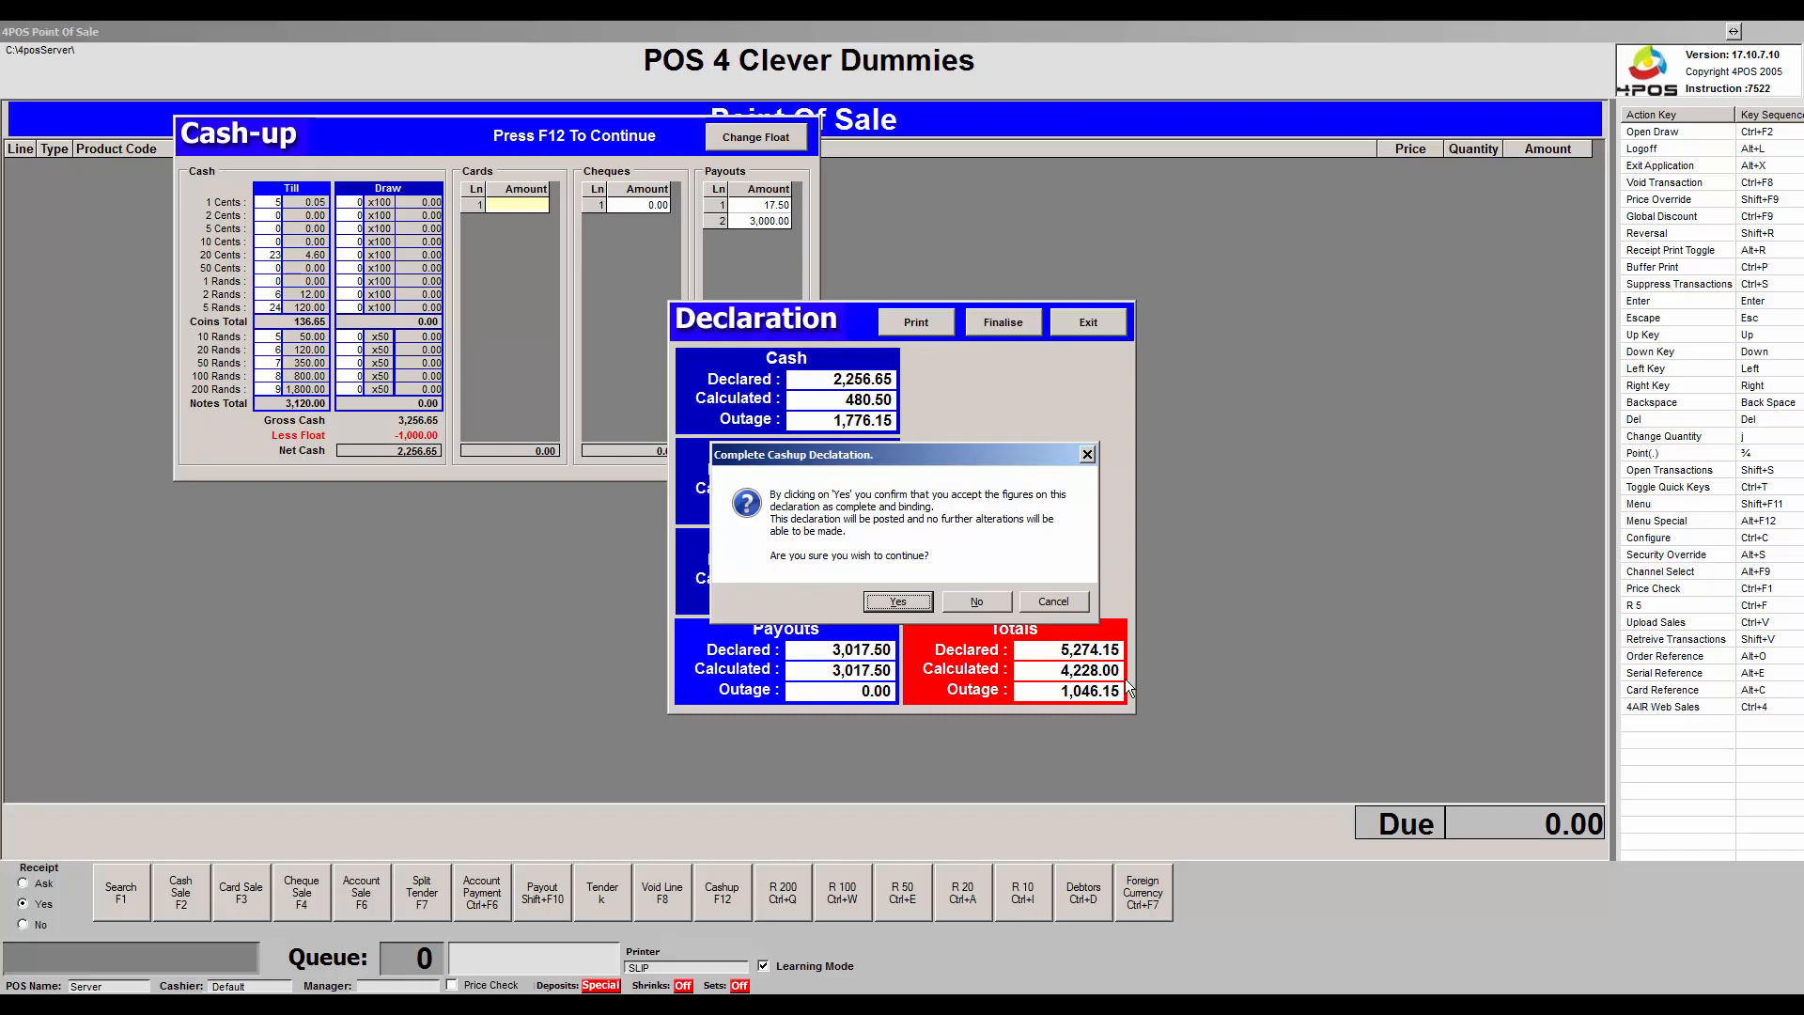
key("Return")
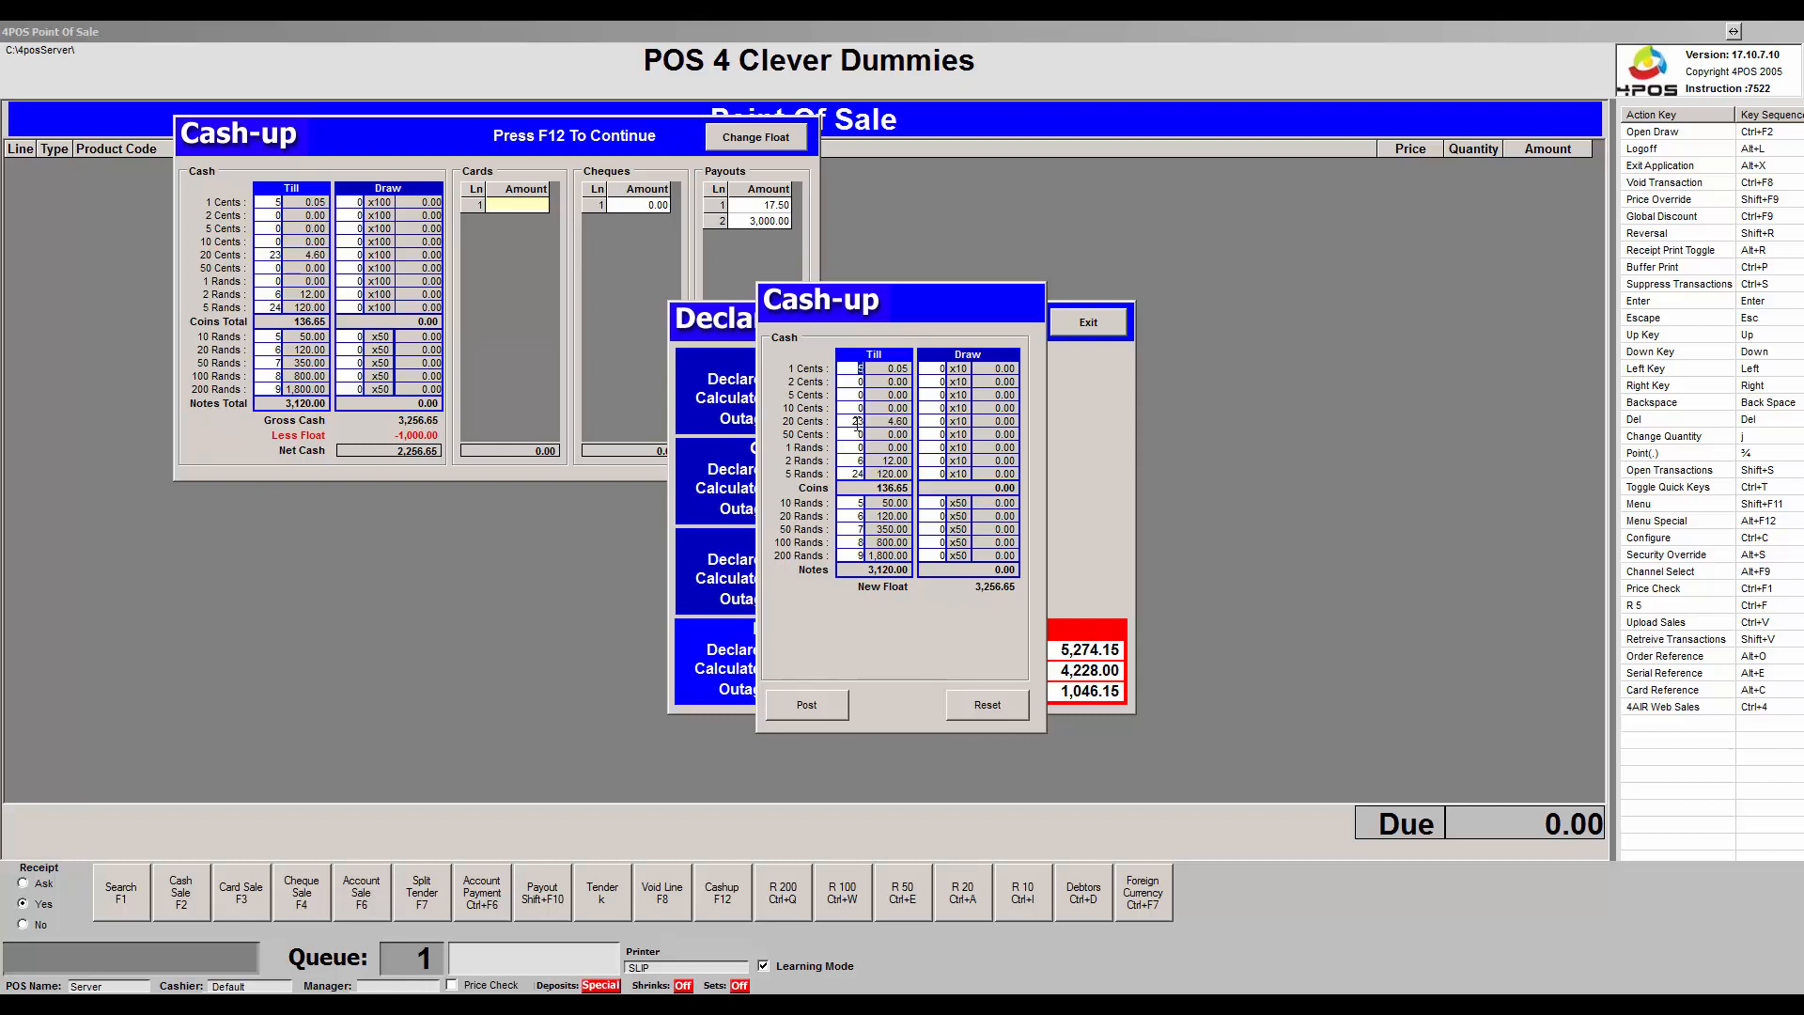
Set the 200 Rands and 100 Rands till counts to 0 and post the 656.65 float.
left_click(857, 556)
type("0")
double_click(859, 542)
type("0")
left_click(806, 704)
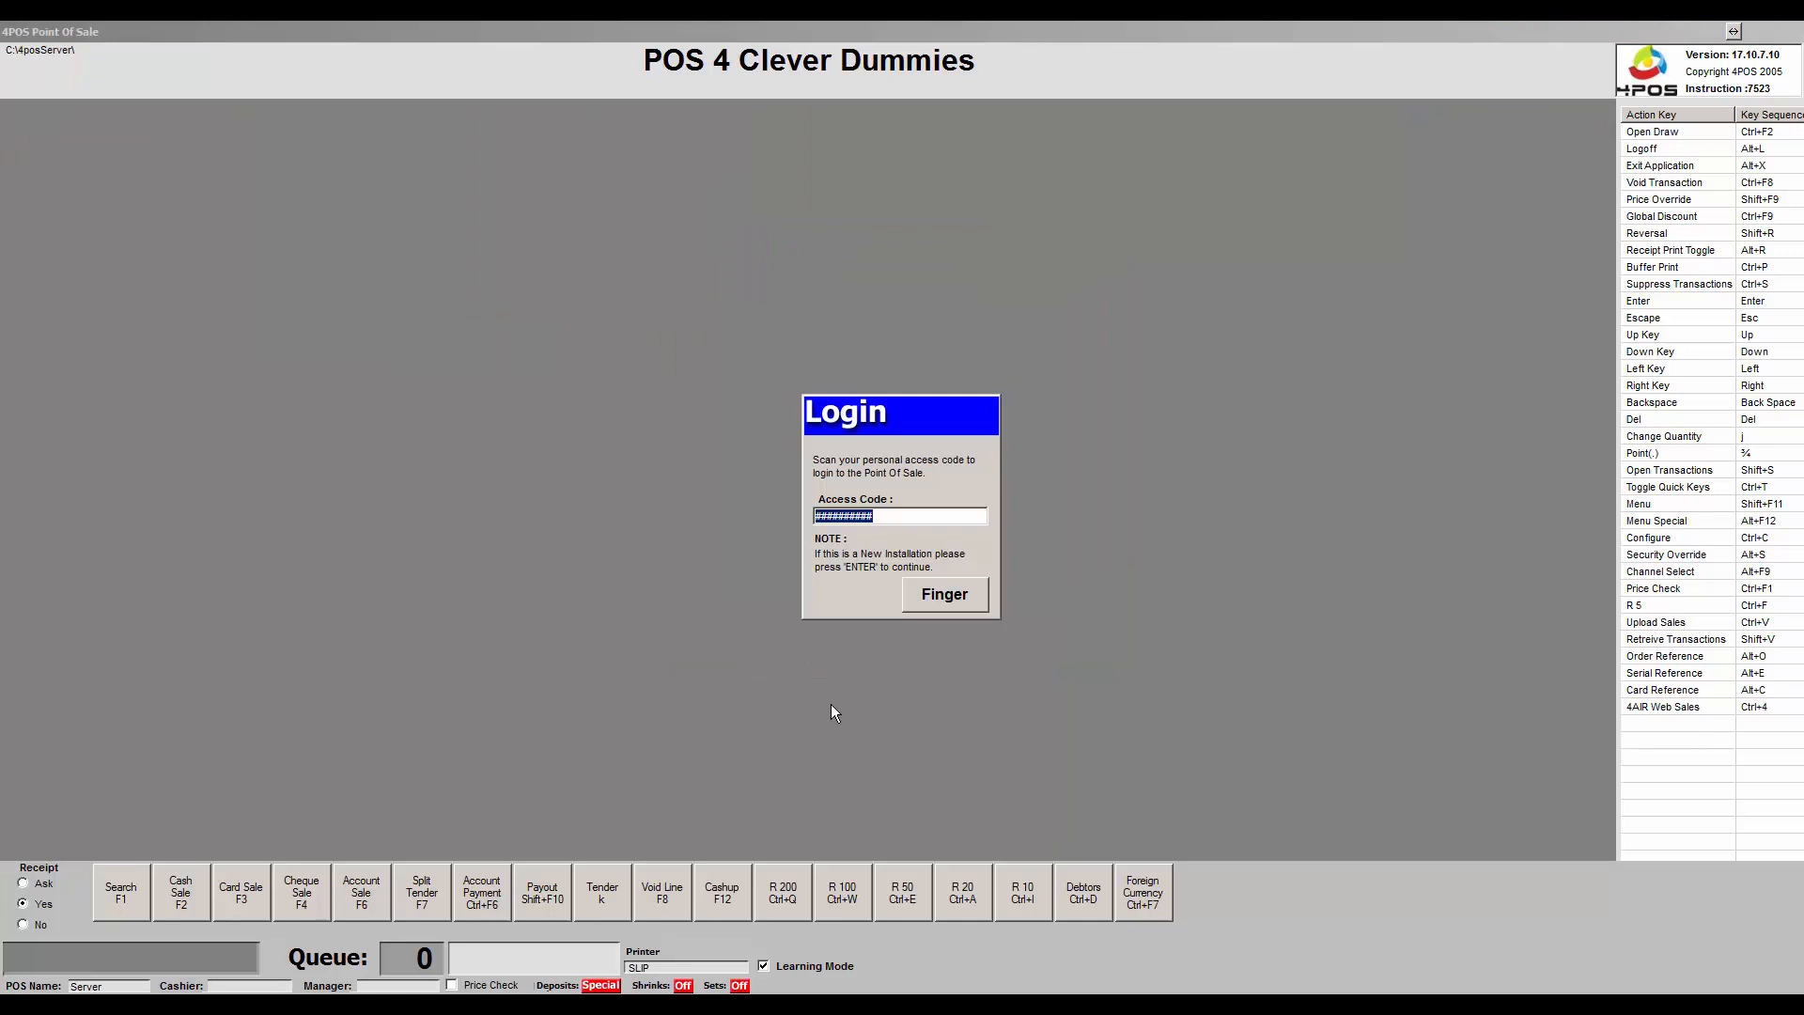
Log in with the access code, then open and close Cash-up and the function menu.
type("######")
key("Return")
key("Return")
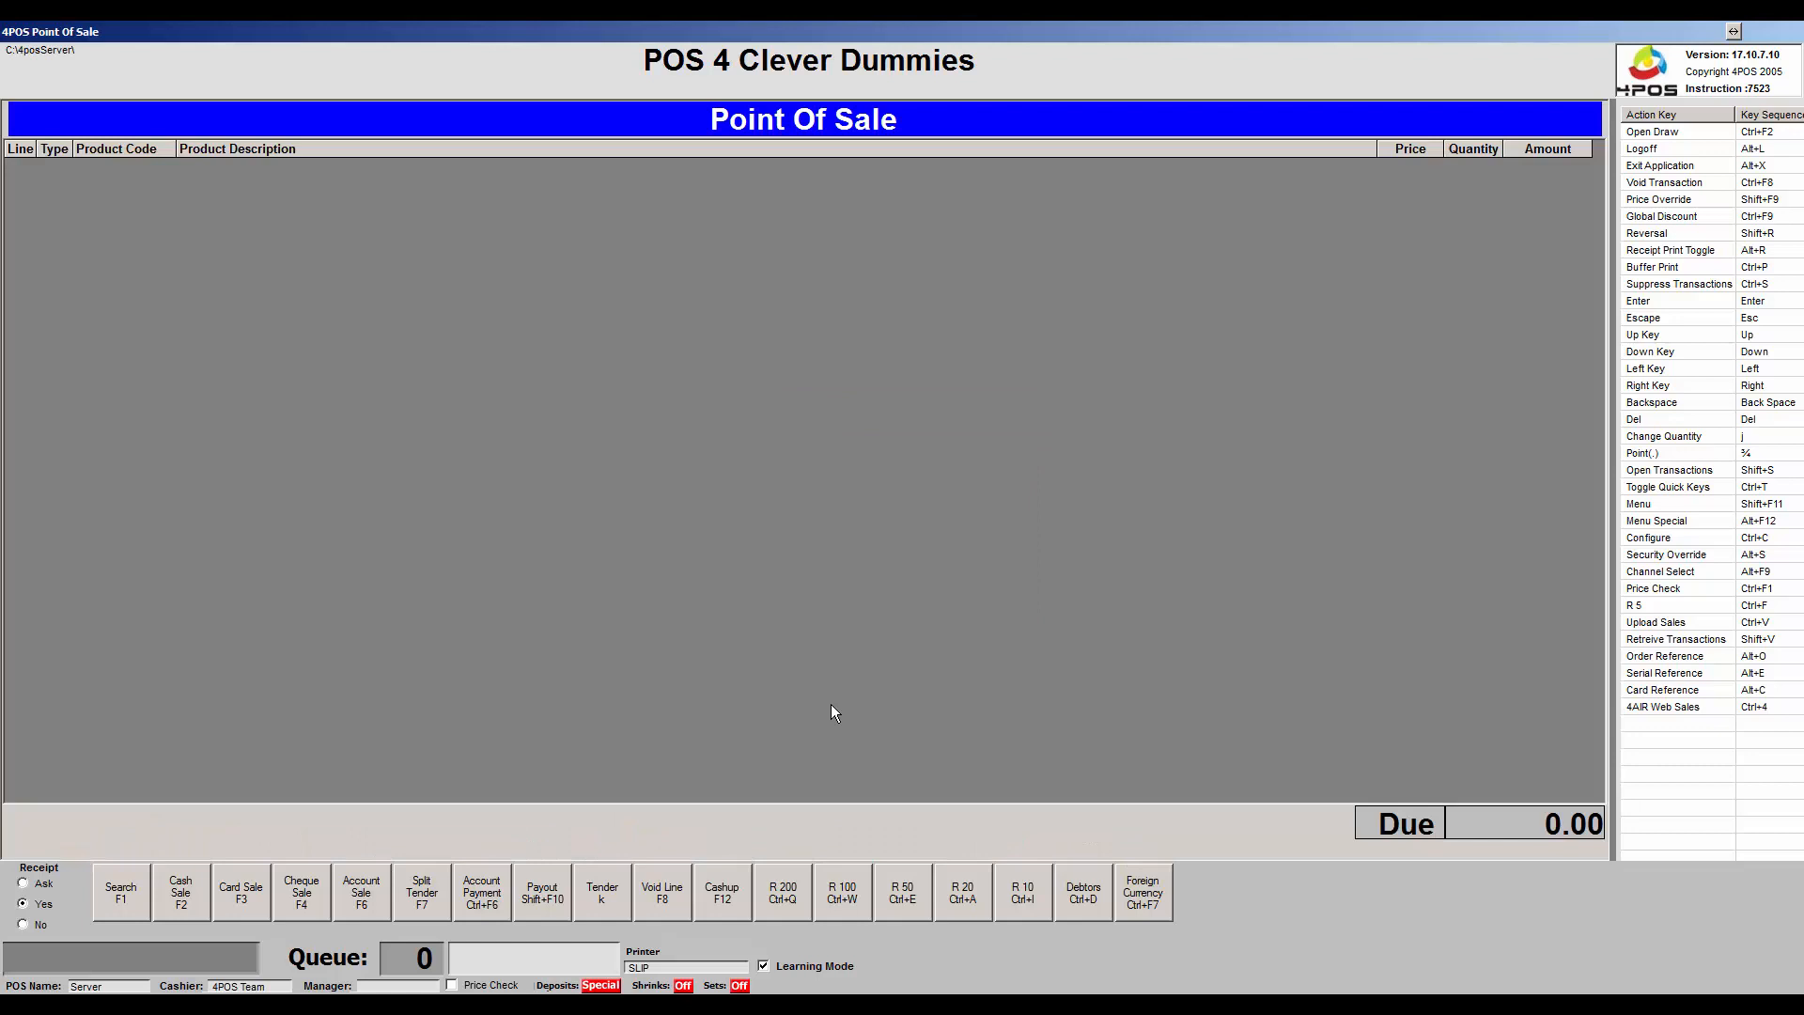
key("F12")
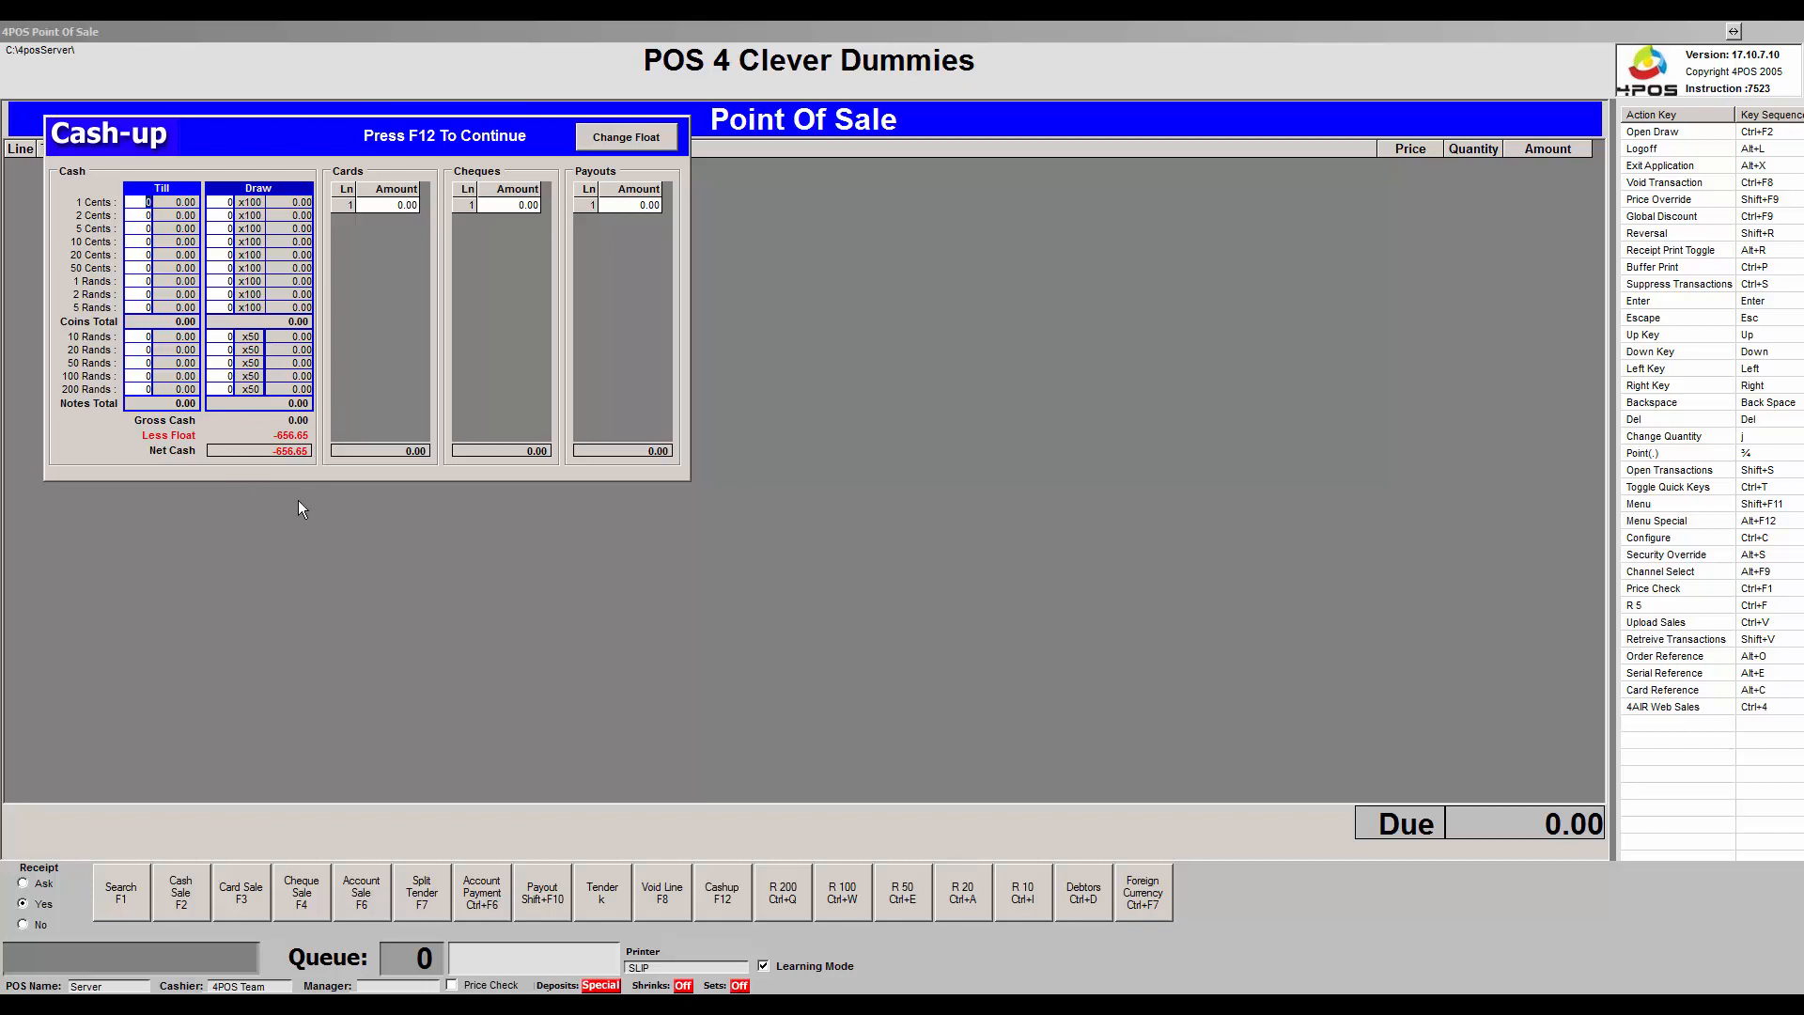
key("Escape")
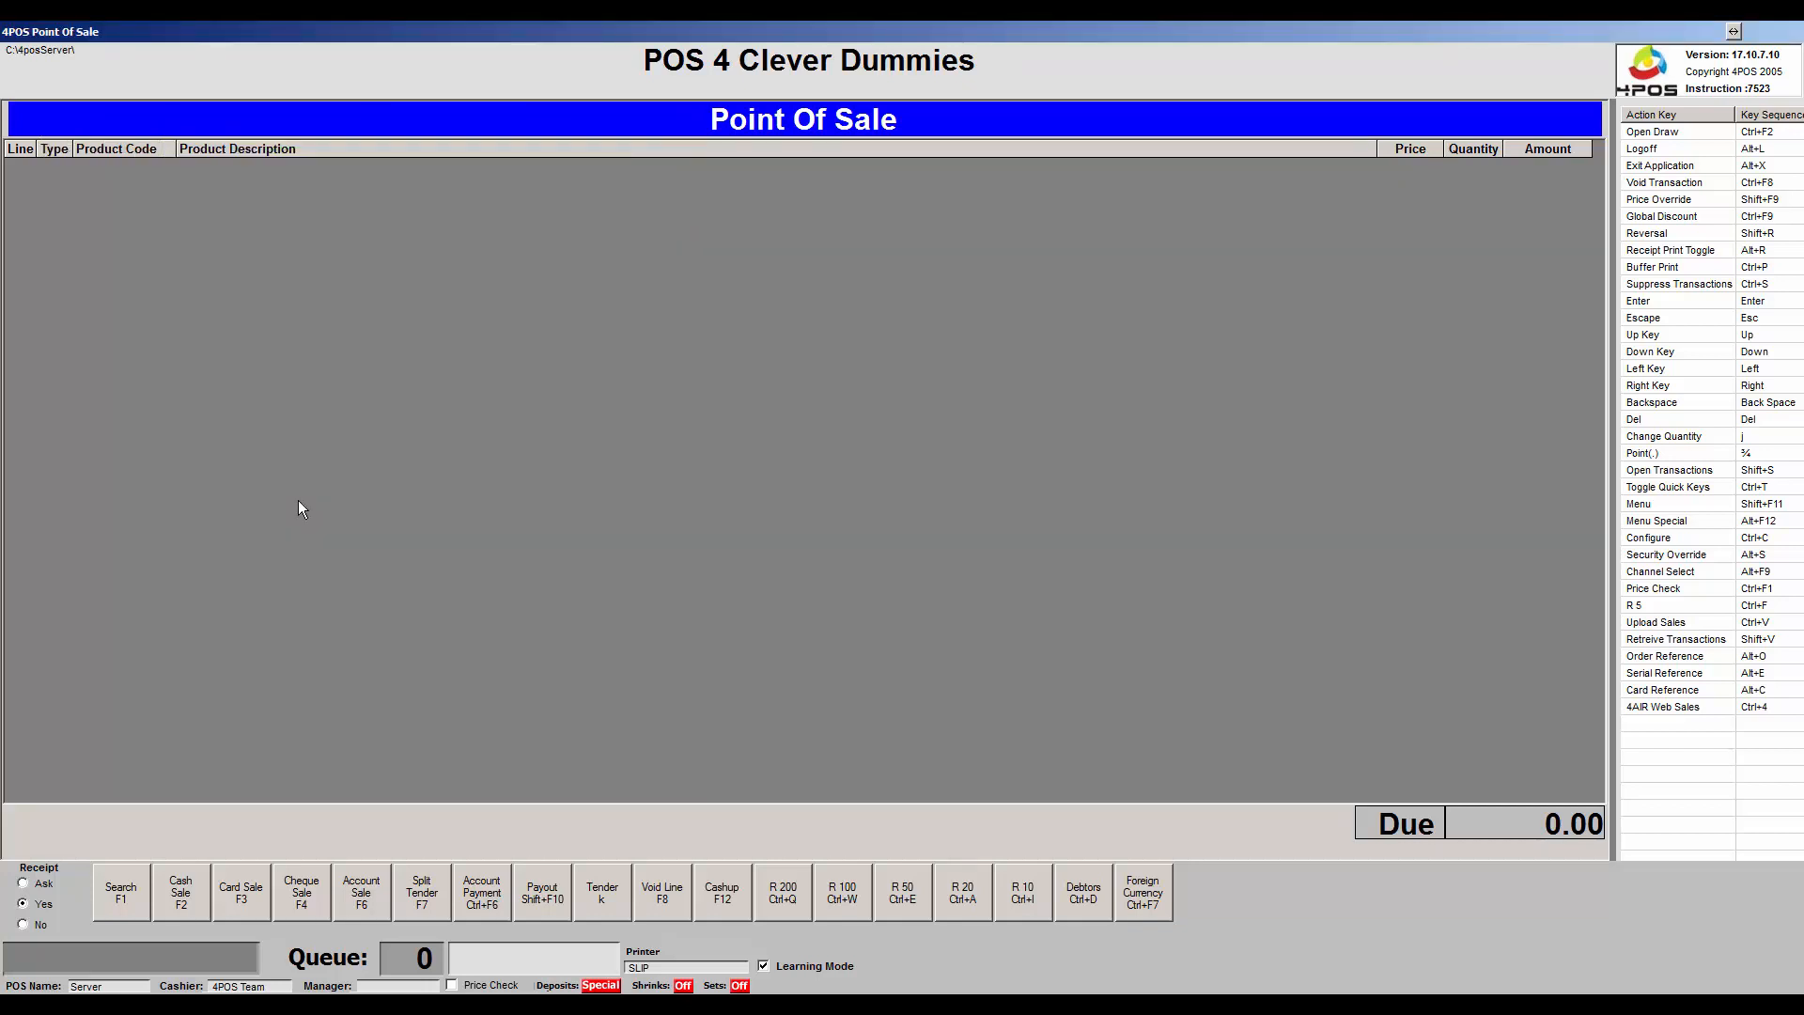
key("shift+F11")
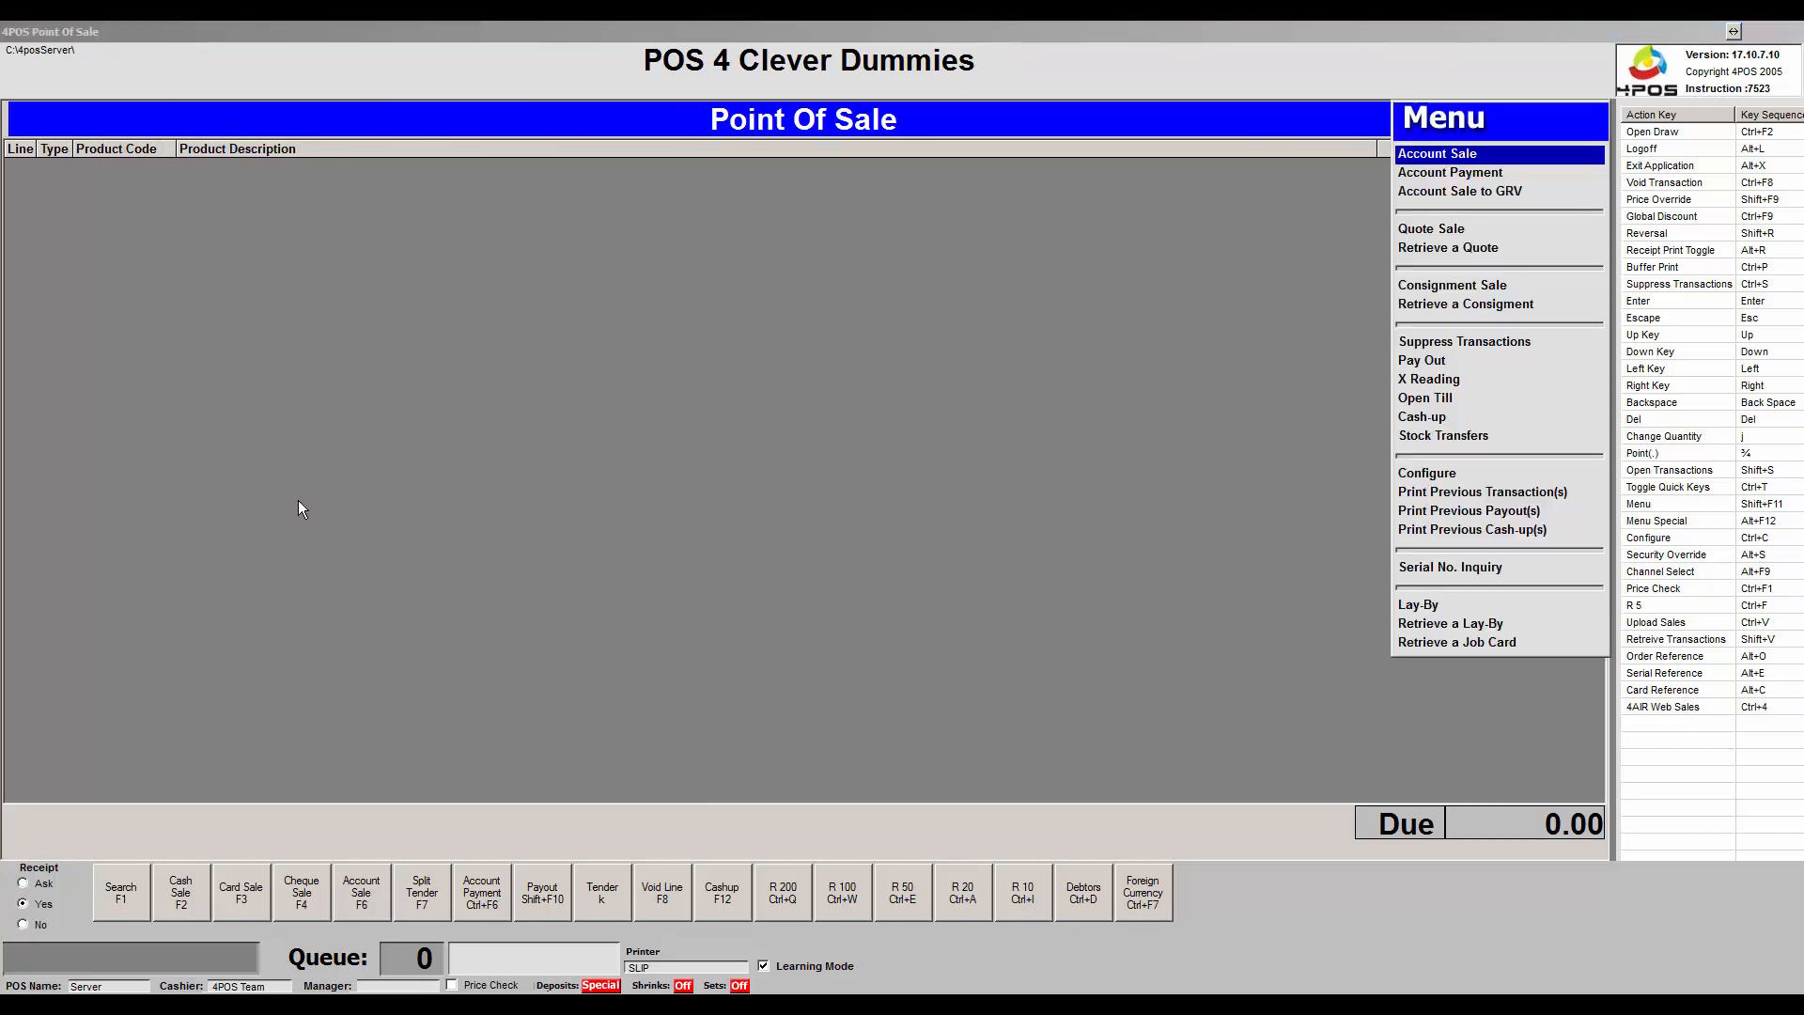
key("Up")
key("Up")
key("Up")
key("Up")
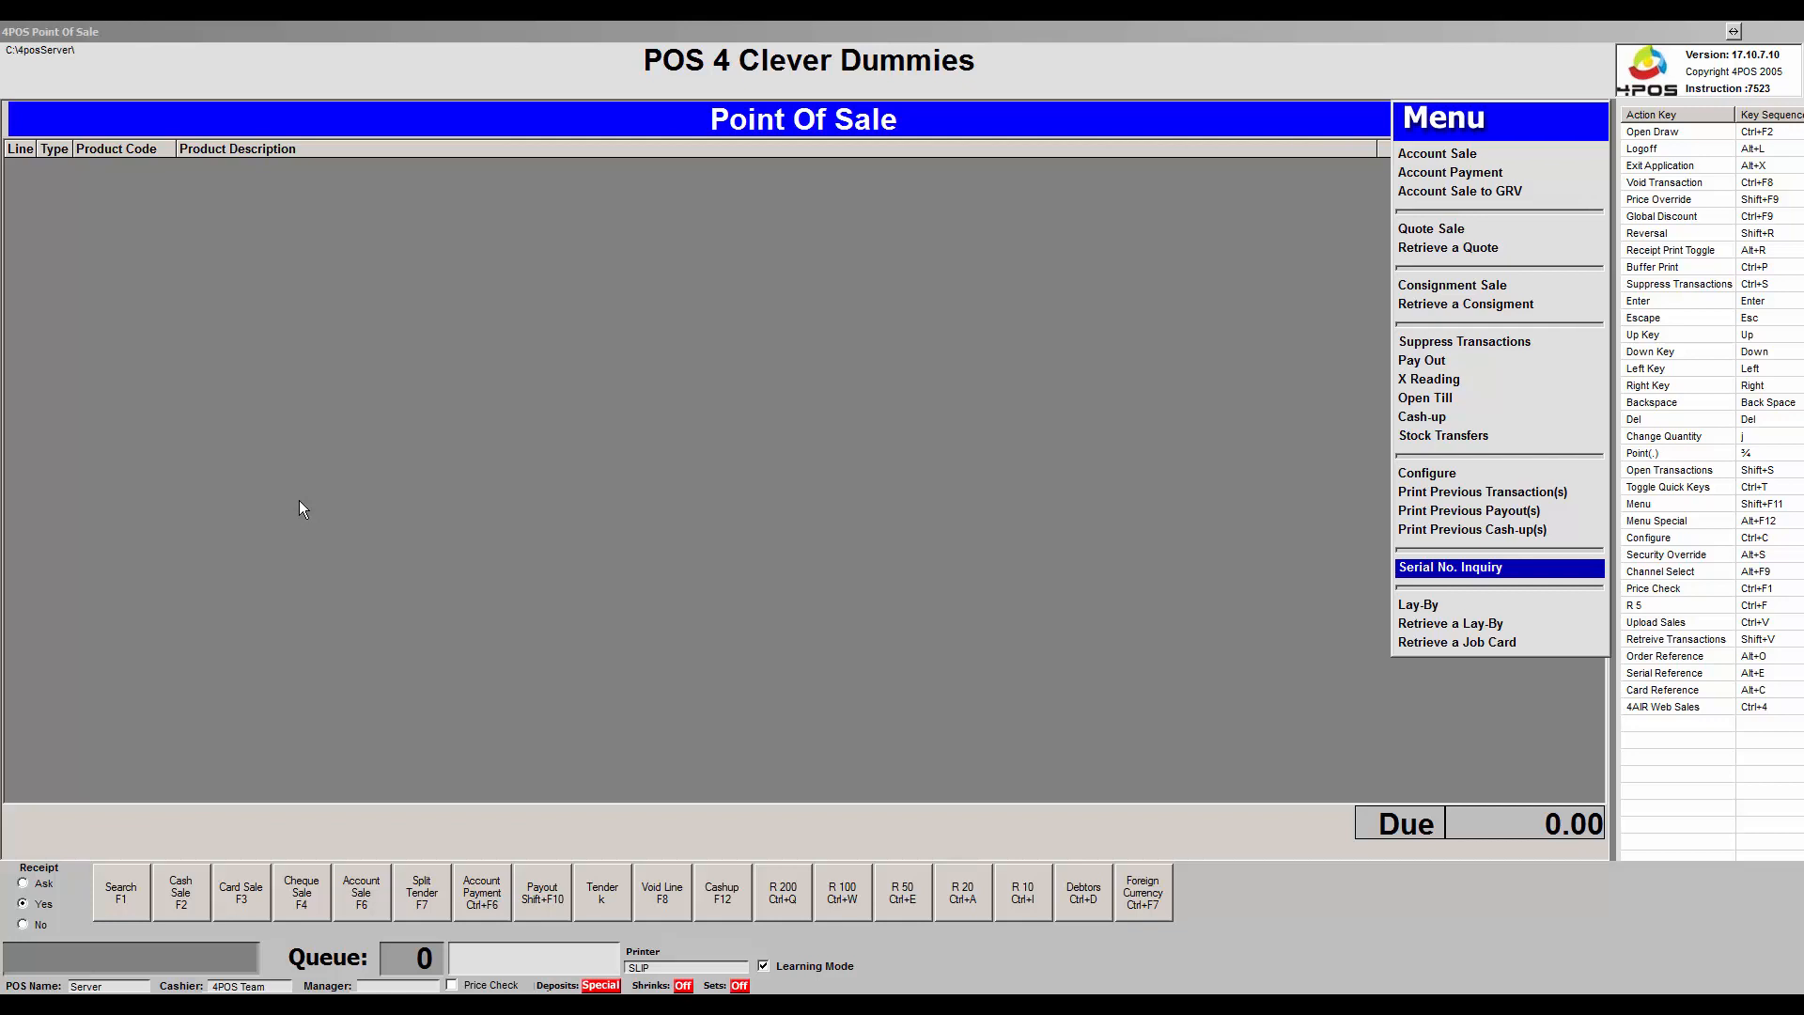
key("Escape")
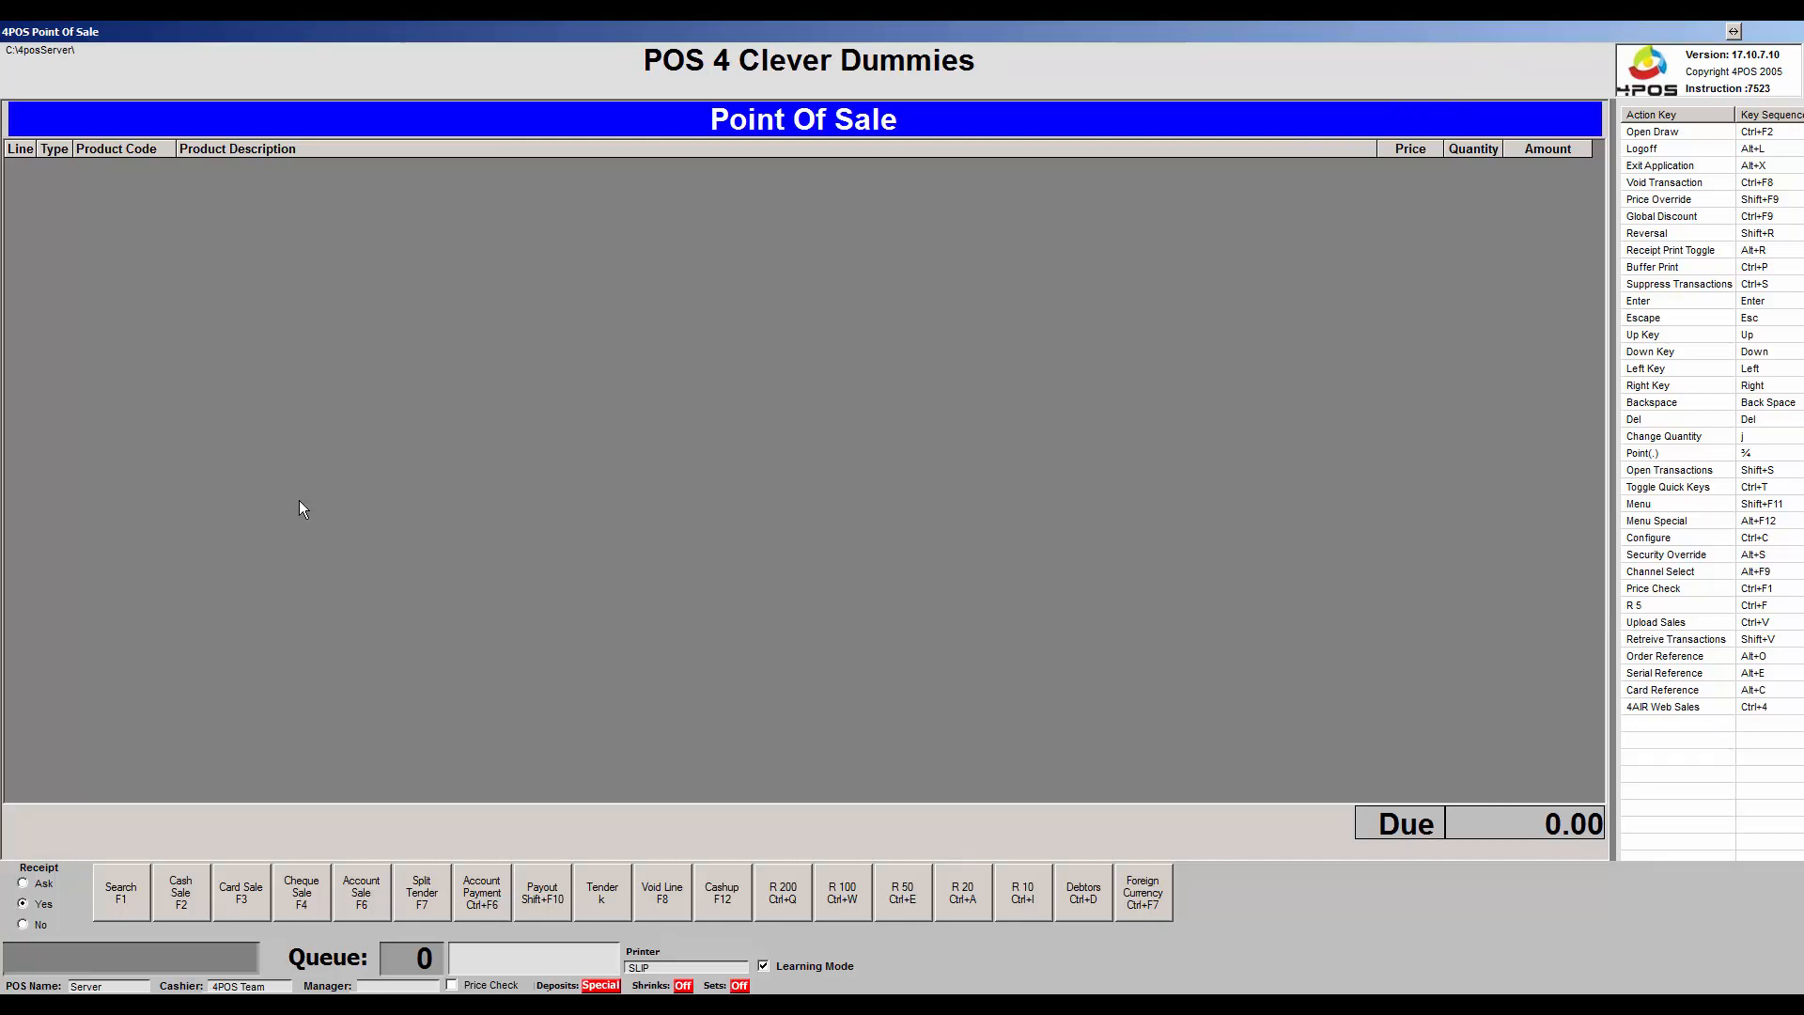
Log off the current cashier with Alt+L and log back in.
key("alt+l")
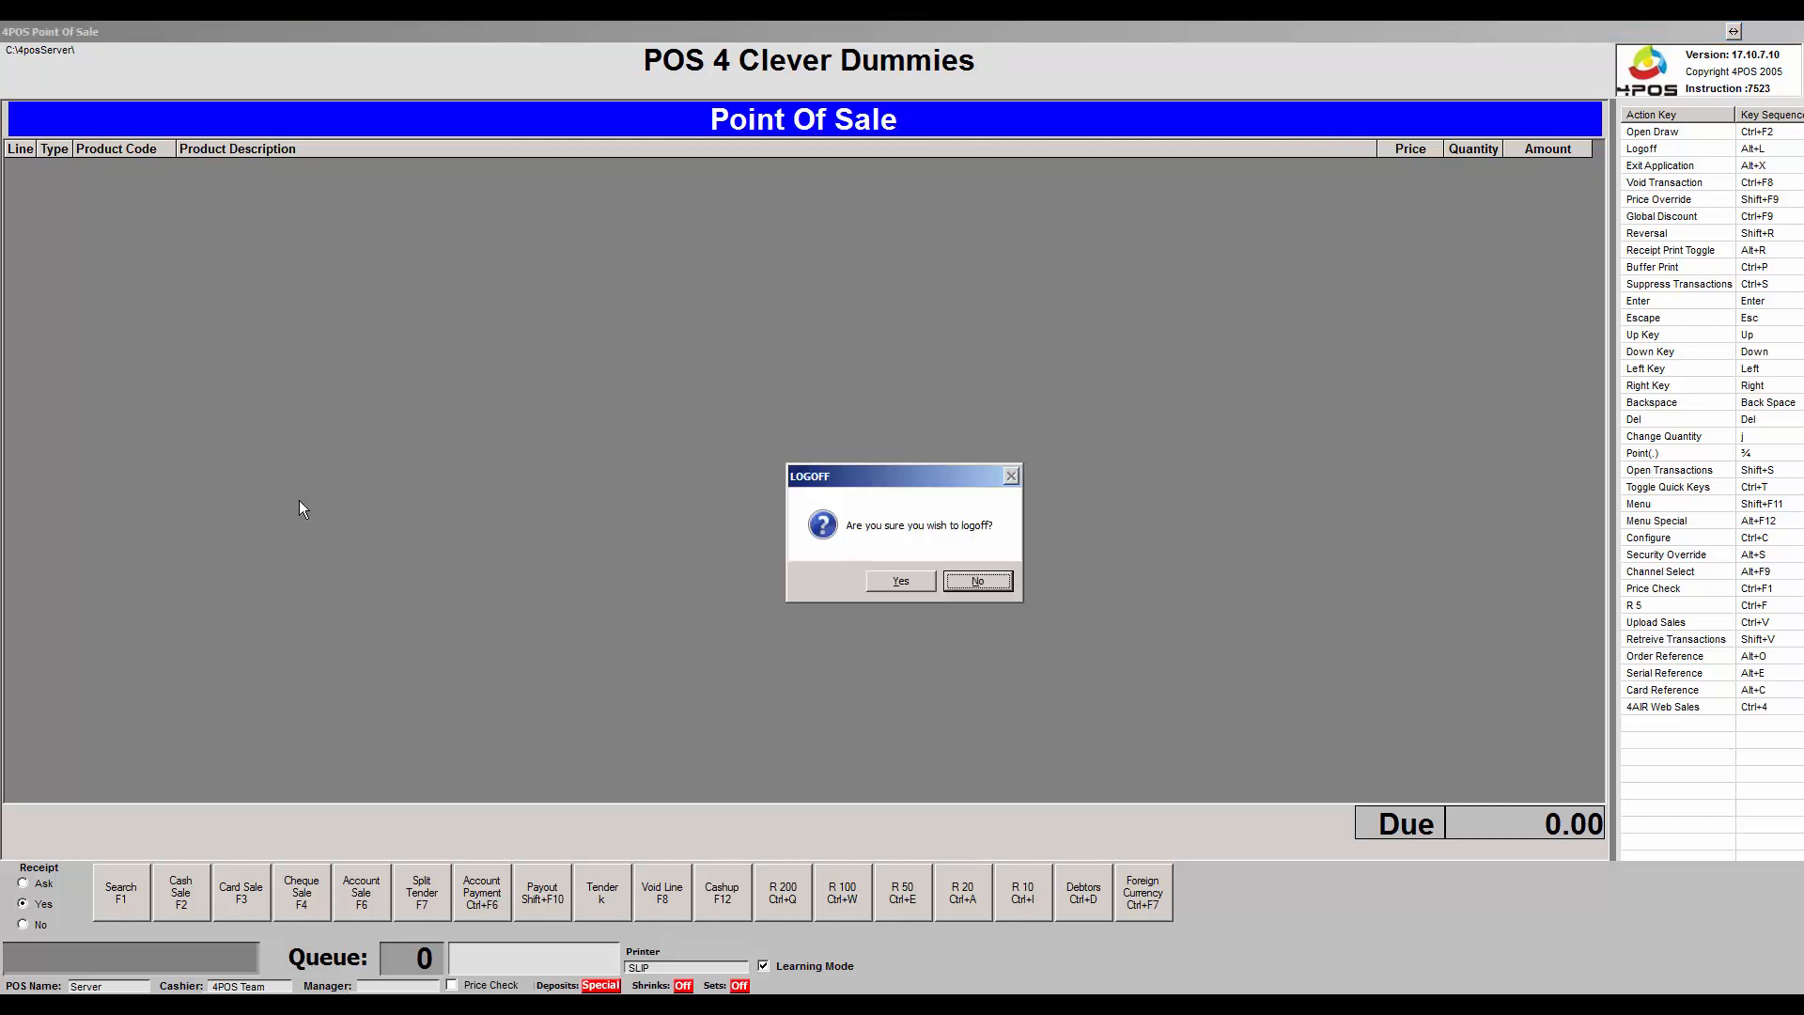
key("y")
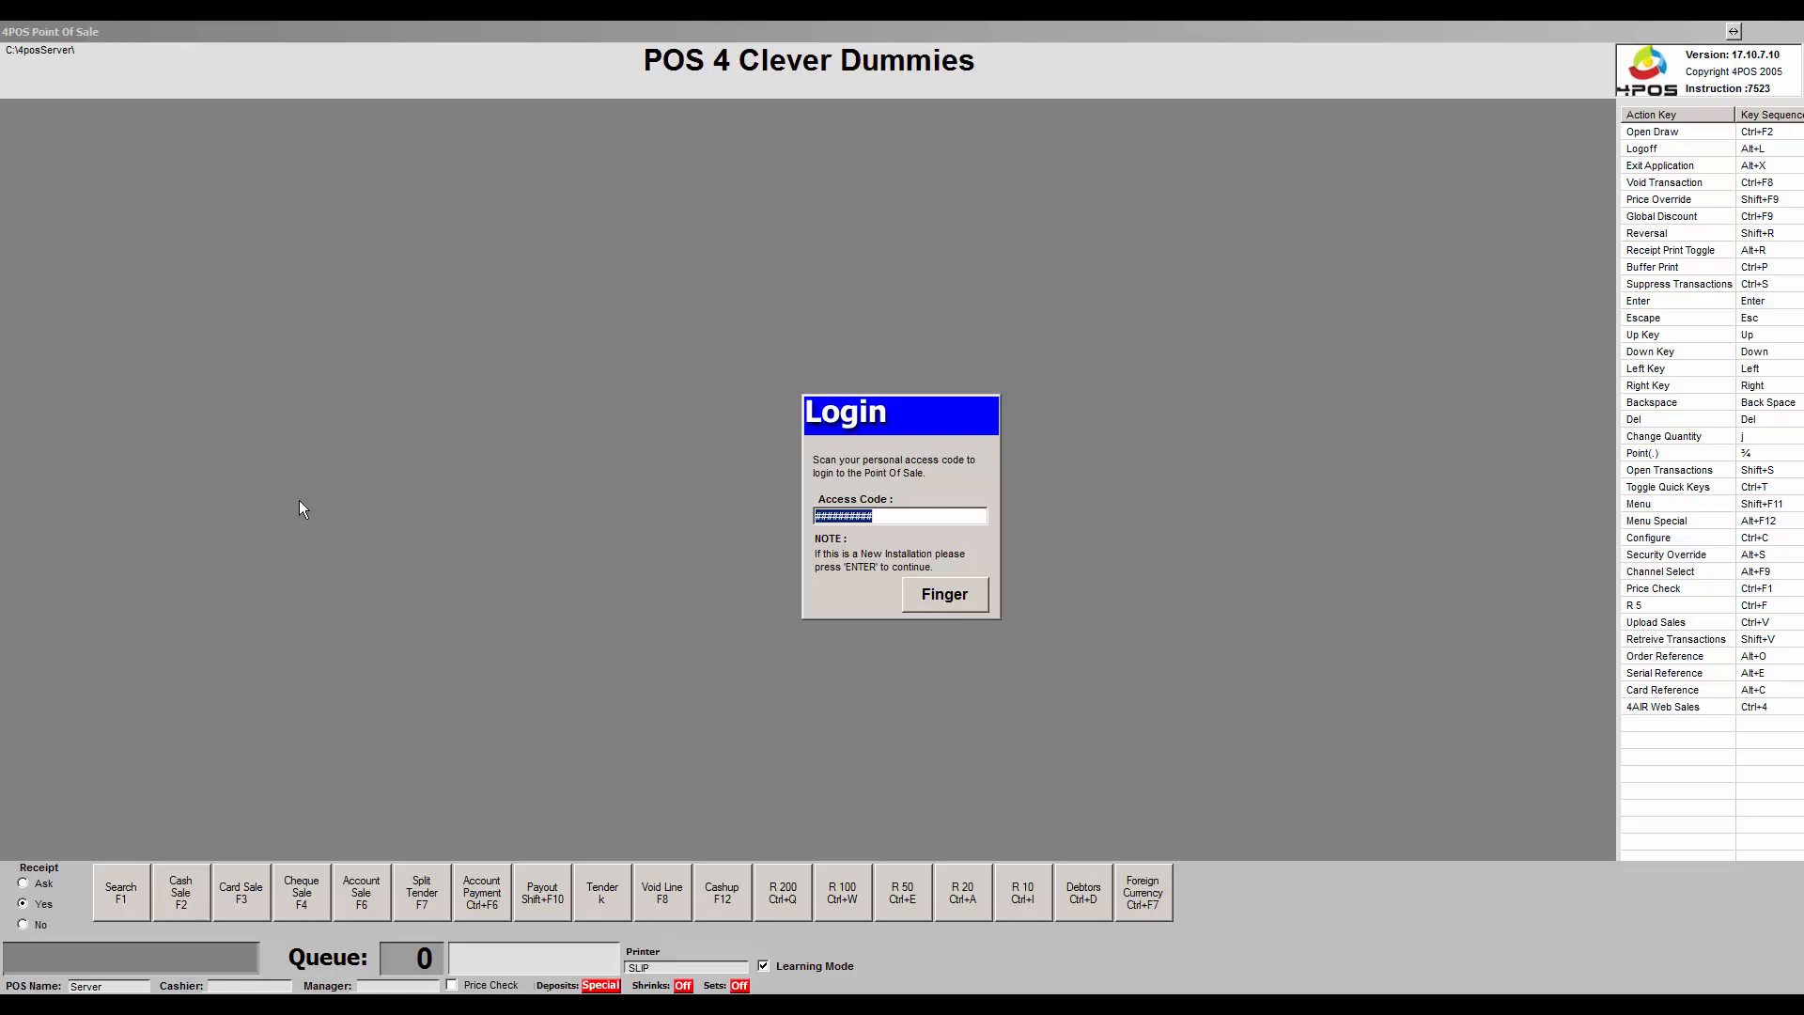
key("Return")
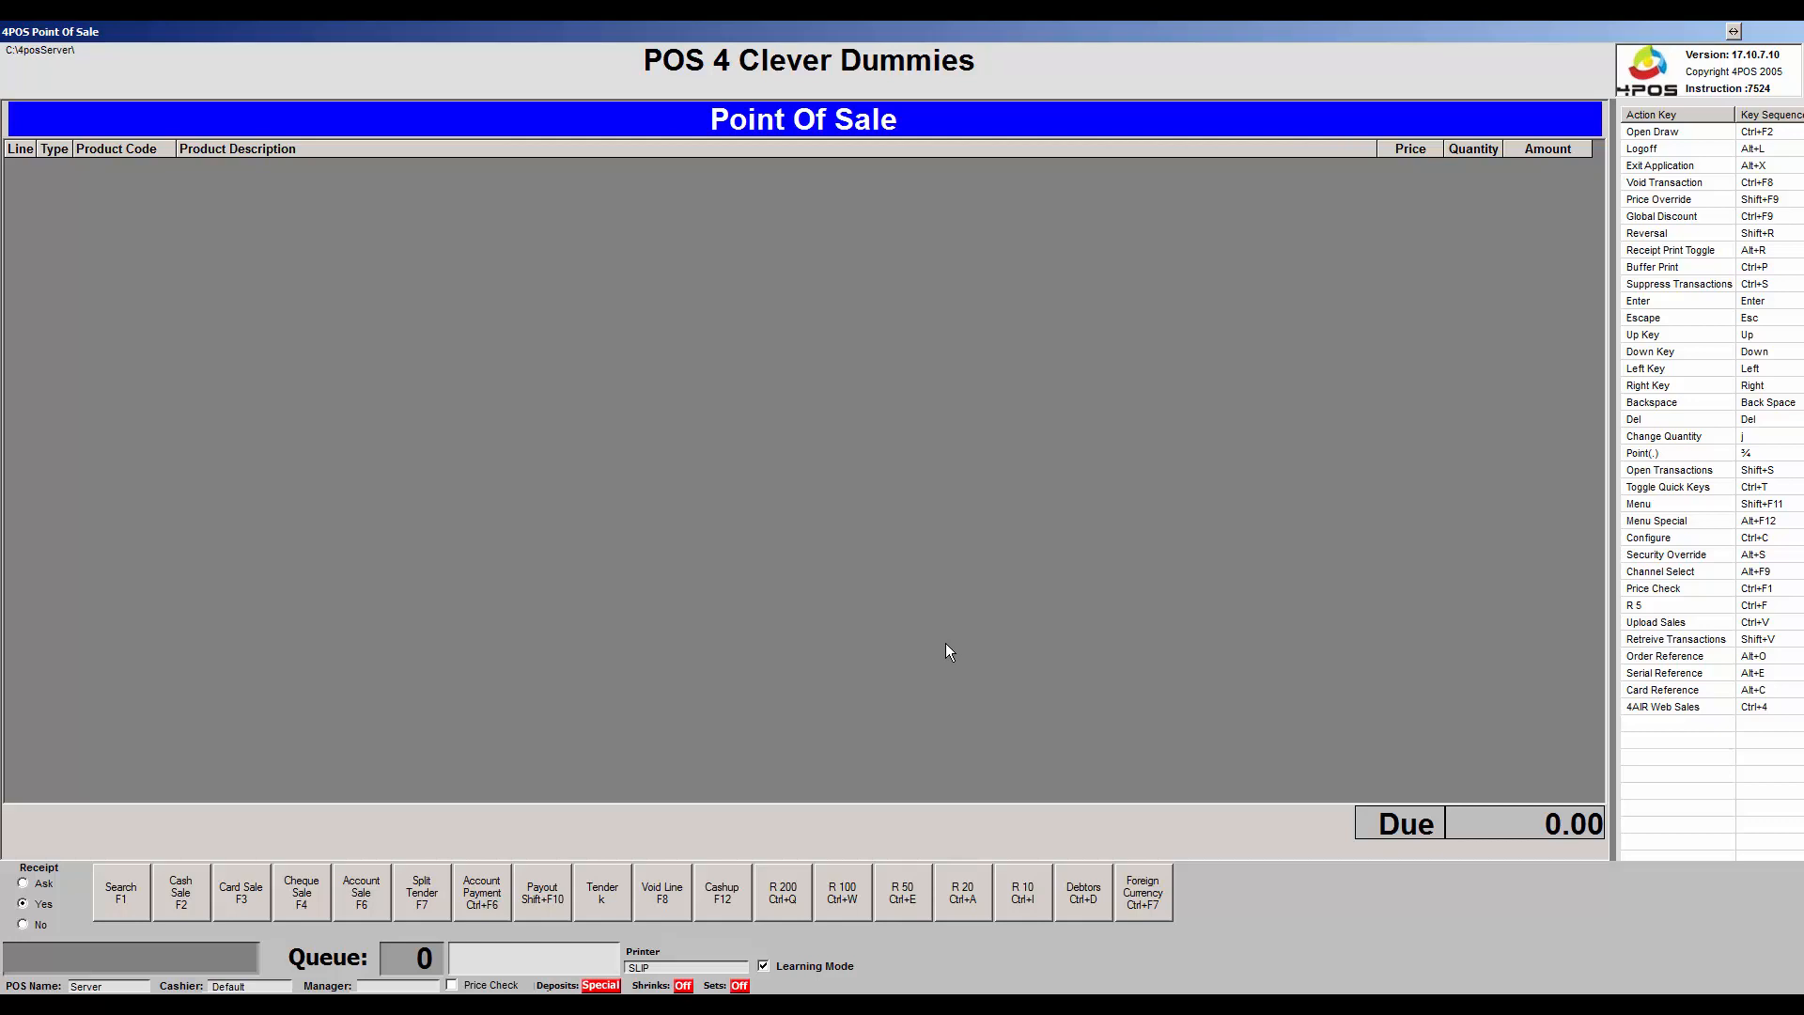
Exit the Point of Sale with Alt+X and bring up Store Setup and Security in Back Office.
key("alt+x")
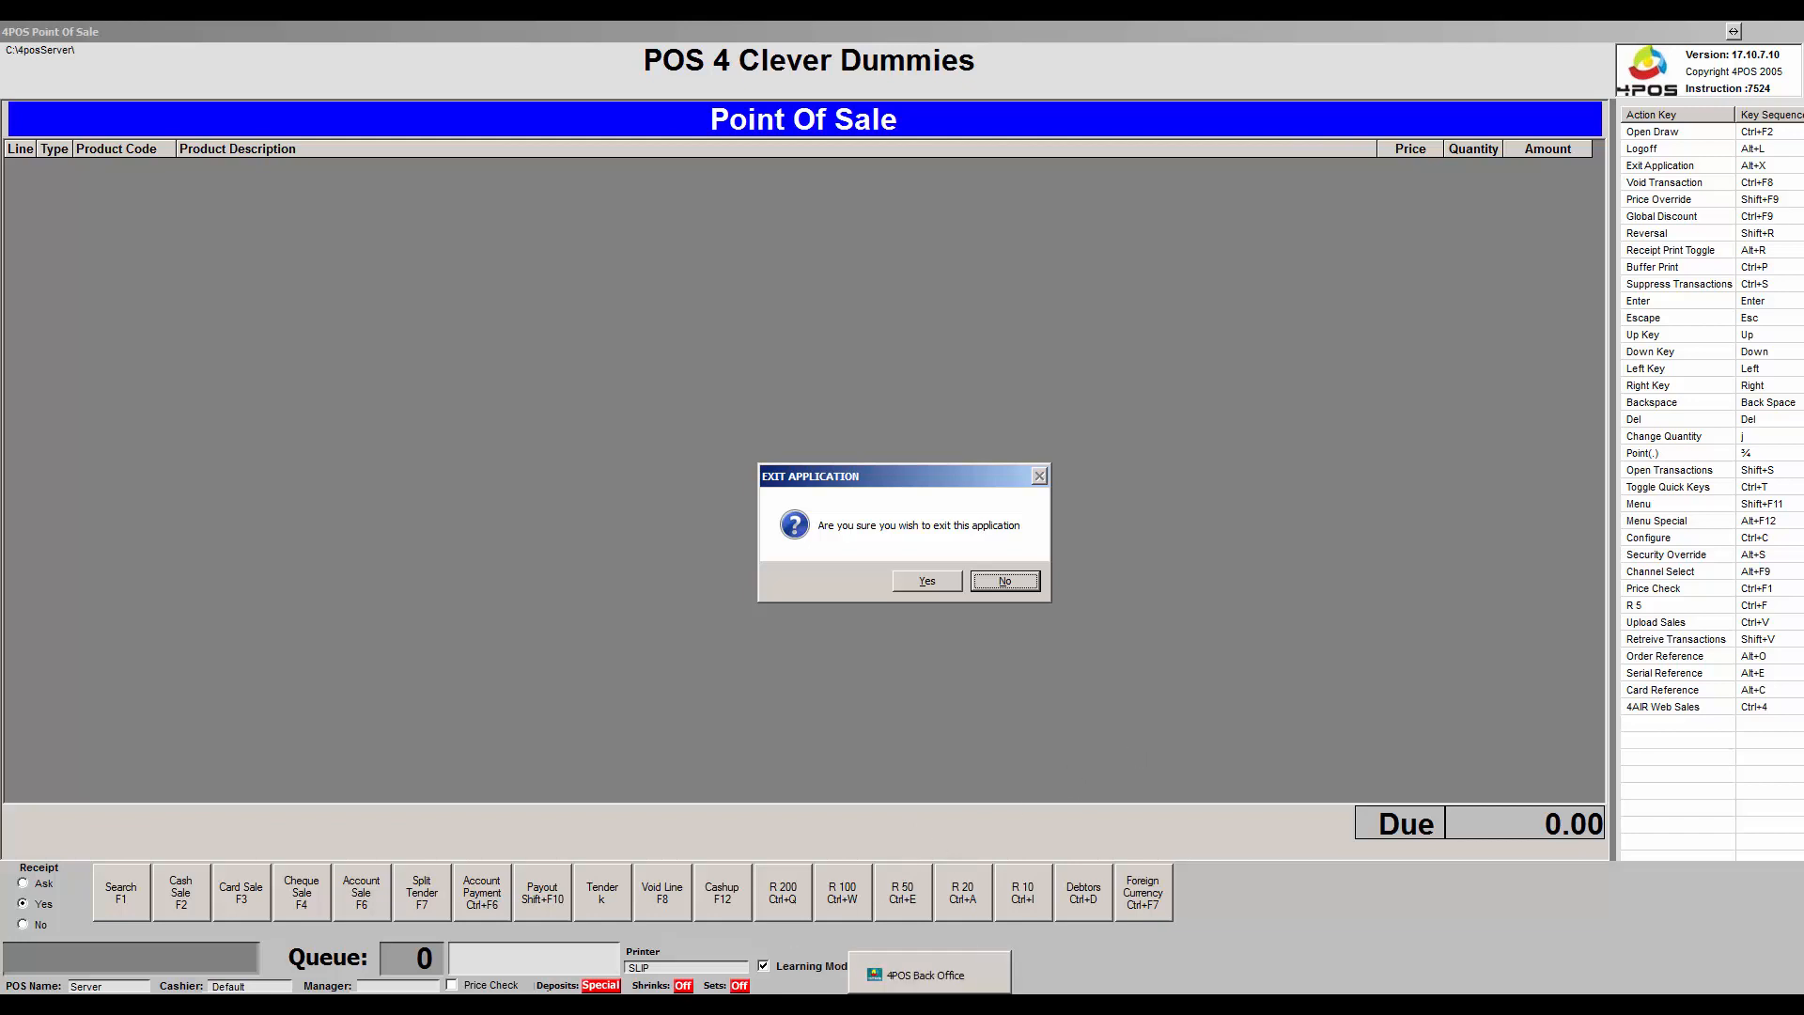
key("y")
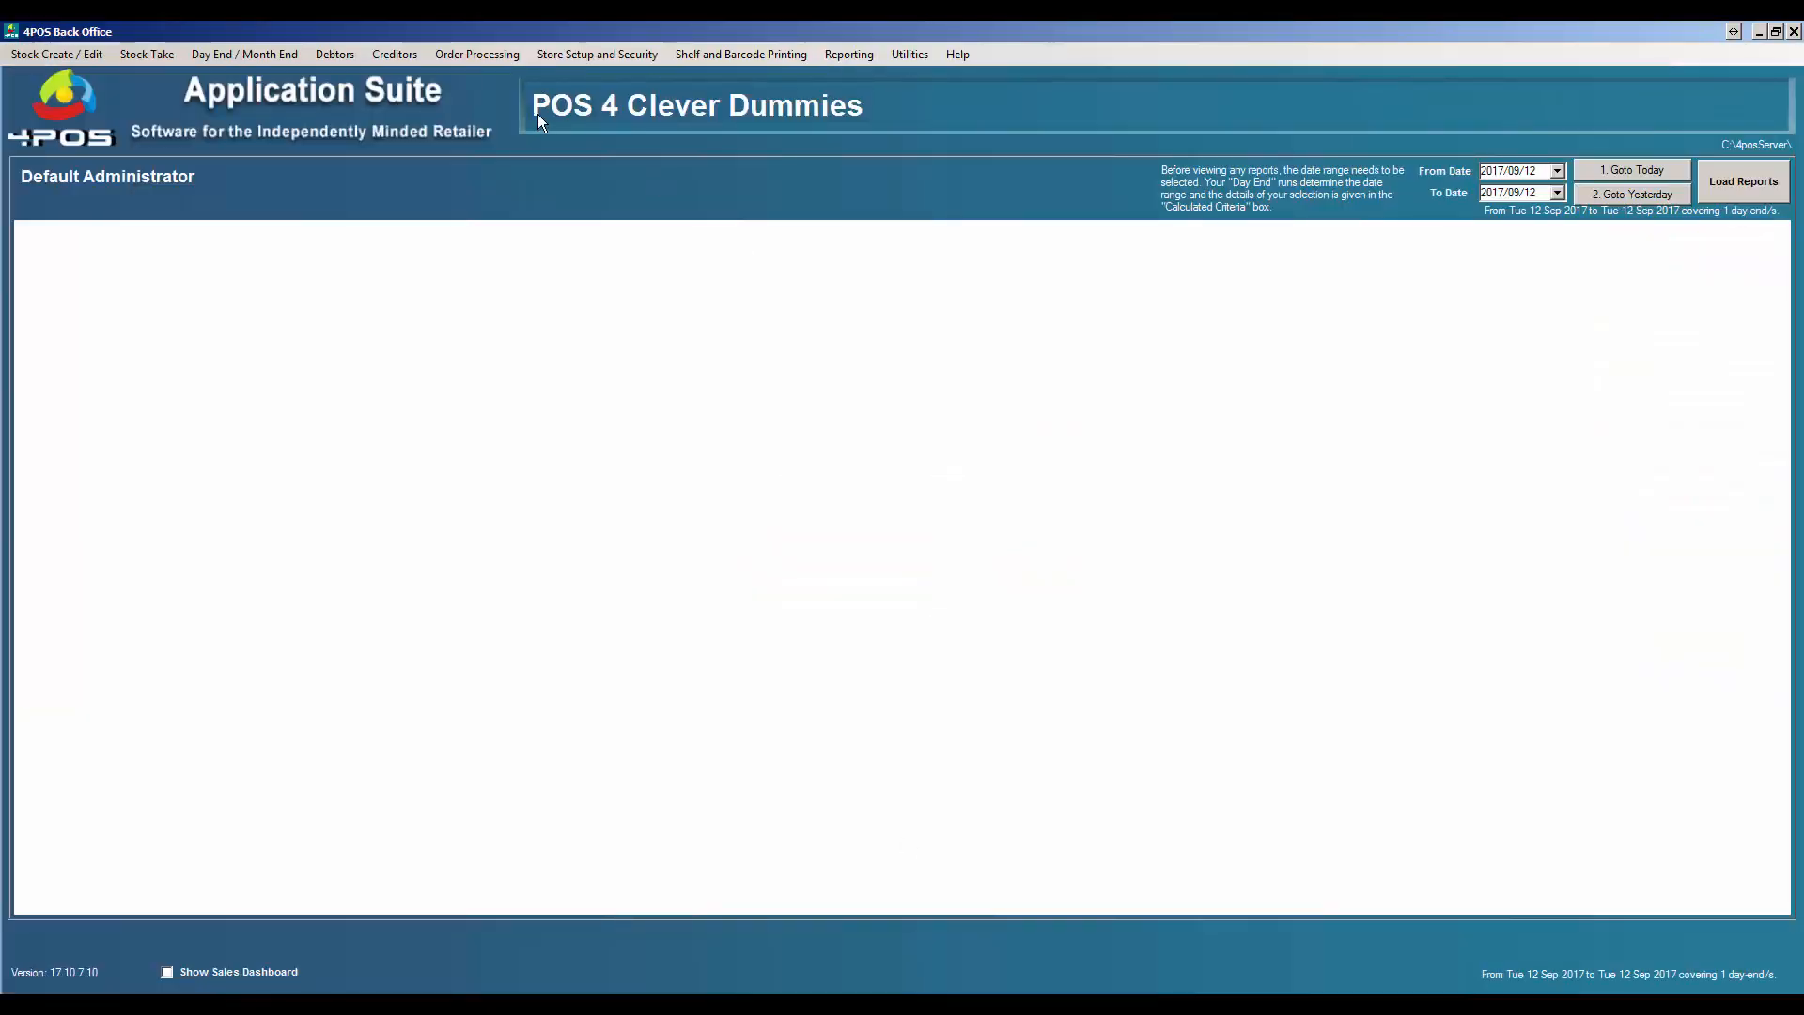
left_click(632, 54)
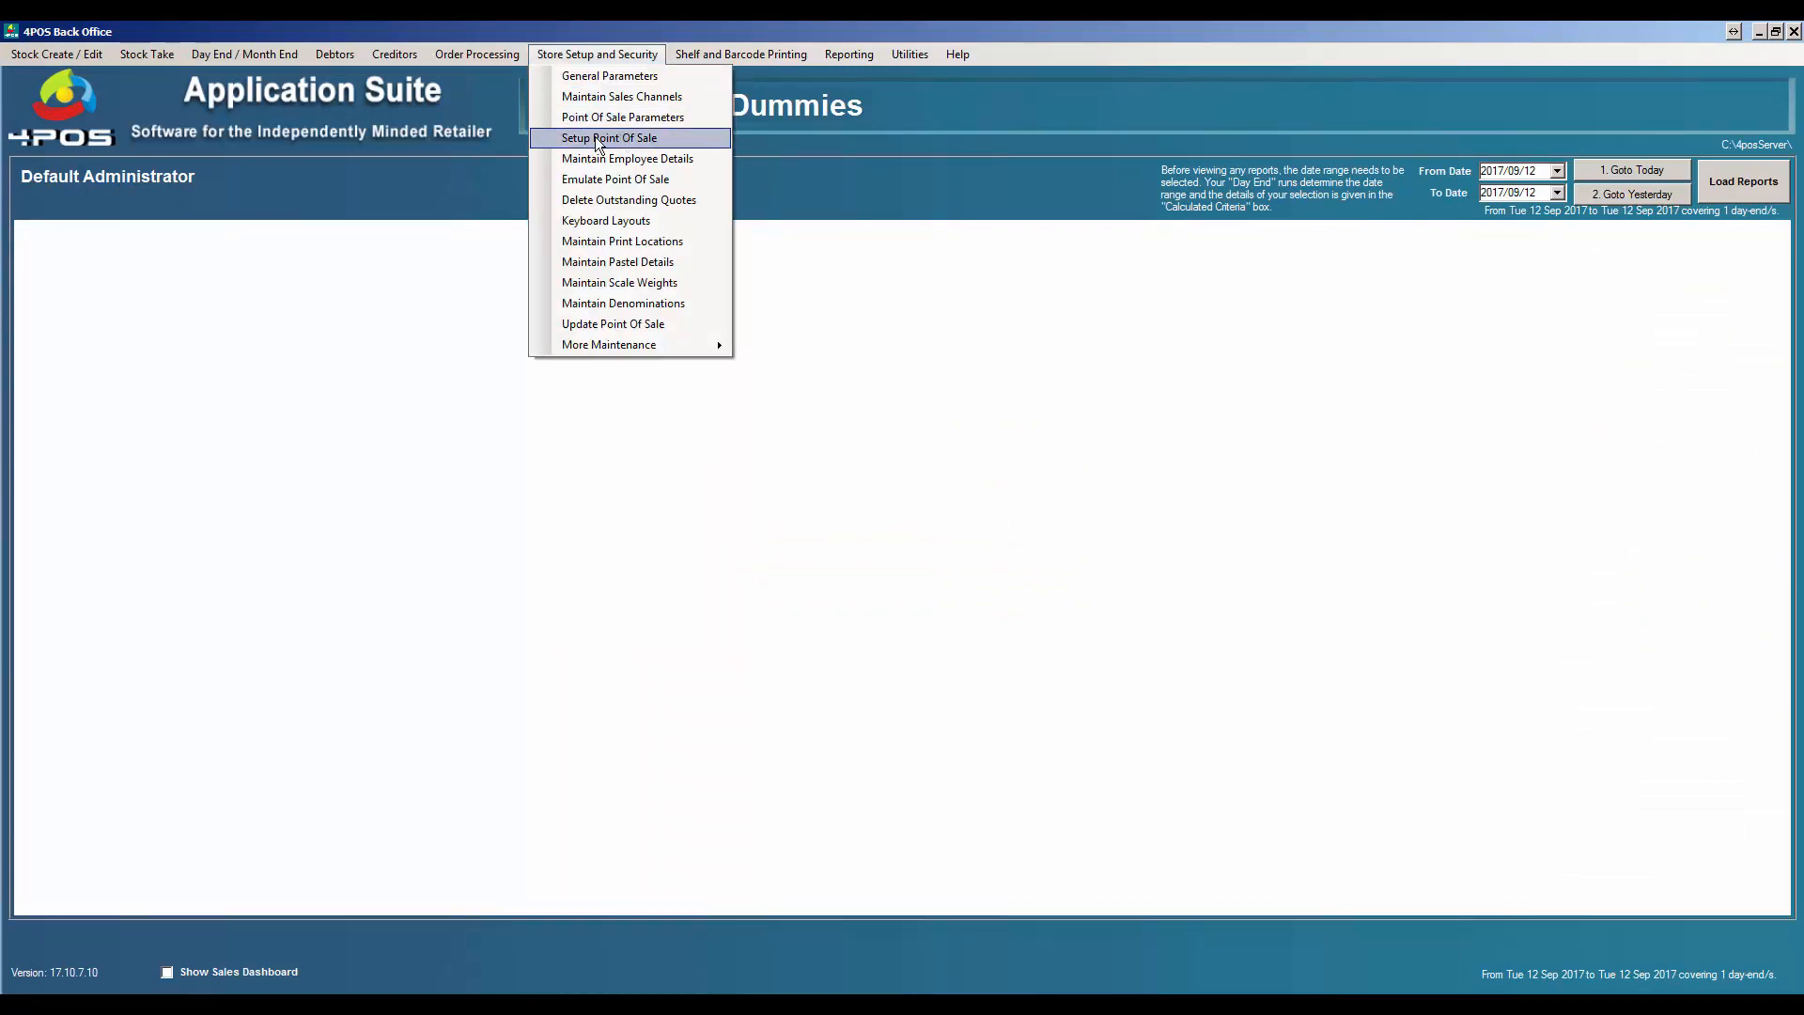
left_click(626, 137)
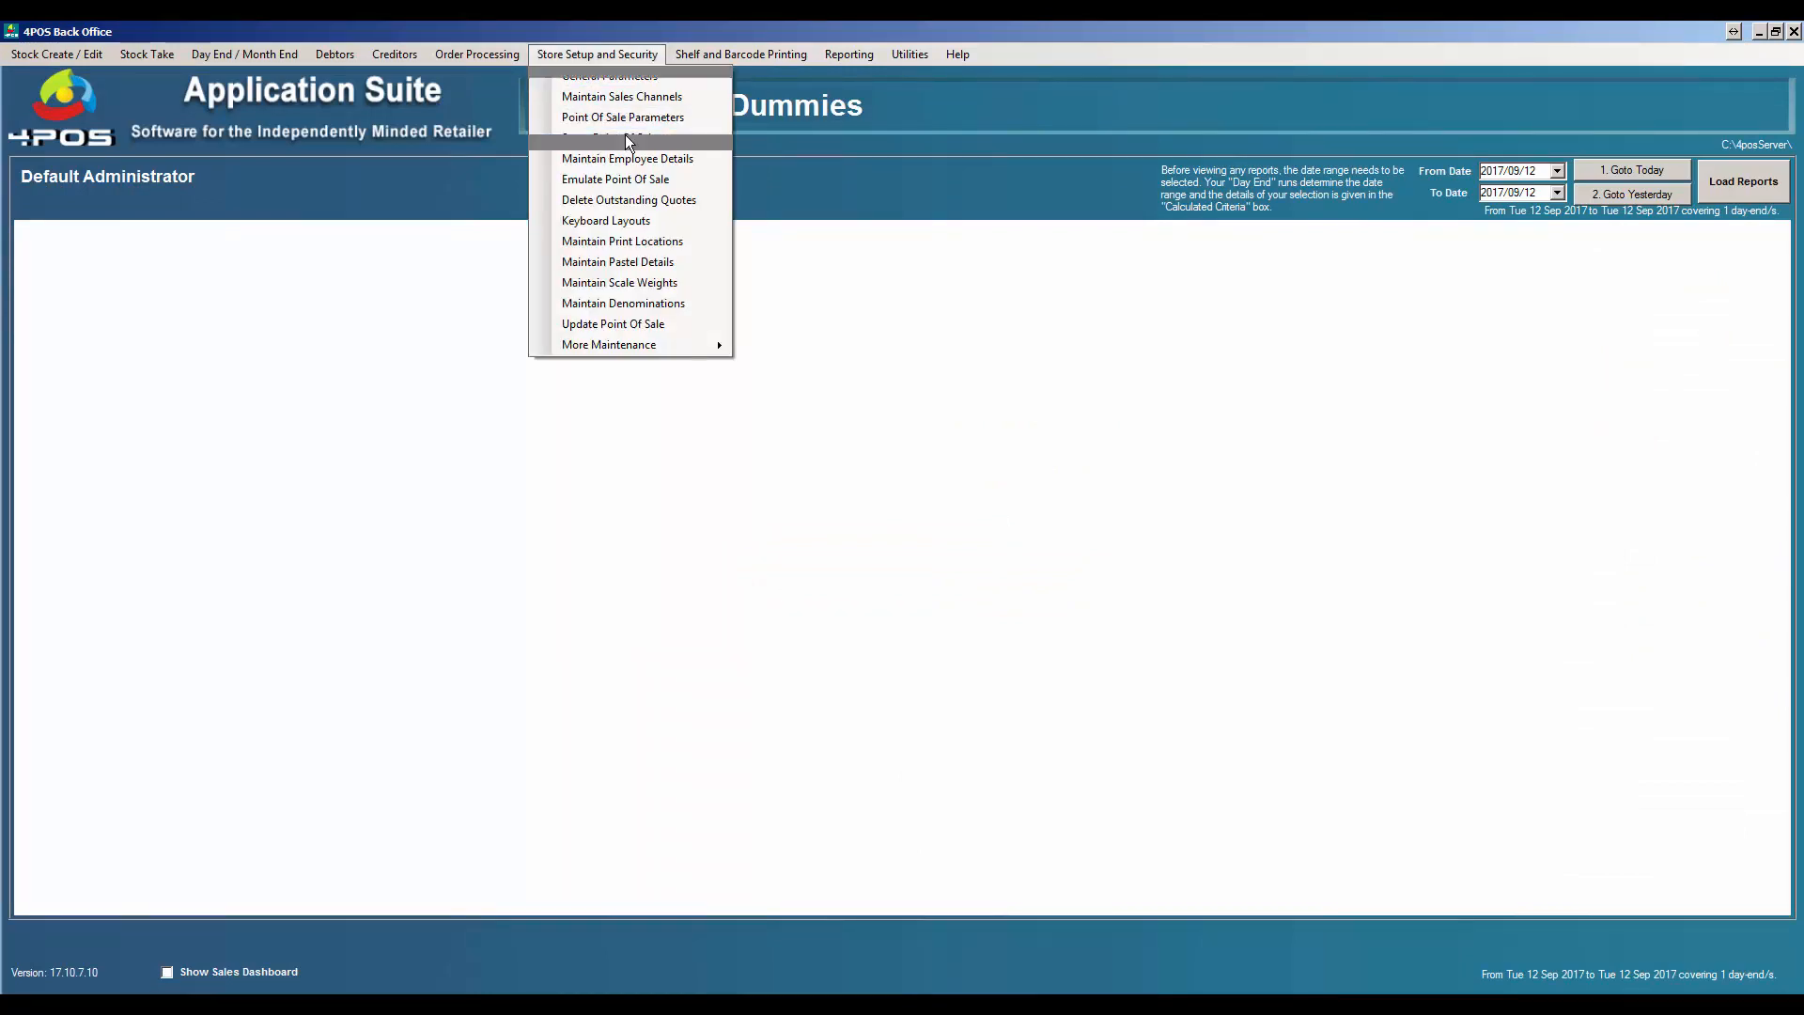
double_click(827, 362)
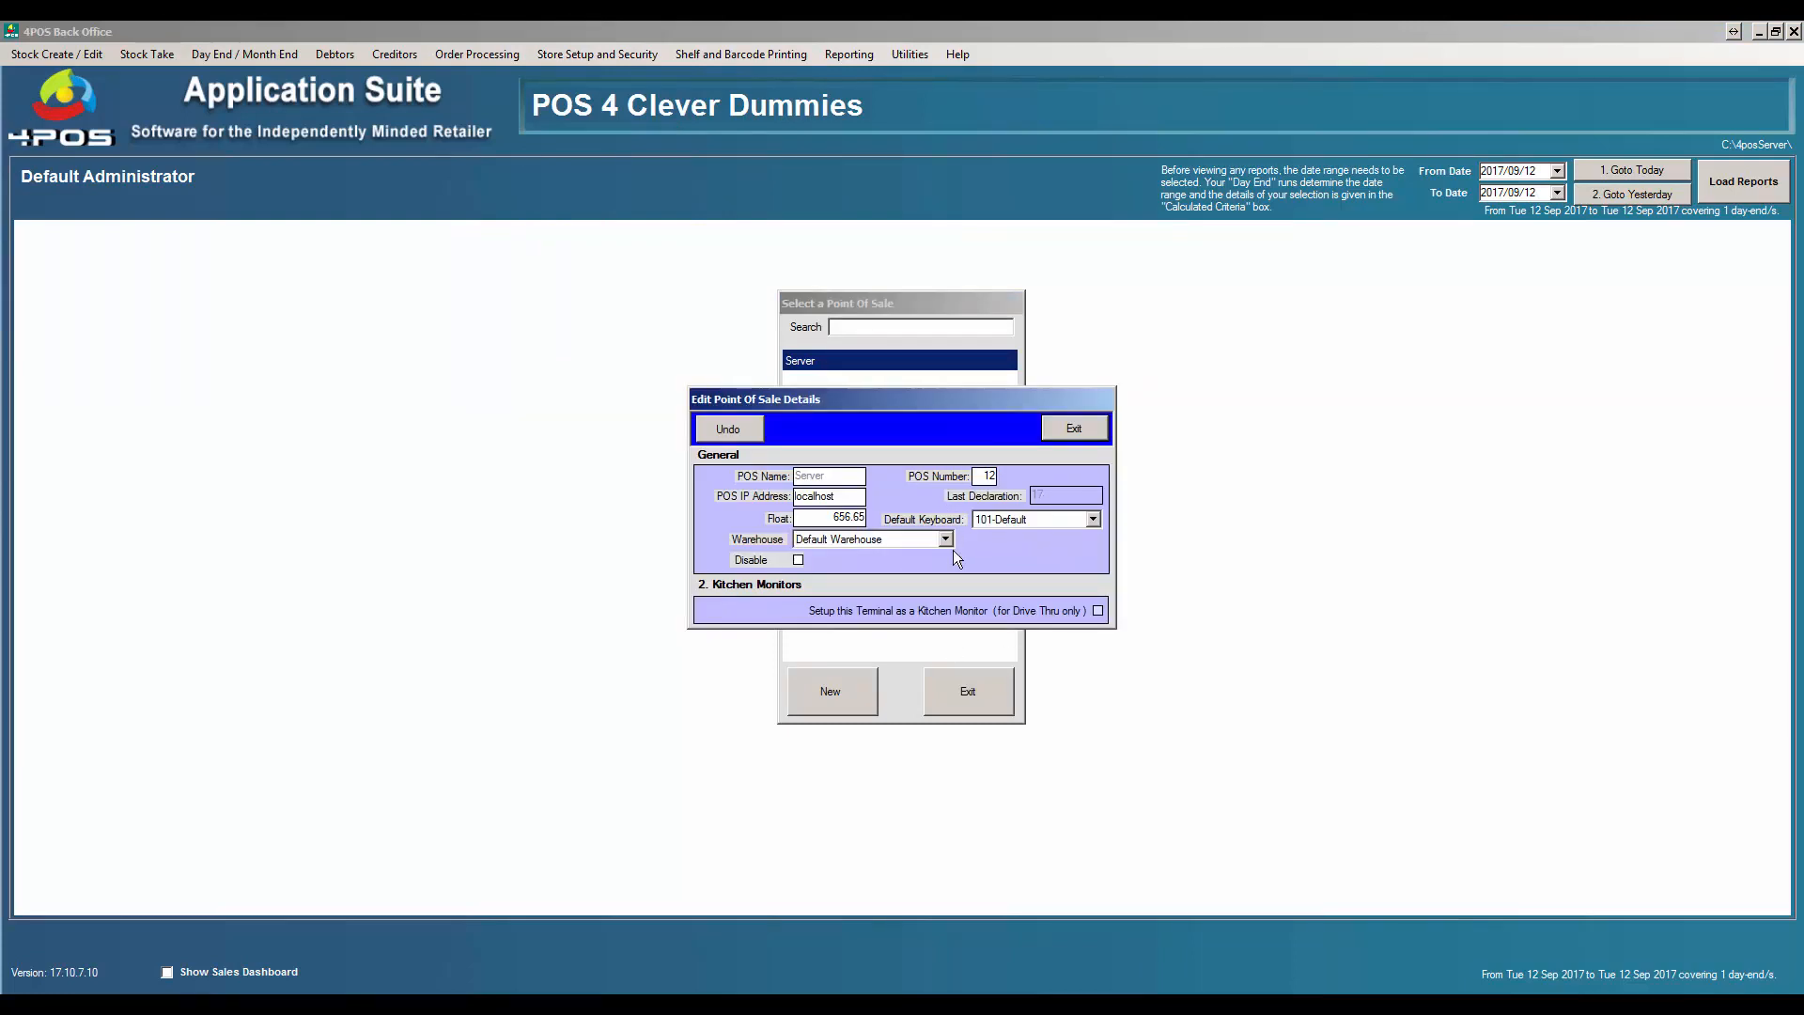
left_click(1072, 433)
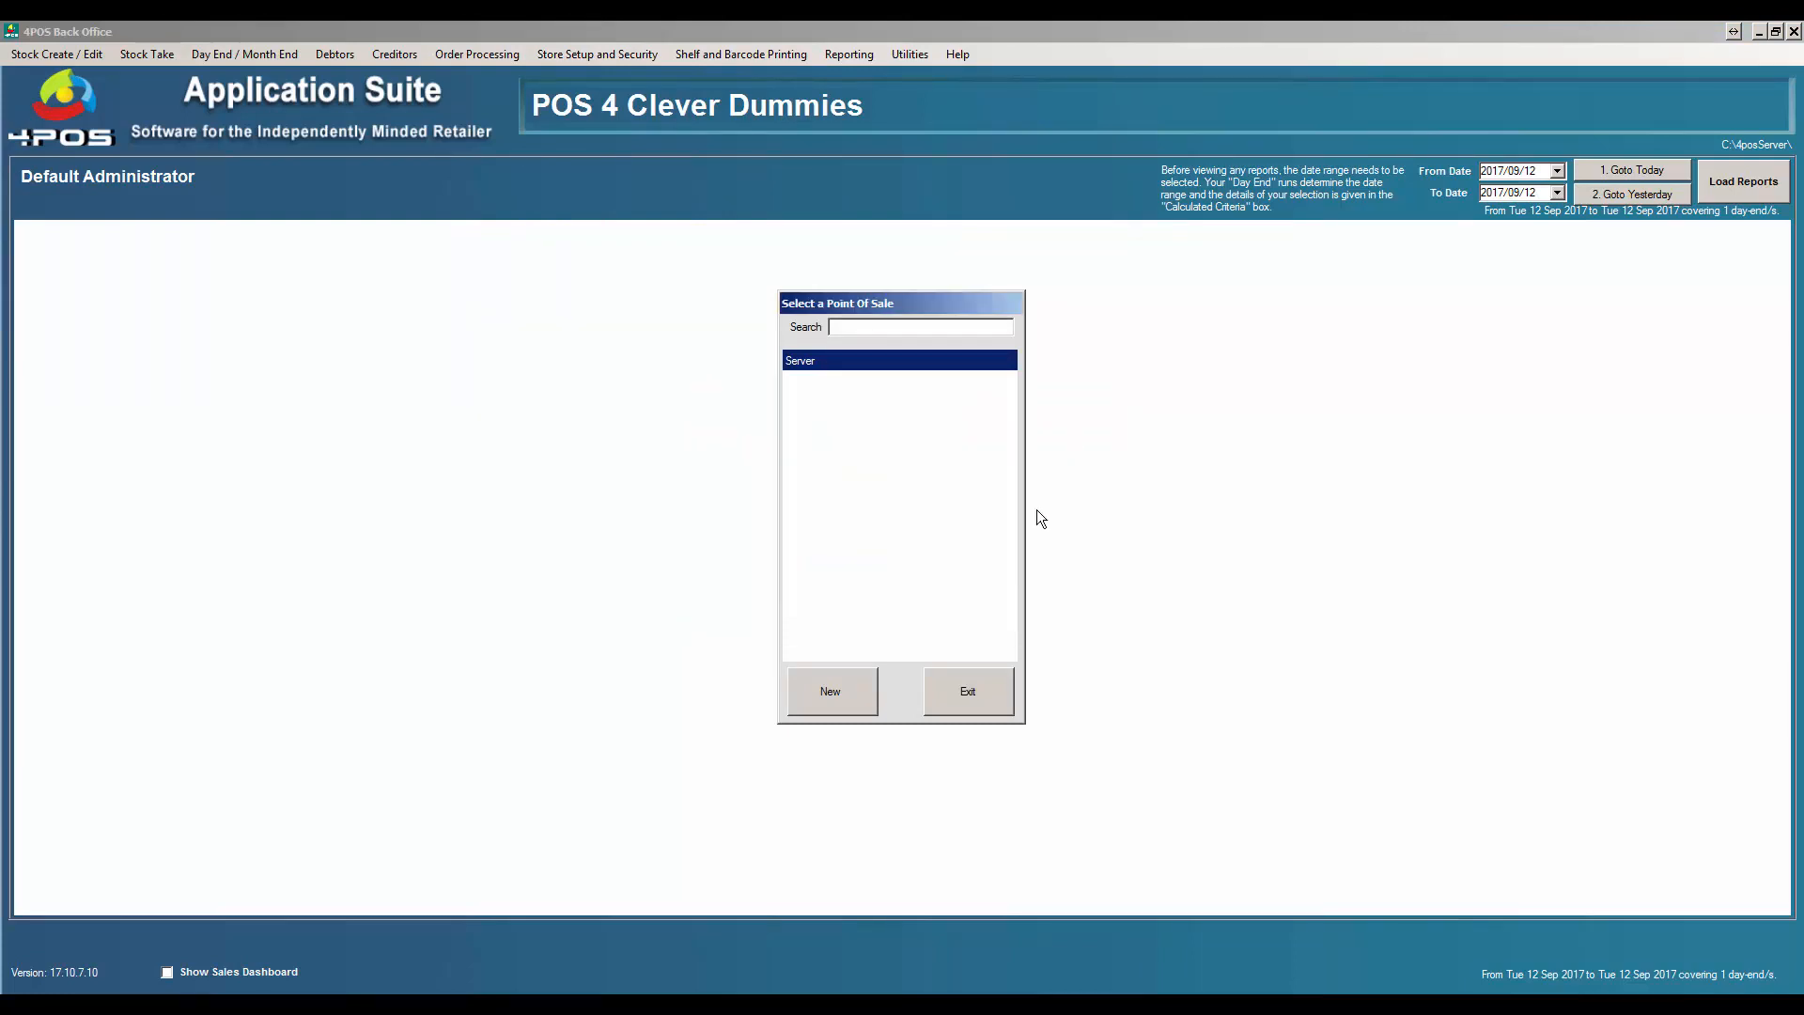
left_click(983, 701)
left_click(583, 54)
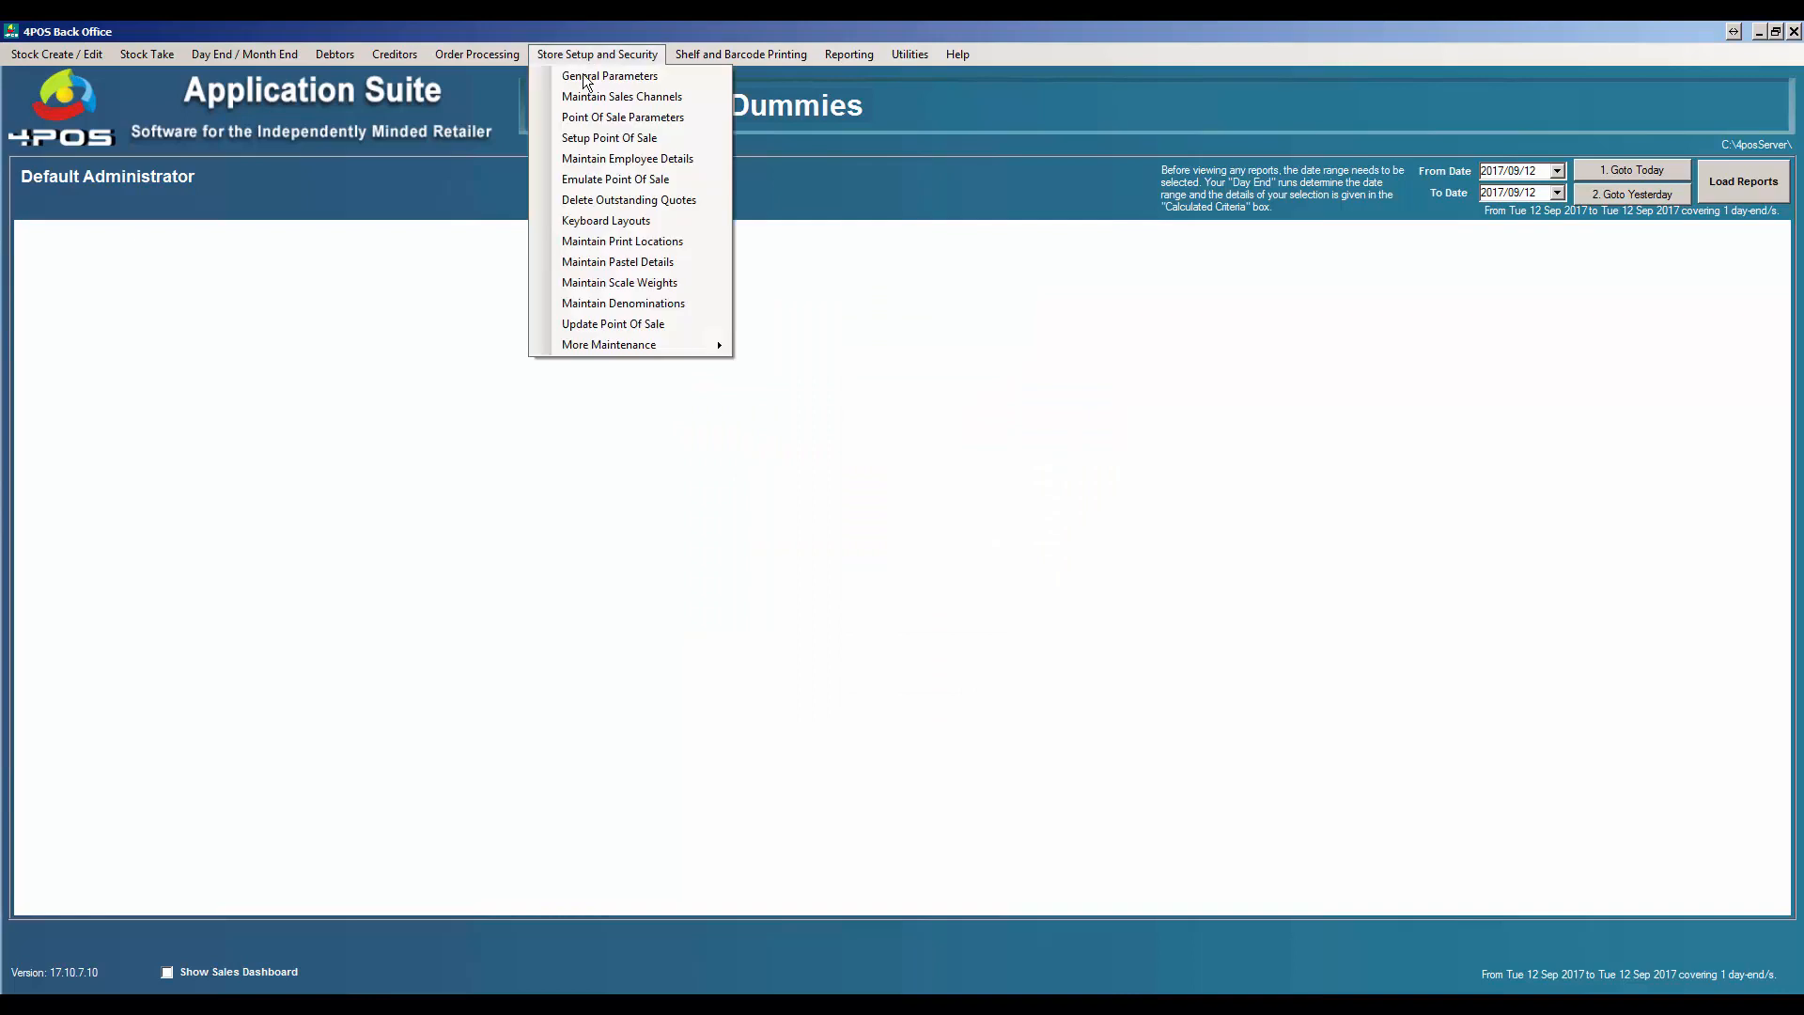
Load the 101-Default keyboard layout from Keyboard Layouts into the Keyboard Layout Editor.
left_click(611, 224)
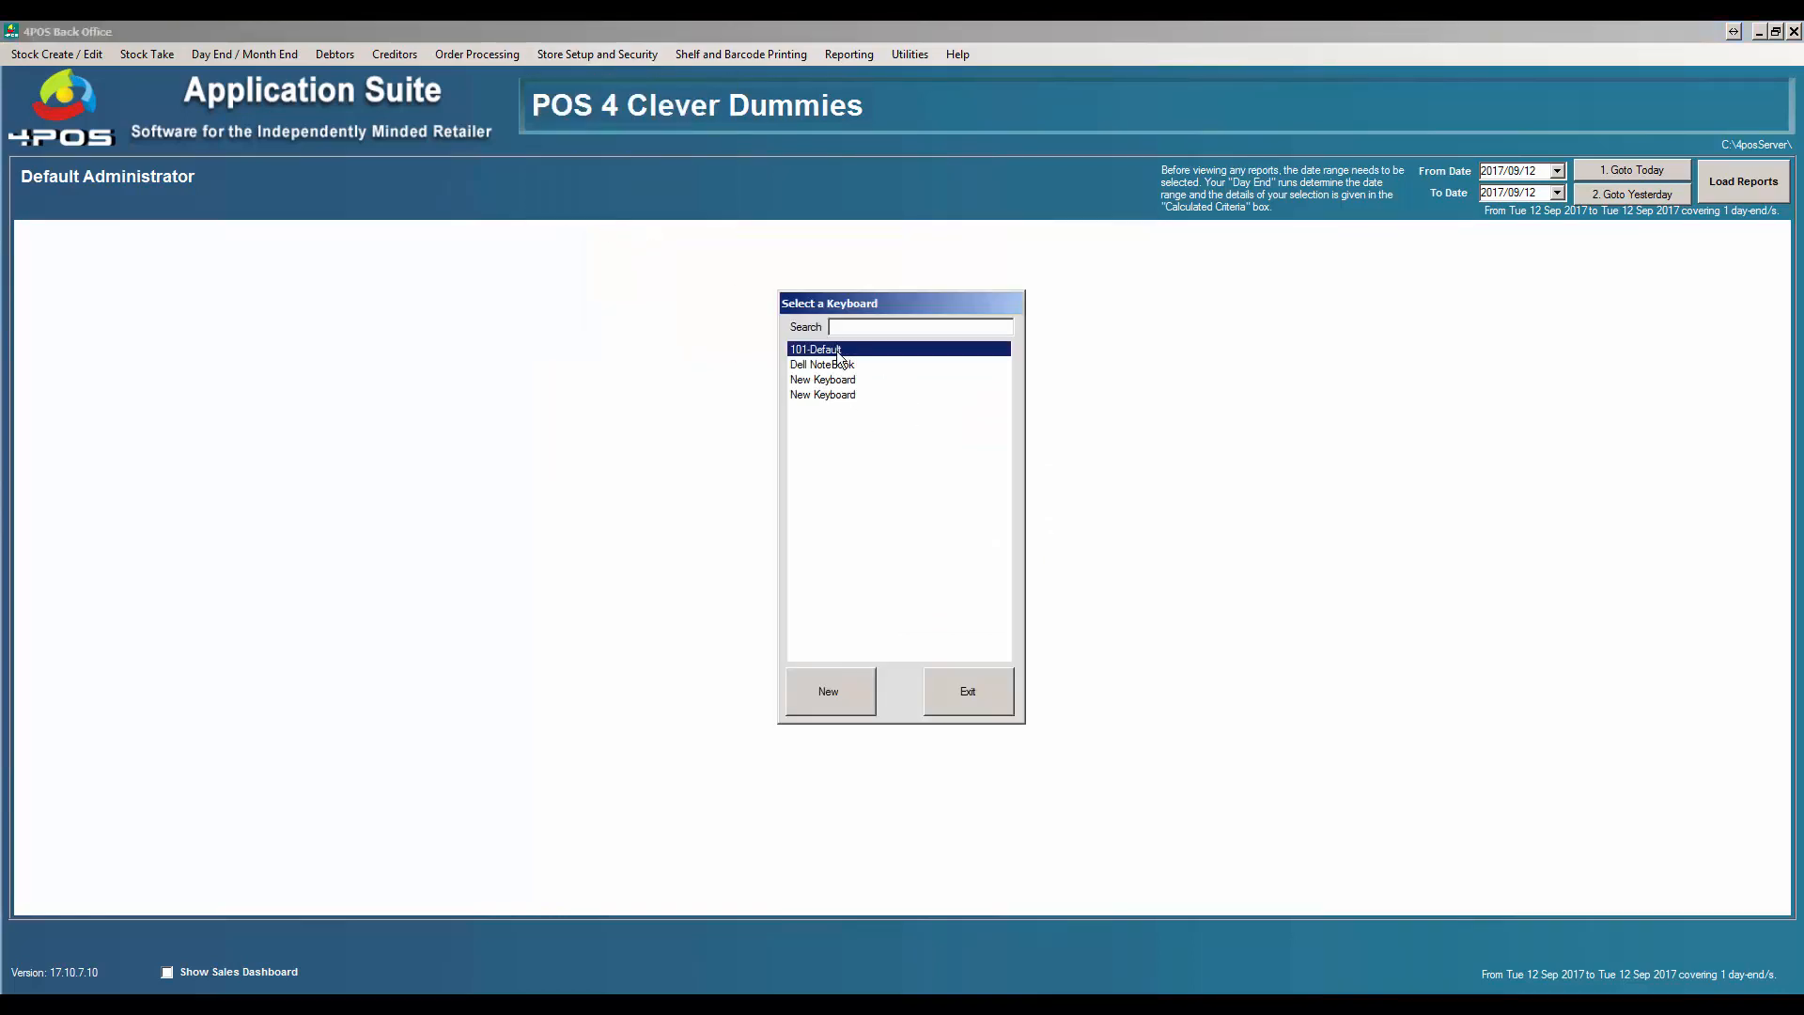
double_click(838, 350)
left_click_drag(1097, 449, 1073, 420)
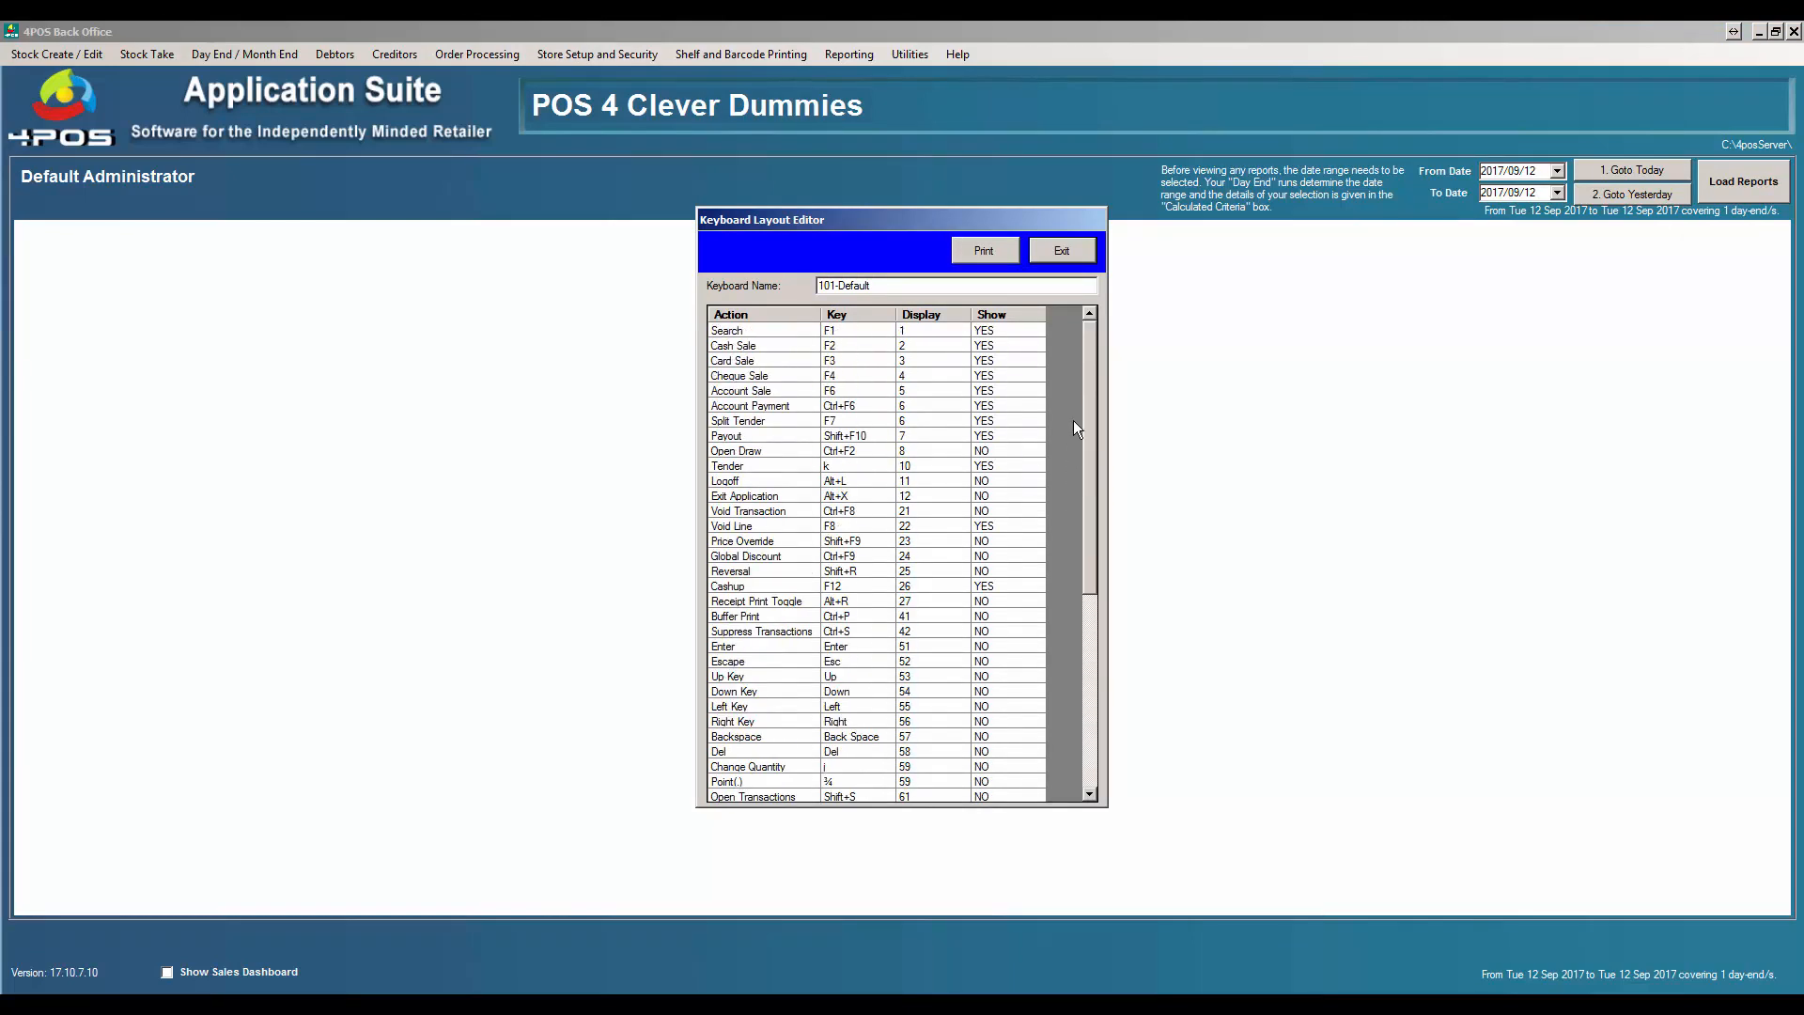
Assign Shift+X as the Exit Application key combination and accept it.
double_click(854, 498)
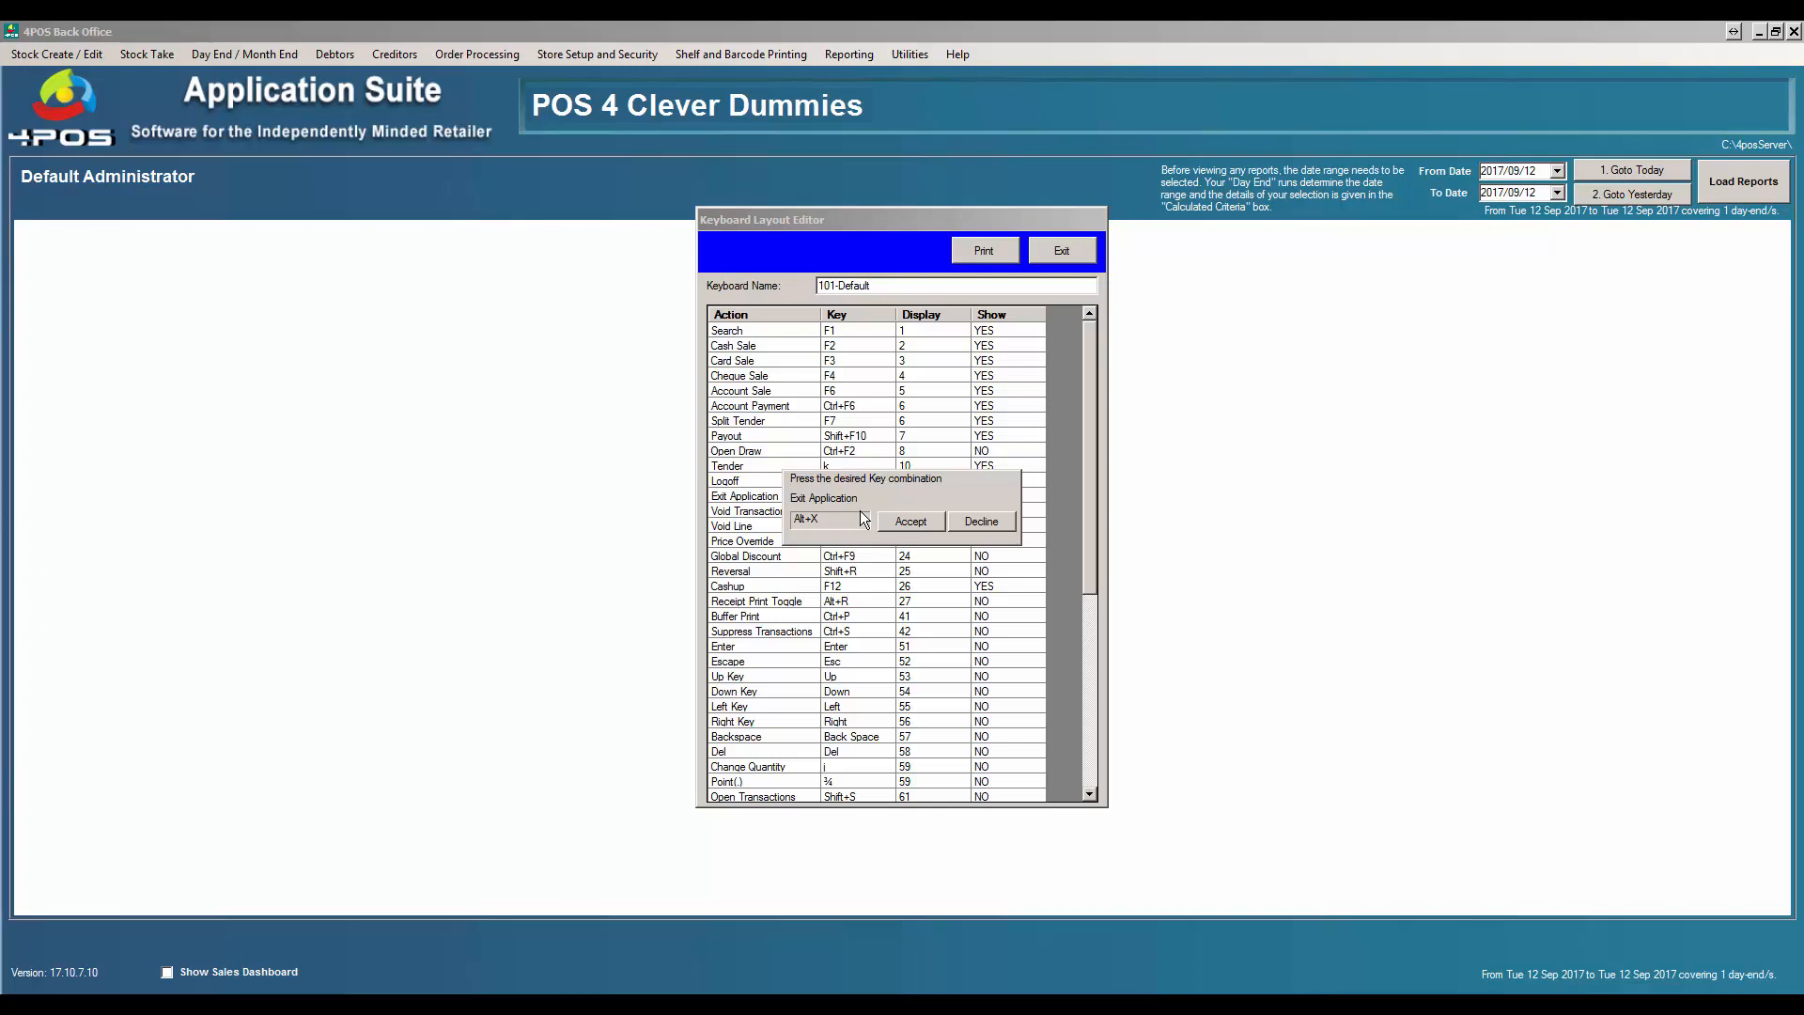
key("shift+x")
left_click(912, 522)
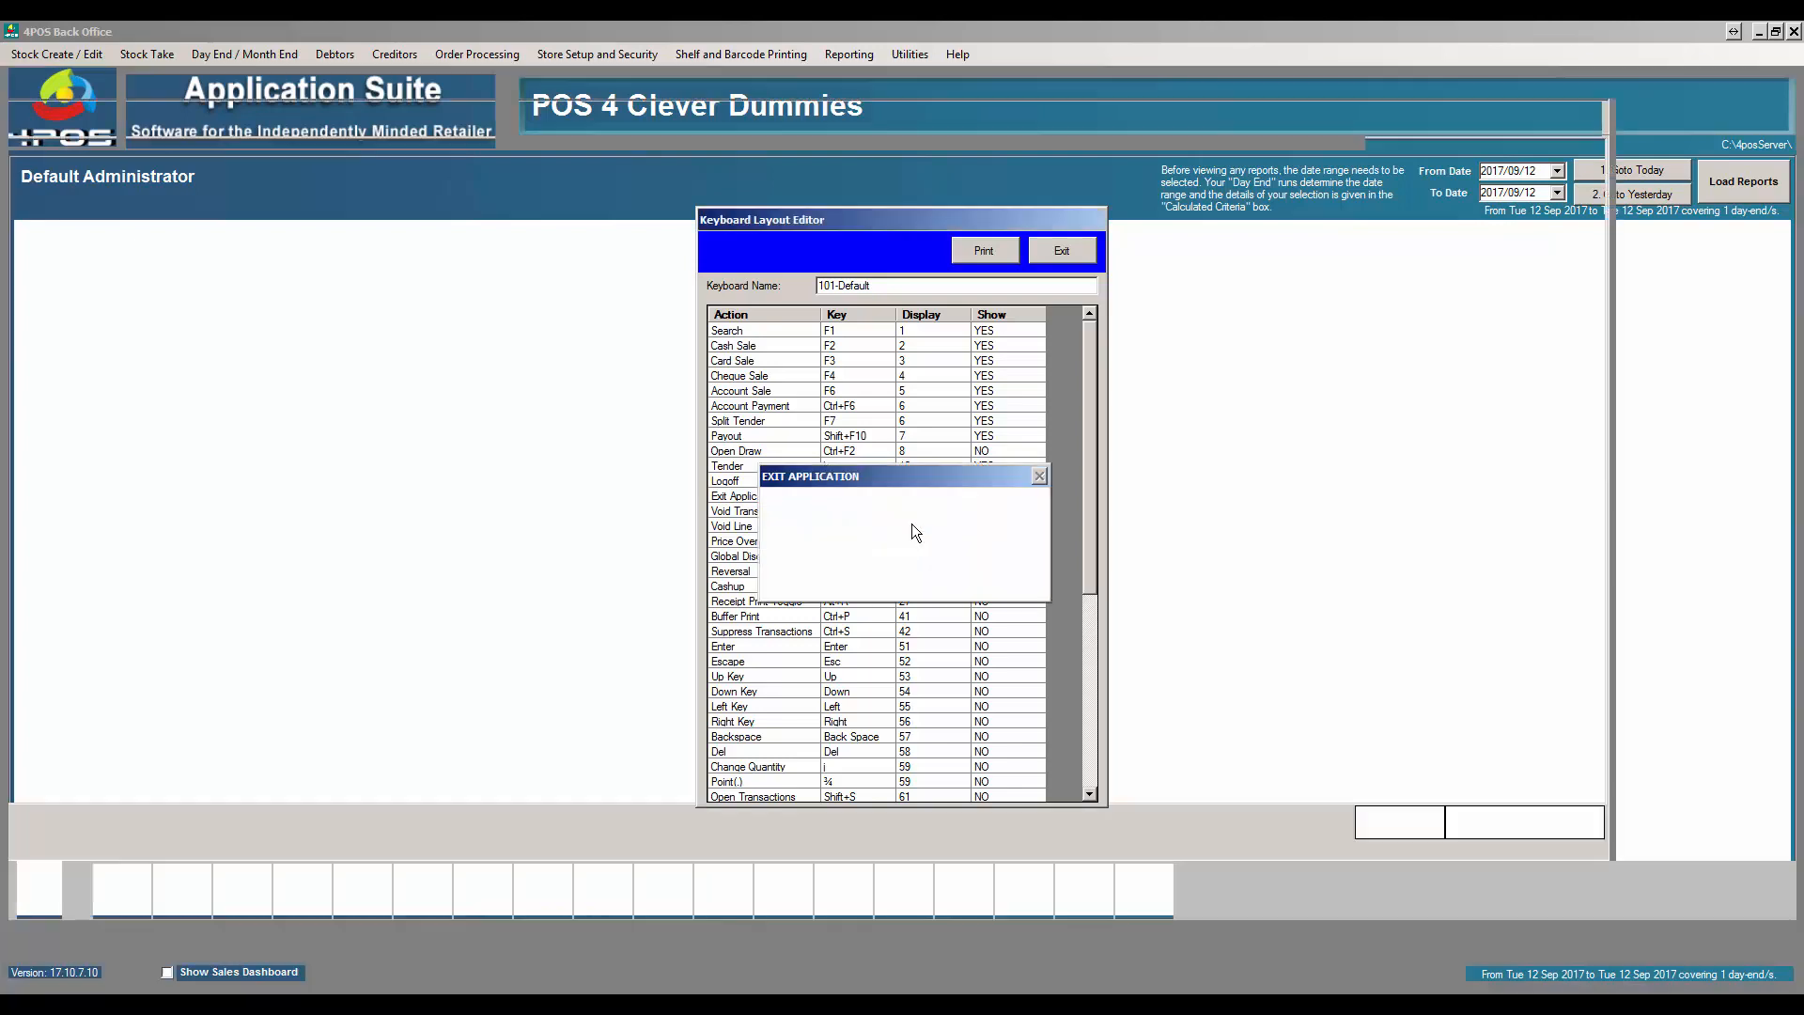